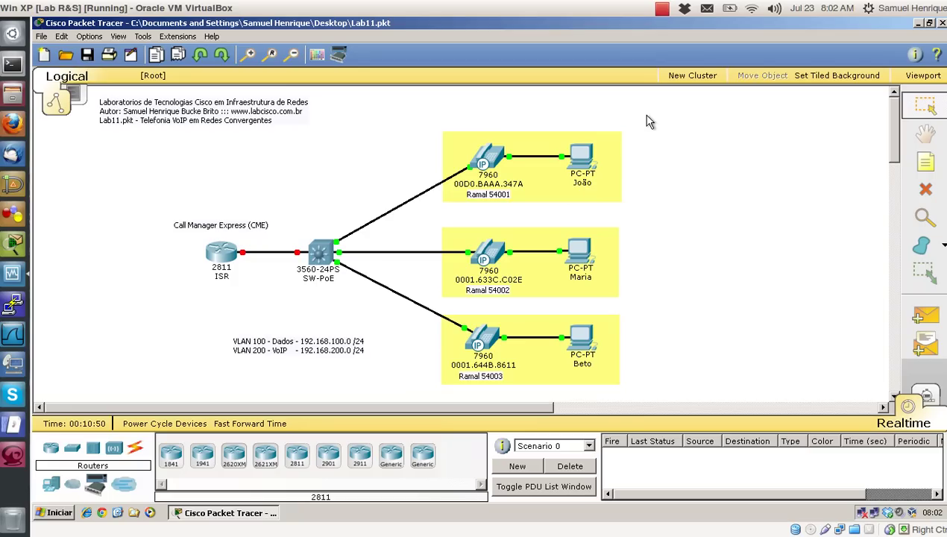
{"action": "left_click_drag", "start_coordinate": [647, 114], "coordinate": [159, 373]}
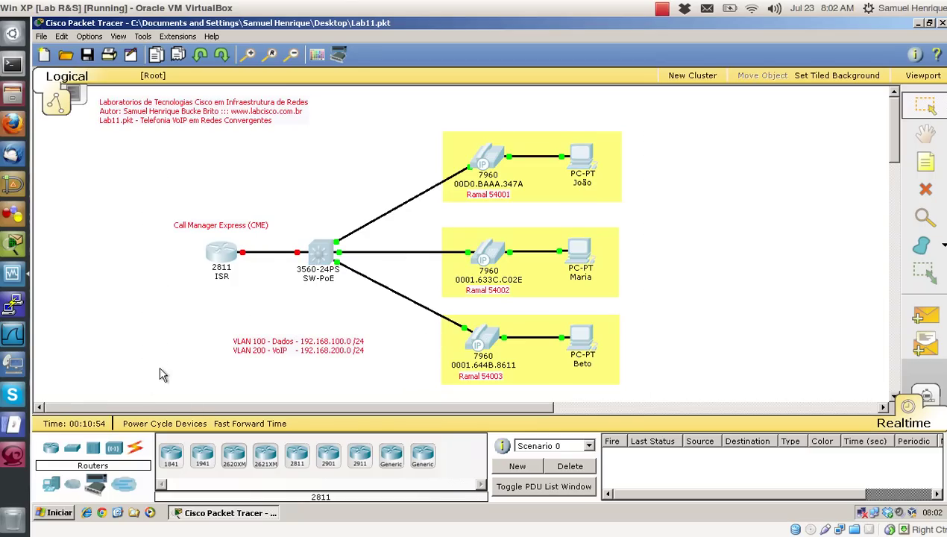
{"action": "left_click", "coordinate": [297, 200]}
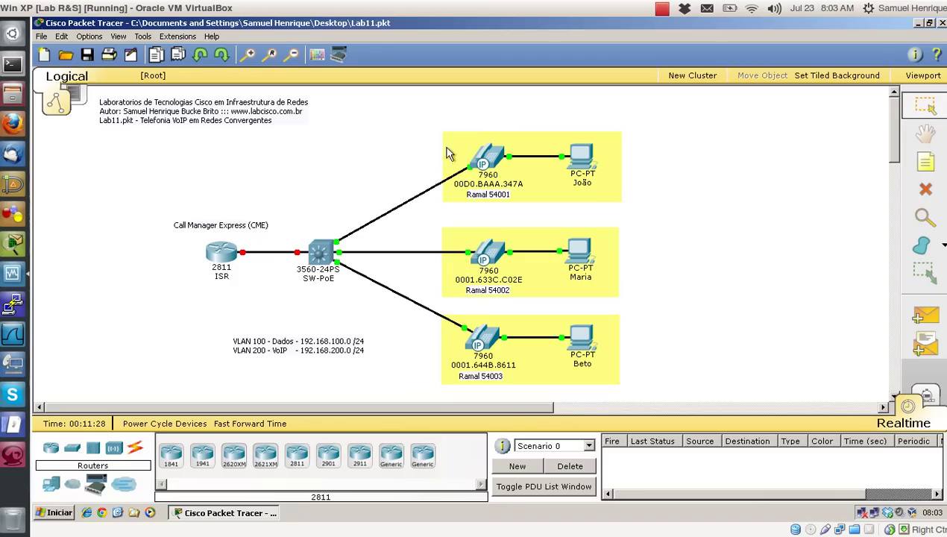
Examine the rear ports of the 00D0.BAAA.347A IP phone in its maximized, enlarged physical view.
{"action": "left_click", "coordinate": [479, 158]}
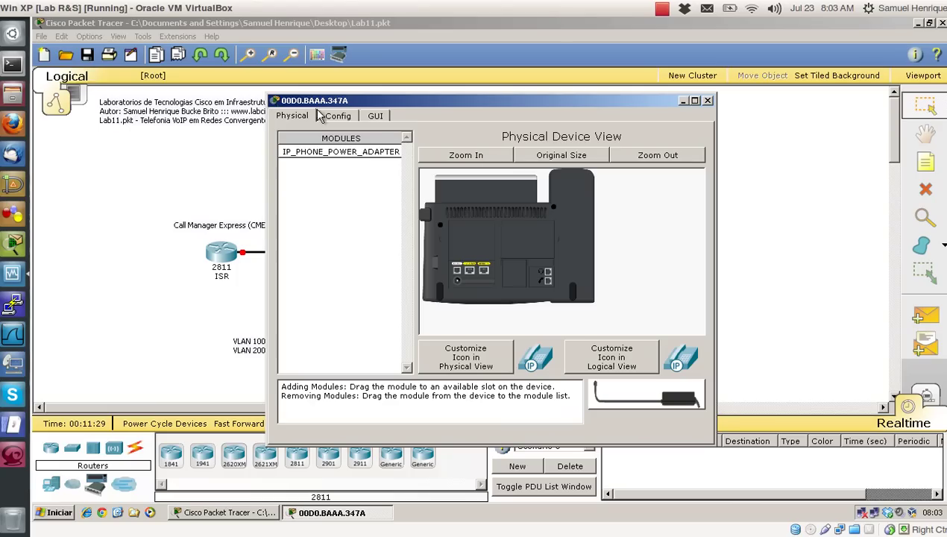
{"action": "left_click", "coordinate": [455, 158]}
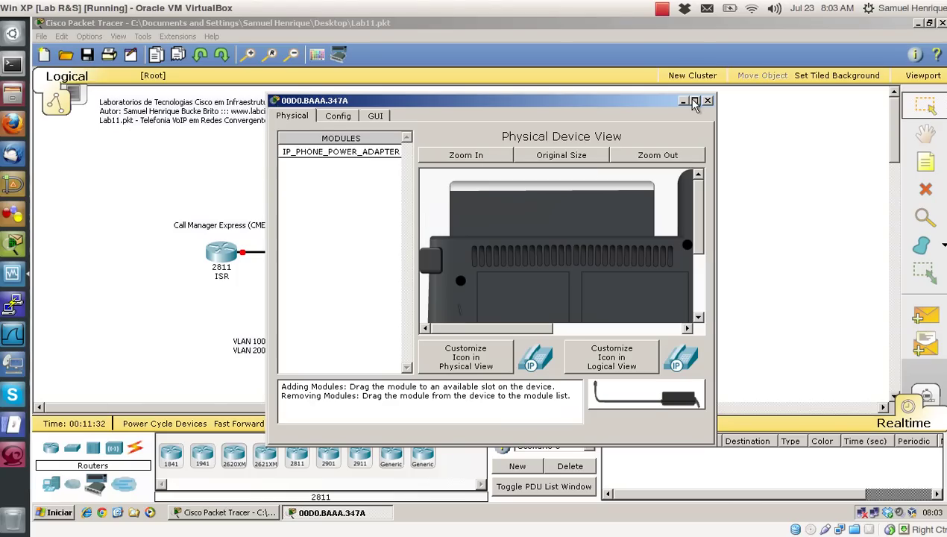
{"action": "left_click", "coordinate": [695, 100]}
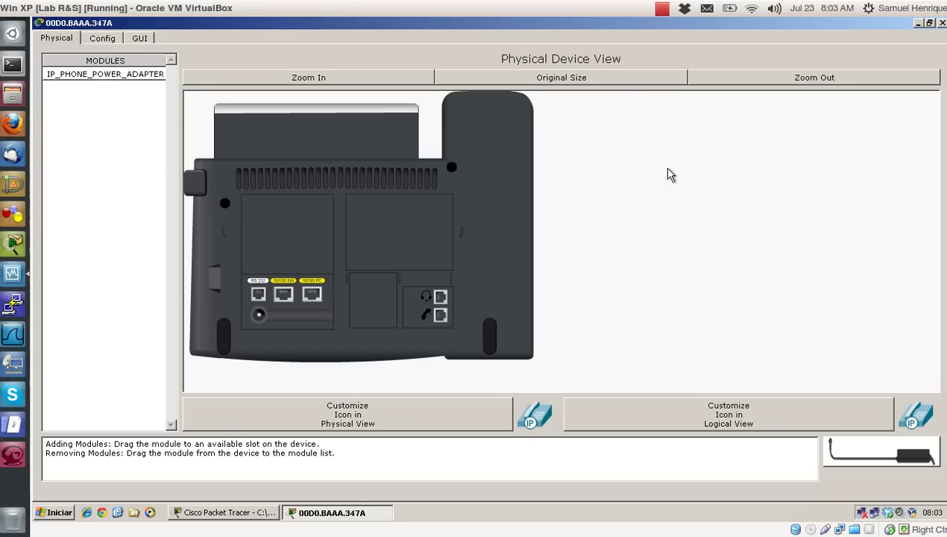
{"action": "left_click", "coordinate": [930, 23]}
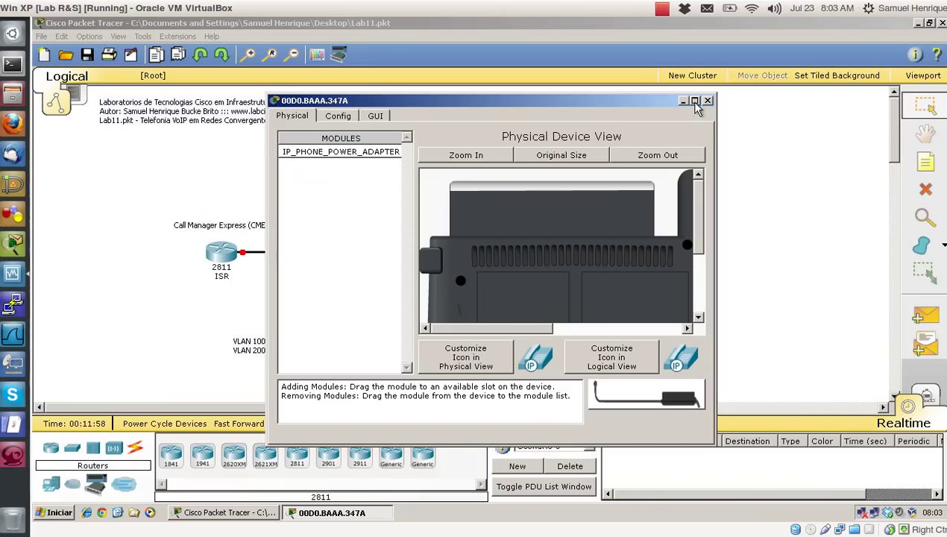
{"action": "left_click", "coordinate": [694, 101]}
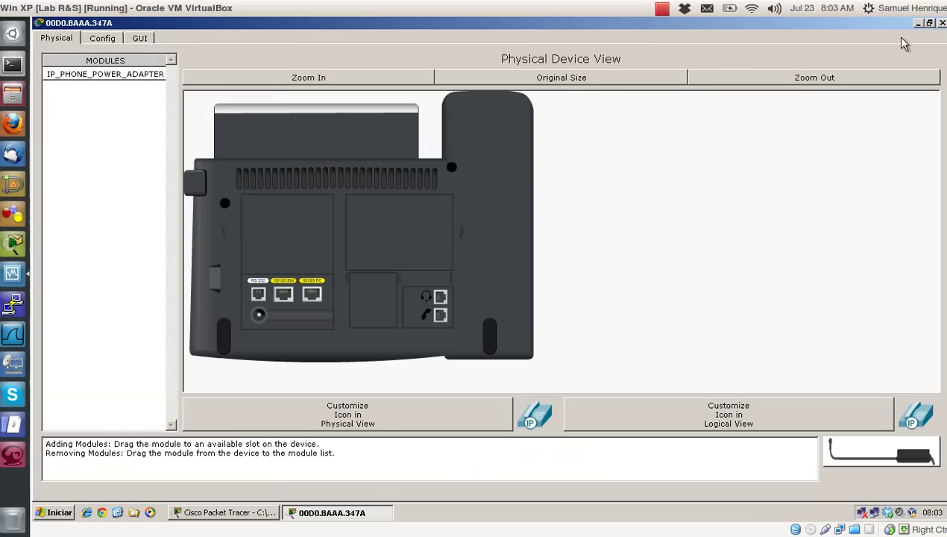
{"action": "left_click", "coordinate": [942, 23]}
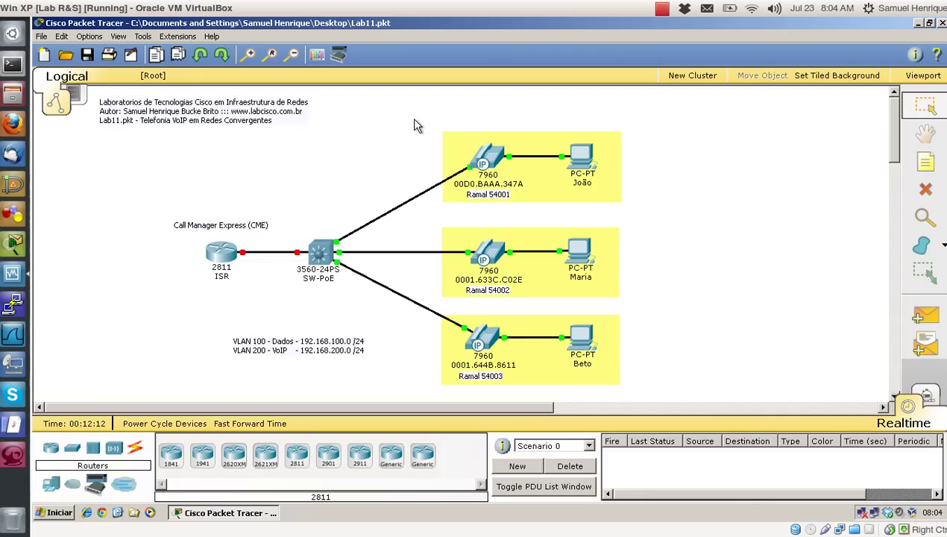
{"action": "left_click_drag", "start_coordinate": [413, 118], "coordinate": [548, 395]}
{"action": "left_click_drag", "start_coordinate": [283, 207], "coordinate": [369, 303]}
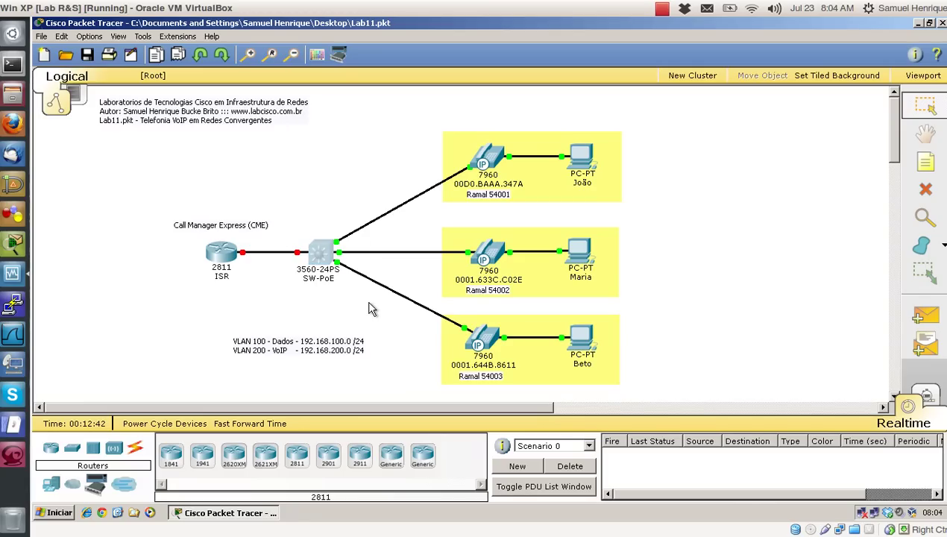
{"action": "left_click", "coordinate": [355, 308]}
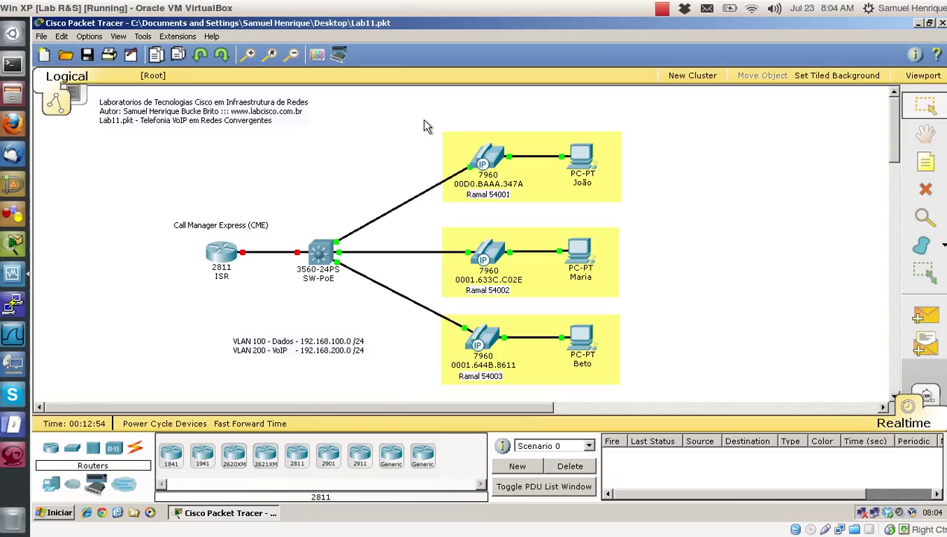
{"action": "left_click_drag", "start_coordinate": [423, 119], "coordinate": [634, 377]}
Plug the IP_PHONE_POWER_ADAPTER module into the 00D0.BAAA.347A phone and remove it again.
{"action": "left_click", "coordinate": [487, 159]}
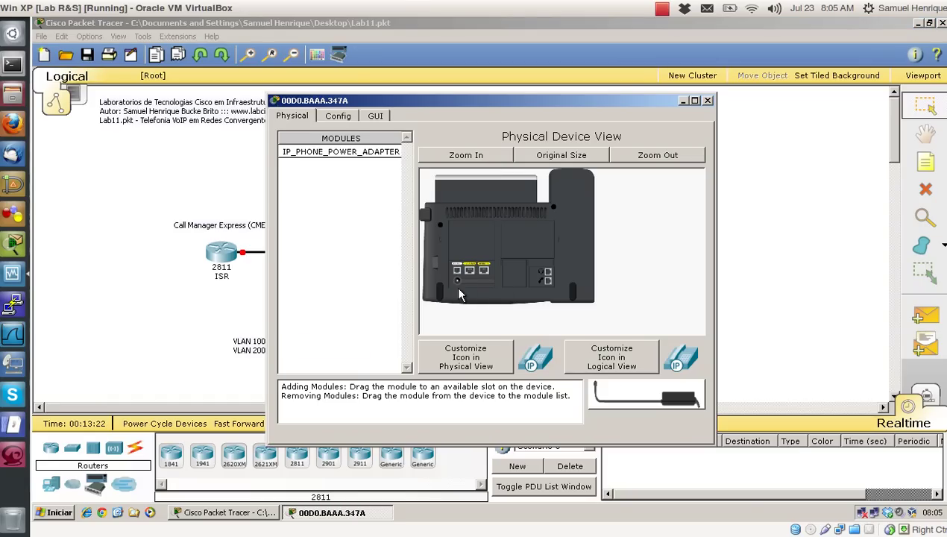
{"action": "left_click", "coordinate": [694, 102]}
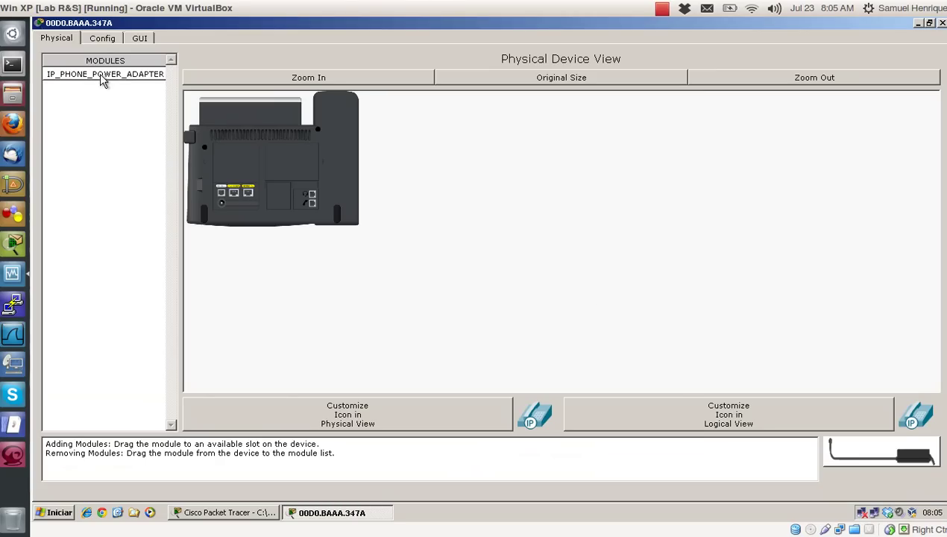
{"action": "left_click_drag", "start_coordinate": [102, 75], "coordinate": [219, 203]}
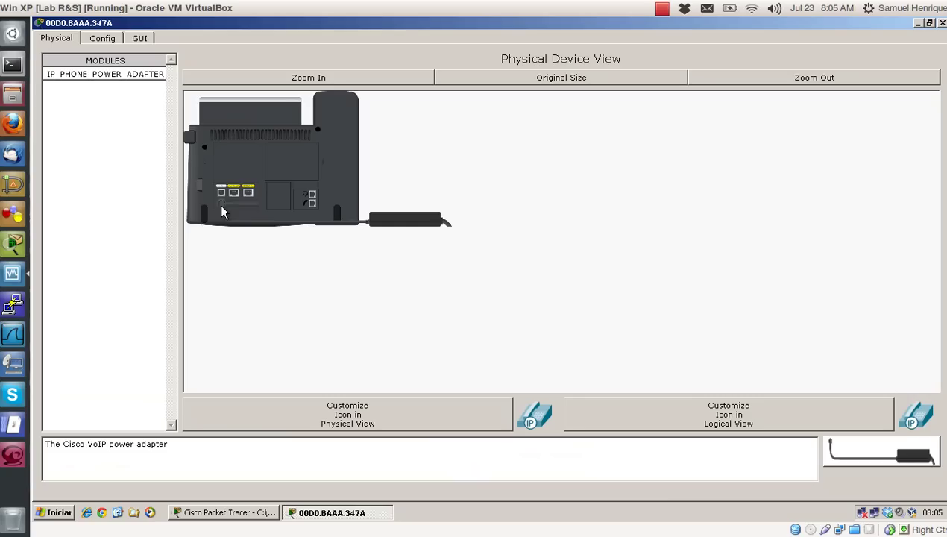
{"action": "left_click_drag", "start_coordinate": [409, 220], "coordinate": [110, 81]}
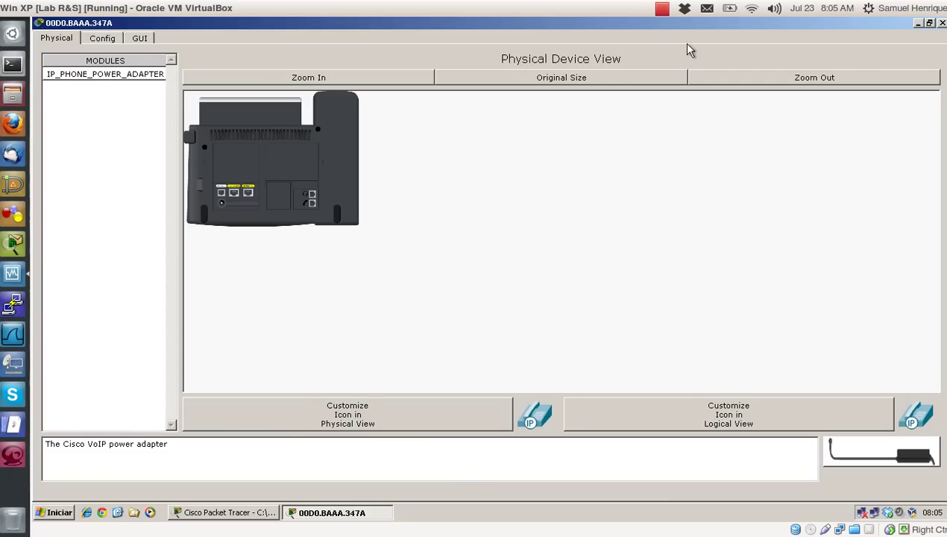
{"action": "left_click", "coordinate": [941, 24]}
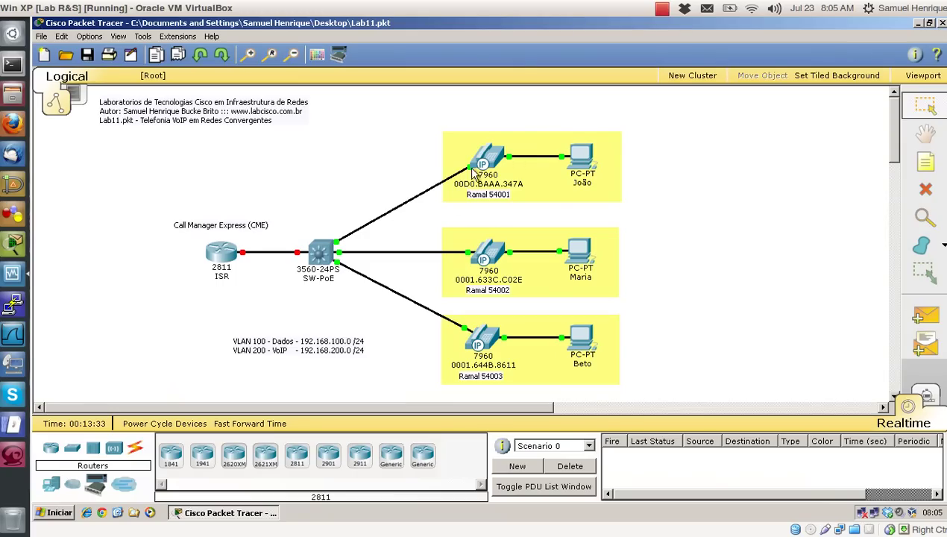
Check the display of the 0001.644B.8611 phone in its maximized graphical interface.
{"action": "left_click", "coordinate": [477, 343]}
{"action": "left_click", "coordinate": [373, 115]}
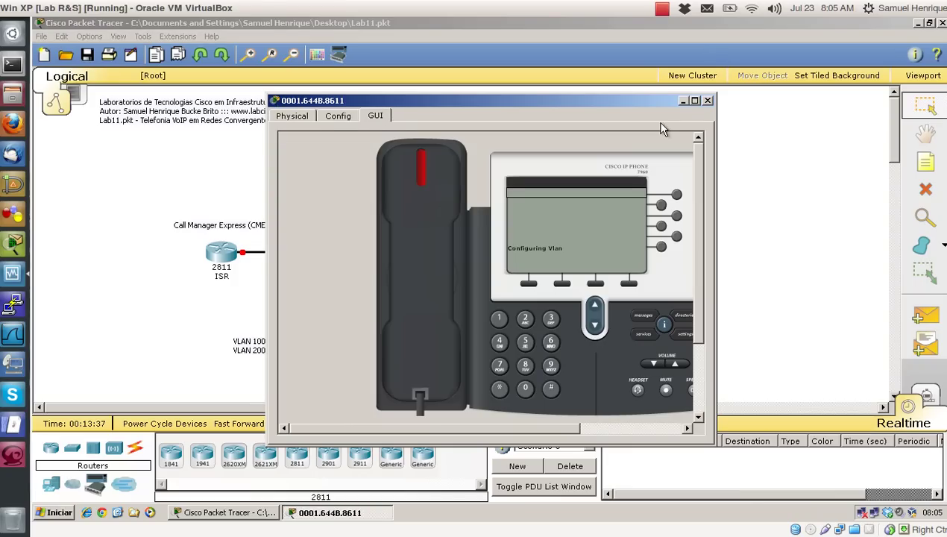
{"action": "left_click", "coordinate": [695, 100]}
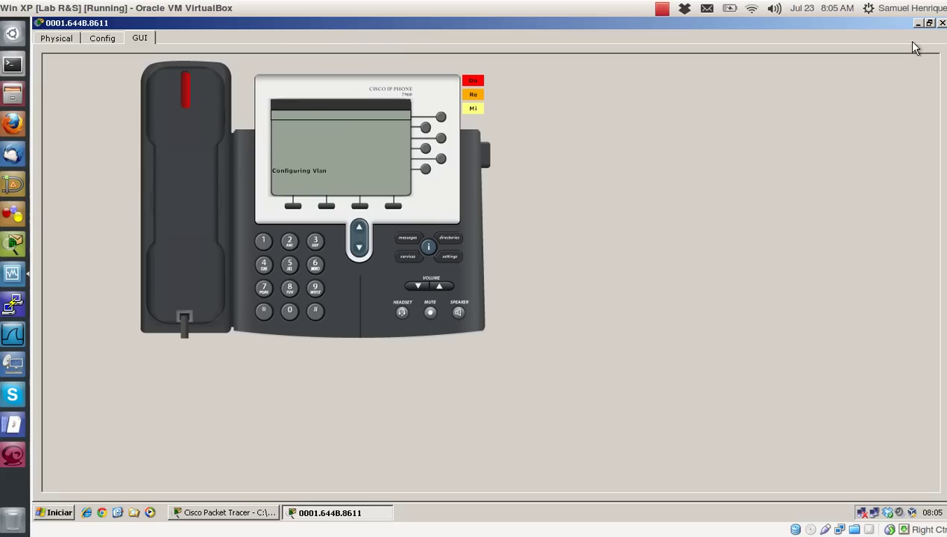
{"action": "left_click", "coordinate": [942, 23]}
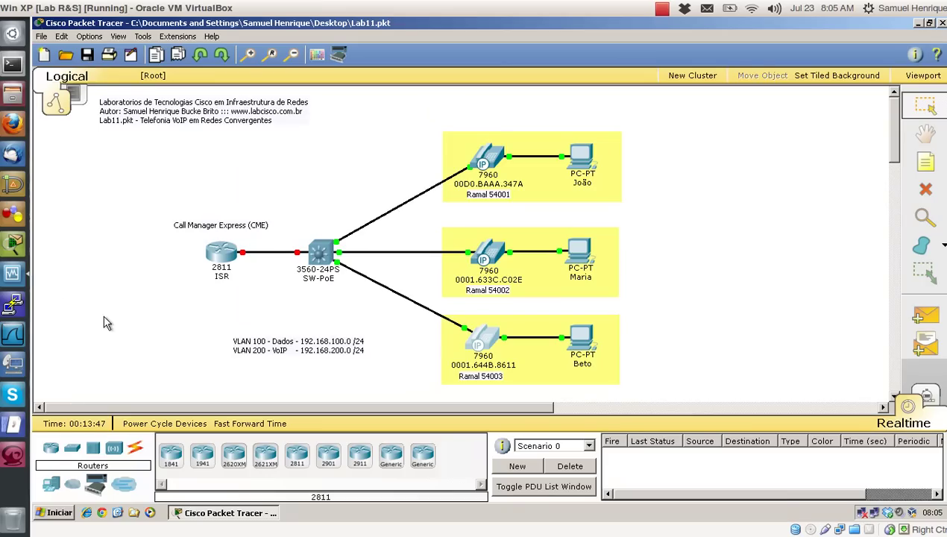
Add a 7960 IP phone to the empty workspace beside the PCs and try to view its graphical interface.
{"action": "left_click", "coordinate": [51, 485]}
{"action": "left_click_drag", "start_coordinate": [309, 463], "coordinate": [728, 257]}
{"action": "left_click", "coordinate": [728, 257]}
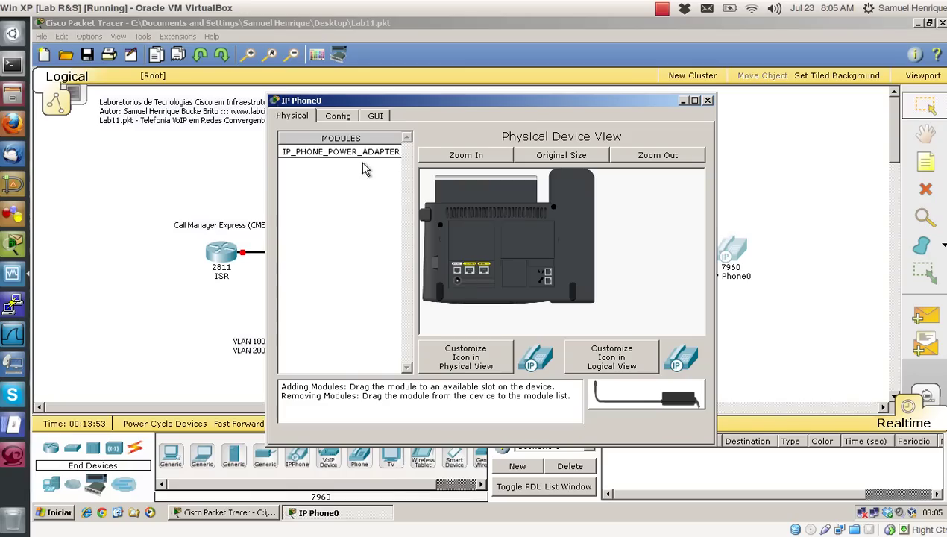
{"action": "left_click", "coordinate": [374, 118]}
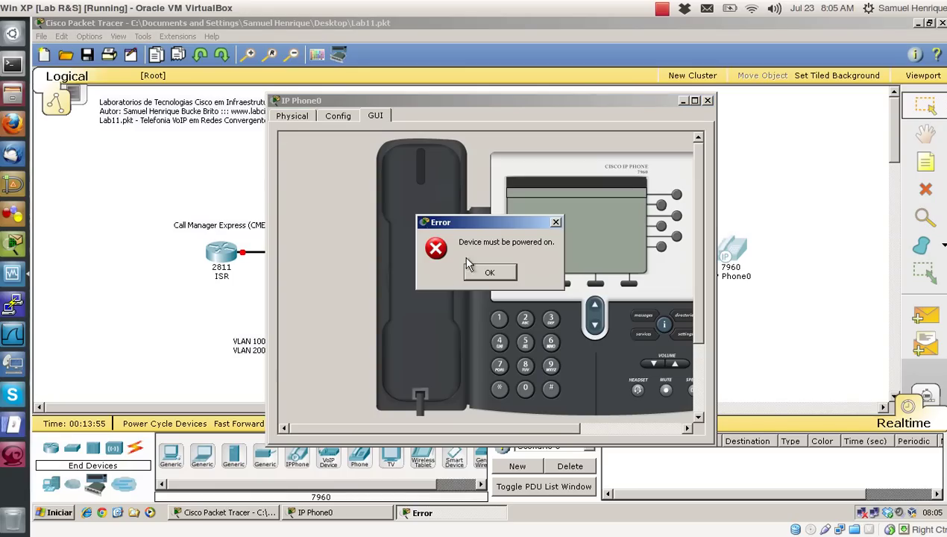
{"action": "left_click", "coordinate": [490, 273]}
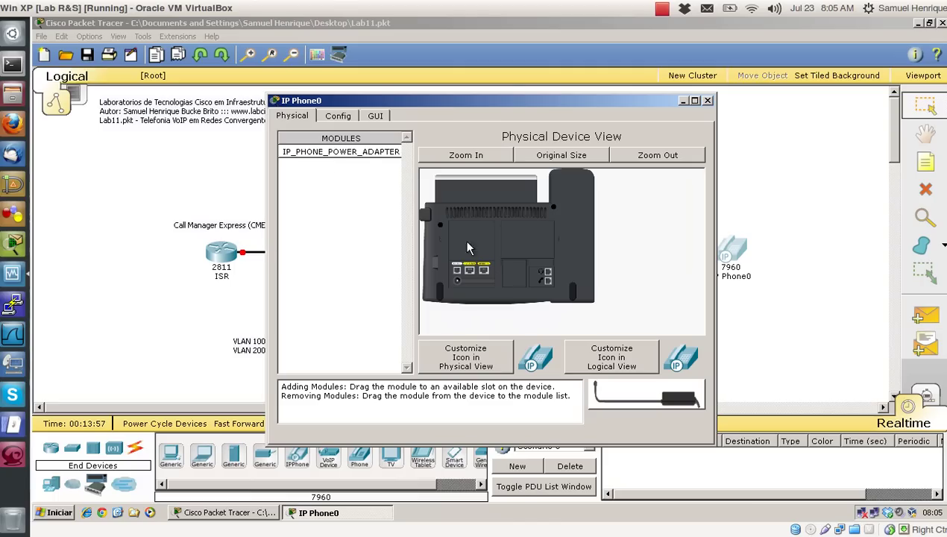
Plug the IP_PHONE_POWER_ADAPTER module into the new phone and view its display in the maximized graphical interface.
{"action": "left_click_drag", "start_coordinate": [363, 151], "coordinate": [443, 263]}
{"action": "left_click", "coordinate": [377, 116]}
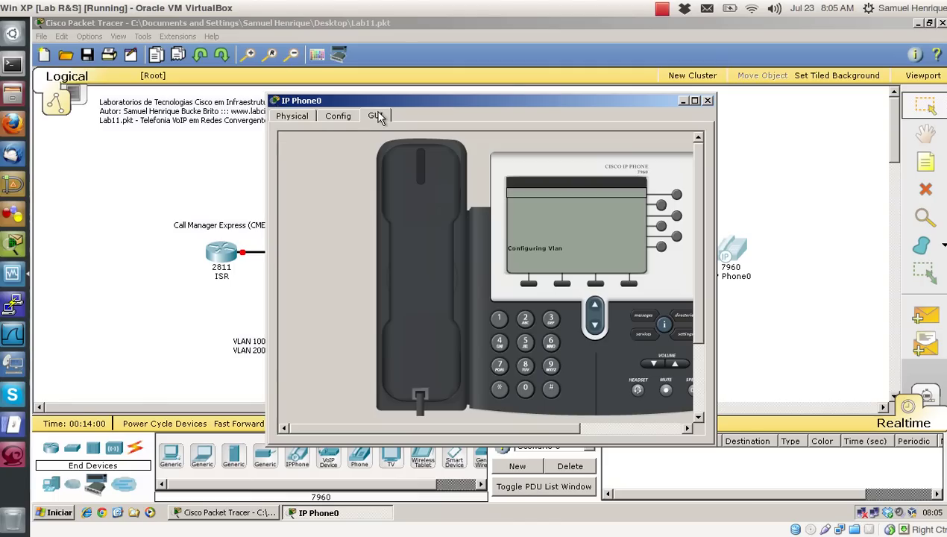
{"action": "left_click", "coordinate": [695, 101]}
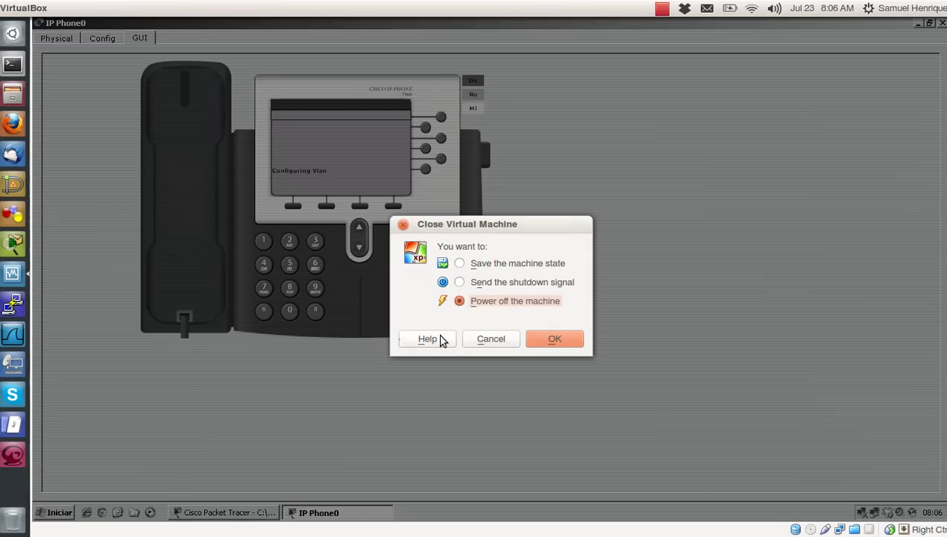
{"action": "left_click", "coordinate": [484, 342]}
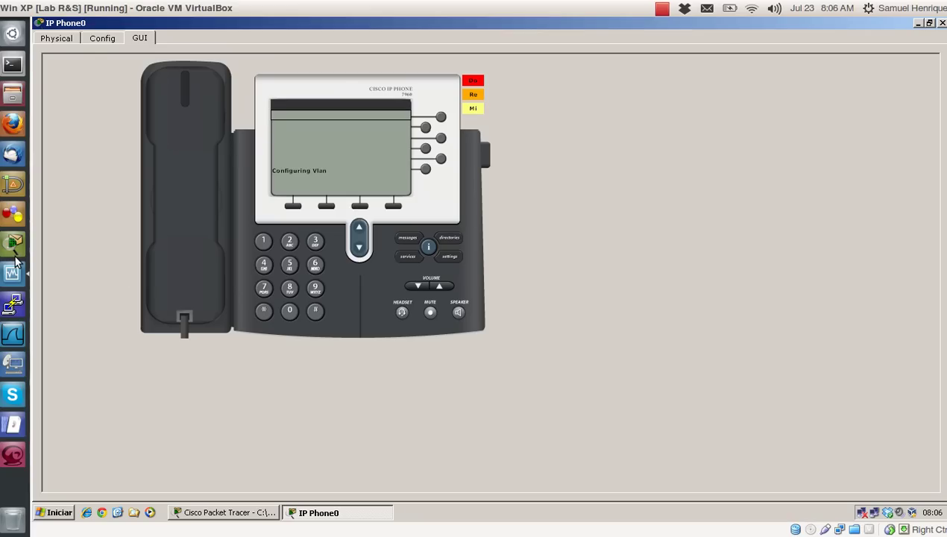
Close the extra empty Packet Tracer window and the new phone's device window.
{"action": "left_click", "coordinate": [237, 512]}
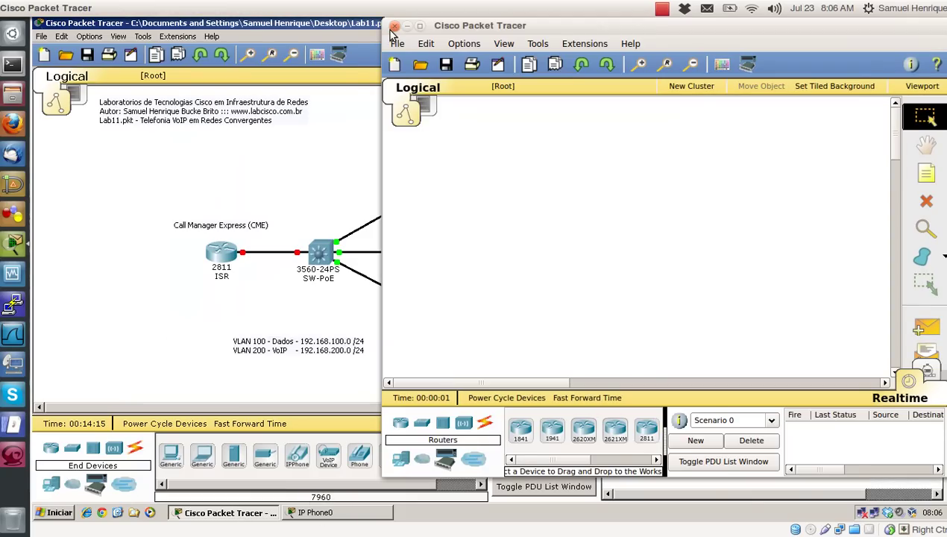
{"action": "left_click", "coordinate": [393, 27]}
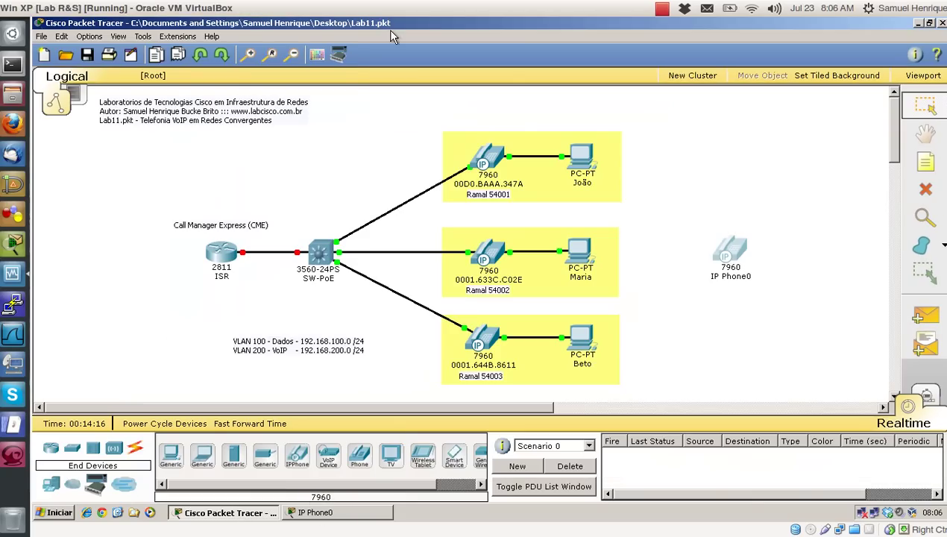
{"action": "right_click", "coordinate": [360, 513]}
{"action": "left_click", "coordinate": [373, 504]}
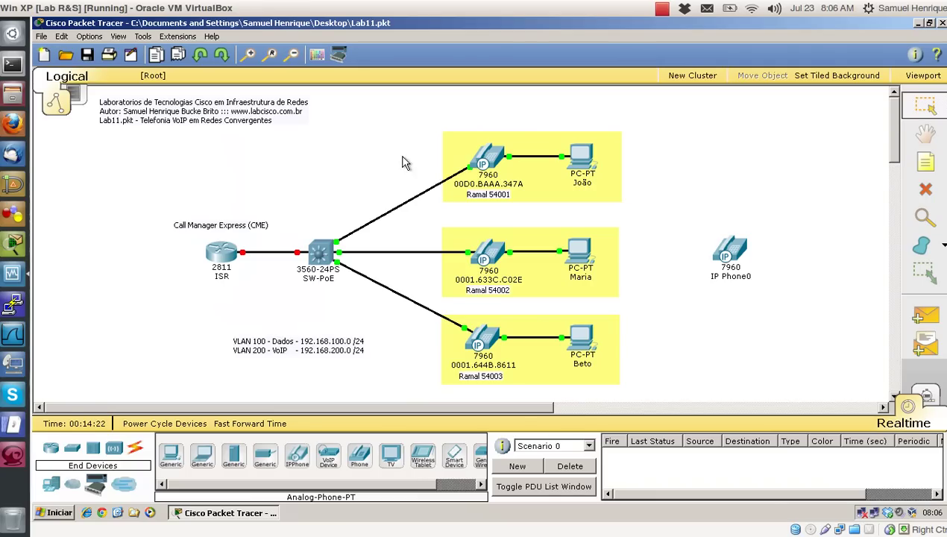
Delete the unconnected 7960 phone from the workspace and return to the selection tool.
{"action": "left_click_drag", "start_coordinate": [674, 210], "coordinate": [828, 347]}
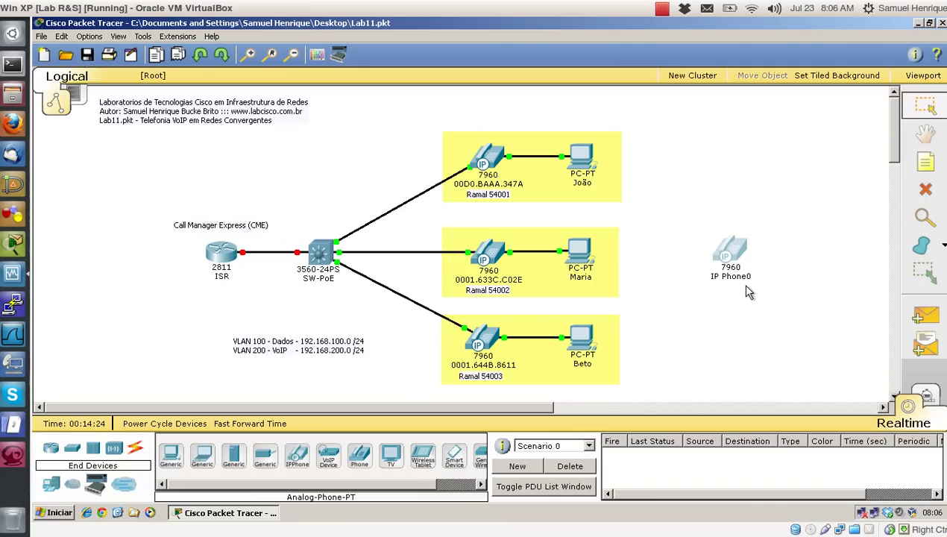
{"action": "key", "text": "Delete"}
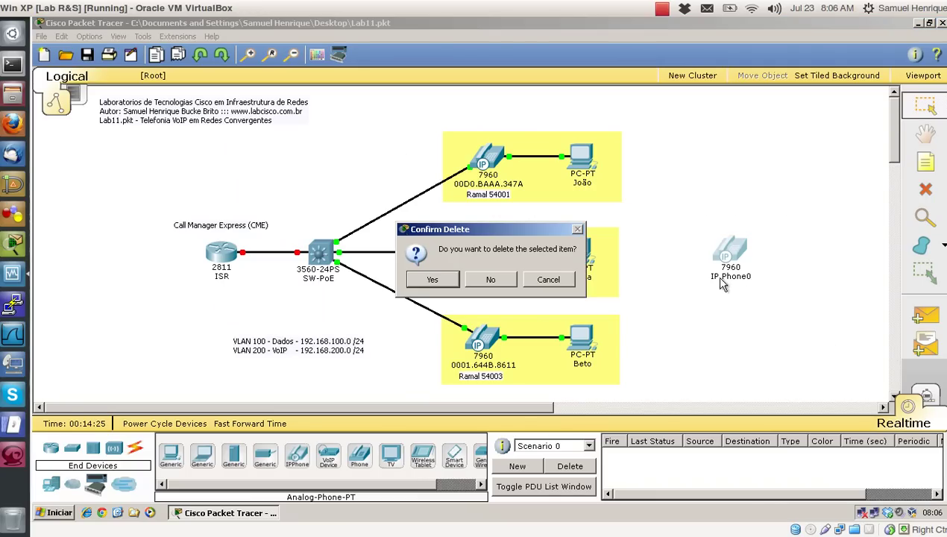
{"action": "left_click", "coordinate": [432, 279]}
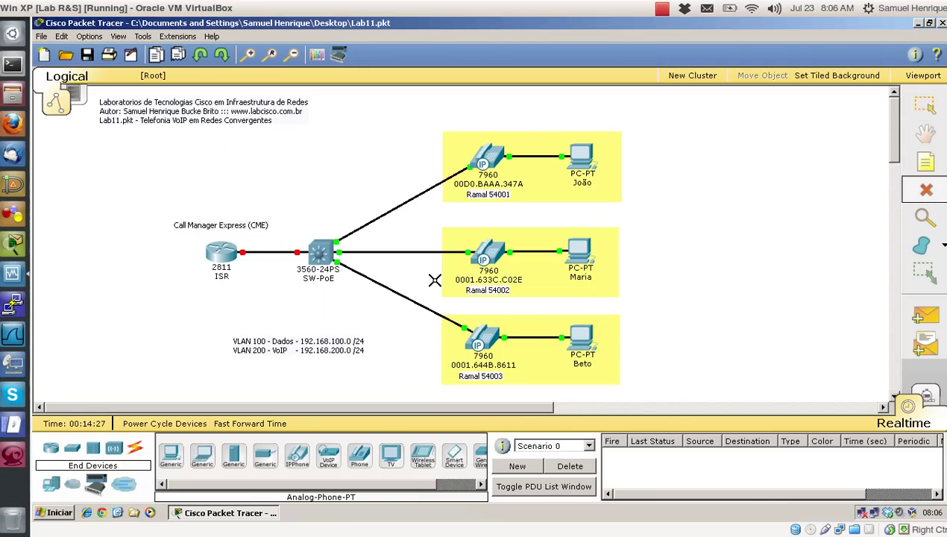
{"action": "left_click", "coordinate": [919, 103]}
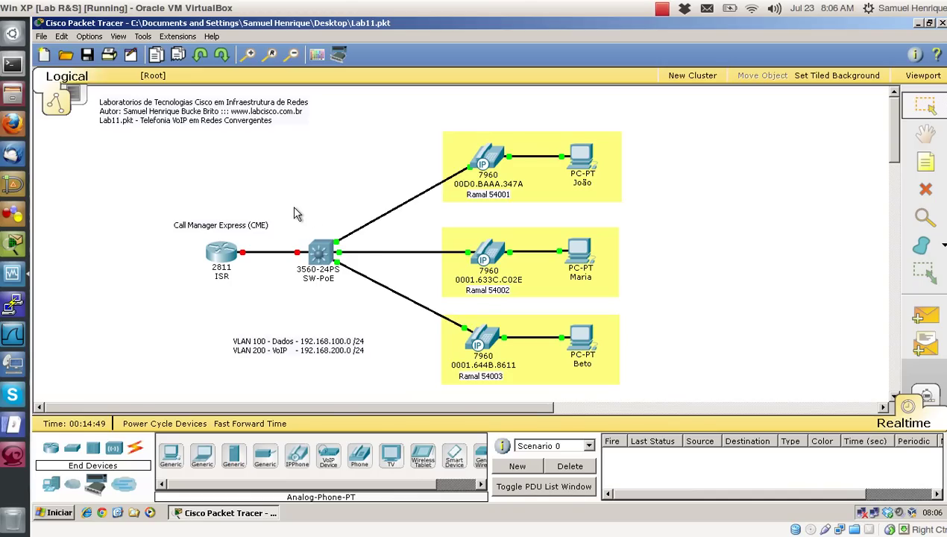
{"action": "left_click_drag", "start_coordinate": [293, 213], "coordinate": [344, 276]}
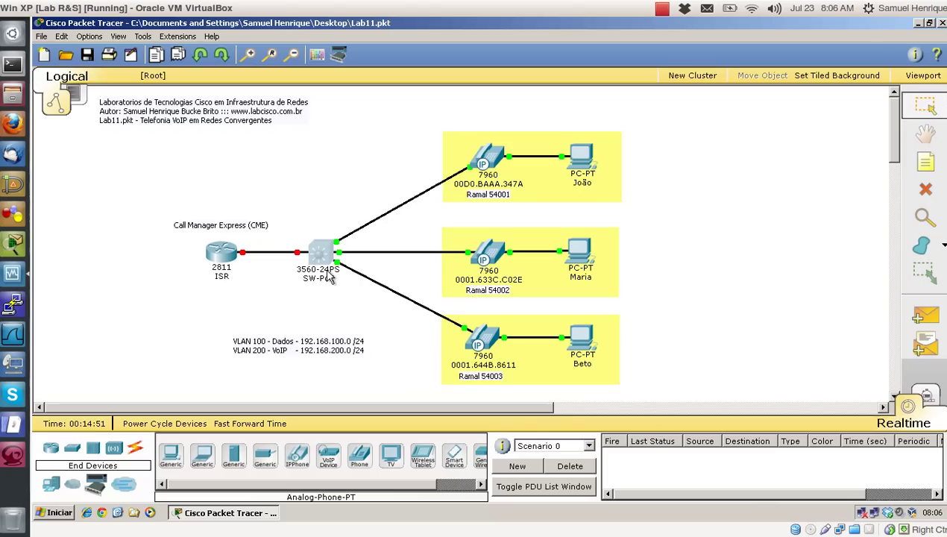
{"action": "left_click", "coordinate": [321, 226]}
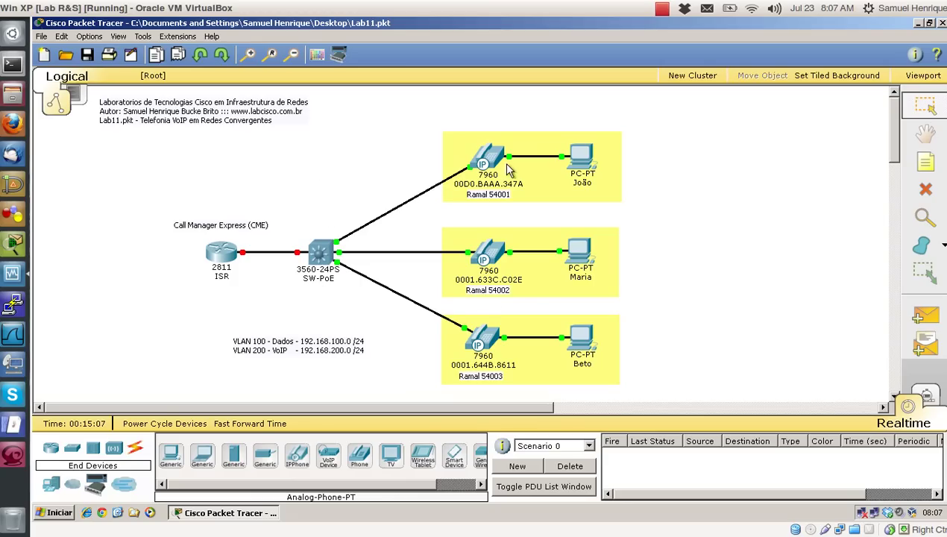
Open the SW-PoE switch's command line in a maximized window and run show power inline.
{"action": "left_click", "coordinate": [319, 256]}
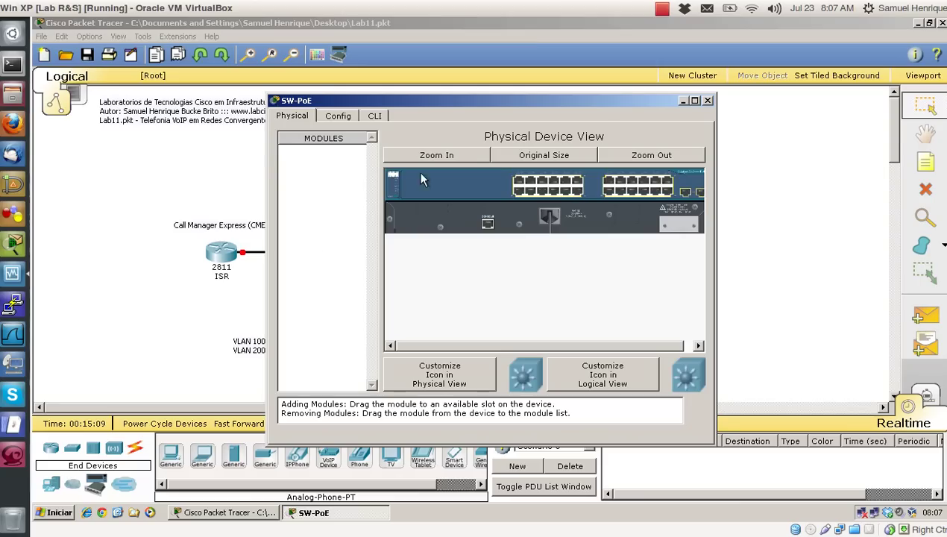
{"action": "left_click", "coordinate": [694, 100]}
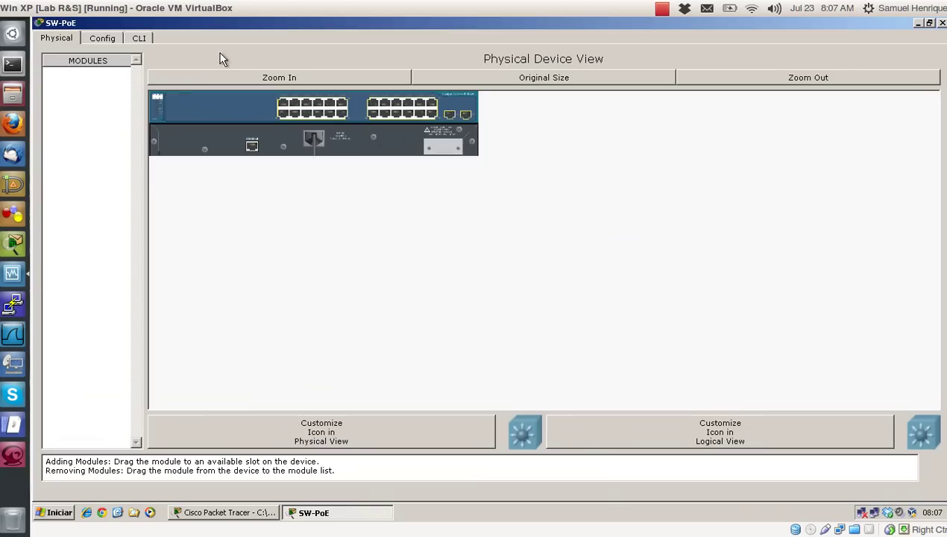
{"action": "left_click", "coordinate": [140, 38]}
{"action": "key", "text": "Return"}
{"action": "key", "text": "Return"}
{"action": "key", "text": "Return"}
{"action": "key", "text": "Return"}
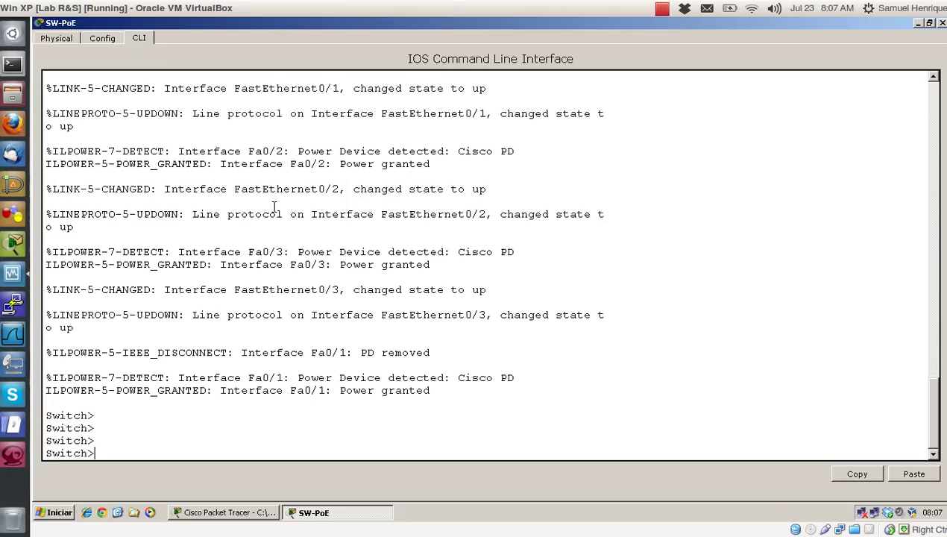
{"action": "type", "text": "show power inline"}
{"action": "key", "text": "Return"}
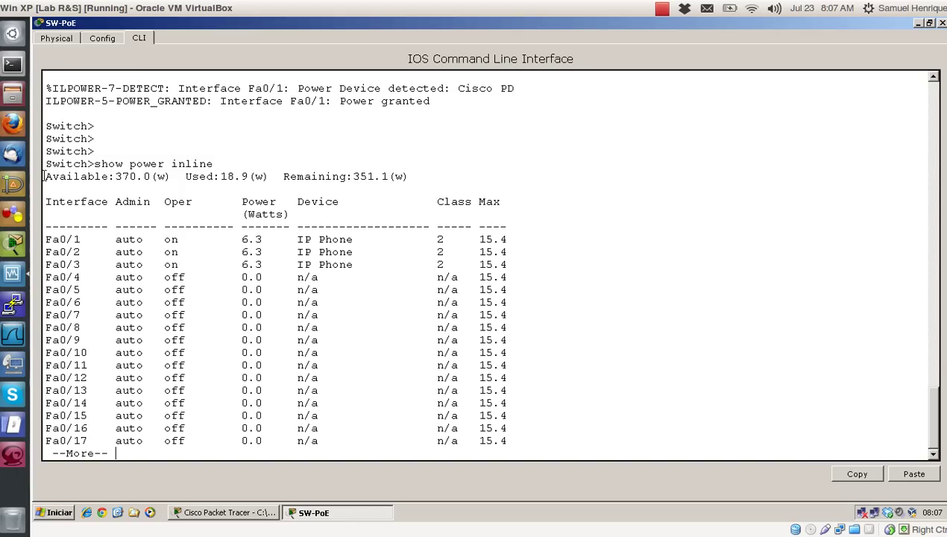
Examine the available, used and remaining power, list the remaining ports, and review the Fa0/1 to Fa0/3 entries.
{"action": "left_click_drag", "start_coordinate": [45, 176], "coordinate": [168, 184]}
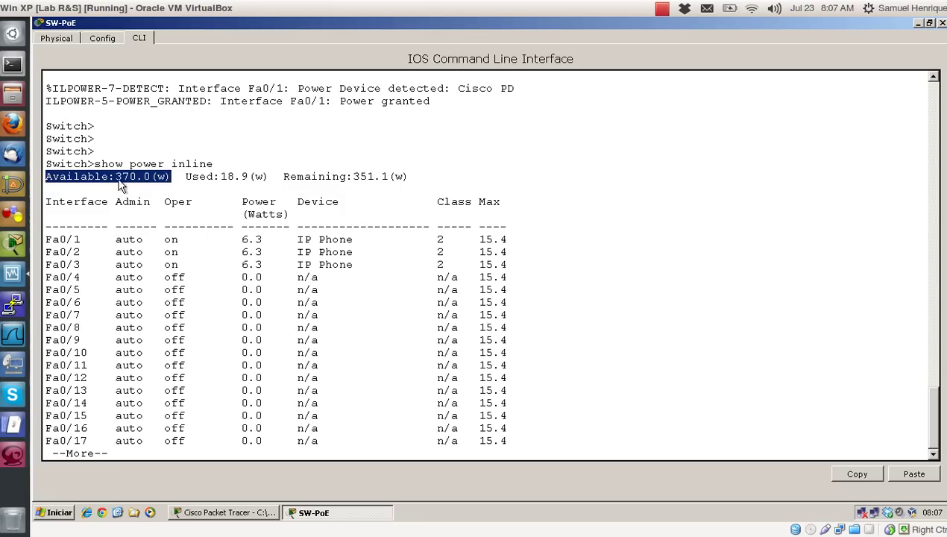
{"action": "left_click_drag", "start_coordinate": [185, 176], "coordinate": [405, 178]}
{"action": "left_click", "coordinate": [386, 201]}
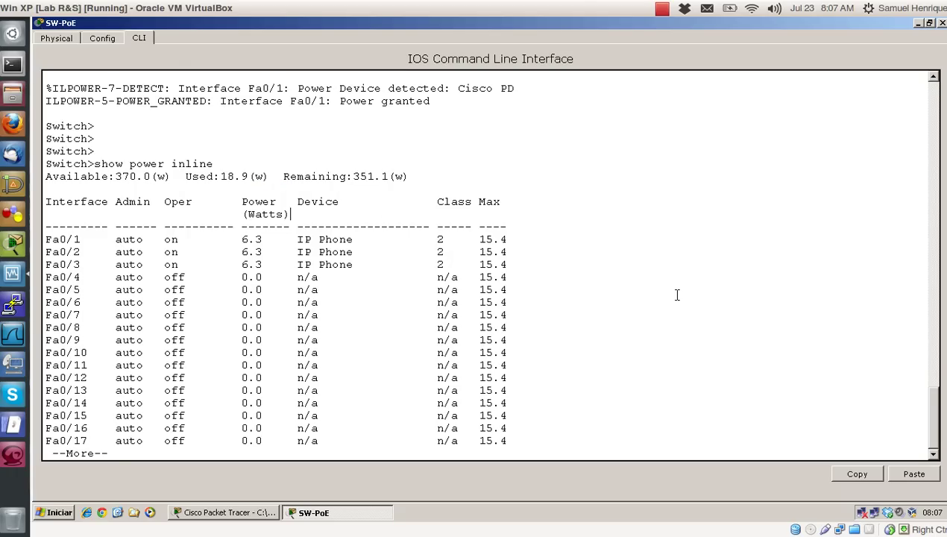
{"action": "key", "text": "space"}
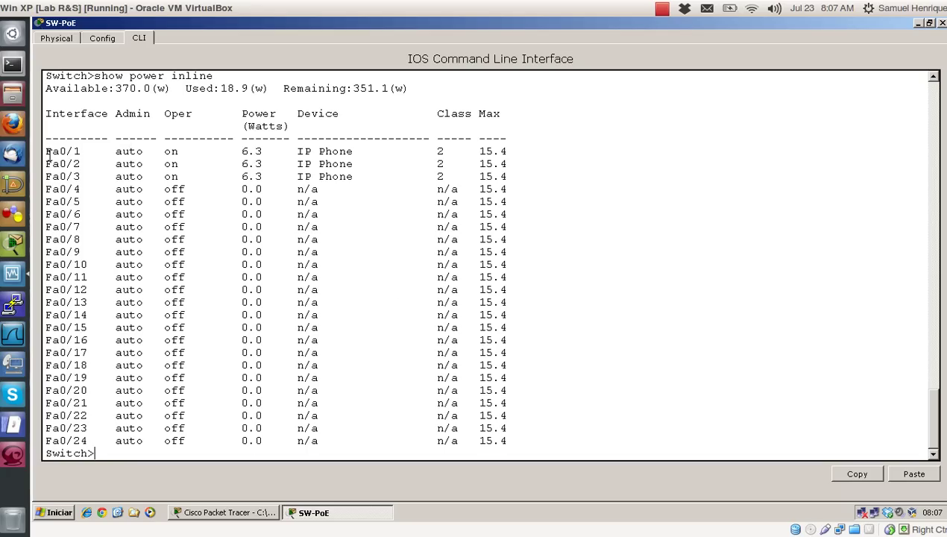
{"action": "left_click_drag", "start_coordinate": [47, 150], "coordinate": [523, 177]}
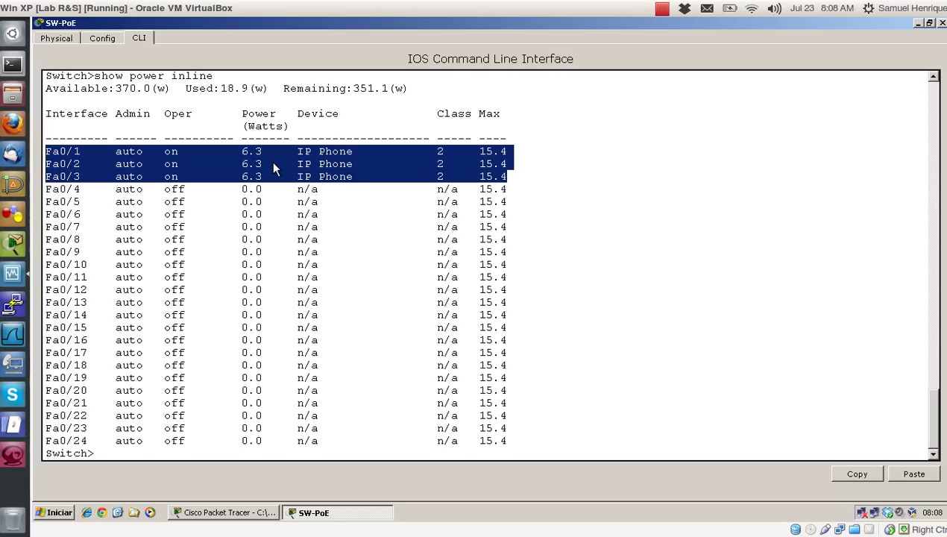
{"action": "left_click", "coordinate": [527, 176]}
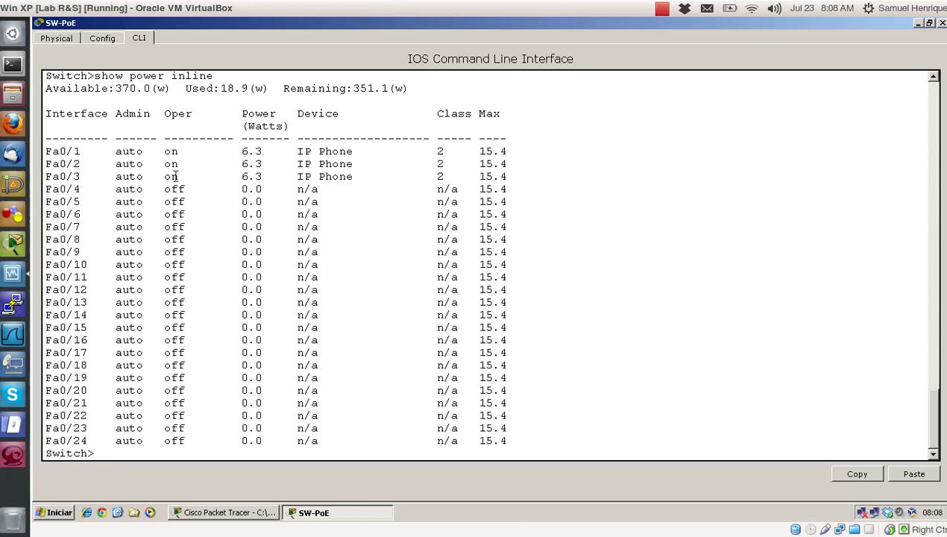
{"action": "double_click", "coordinate": [630, 277]}
{"action": "key", "text": "Return"}
{"action": "key", "text": "Return"}
{"action": "key", "text": "Return"}
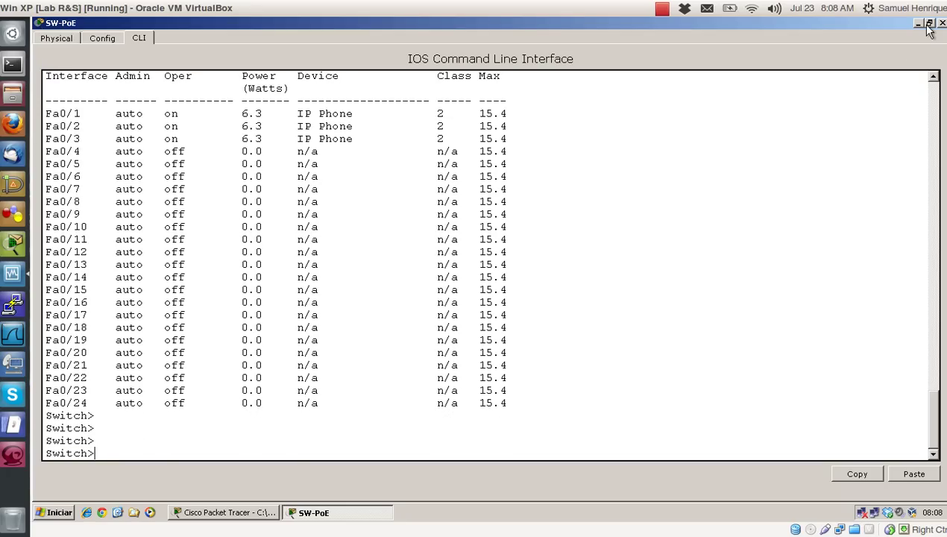
Restore the switch window to its smaller size and place it beside the topology so the router, switch and phones stay in view.
{"action": "left_click", "coordinate": [929, 24]}
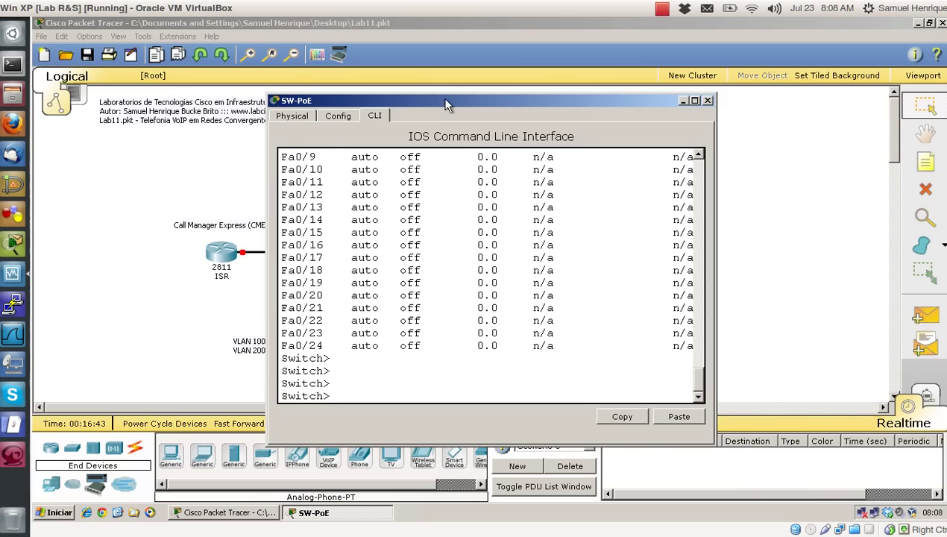
{"action": "left_click_drag", "start_coordinate": [445, 105], "coordinate": [577, 94]}
{"action": "left_click", "coordinate": [395, 391]}
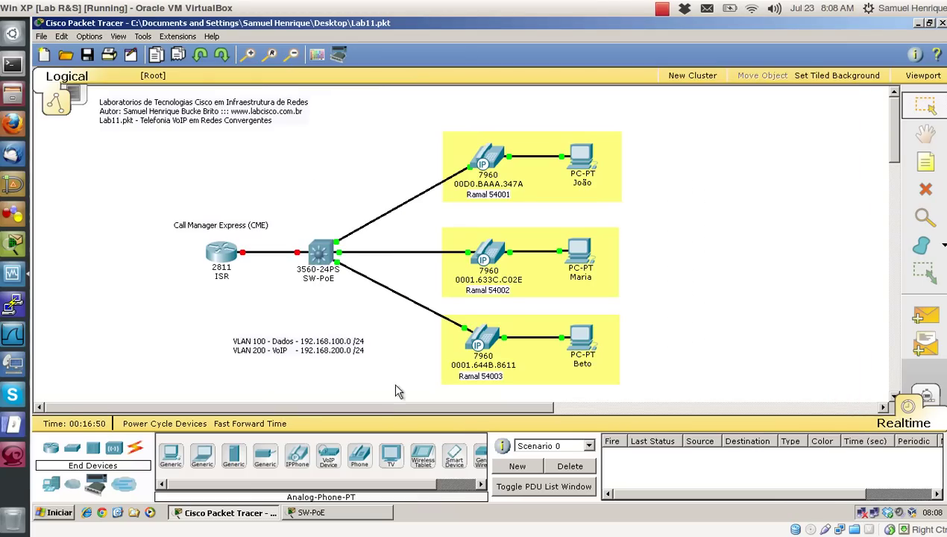
{"action": "left_click_drag", "start_coordinate": [389, 407], "coordinate": [462, 407]}
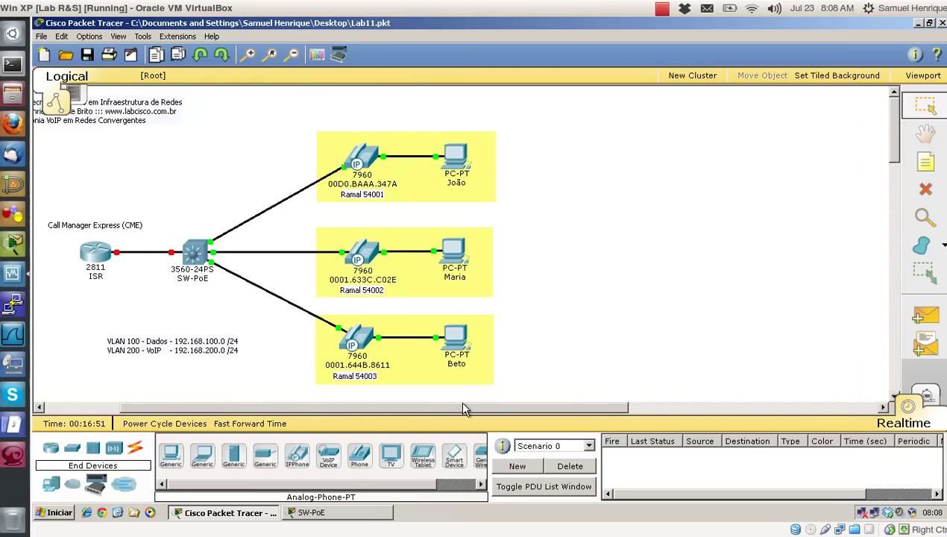
{"action": "left_click", "coordinate": [349, 515]}
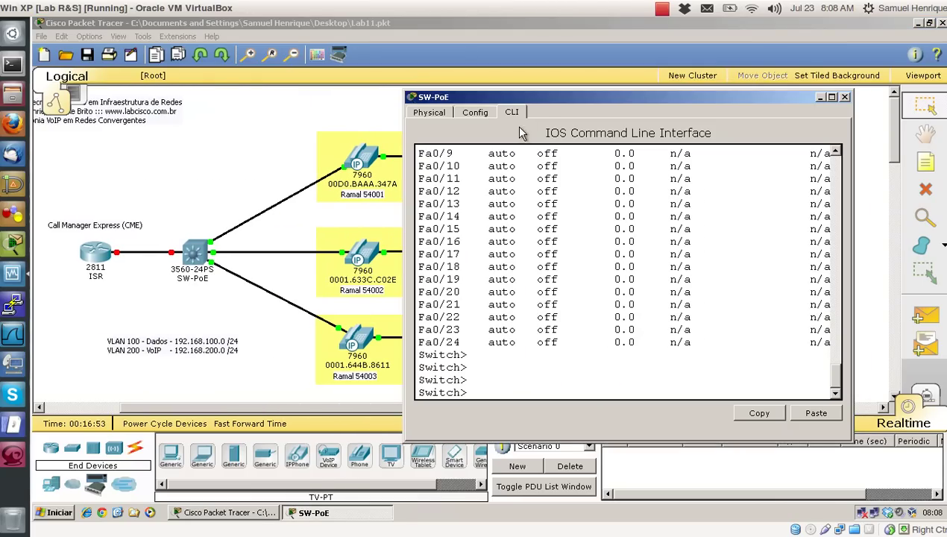
Enter global configuration mode on the switch and select the interface range f0/1 - 3.
{"action": "type", "text": "en"}
{"action": "key", "text": "Return"}
{"action": "key", "text": "Return"}
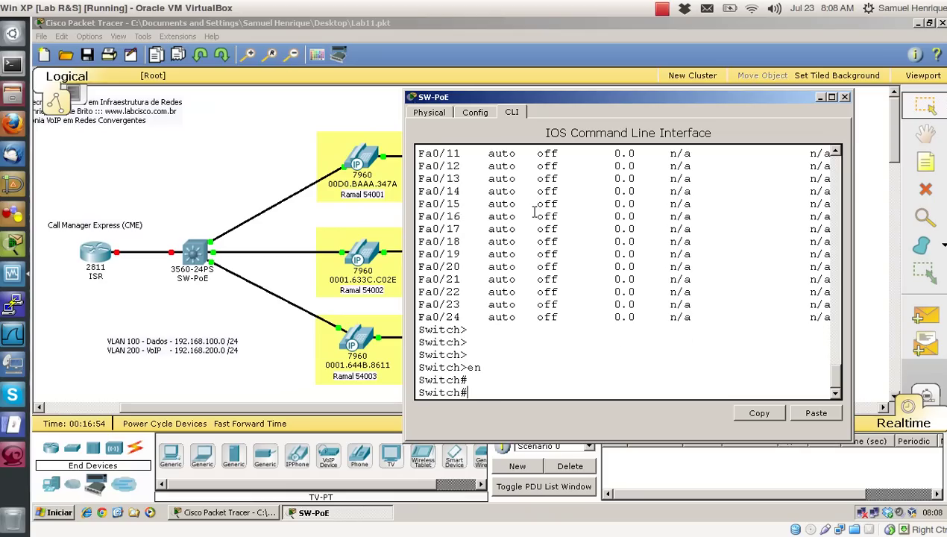
{"action": "type", "text": "conf t"}
{"action": "key", "text": "Return"}
{"action": "key", "text": "Return"}
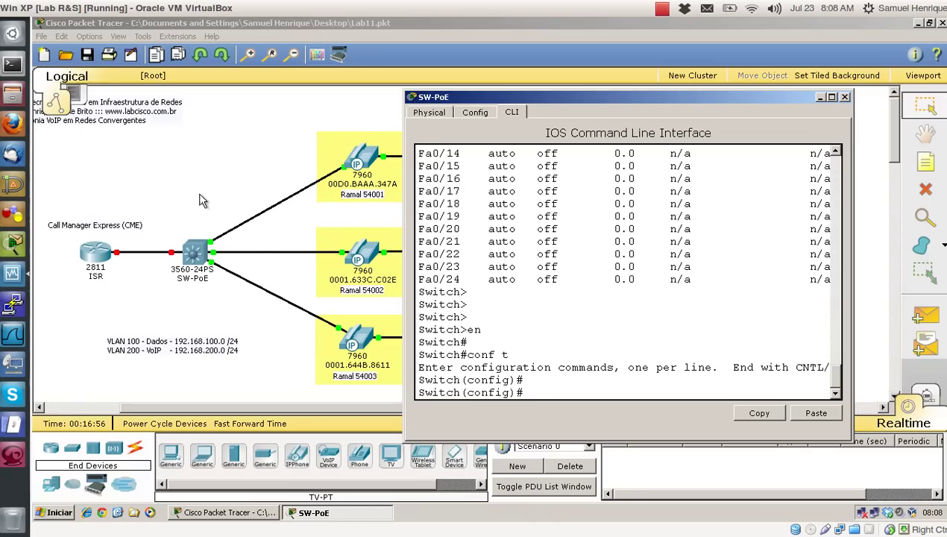
{"action": "type", "text": "int range f0/1 - 3"}
{"action": "key", "text": "Return"}
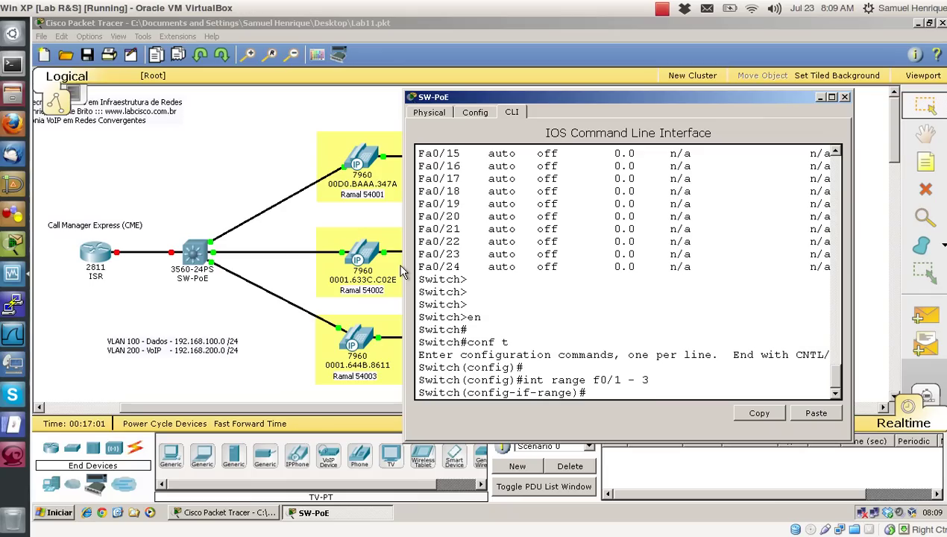
Check the phone ports in the power listing and disable PoE on the selected range with power inline never.
{"action": "left_click_drag", "start_coordinate": [835, 379], "coordinate": [837, 360]}
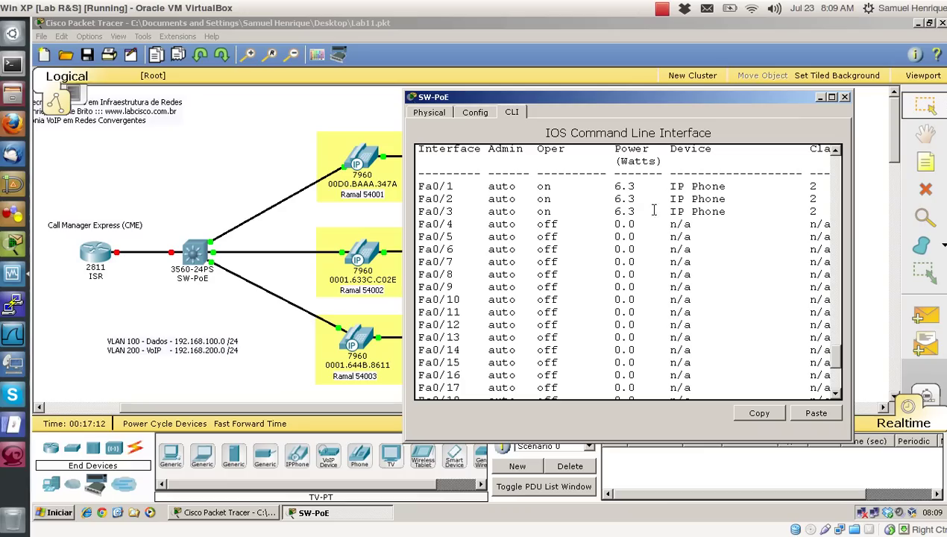
{"action": "left_click_drag", "start_coordinate": [836, 363], "coordinate": [837, 401]}
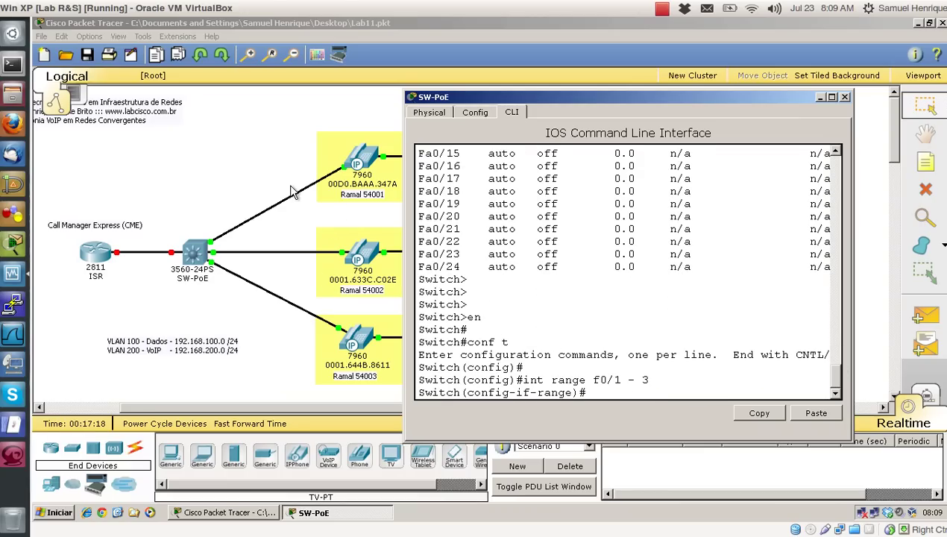
{"action": "type", "text": "power inline neve"}
{"action": "type", "text": "r"}
{"action": "key", "text": "Return"}
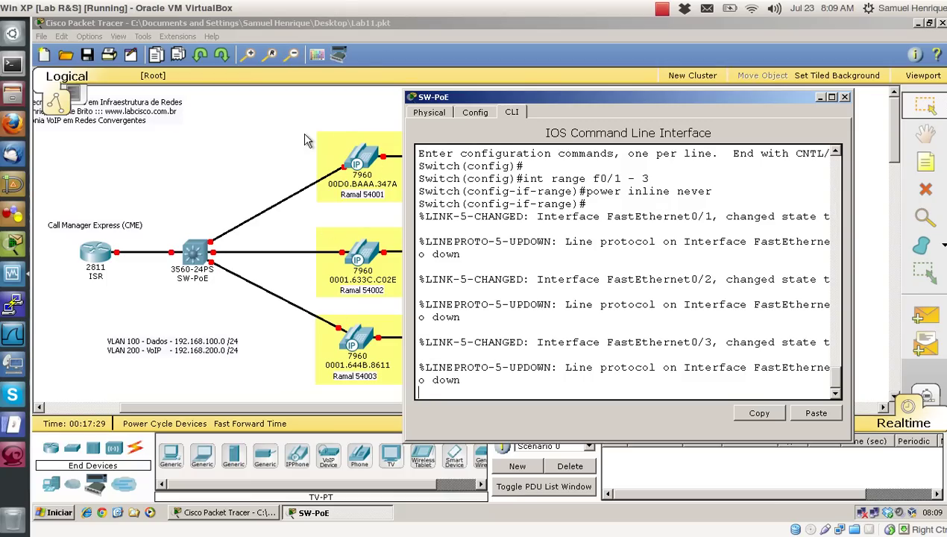
{"action": "key", "text": "Return"}
{"action": "key", "text": "Return"}
{"action": "key", "text": "Return"}
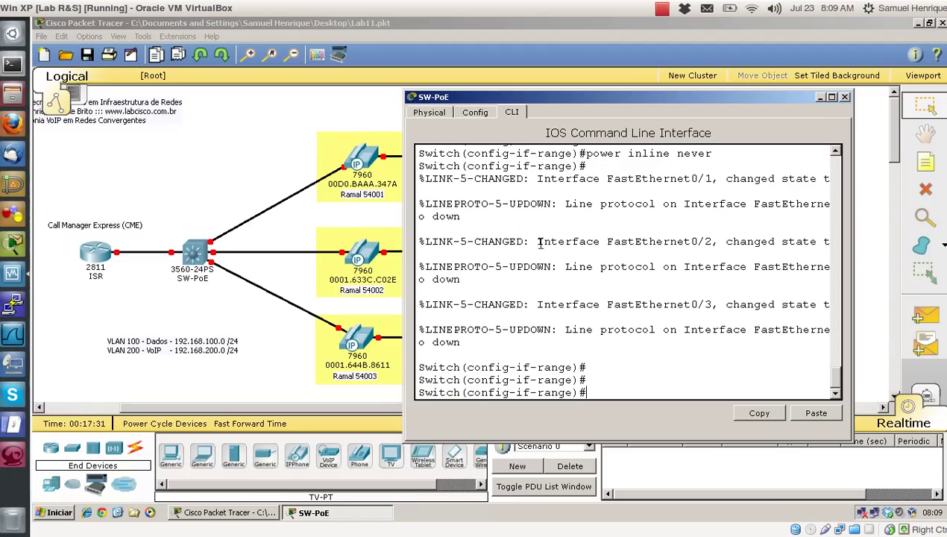
Review the earlier console output and set automatic PoE on interfaces f0/1 - 3 with power inline auto.
{"action": "scroll", "coordinate": [838, 390], "scroll_direction": "up", "scroll_amount": 6}
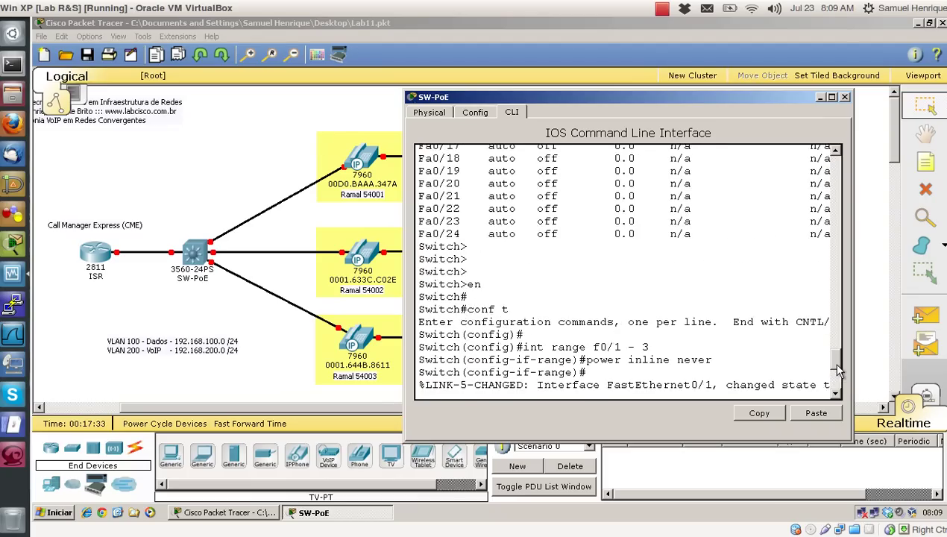
{"action": "scroll", "coordinate": [839, 388], "scroll_direction": "down", "scroll_amount": 6}
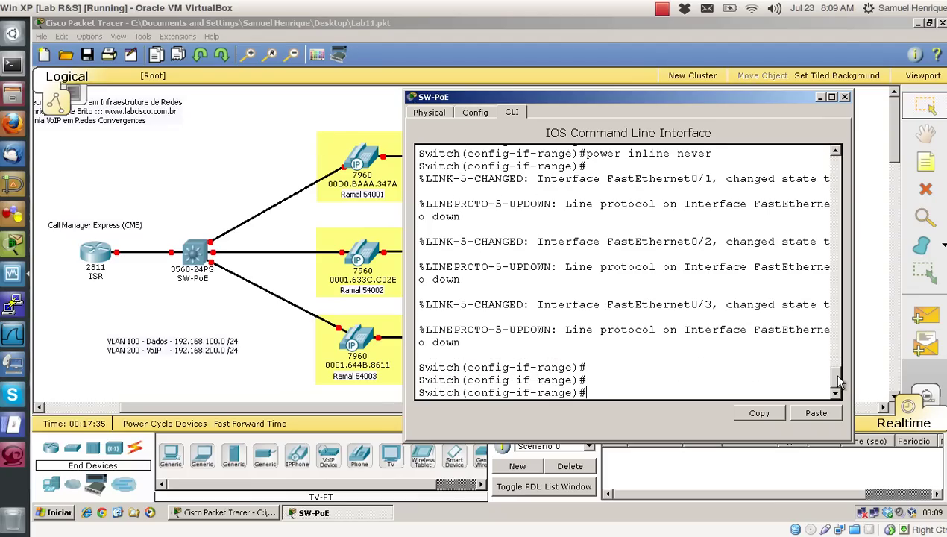
{"action": "scroll", "coordinate": [838, 382], "scroll_direction": "up", "scroll_amount": 5}
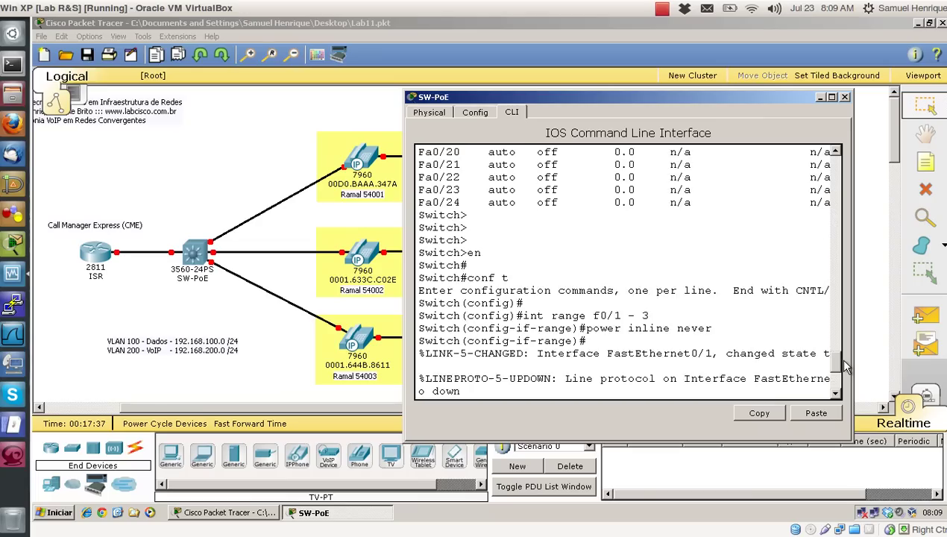
{"action": "scroll", "coordinate": [843, 373], "scroll_direction": "up", "scroll_amount": 2}
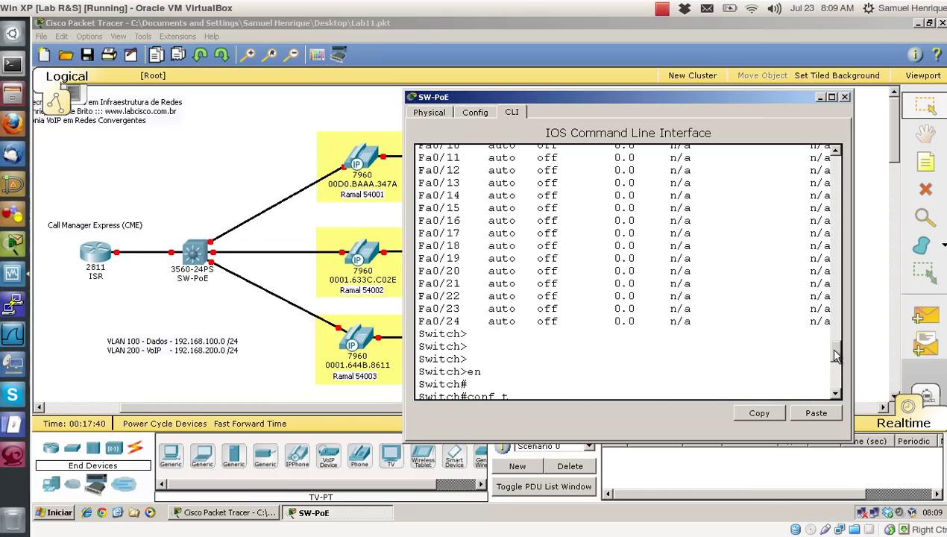
{"action": "scroll", "coordinate": [840, 388], "scroll_direction": "down", "scroll_amount": 8}
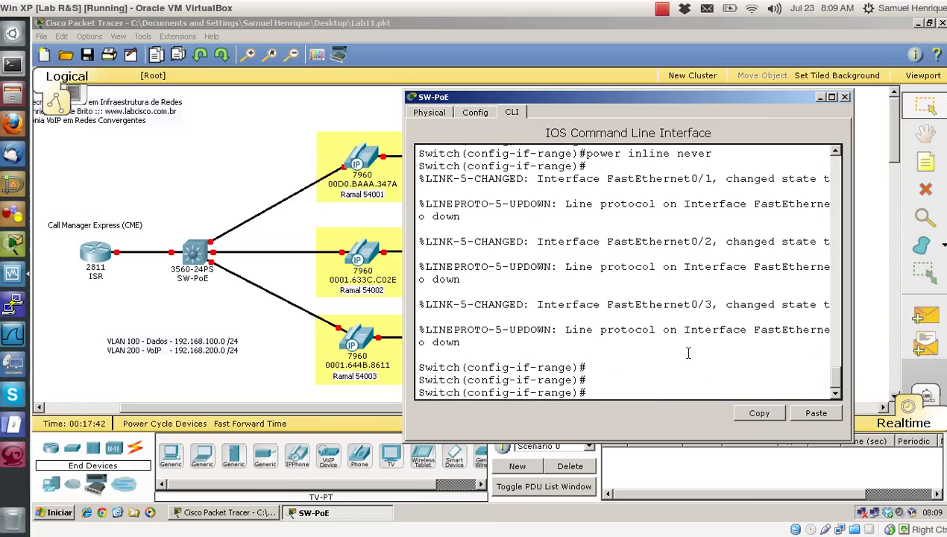
{"action": "type", "text": "power inline auto"}
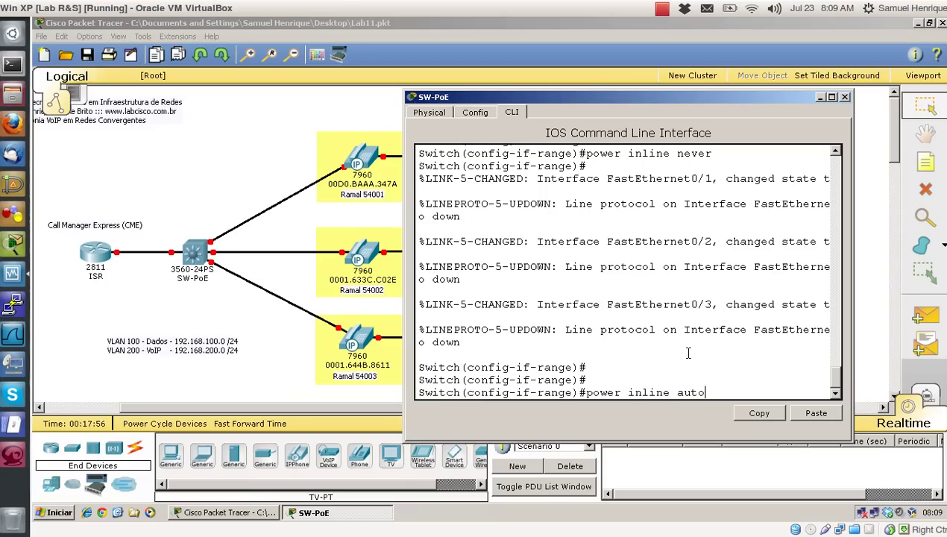
{"action": "key", "text": "Return"}
{"action": "key", "text": "Return"}
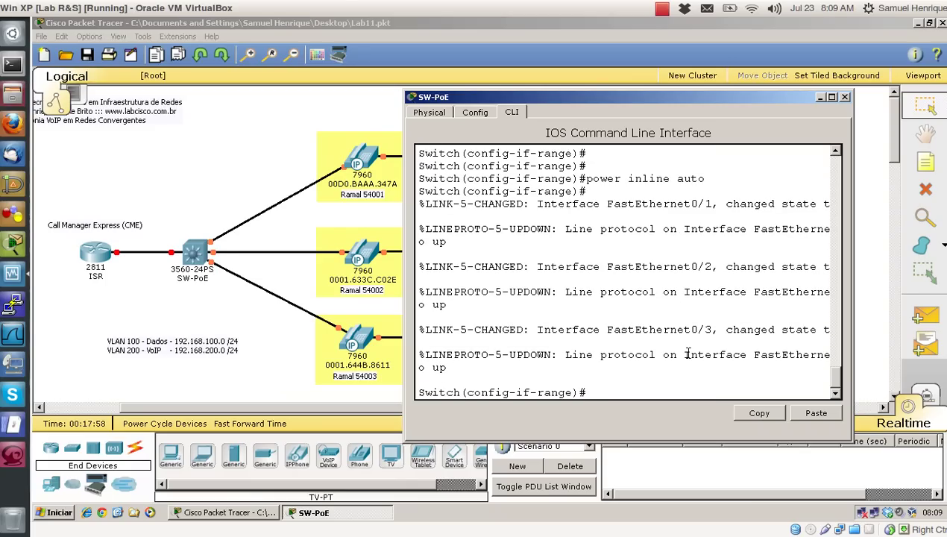
{"action": "left_click_drag", "start_coordinate": [701, 179], "coordinate": [422, 177]}
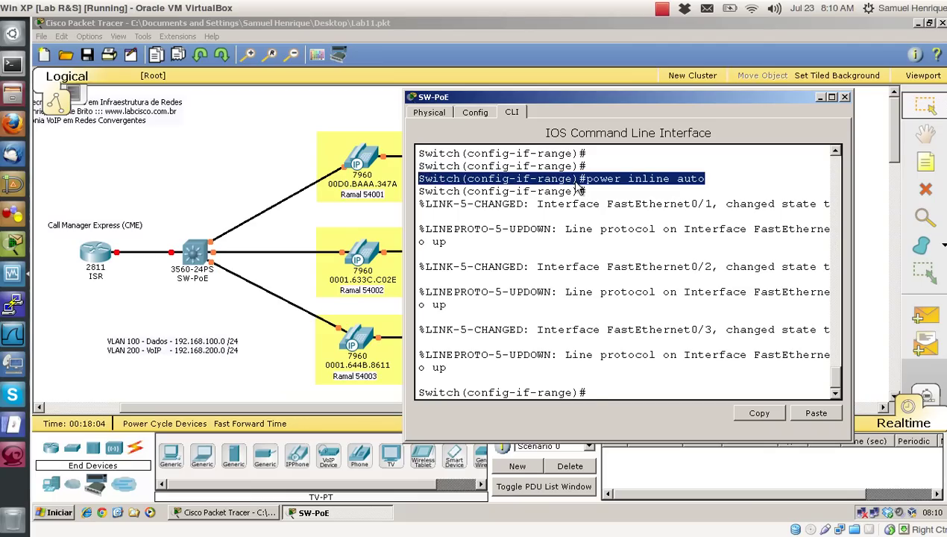
{"action": "left_click", "coordinate": [617, 233]}
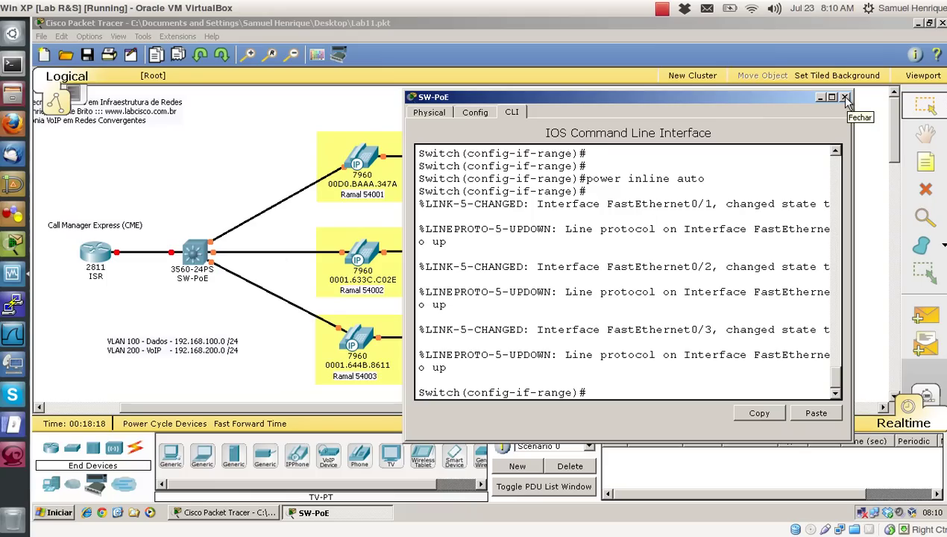
Leave configuration mode with end and close the switch's device window.
{"action": "type", "text": "end"}
{"action": "key", "text": "Return"}
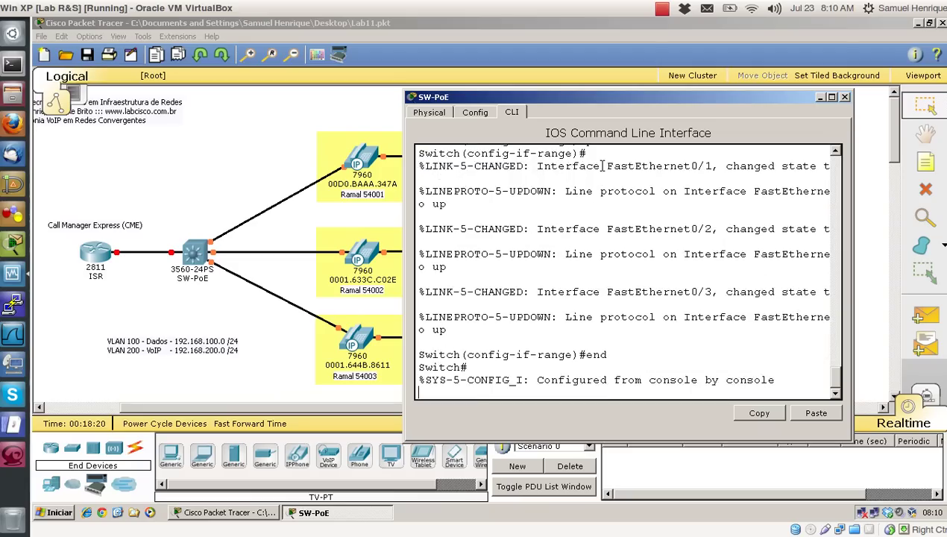
{"action": "key", "text": "Return"}
{"action": "key", "text": "Return"}
{"action": "key", "text": "Return"}
{"action": "key", "text": "Return"}
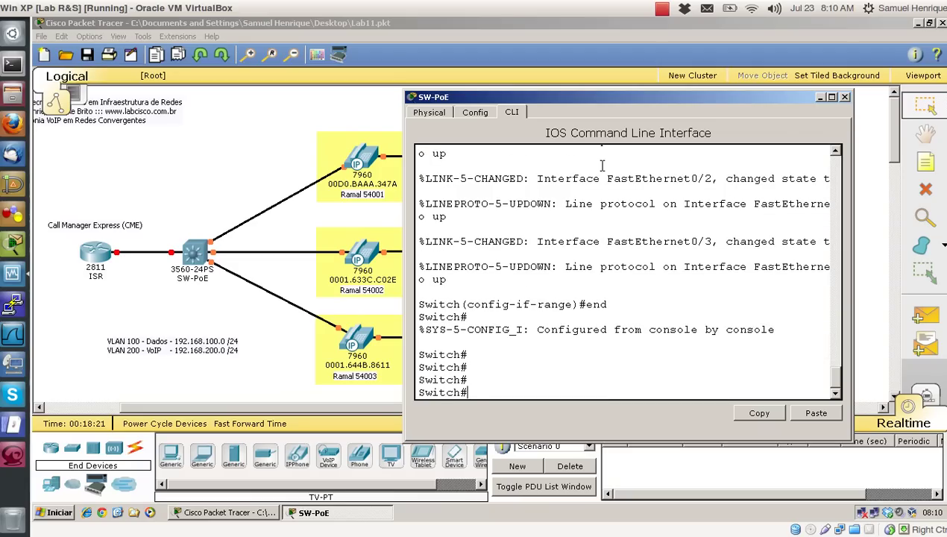
{"action": "left_click", "coordinate": [845, 98]}
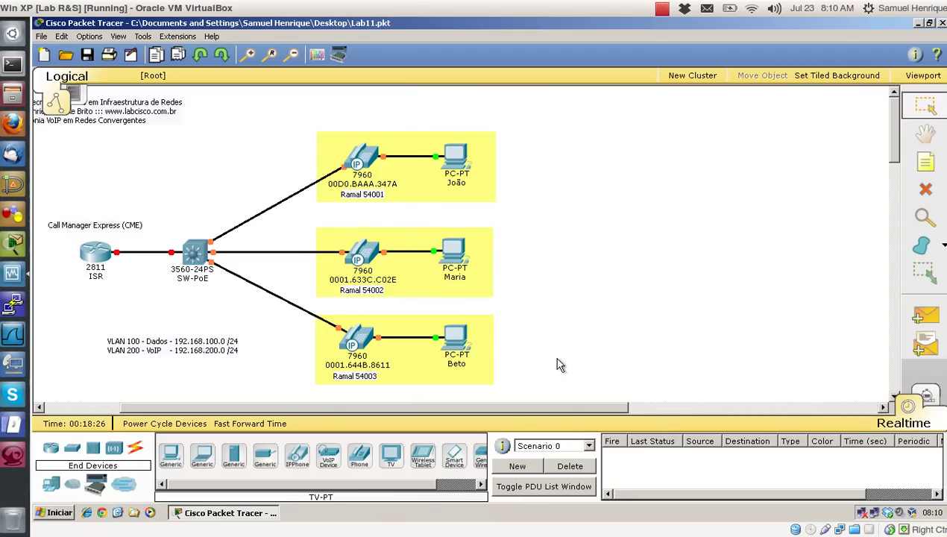
Bring the whole topology into view and open the graphical interface of the 7960 phone with extension 54002.
{"action": "left_click_drag", "start_coordinate": [553, 407], "coordinate": [446, 393]}
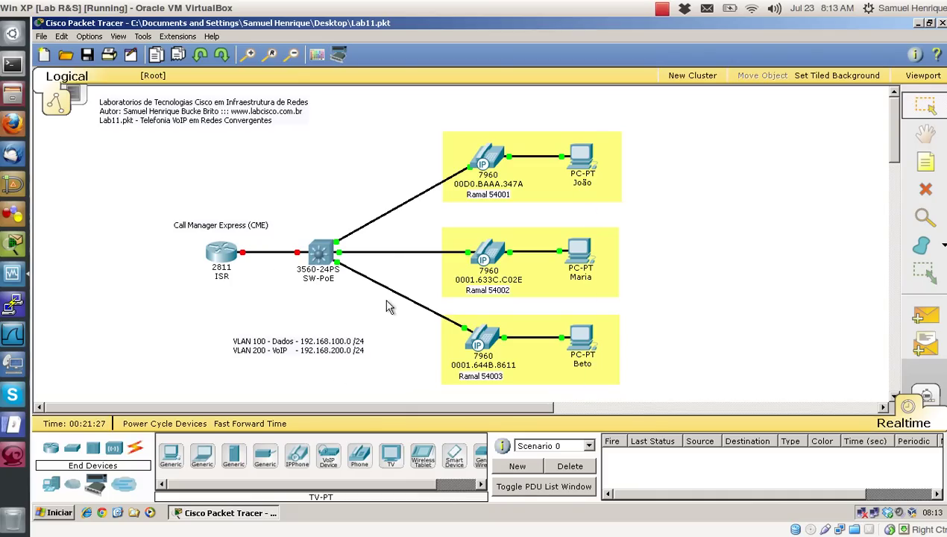
{"action": "left_click", "coordinate": [488, 253]}
{"action": "left_click", "coordinate": [374, 118]}
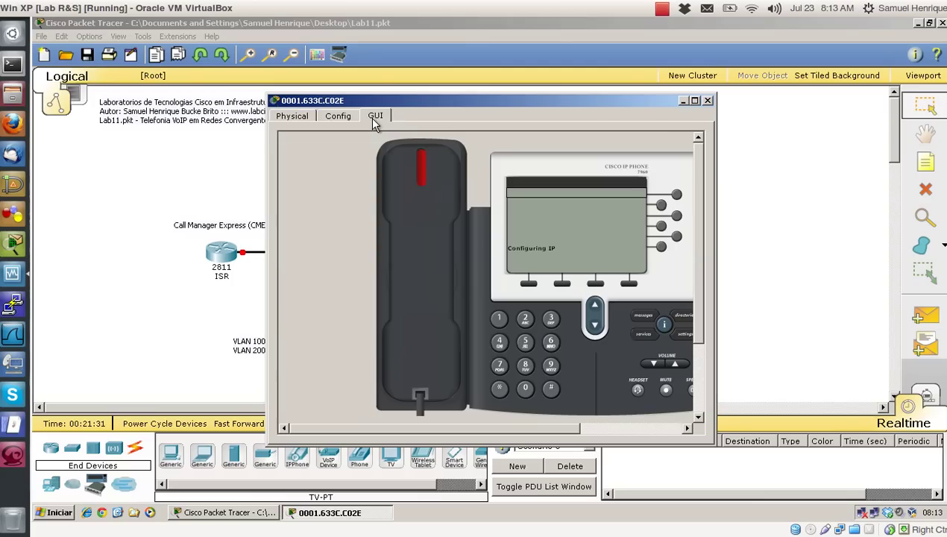
View the enlarged interface of the phone with extension 54002, and inspect the interface of the phone with extension 54001.
{"action": "left_click", "coordinate": [694, 100]}
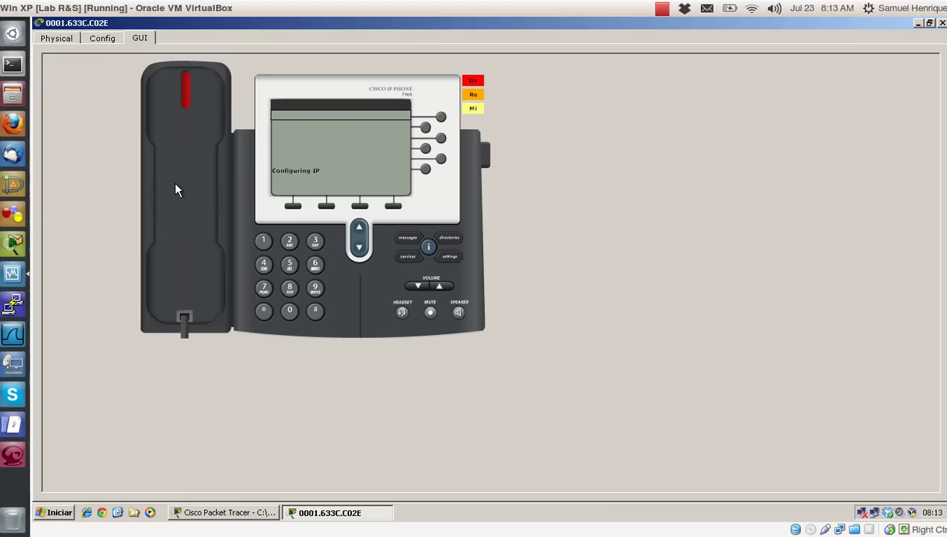
{"action": "left_click", "coordinate": [942, 24]}
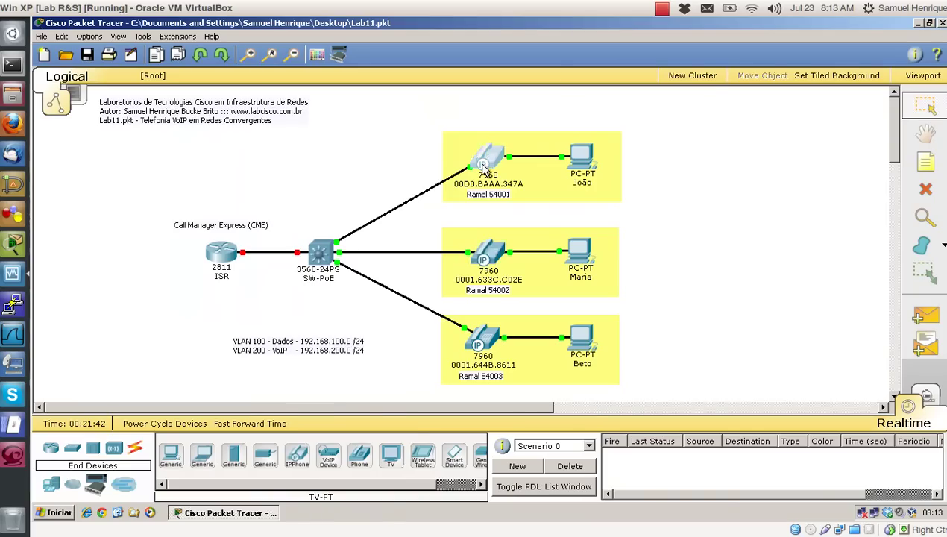
{"action": "left_click", "coordinate": [481, 164]}
{"action": "left_click", "coordinate": [375, 116]}
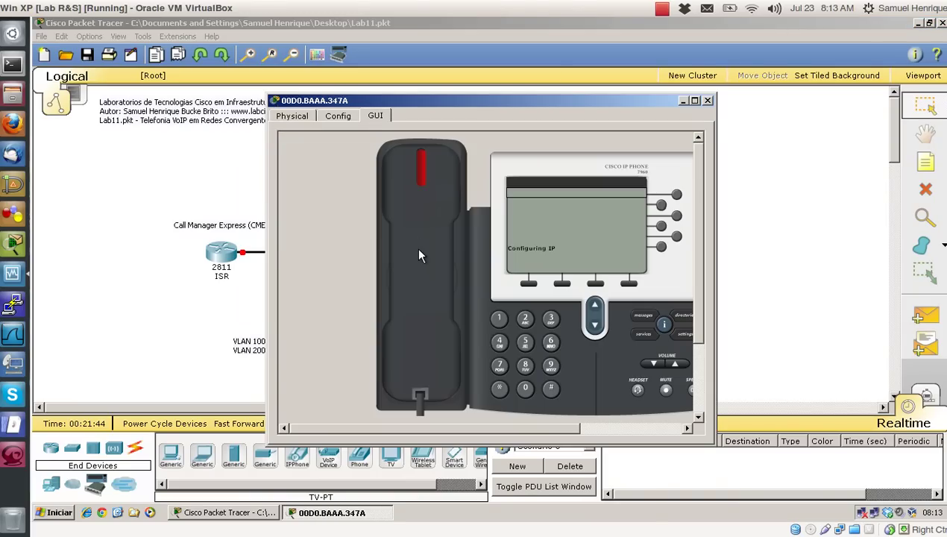
{"action": "left_click", "coordinate": [708, 100]}
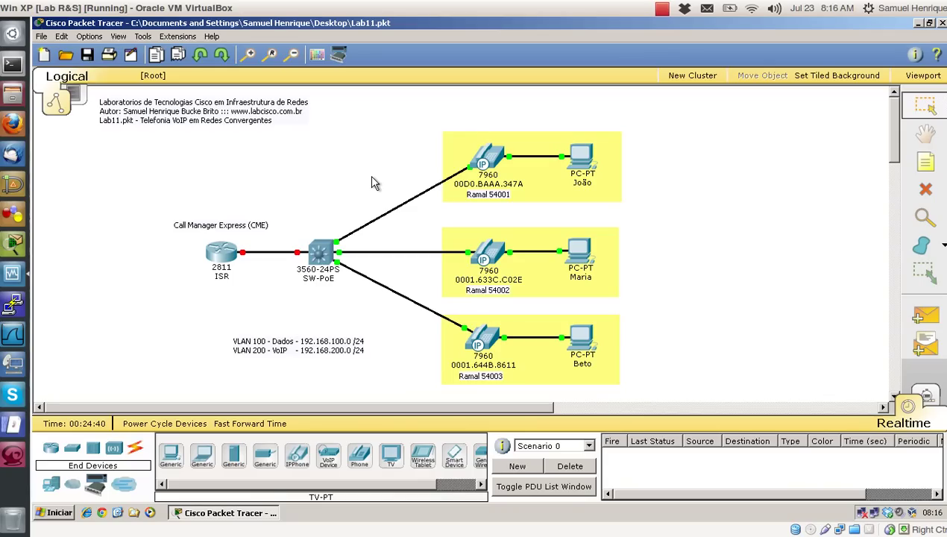
{"action": "left_click_drag", "start_coordinate": [420, 113], "coordinate": [634, 218]}
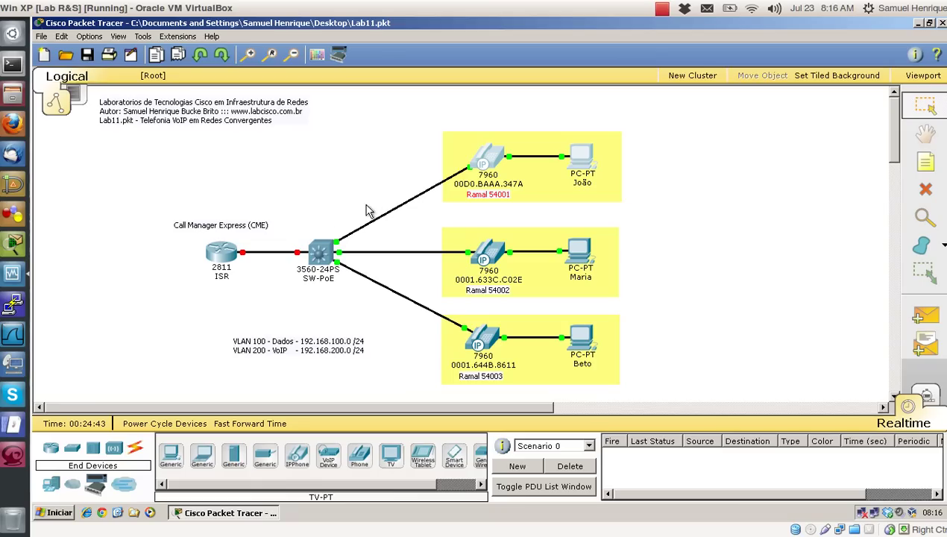
{"action": "left_click", "coordinate": [316, 194]}
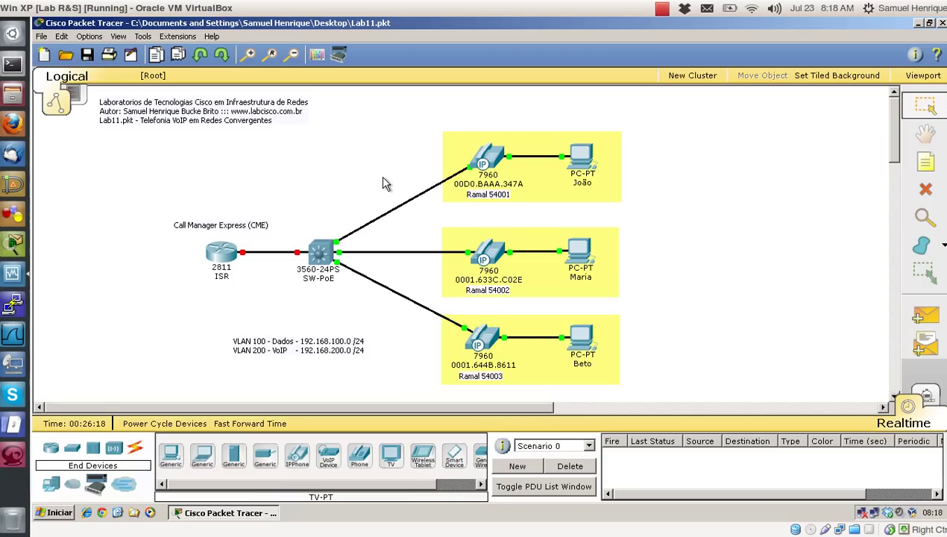
{"action": "left_click_drag", "start_coordinate": [638, 120], "coordinate": [155, 390]}
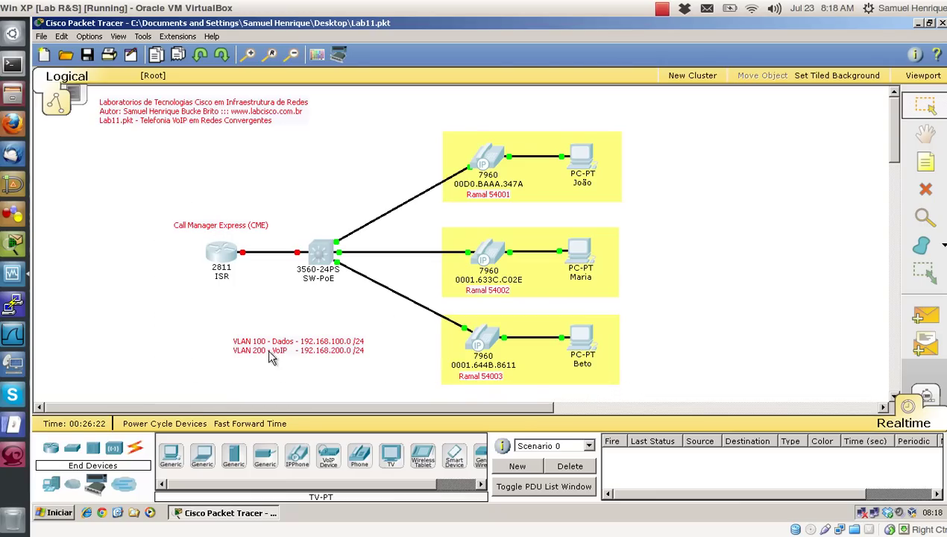
{"action": "left_click", "coordinate": [402, 305]}
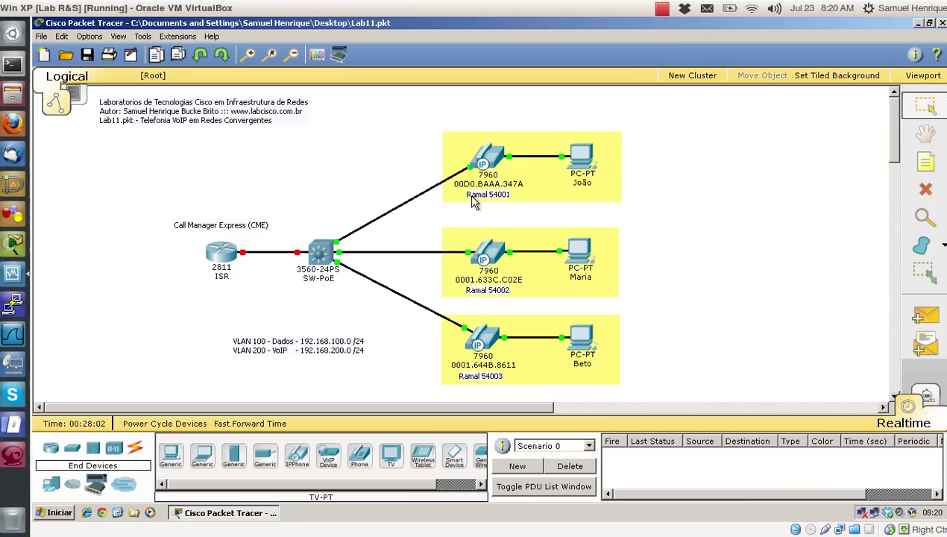
Check the IP configuration of the PC attached to the phone with extension 54001 and close its device window.
{"action": "left_click", "coordinate": [572, 154]}
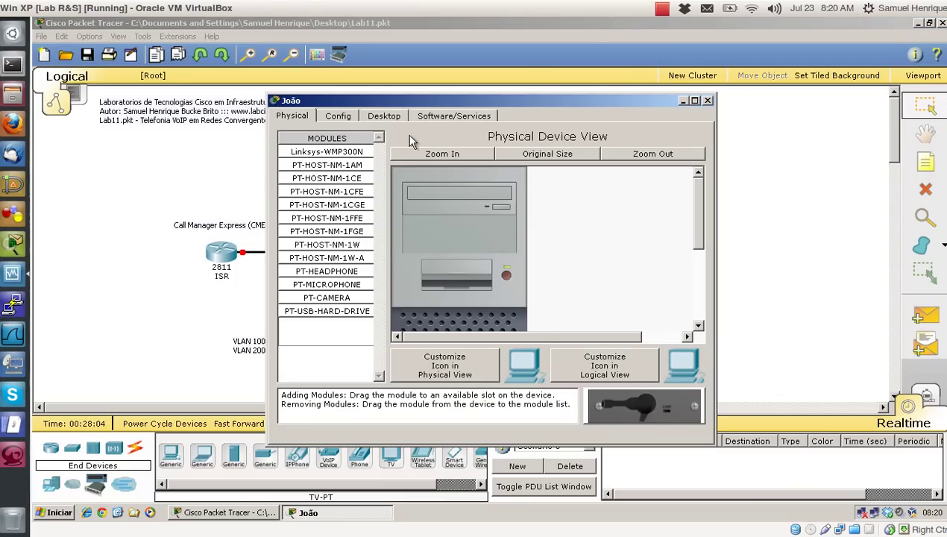
{"action": "left_click", "coordinate": [385, 116]}
{"action": "left_click", "coordinate": [344, 172]}
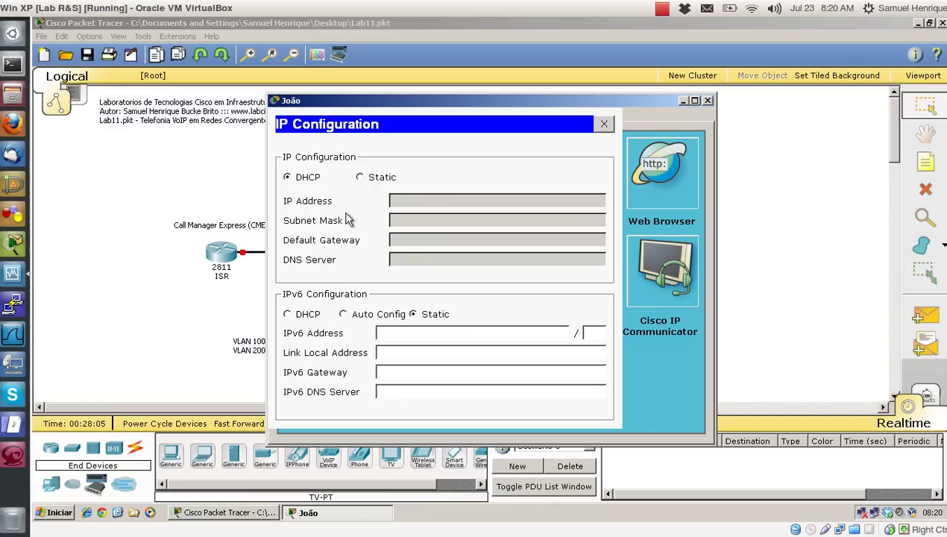
{"action": "left_click", "coordinate": [708, 101]}
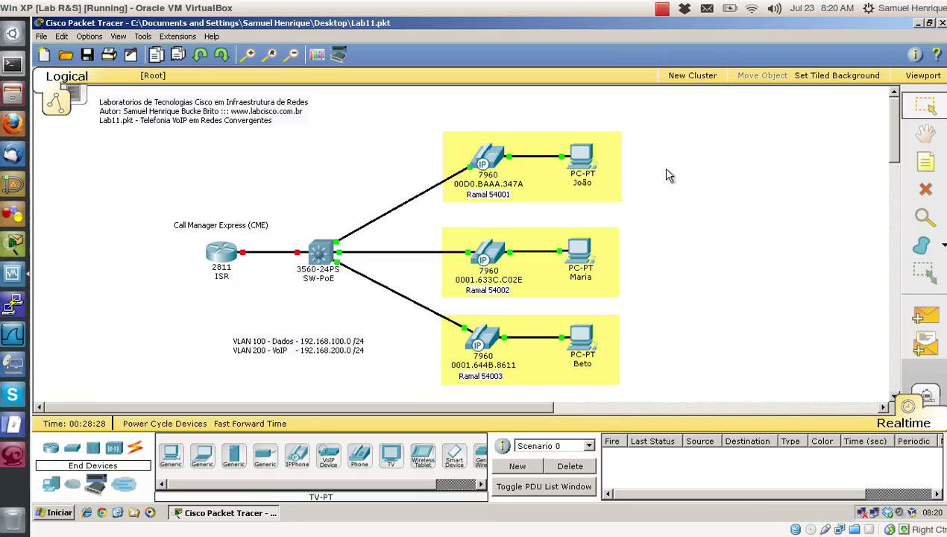
{"action": "left_click_drag", "start_coordinate": [629, 118], "coordinate": [146, 373]}
{"action": "left_click", "coordinate": [146, 373]}
{"action": "left_click_drag", "start_coordinate": [631, 123], "coordinate": [148, 399]}
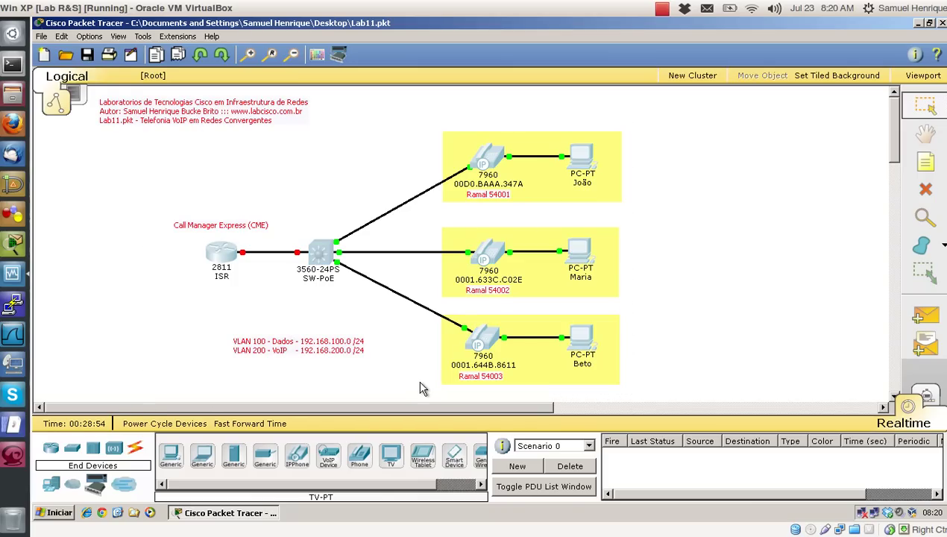
{"action": "left_click", "coordinate": [365, 194]}
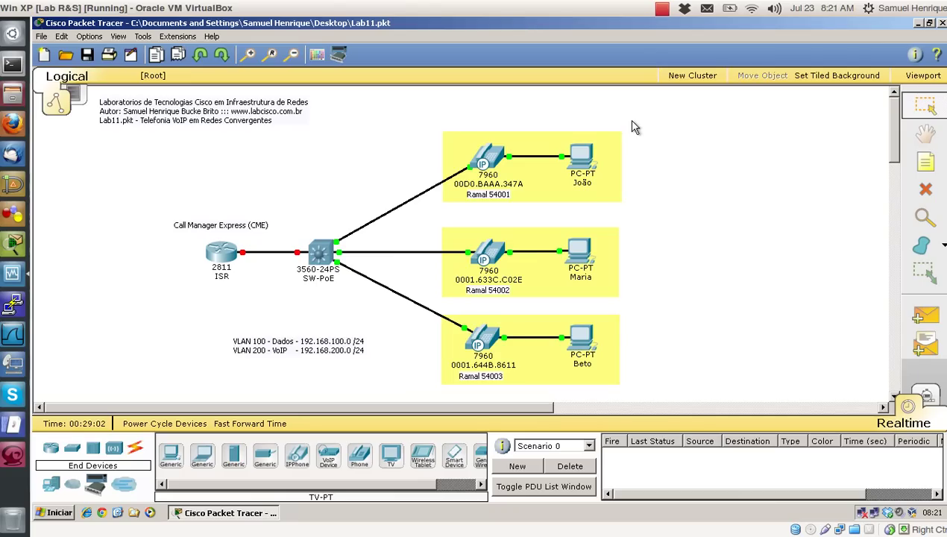
{"action": "left_click_drag", "start_coordinate": [631, 120], "coordinate": [147, 402]}
{"action": "left_click_drag", "start_coordinate": [627, 125], "coordinate": [174, 393]}
Open the 3560 switch's command line in a maximized window and start the console session.
{"action": "left_click", "coordinate": [319, 252]}
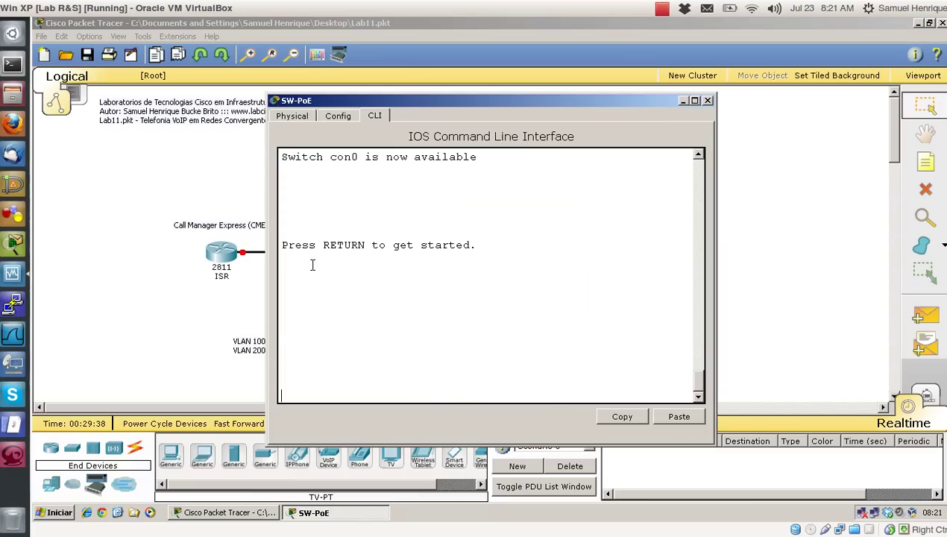
{"action": "left_click", "coordinate": [682, 102]}
{"action": "left_click", "coordinate": [333, 513]}
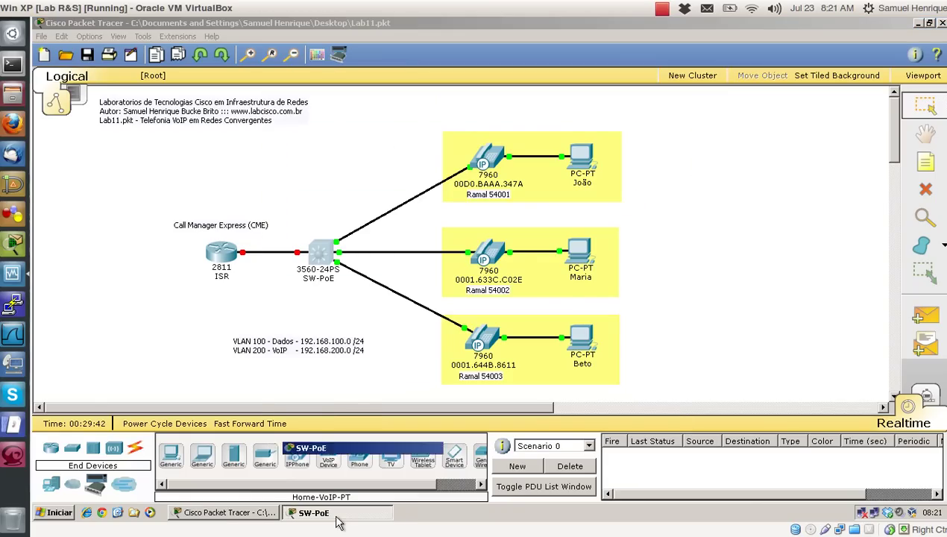
{"action": "left_click", "coordinate": [695, 102]}
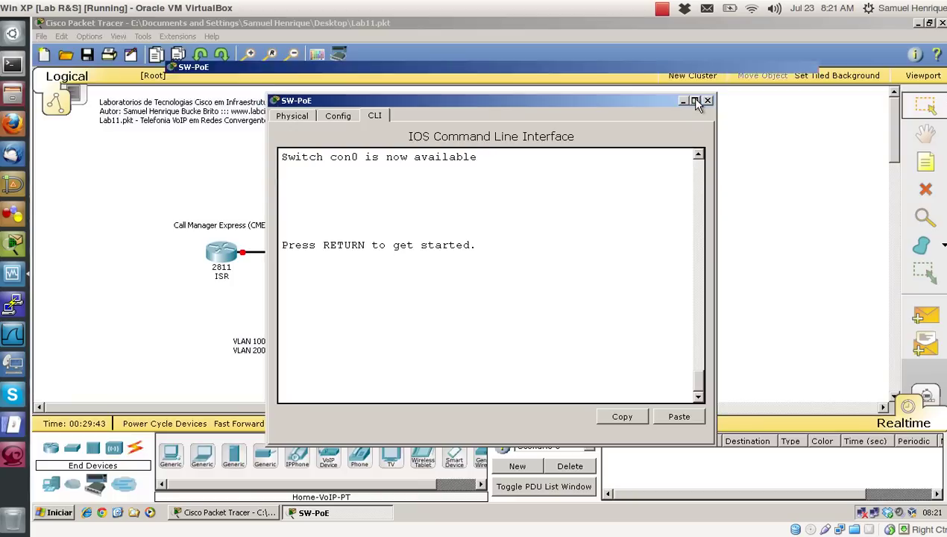
{"action": "key", "text": "Return"}
{"action": "key", "text": "Return"}
{"action": "key", "text": "Return"}
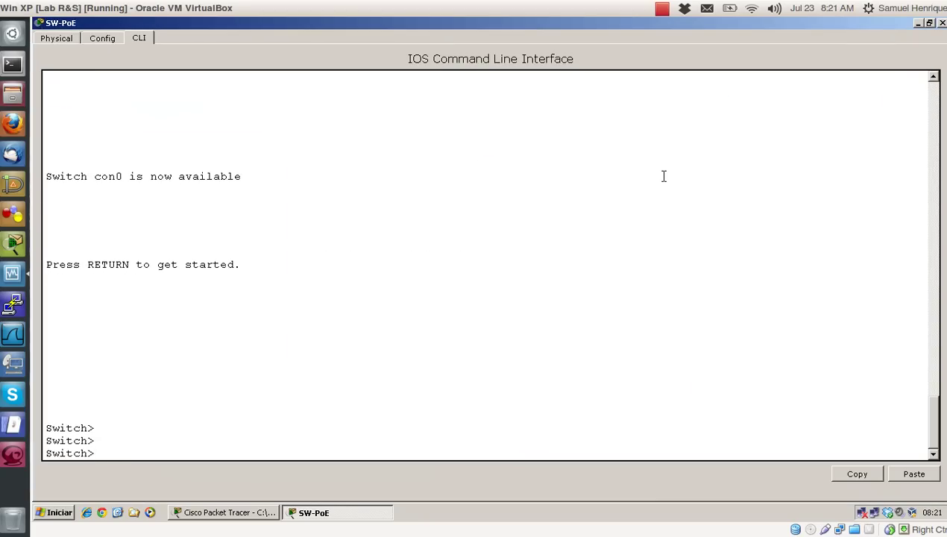
Enter privileged and global configuration modes with en and conf t, and set the switch's hostname to SW-PoE.
{"action": "type", "text": "en"}
{"action": "key", "text": "Return"}
{"action": "key", "text": "Return"}
{"action": "type", "text": "conf t"}
{"action": "key", "text": "Return"}
{"action": "key", "text": "Return"}
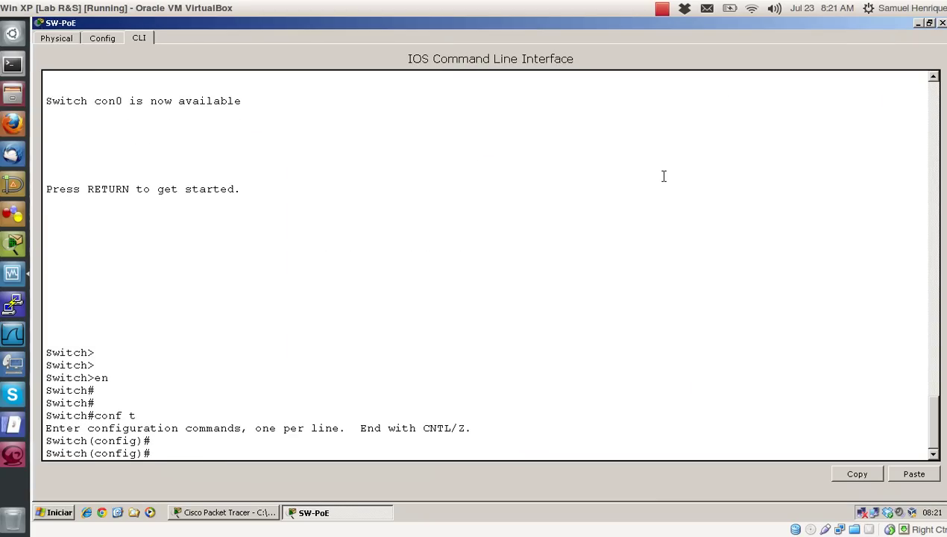
{"action": "type", "text": "hostname SW-PoE"}
{"action": "key", "text": "Return"}
Disable DNS name resolution on the switch with no ip domain lookup.
{"action": "type", "text": "no ip"}
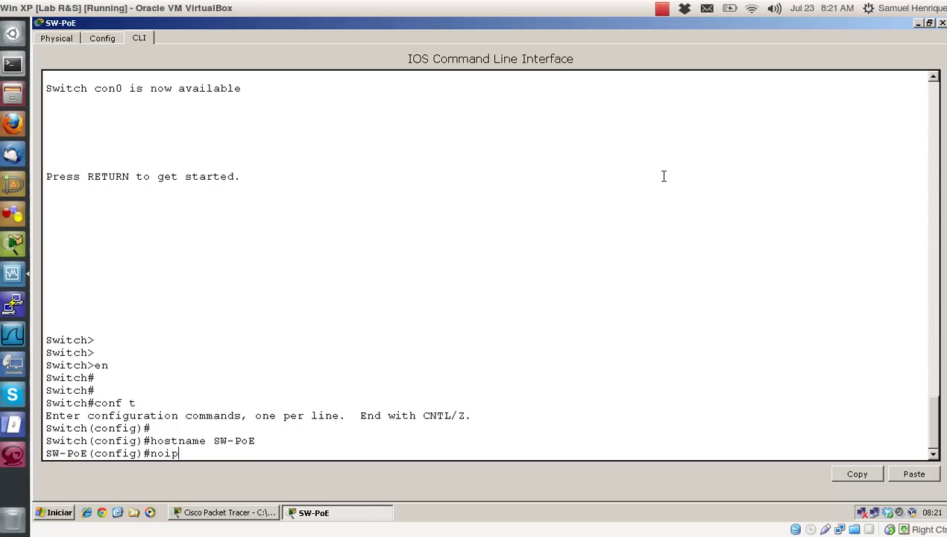
{"action": "key", "text": "BackSpace"}
{"action": "key", "text": "BackSpace"}
{"action": "type", "text": "p"}
{"action": "key", "text": "BackSpace"}
{"action": "type", "text": "ip domain lookup"}
{"action": "key", "text": "Return"}
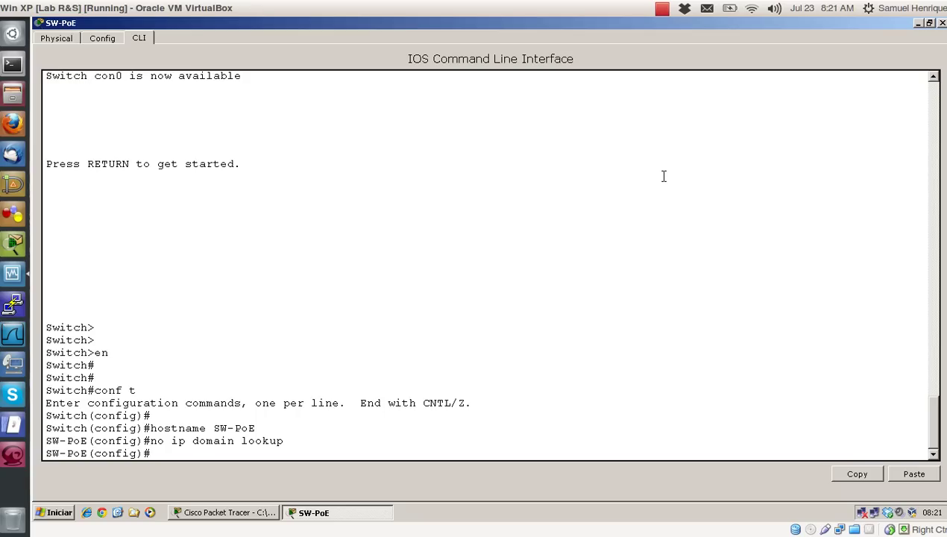
{"action": "key", "text": "Return"}
Create VLAN 100 on the switch and name it VLAN-Dados.
{"action": "type", "text": "vlan "}
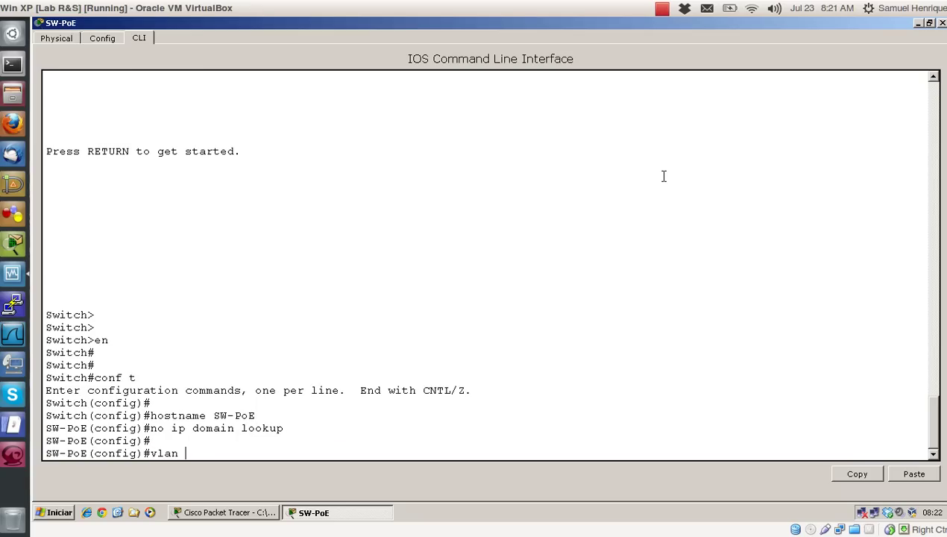
{"action": "type", "text": "100"}
{"action": "key", "text": "Return"}
{"action": "type", "text": "name DADOS"}
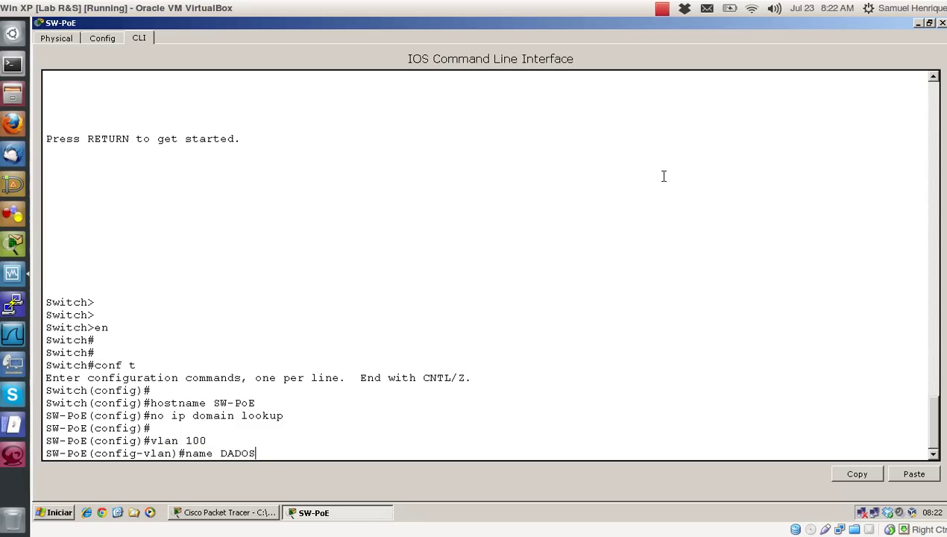
{"action": "key", "text": "BackSpace"}
{"action": "key", "text": "BackSpace"}
{"action": "key", "text": "BackSpace"}
{"action": "key", "text": "BackSpace"}
{"action": "key", "text": "BackSpace"}
{"action": "type", "text": "VLAN-Dados"}
{"action": "key", "text": "Return"}
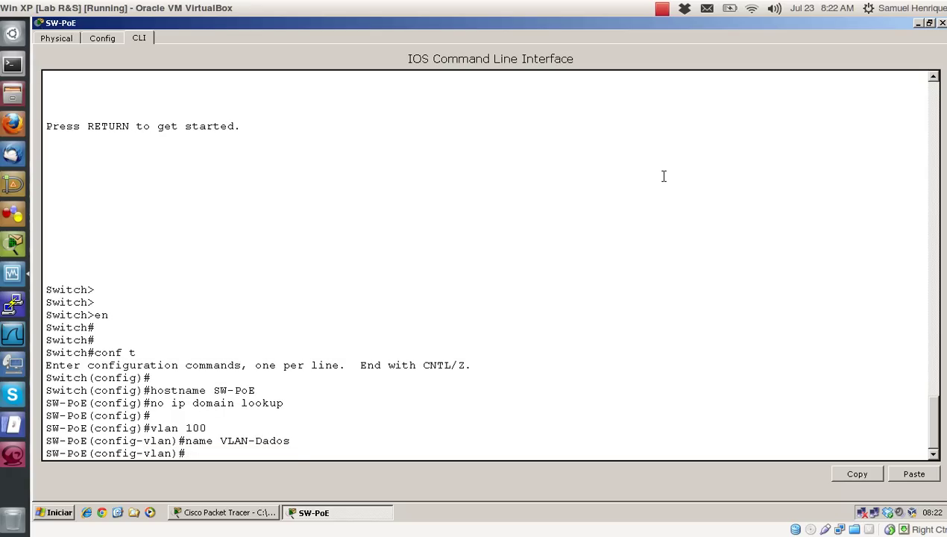
Create VLAN 200 on the switch and name it VLAN-VoIP.
{"action": "type", "text": "vlan 200"}
{"action": "key", "text": "Return"}
{"action": "type", "text": "name V"}
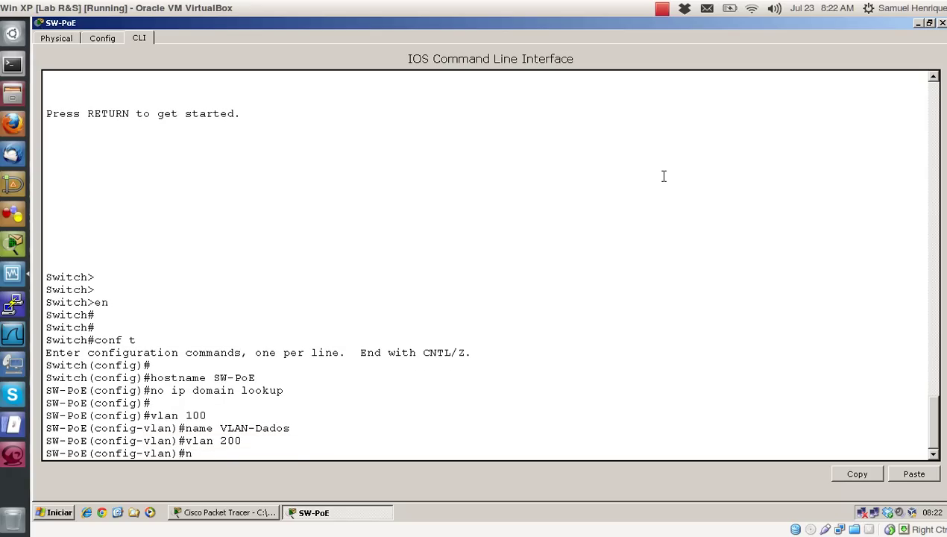
{"action": "key", "text": "BackSpace"}
{"action": "type", "text": "VLAN-VoIP"}
{"action": "key", "text": "Return"}
{"action": "key", "text": "Return"}
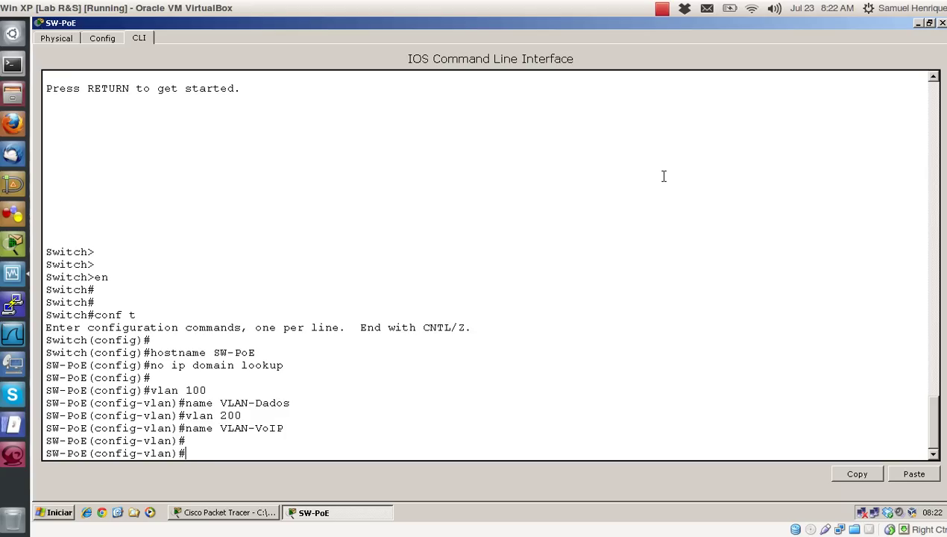
Leave configuration mode with end and display the complete VLAN table with show vlan.
{"action": "type", "text": "end"}
{"action": "key", "text": "Return"}
{"action": "key", "text": "Return"}
{"action": "key", "text": "Return"}
{"action": "key", "text": "Return"}
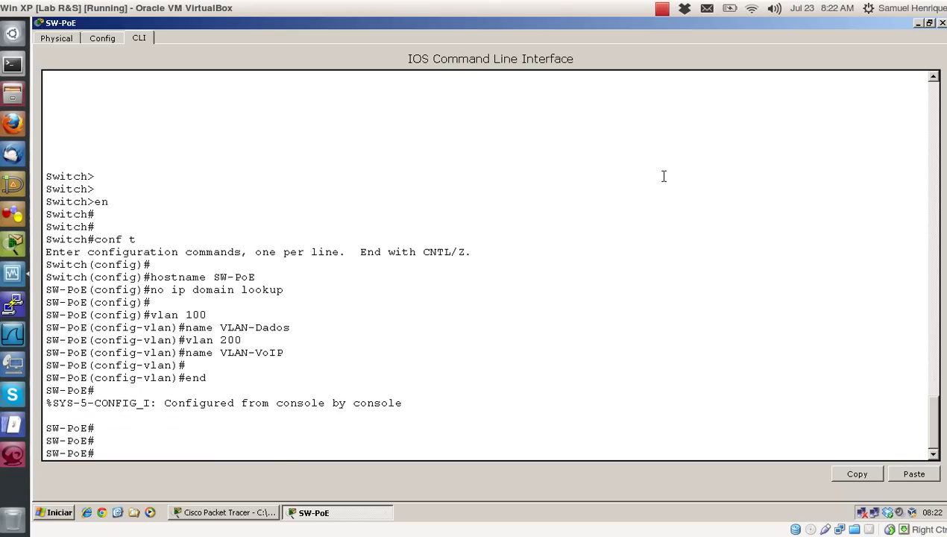
{"action": "type", "text": "show vlan"}
{"action": "key", "text": "Return"}
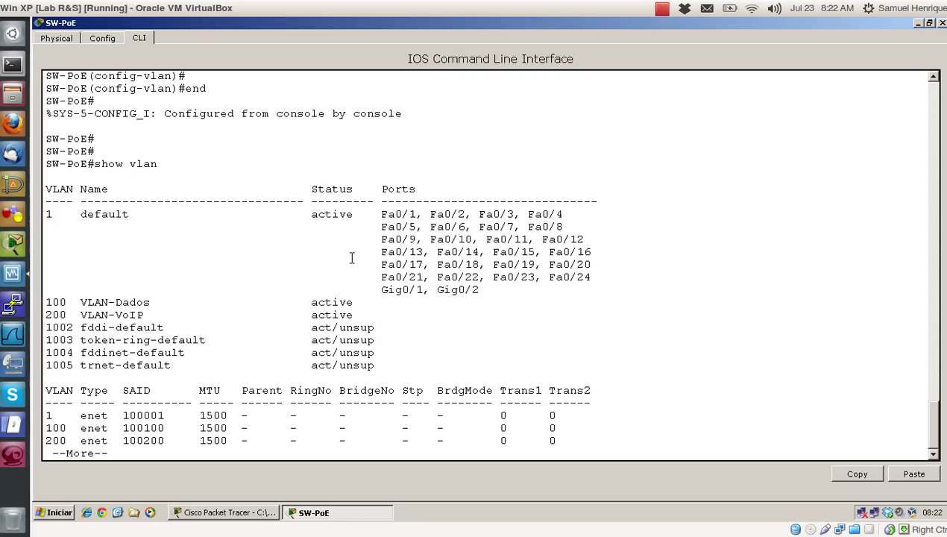
{"action": "key", "text": "space"}
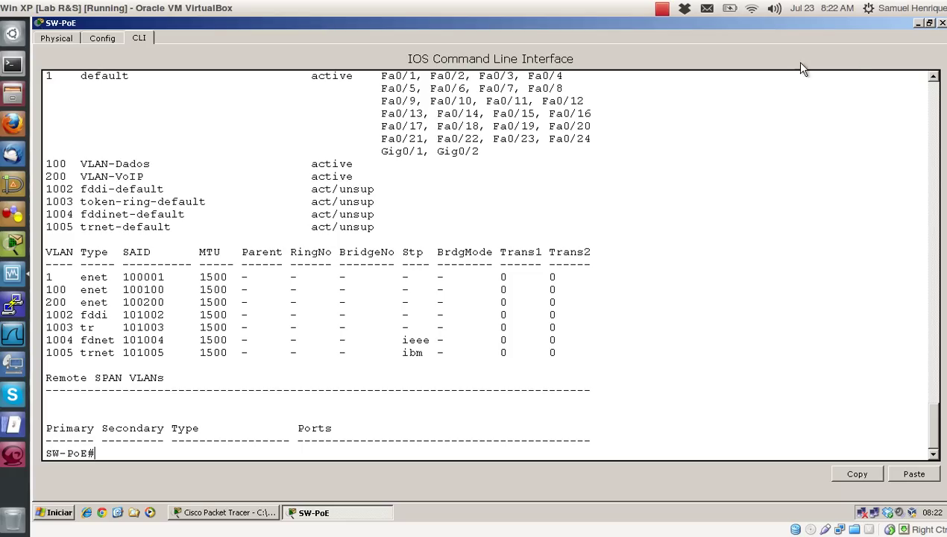
Check the switch port linked to the 2811 router in the topology and return to the switch's console.
{"action": "left_click", "coordinate": [241, 513]}
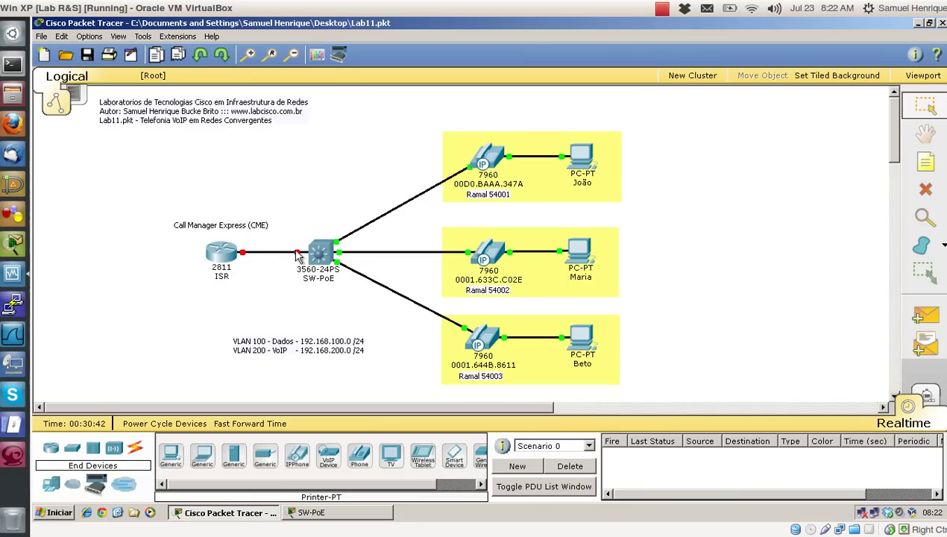
{"action": "mouse_move", "coordinate": [299, 255]}
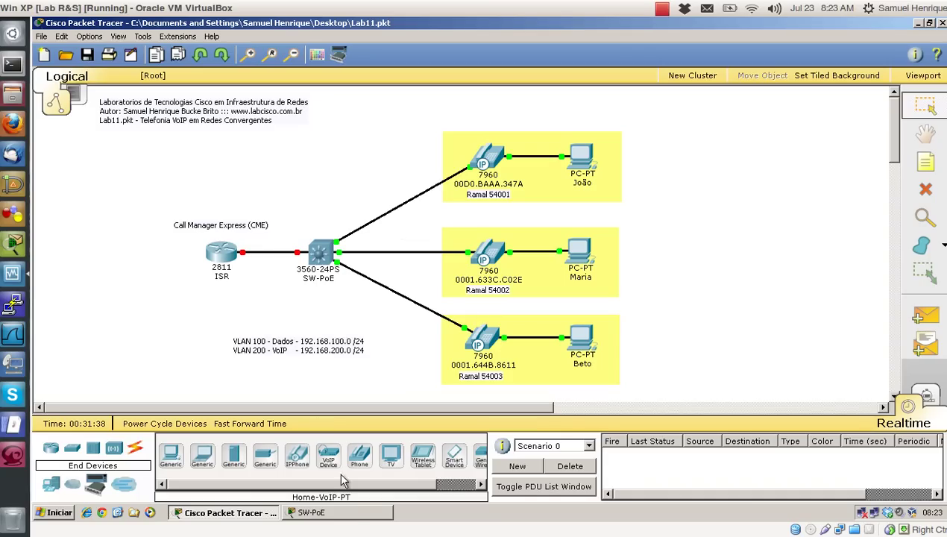
{"action": "left_click", "coordinate": [354, 519]}
{"action": "key", "text": "Return"}
{"action": "key", "text": "Return"}
{"action": "key", "text": "Return"}
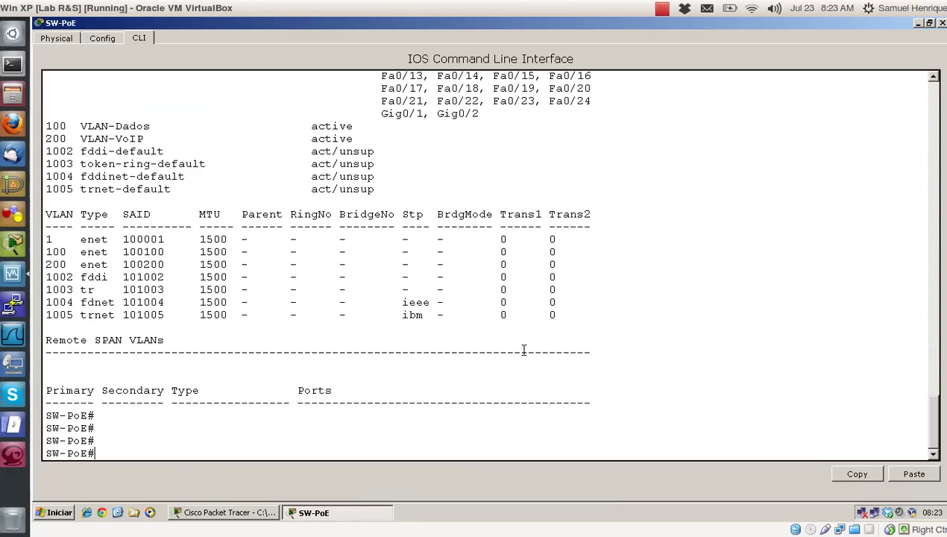
Enter global configuration mode on the switch and open interface f0/24 for configuration.
{"action": "type", "text": "conf t"}
{"action": "key", "text": "Return"}
{"action": "key", "text": "Return"}
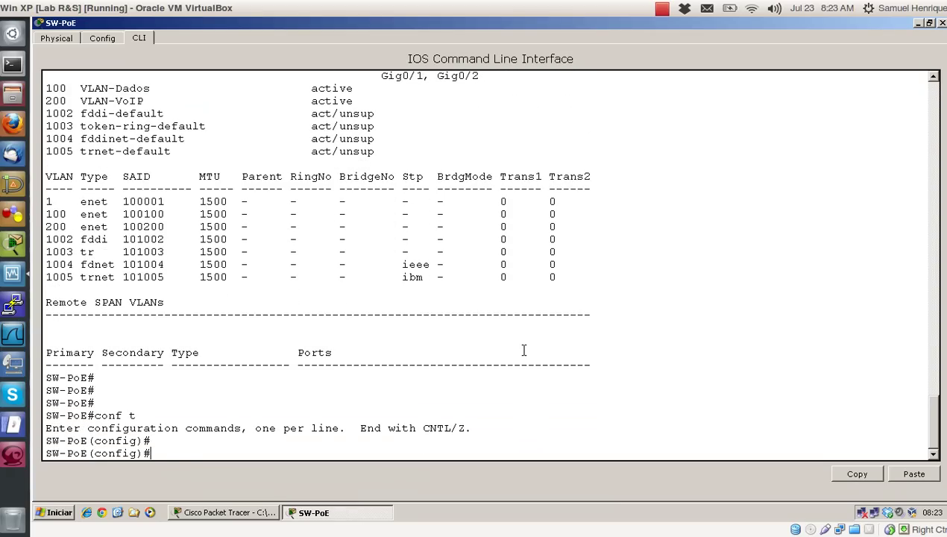
{"action": "type", "text": "int f0/24"}
{"action": "key", "text": "Return"}
{"action": "key", "text": "Return"}
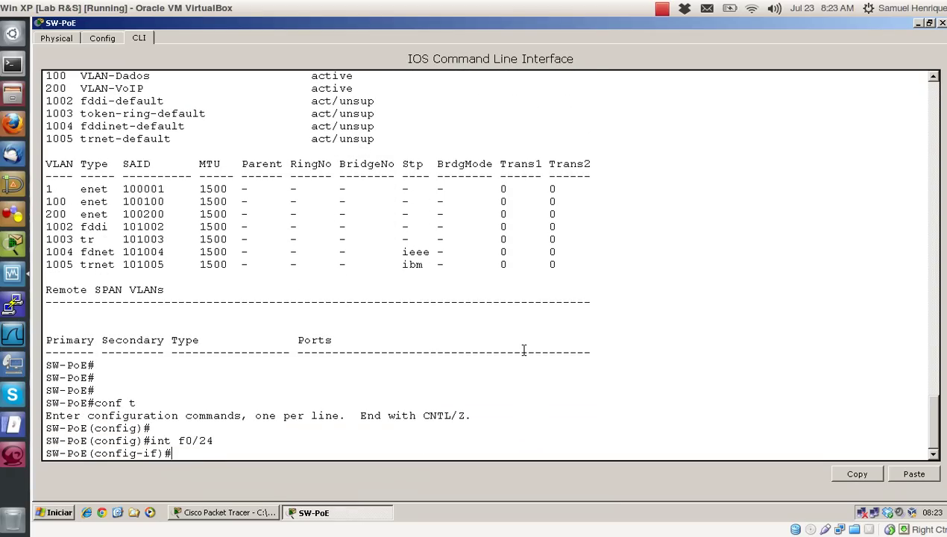
{"action": "key", "text": "Return"}
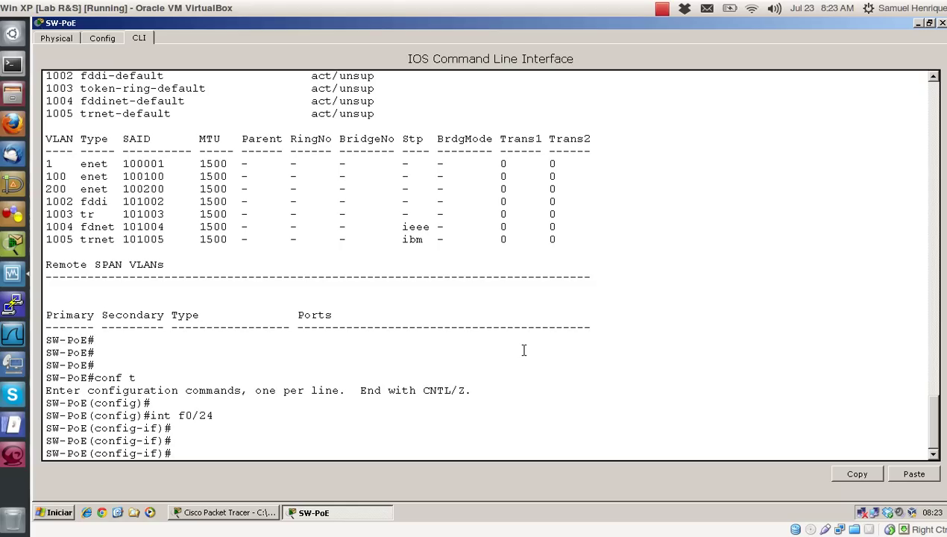
Try to set interface f0/24 to trunk mode with switchport mode trunk.
{"action": "type", "text": "switchport mode trunk"}
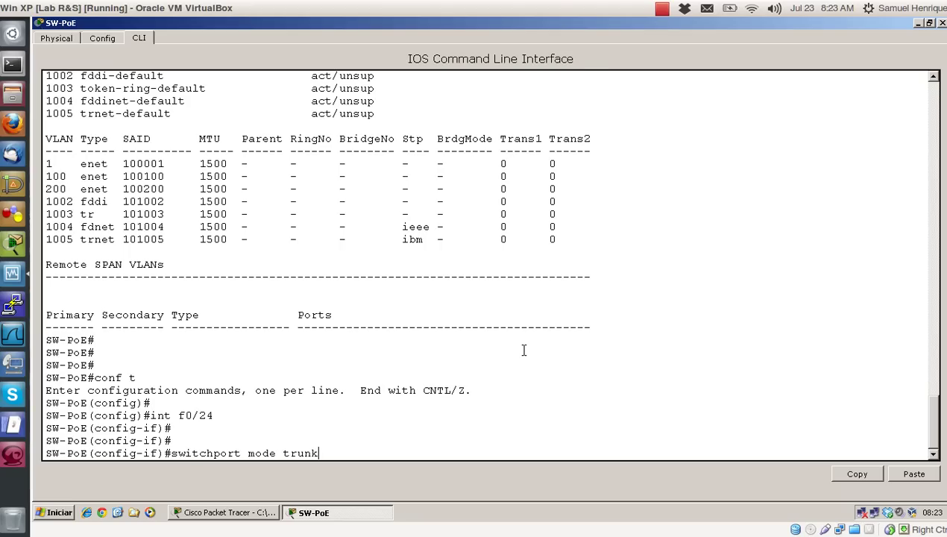
{"action": "key", "text": "Return"}
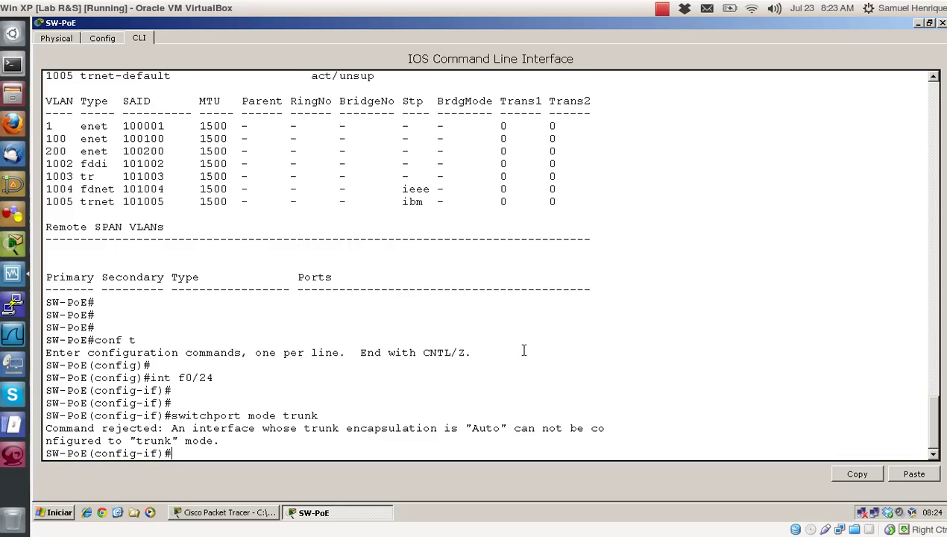
{"action": "left_click_drag", "start_coordinate": [506, 428], "coordinate": [462, 428]}
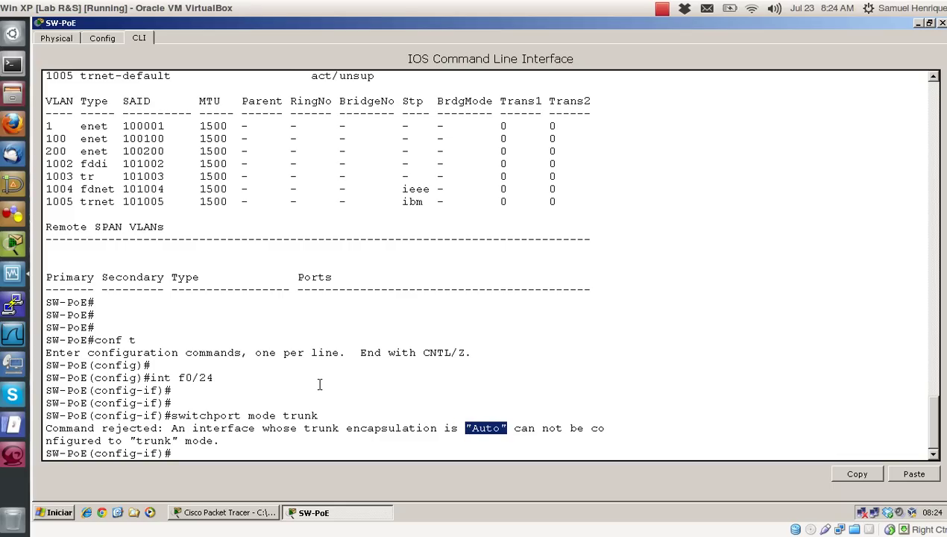
{"action": "left_click", "coordinate": [459, 381]}
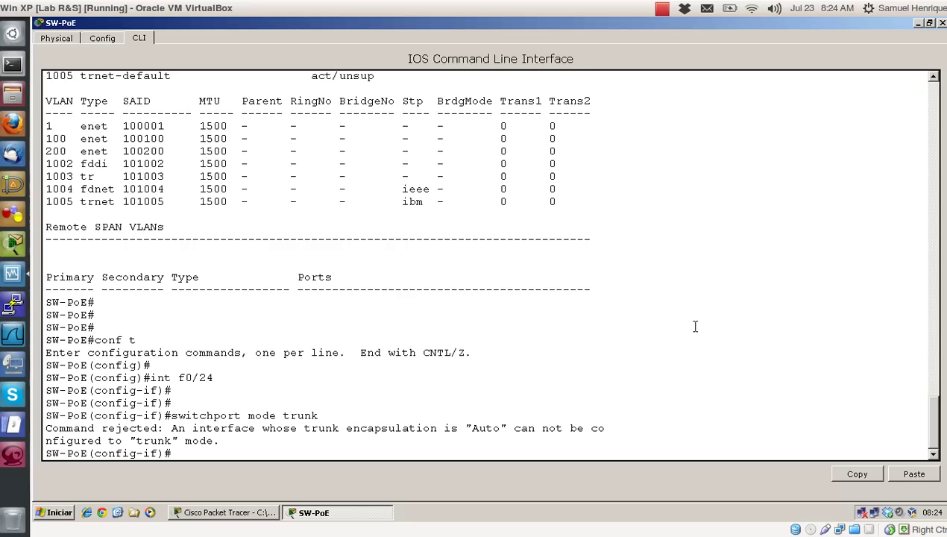
List the trunk encapsulation options for interface f0/24 and set its trunk encapsulation to dot1q.
{"action": "key", "text": "Return"}
{"action": "key", "text": "Return"}
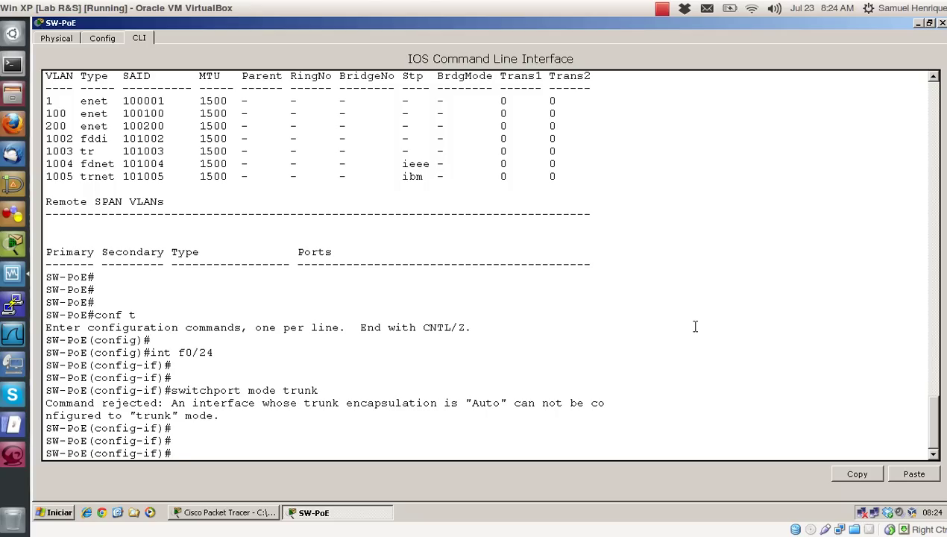
{"action": "type", "text": "switchport trunk encap"}
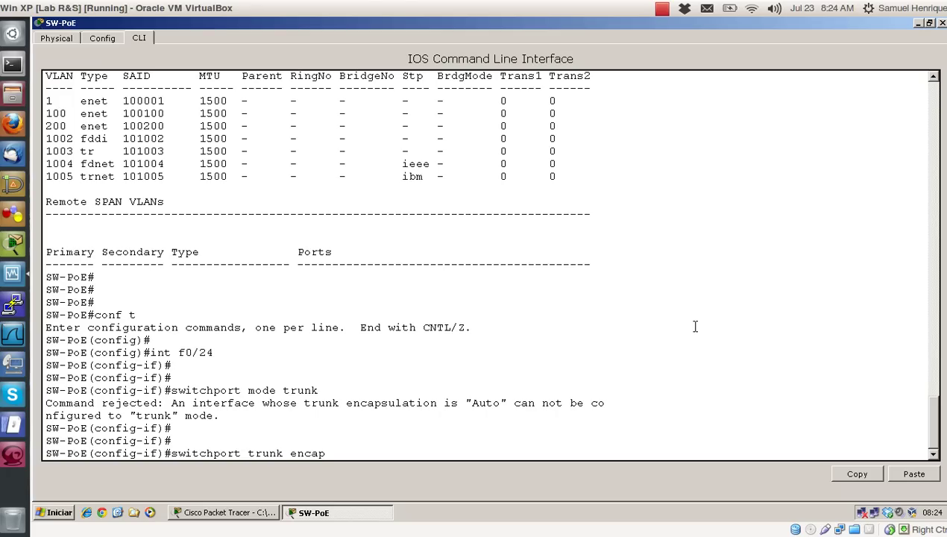
{"action": "type", "text": "sulation ?"}
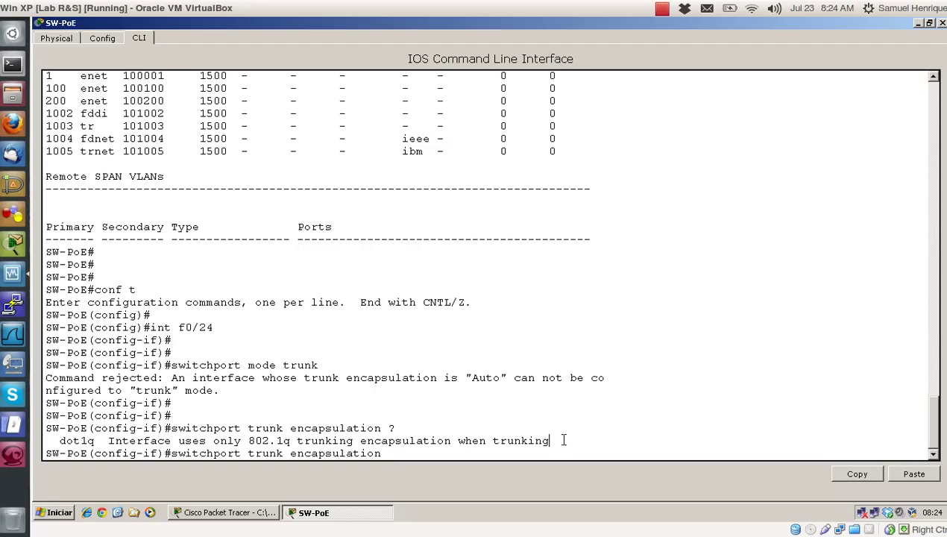
{"action": "left_click_drag", "start_coordinate": [47, 454], "coordinate": [365, 455]}
{"action": "left_click_drag", "start_coordinate": [550, 441], "coordinate": [56, 441]}
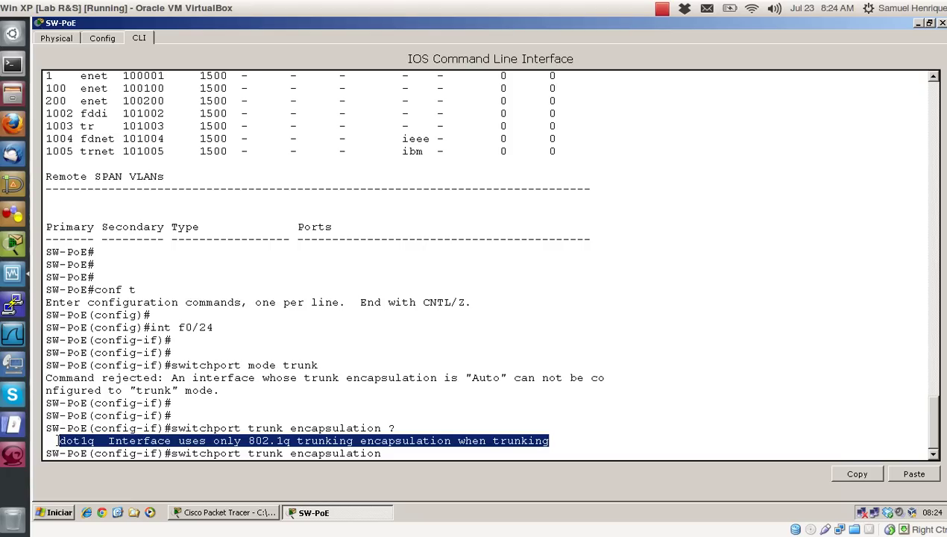
{"action": "left_click", "coordinate": [414, 451]}
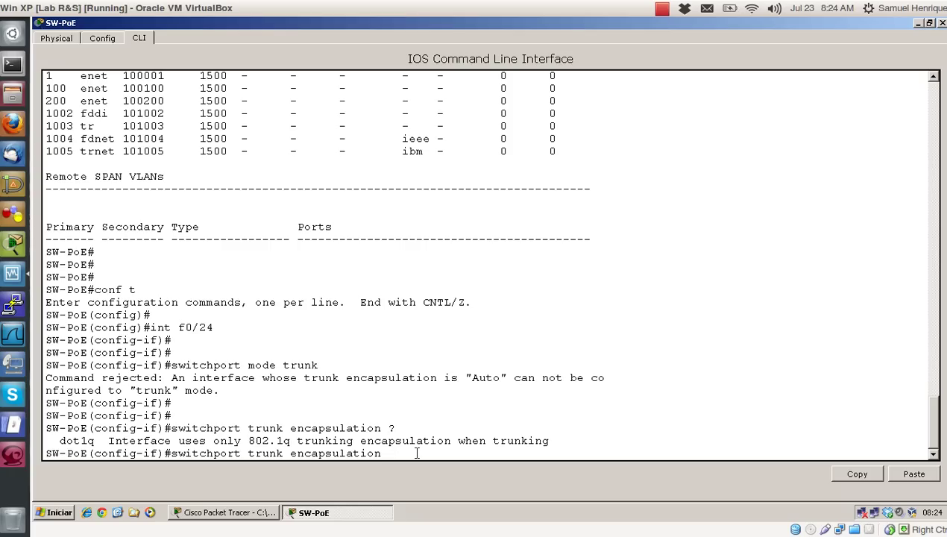
{"action": "type", "text": "dot1q"}
{"action": "key", "text": "Return"}
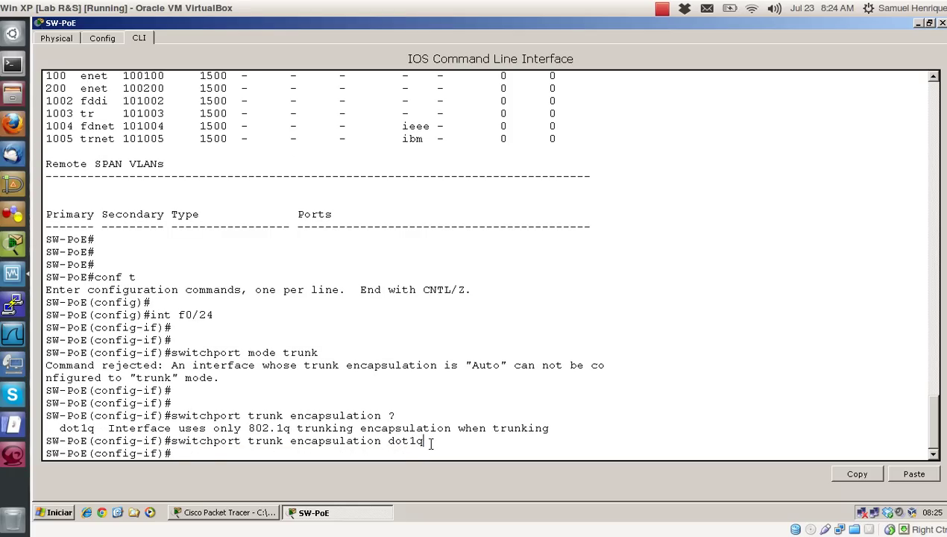
{"action": "left_click_drag", "start_coordinate": [429, 440], "coordinate": [164, 441]}
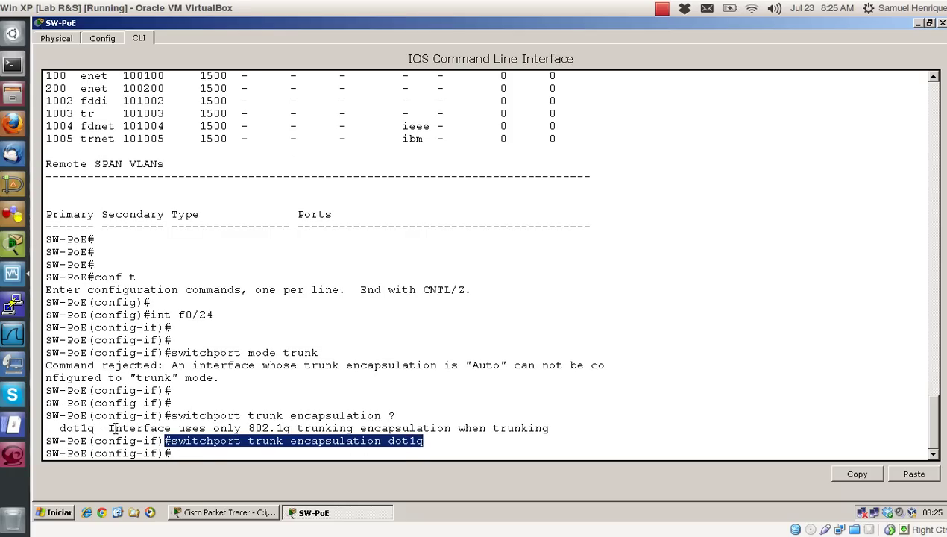
{"action": "left_click", "coordinate": [73, 425]}
{"action": "left_click_drag", "start_coordinate": [46, 428], "coordinate": [551, 428]}
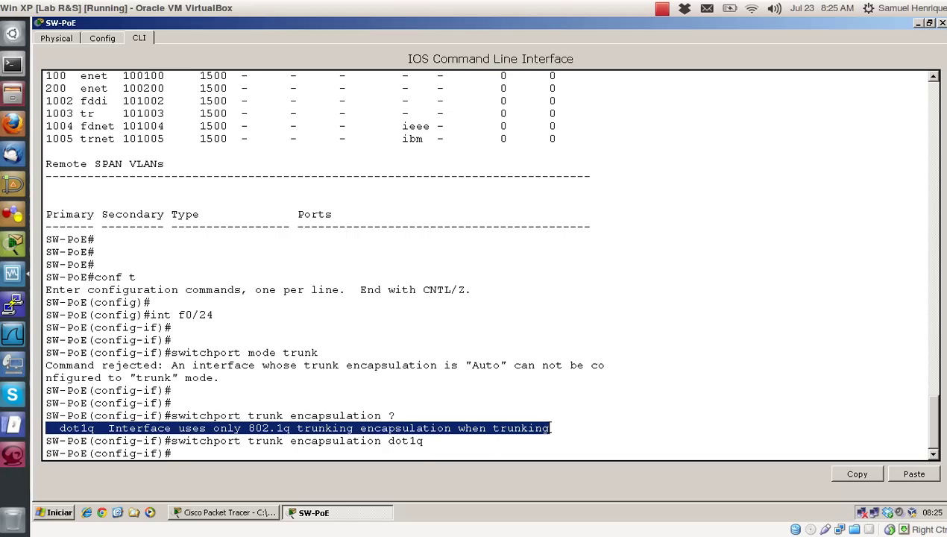
{"action": "left_click", "coordinate": [453, 443]}
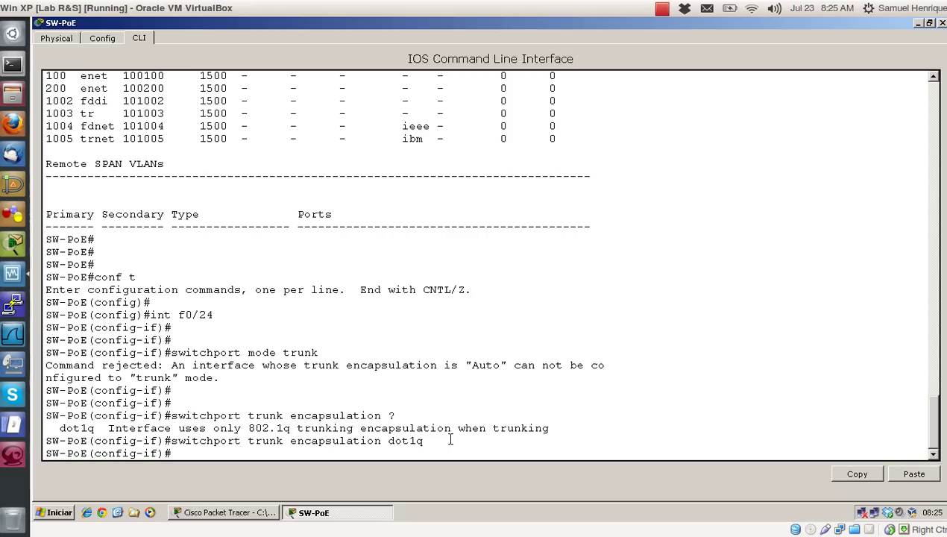
Set interface f0/24 to trunk mode with switchport mode trunk.
{"action": "left_click_drag", "start_coordinate": [424, 441], "coordinate": [167, 440]}
{"action": "left_click", "coordinate": [183, 448]}
{"action": "type", "text": "switchport "}
{"action": "type", "text": "trunk"}
{"action": "key", "text": "BackSpace"}
{"action": "key", "text": "BackSpace"}
{"action": "key", "text": "BackSpace"}
{"action": "key", "text": "BackSpace"}
{"action": "key", "text": "BackSpace"}
{"action": "key", "text": "BackSpace"}
{"action": "type", "text": "mode trunk"}
{"action": "key", "text": "Return"}
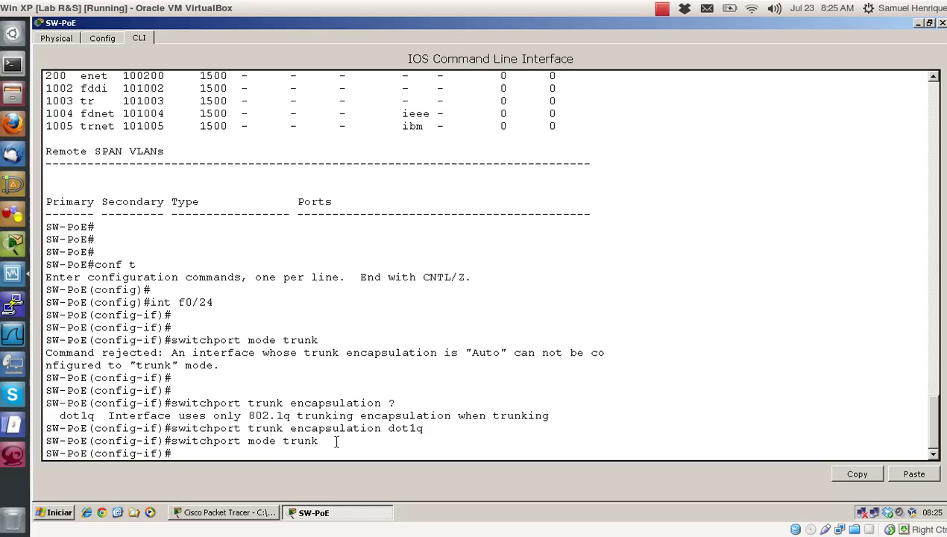
Display the switch's trunk interfaces from interface configuration mode with do show interface trunk.
{"action": "key", "text": "Return"}
{"action": "key", "text": "Return"}
{"action": "key", "text": "Return"}
{"action": "type", "text": "do s"}
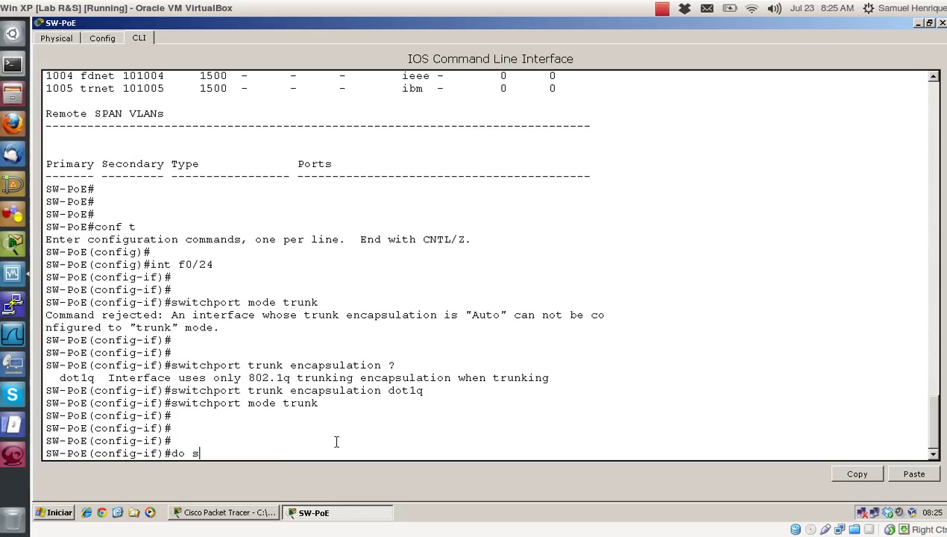
{"action": "type", "text": "how interface trunk"}
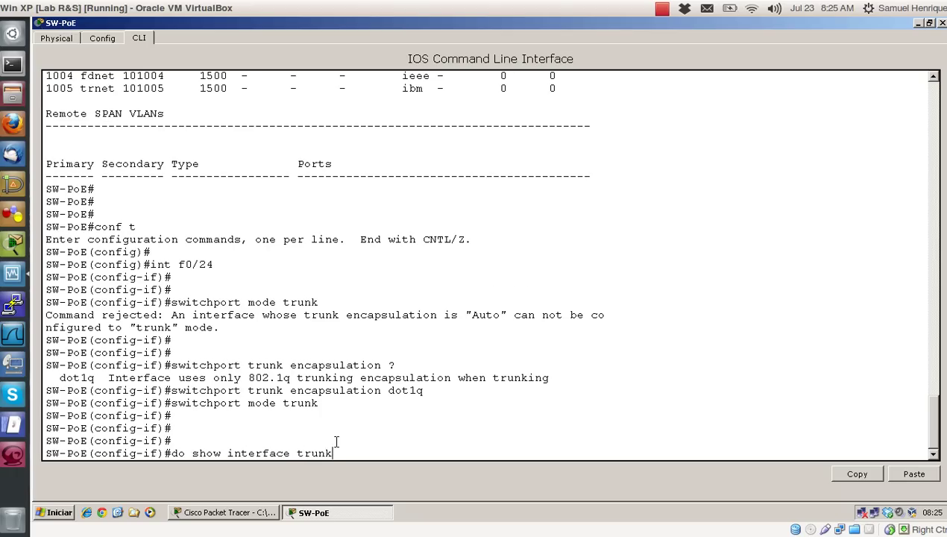
{"action": "key", "text": "Return"}
{"action": "key", "text": "Return"}
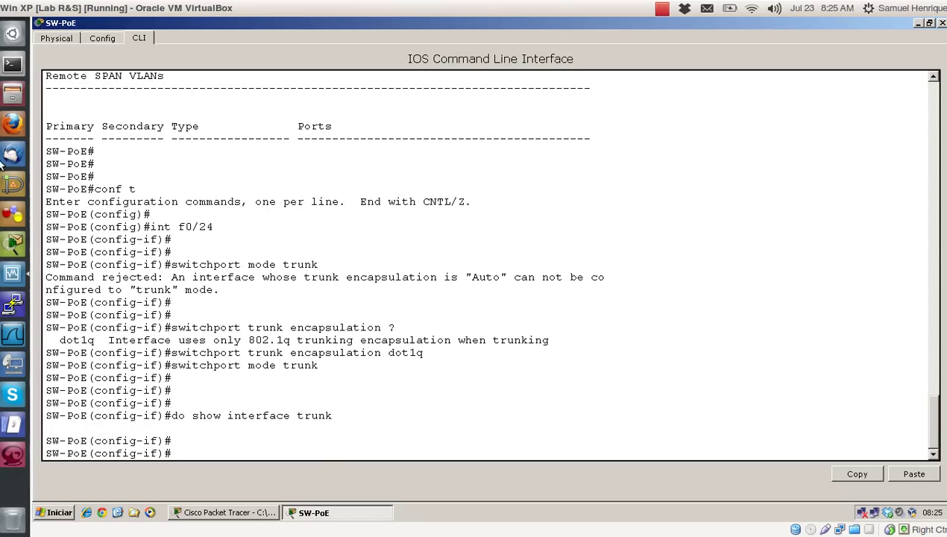
Check the router link in the topology and review the switch's VLAN table with do show vlan.
{"action": "left_click", "coordinate": [231, 514]}
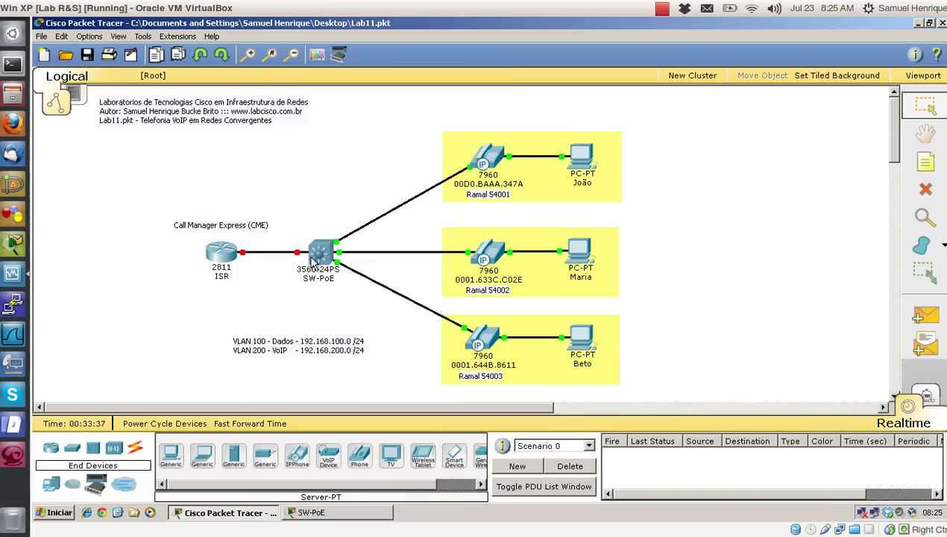
{"action": "left_click", "coordinate": [349, 522]}
{"action": "type", "text": "do "}
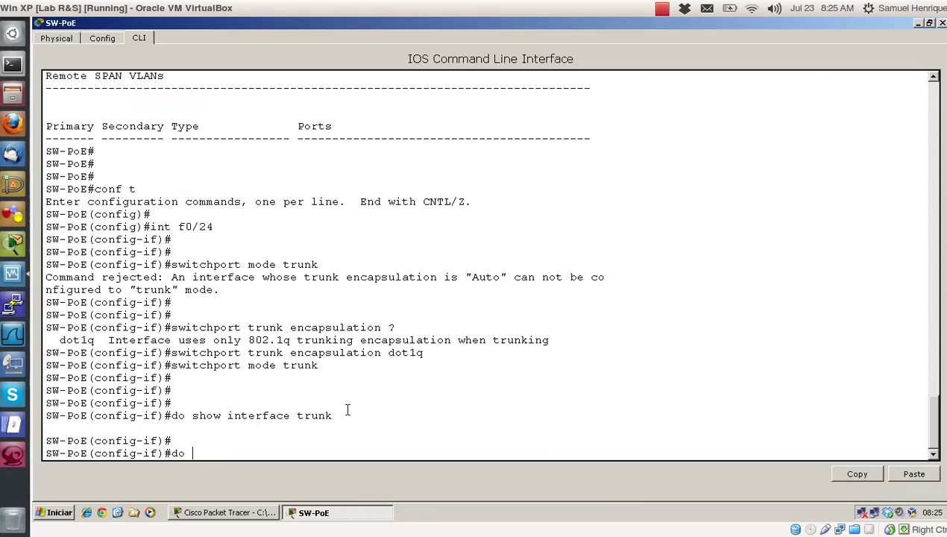
{"action": "type", "text": "show vlan"}
{"action": "key", "text": "Return"}
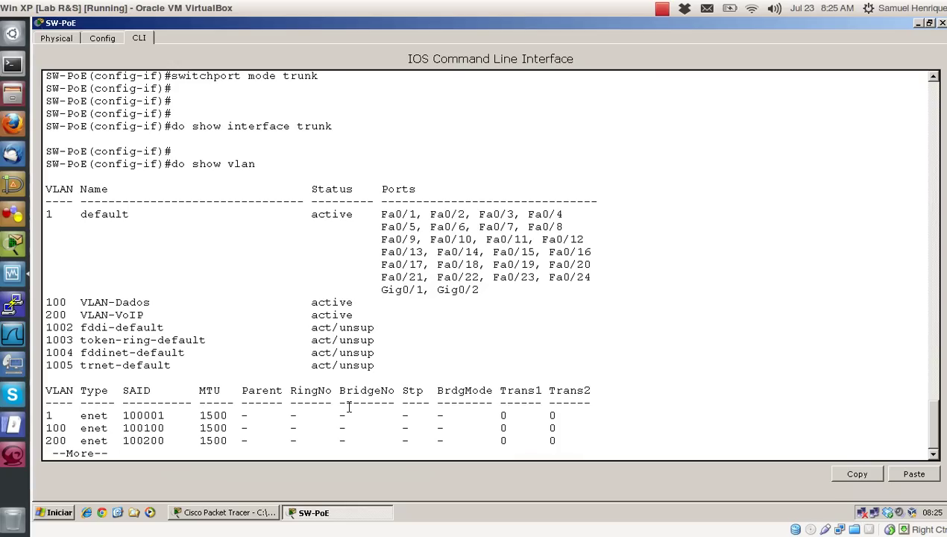
{"action": "key", "text": "space"}
{"action": "key", "text": "Return"}
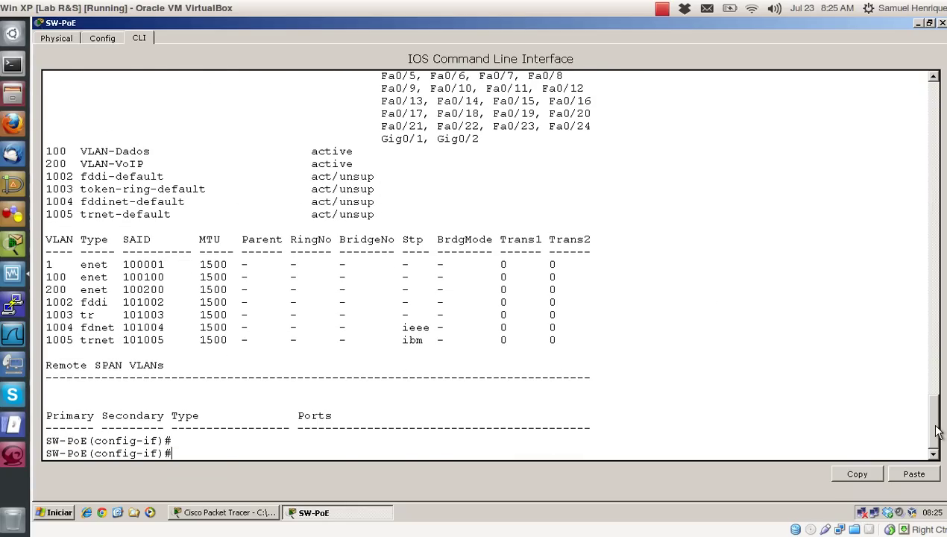
{"action": "scroll", "coordinate": [938, 431], "scroll_direction": "up", "scroll_amount": 6}
{"action": "scroll", "coordinate": [479, 266], "scroll_direction": "down", "scroll_amount": 6}
{"action": "scroll", "coordinate": [611, 283], "scroll_direction": "up", "scroll_amount": 6}
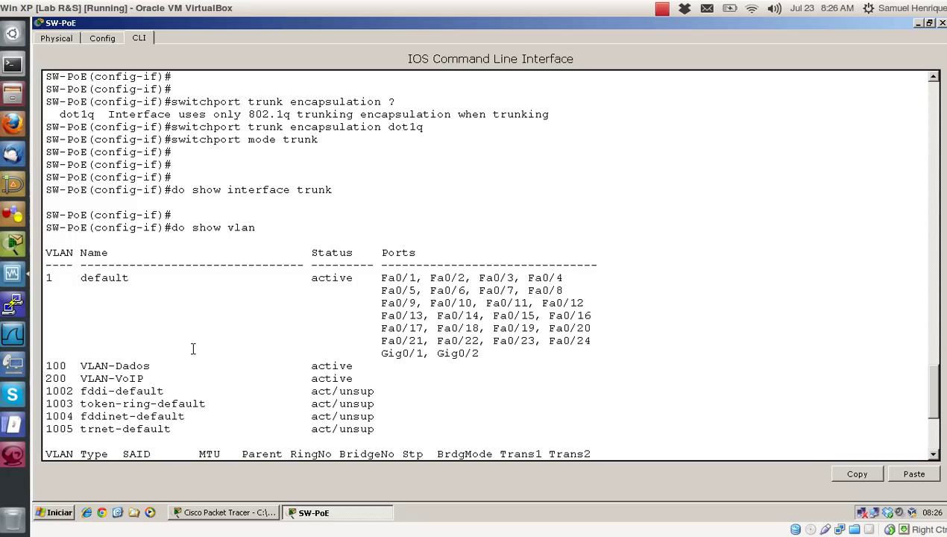
Open the interface range f0/1-3 for configuration and set these ports to access mode.
{"action": "double_click", "coordinate": [693, 257]}
{"action": "key", "text": "Return"}
{"action": "key", "text": "Return"}
{"action": "key", "text": "Return"}
{"action": "key", "text": "Return"}
{"action": "key", "text": "Return"}
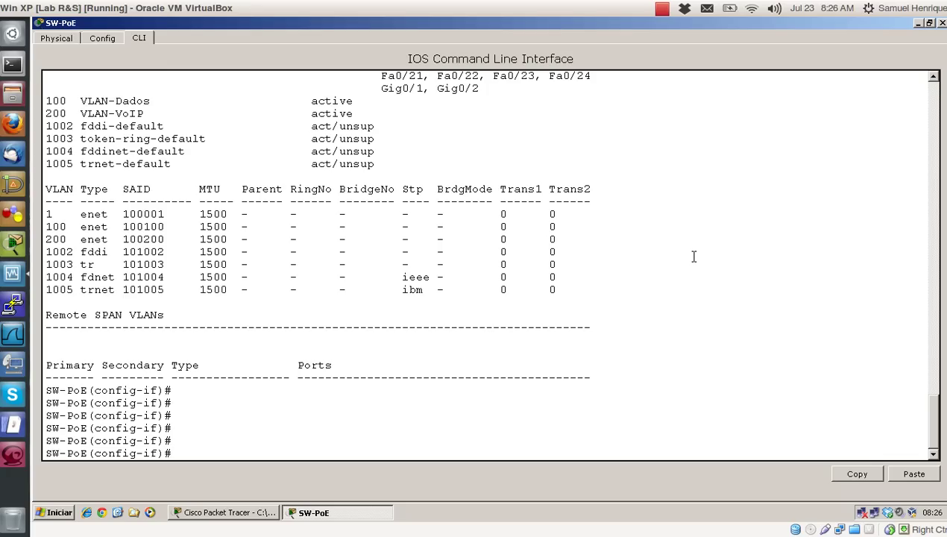
{"action": "key", "text": "Return"}
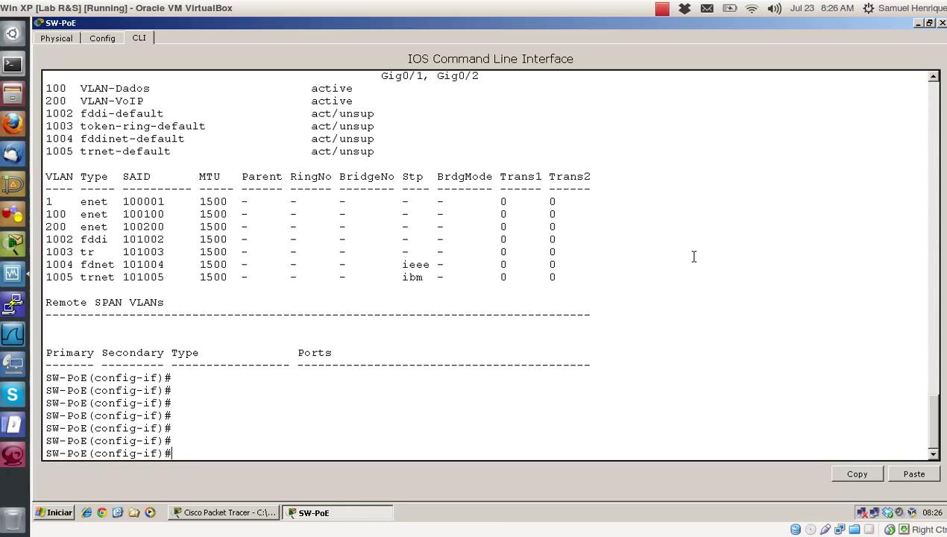
{"action": "type", "text": "interface range"}
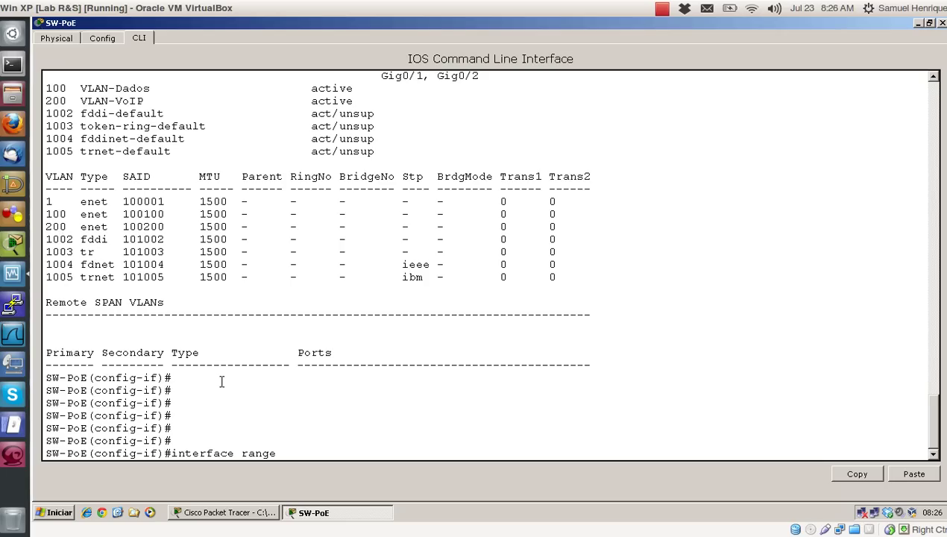
{"action": "type", "text": "f0/1-3"}
{"action": "key", "text": "Return"}
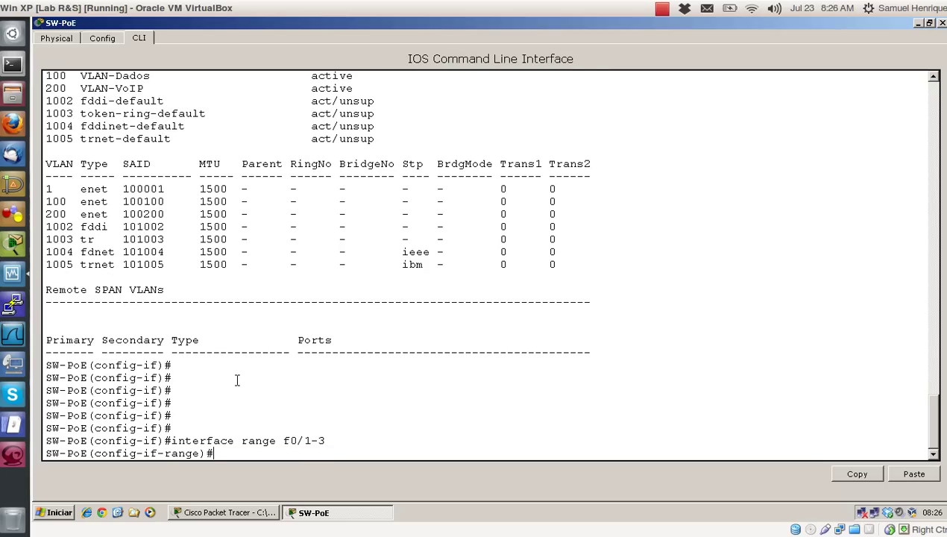
{"action": "type", "text": "switchport mode access"}
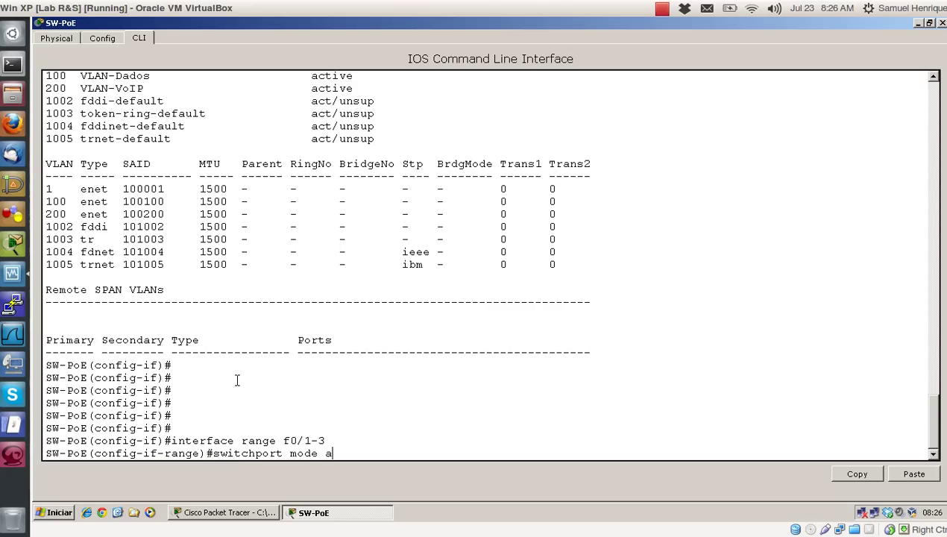
{"action": "key", "text": "Return"}
Assign ports f0/1-3 to data VLAN 100 with switchport access vlan 100.
{"action": "type", "text": "switchport acces"}
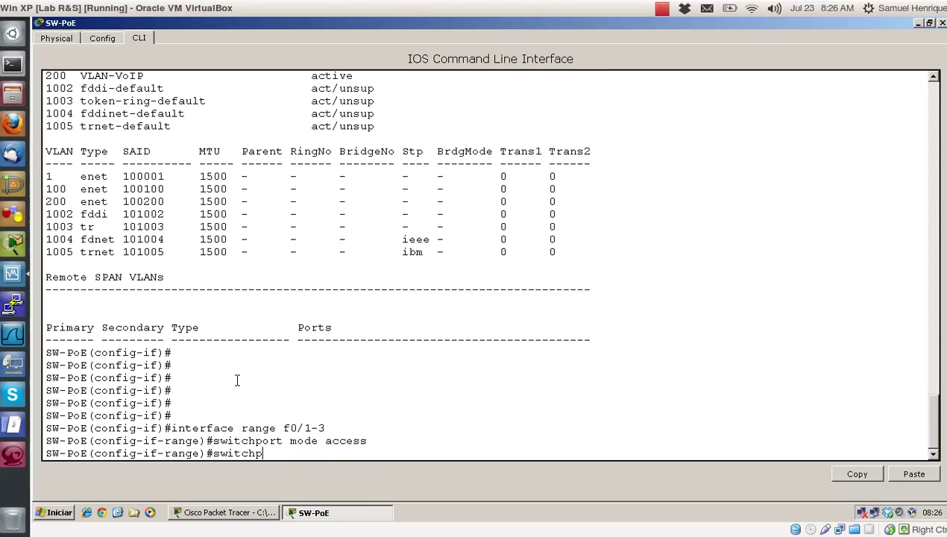
{"action": "type", "text": "s"}
{"action": "key", "text": "BackSpace"}
{"action": "key", "text": "BackSpace"}
{"action": "key", "text": "BackSpace"}
{"action": "type", "text": "cess vlan 100"}
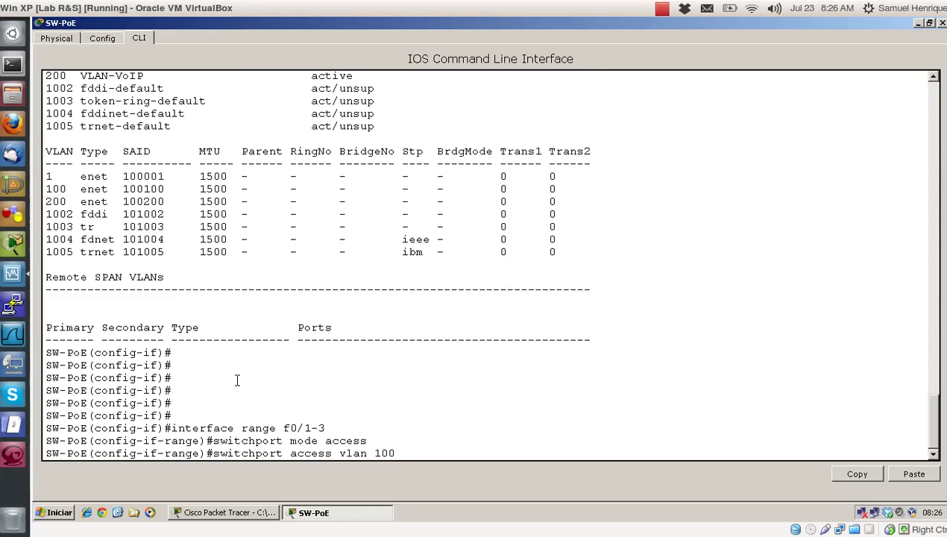
{"action": "key", "text": "Return"}
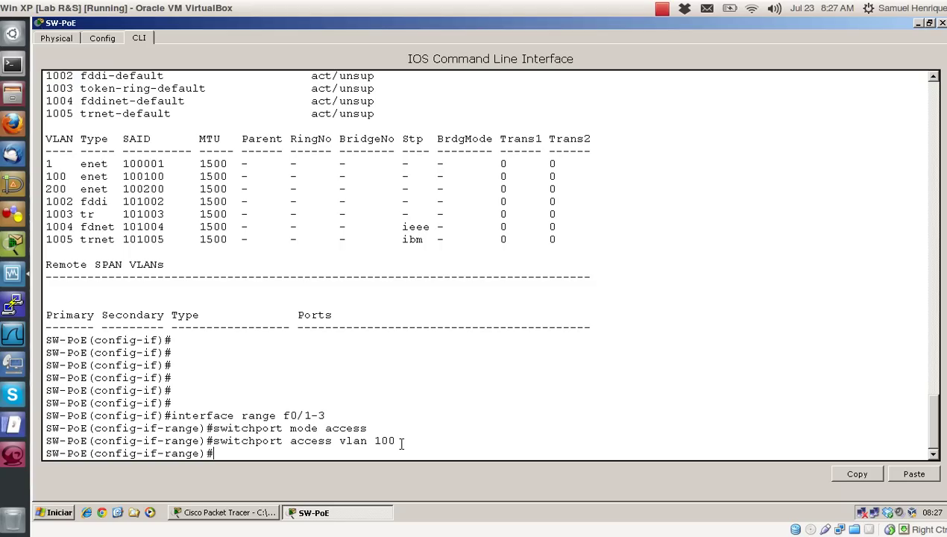
Assign voice VLAN 200 to ports f0/1-3 with switchport voice vlan 200.
{"action": "type", "text": "switchport voice vlan"}
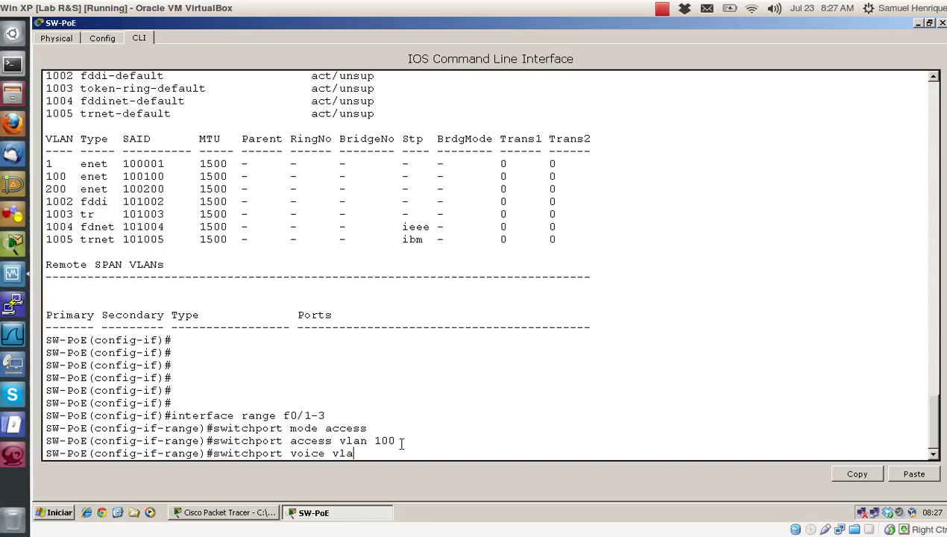
{"action": "key", "text": "BackSpace"}
{"action": "key", "text": "BackSpace"}
{"action": "key", "text": "BackSpace"}
{"action": "type", "text": "vlan 200"}
{"action": "left_click_drag", "start_coordinate": [289, 452], "coordinate": [325, 452]}
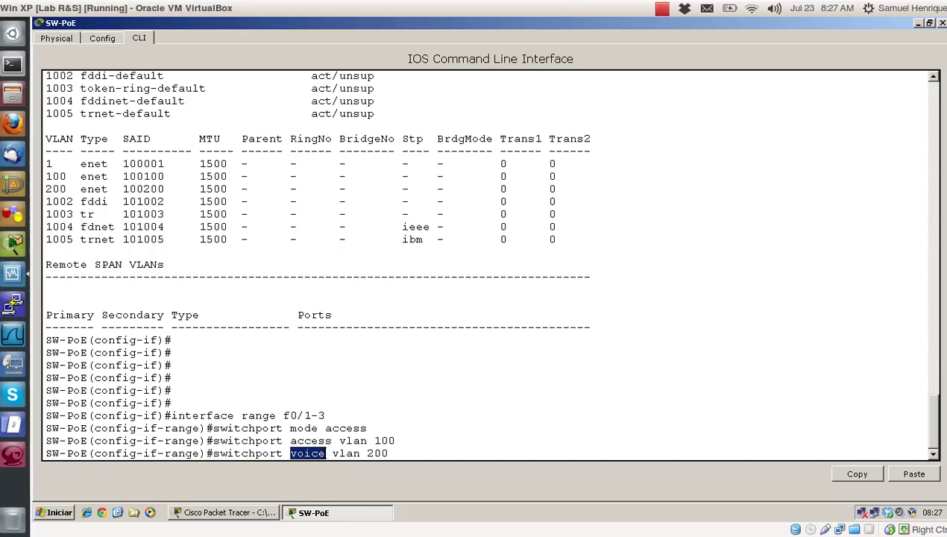
{"action": "left_click", "coordinate": [393, 437]}
{"action": "key", "text": "Return"}
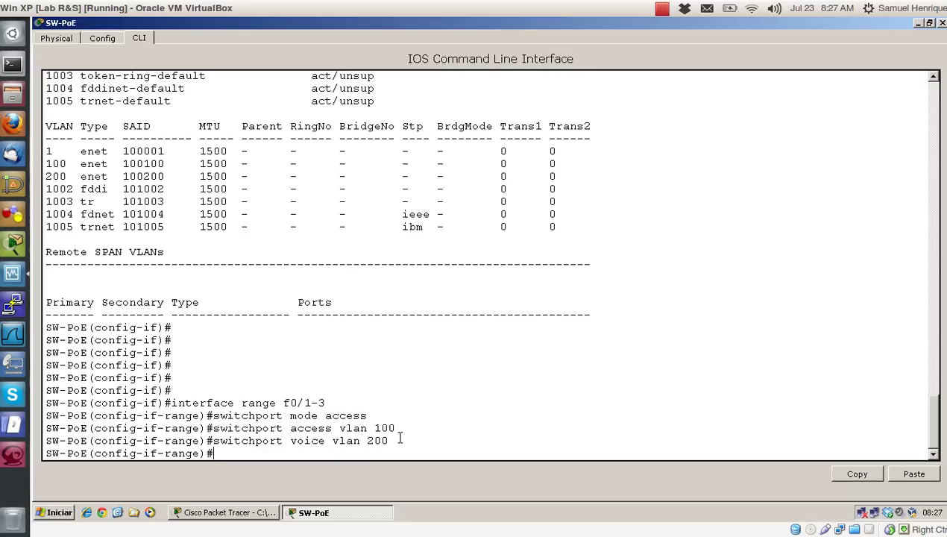
{"action": "key", "text": "Return"}
{"action": "key", "text": "Return"}
{"action": "key", "text": "Return"}
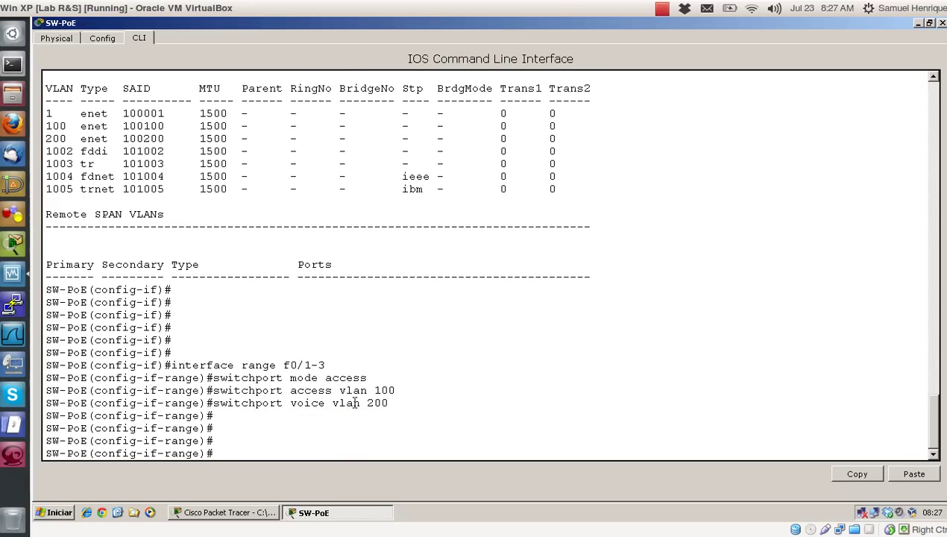
Display the VLAN table with do show vlan and check the data and voice VLAN entries.
{"action": "type", "text": "do show vlan"}
{"action": "key", "text": "Return"}
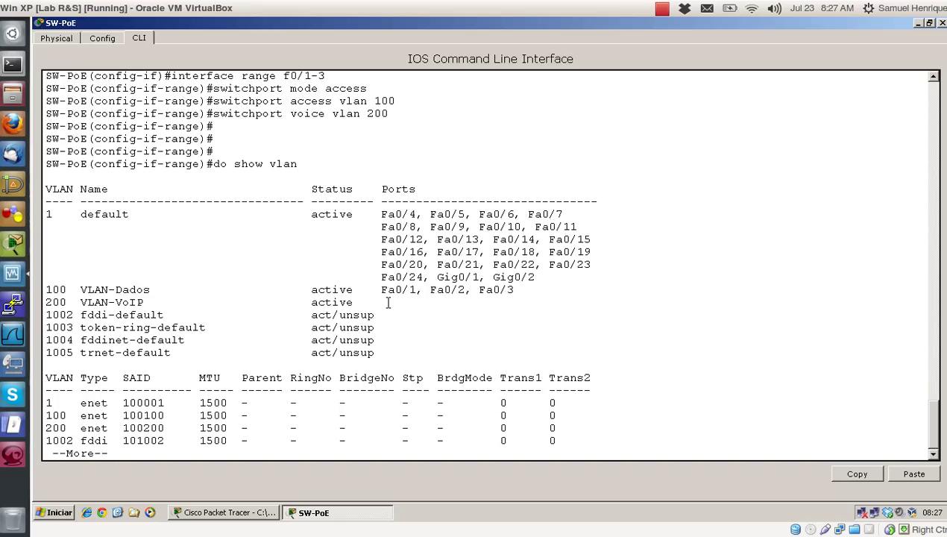
{"action": "left_click_drag", "start_coordinate": [44, 302], "coordinate": [400, 302]}
{"action": "left_click_drag", "start_coordinate": [477, 307], "coordinate": [459, 302]}
{"action": "key", "text": "space"}
{"action": "key", "text": "Return"}
{"action": "key", "text": "Return"}
{"action": "key", "text": "Return"}
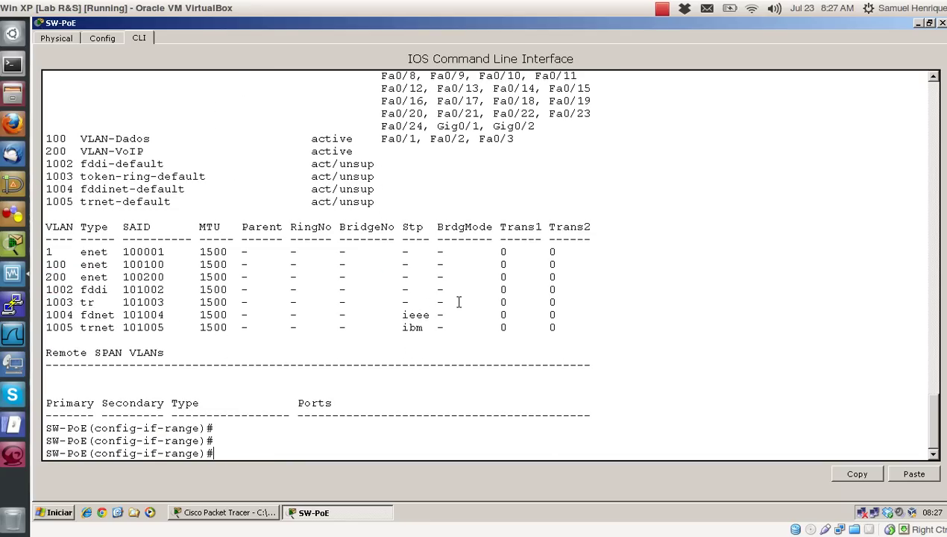
Display the switch's running configuration with do show run and review the settings of f0/1-3 and trunk port f0/24.
{"action": "type", "text": "do show run"}
{"action": "key", "text": "Return"}
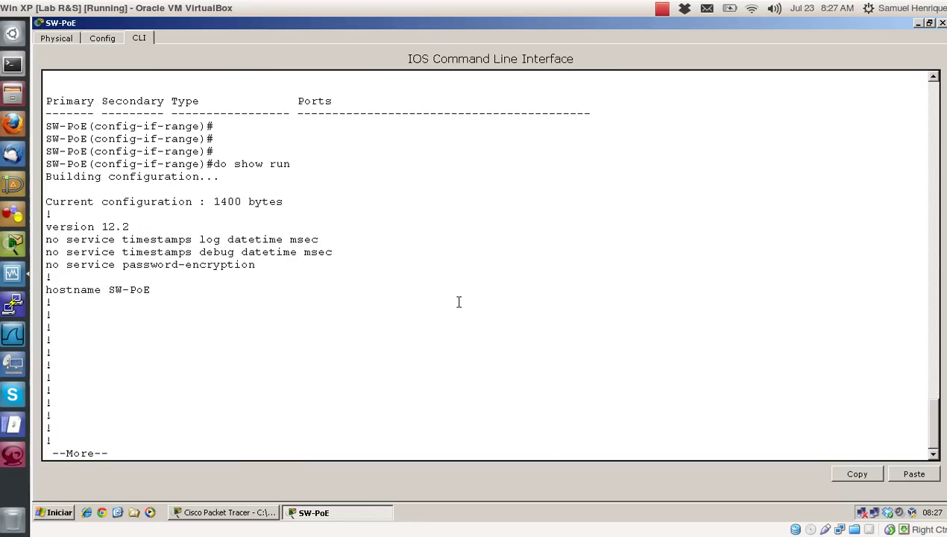
{"action": "key", "text": "space"}
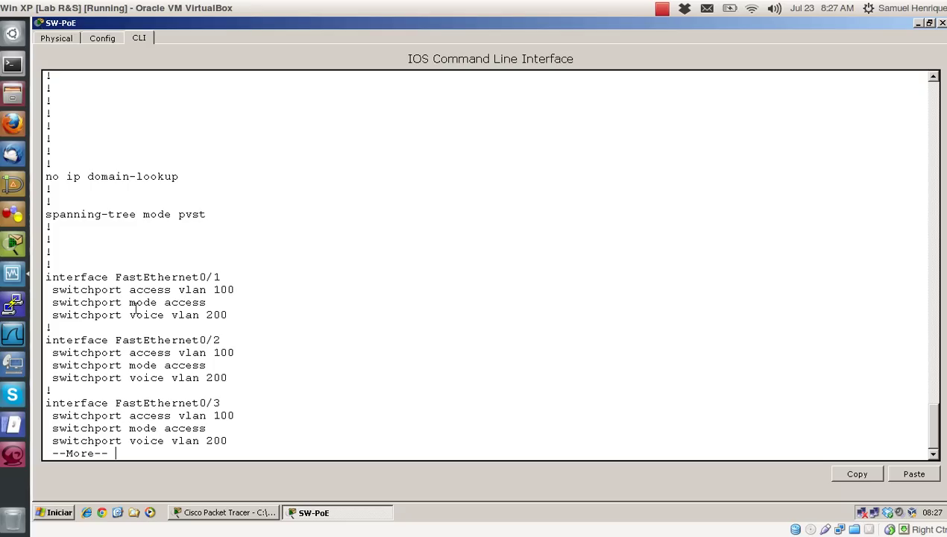
{"action": "left_click_drag", "start_coordinate": [235, 290], "coordinate": [60, 289]}
{"action": "left_click_drag", "start_coordinate": [247, 321], "coordinate": [163, 320]}
{"action": "left_click", "coordinate": [163, 319]}
{"action": "key", "text": "space"}
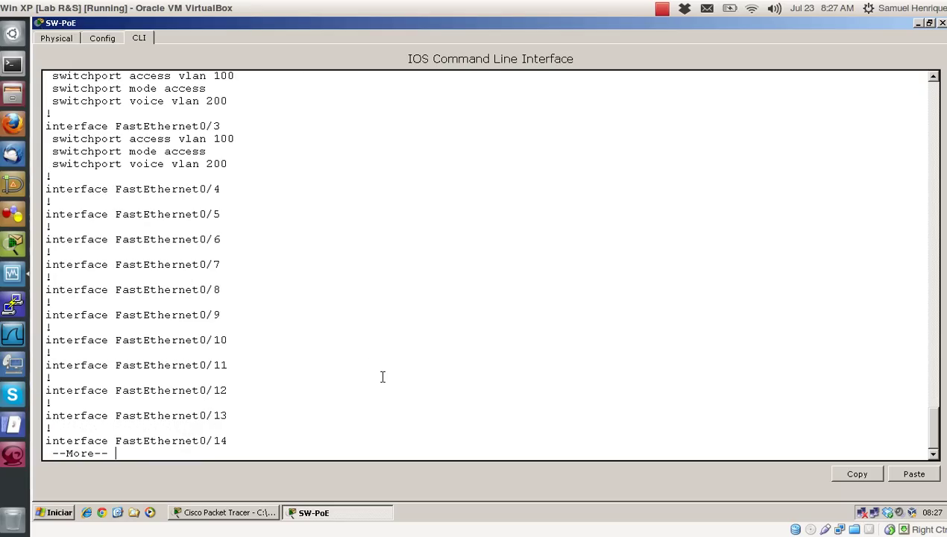
{"action": "left_click_drag", "start_coordinate": [227, 164], "coordinate": [45, 139]}
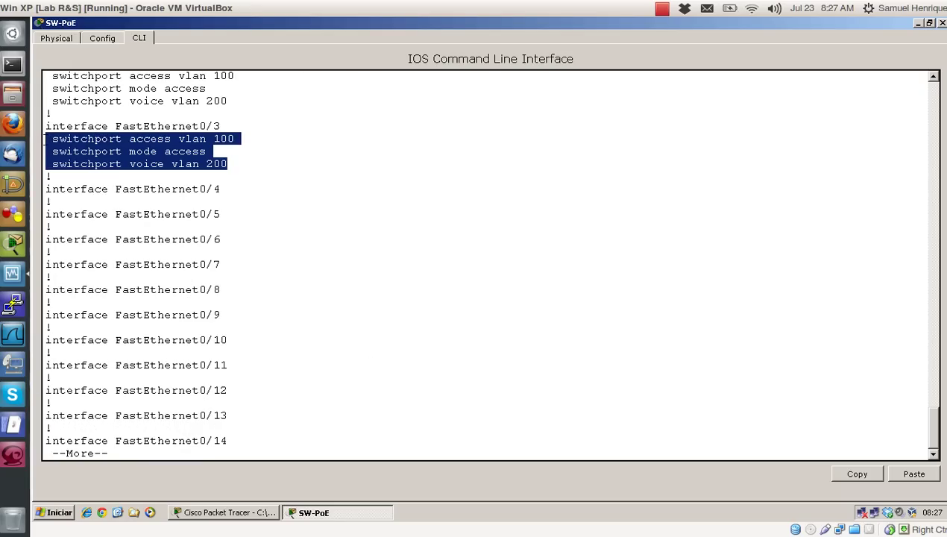
{"action": "key", "text": "space"}
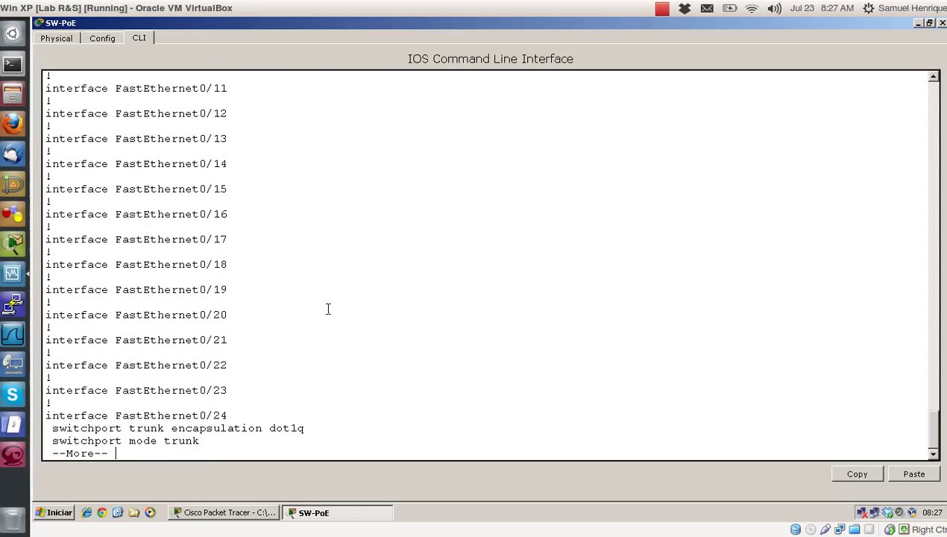
{"action": "key", "text": "space"}
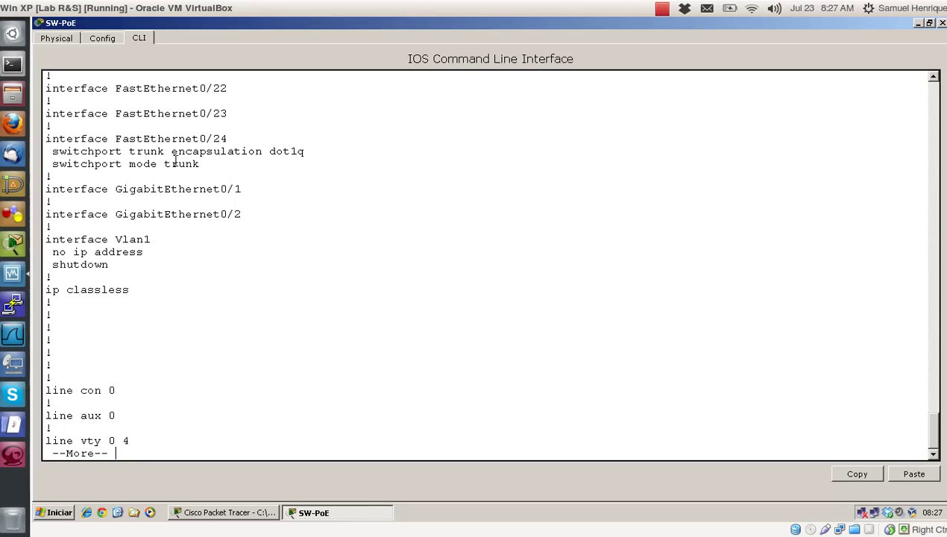
{"action": "key", "text": "space"}
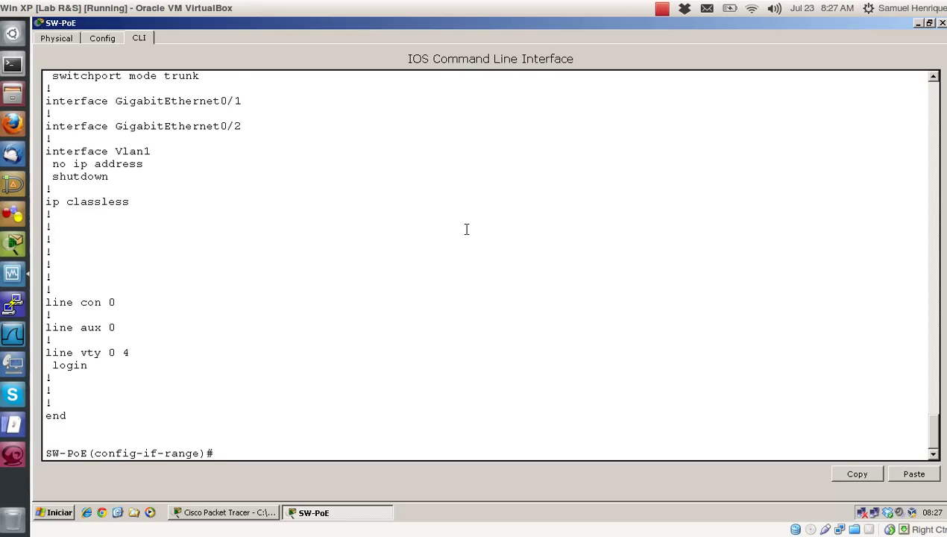
Leave configuration mode with end and save the switch configuration with wr.
{"action": "key", "text": "Return"}
{"action": "key", "text": "Return"}
{"action": "key", "text": "Return"}
{"action": "type", "text": "end"}
{"action": "key", "text": "Return"}
{"action": "key", "text": "Return"}
{"action": "key", "text": "Return"}
{"action": "type", "text": "wr"}
{"action": "key", "text": "Return"}
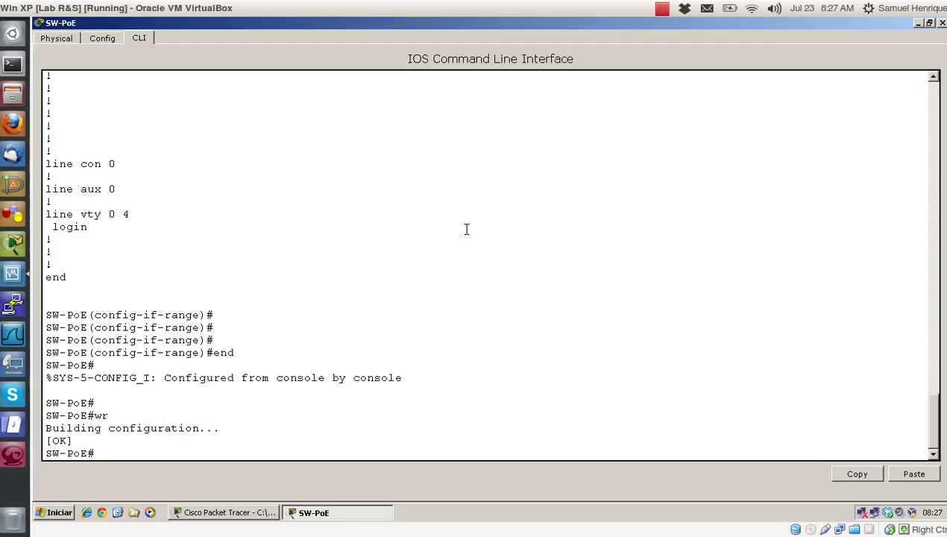
{"action": "key", "text": "Return"}
{"action": "key", "text": "Return"}
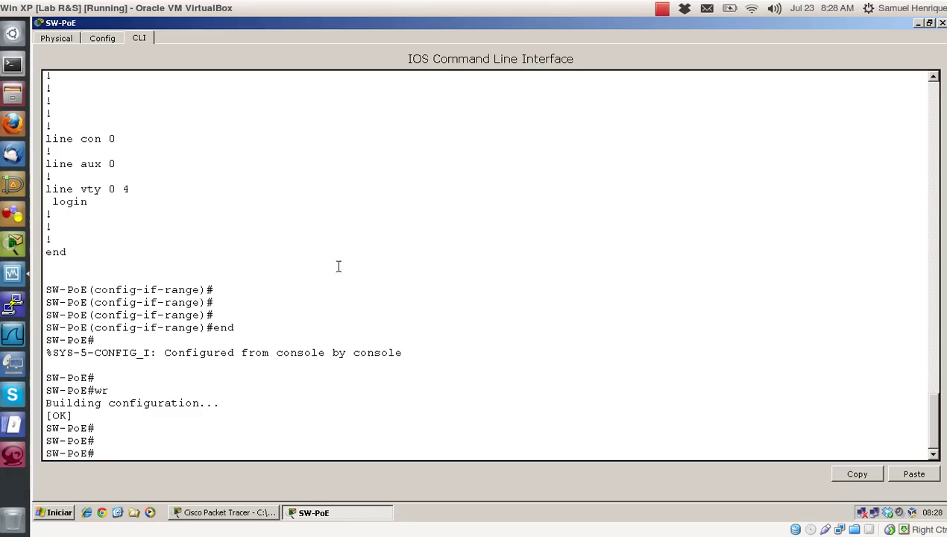
Close the switch's window and open the command line of the 2811 ISR router at its user prompt.
{"action": "left_click", "coordinate": [942, 25]}
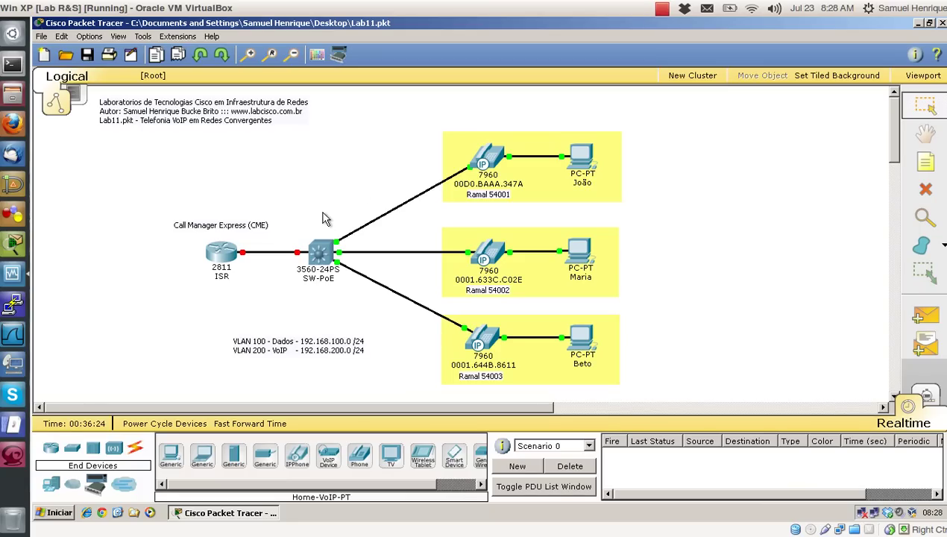
{"action": "left_click_drag", "start_coordinate": [153, 184], "coordinate": [283, 299]}
{"action": "left_click", "coordinate": [217, 255]}
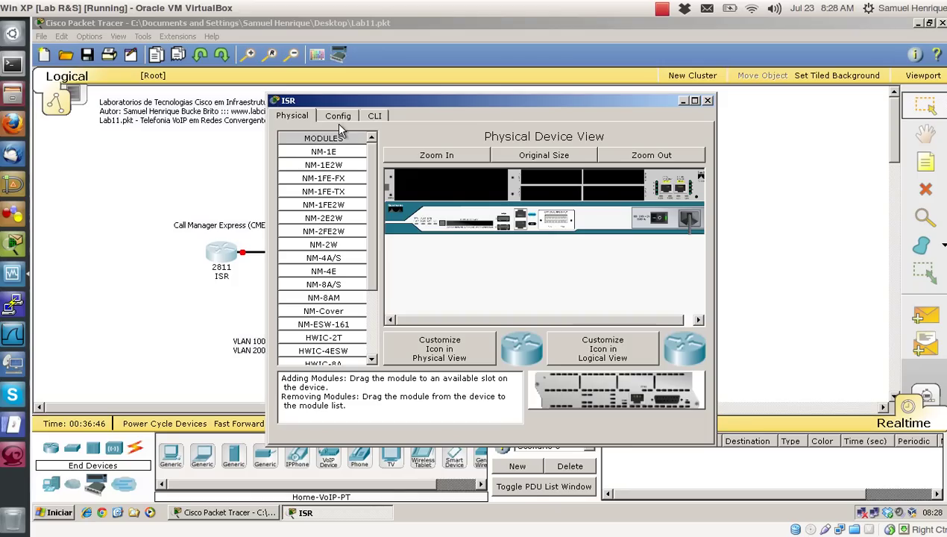
{"action": "left_click", "coordinate": [694, 103]}
{"action": "left_click", "coordinate": [141, 40]}
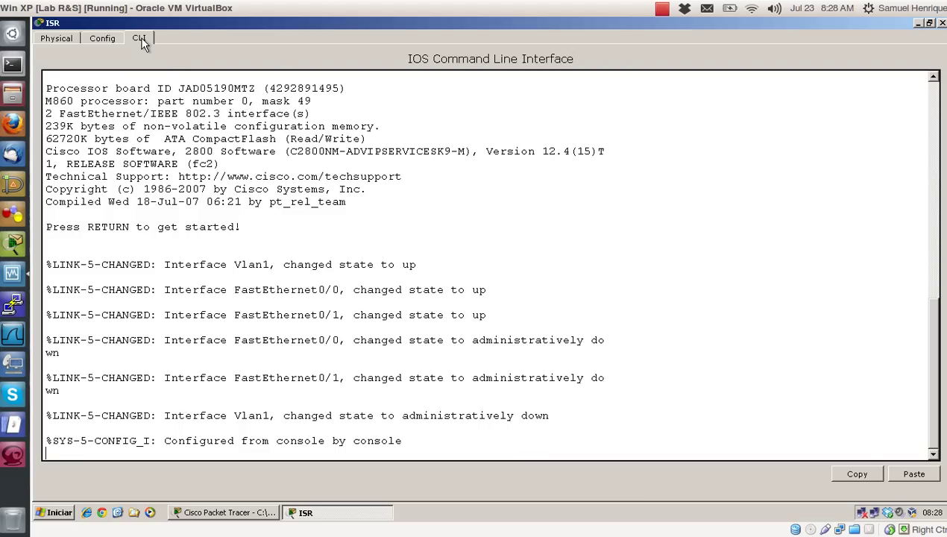
{"action": "key", "text": "Return"}
{"action": "key", "text": "Return"}
{"action": "key", "text": "Return"}
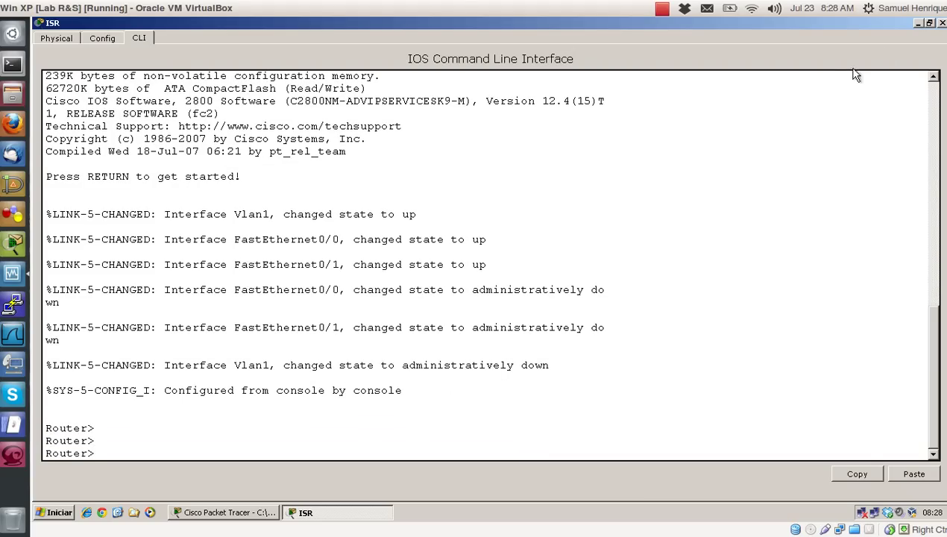
Check the Call Manager Express router in the topology and return to its command line.
{"action": "left_click", "coordinate": [919, 24]}
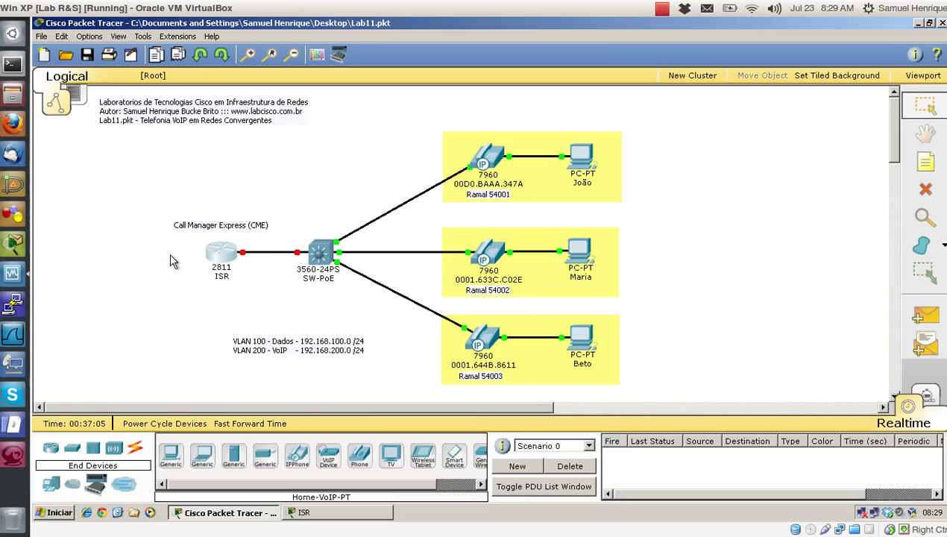
{"action": "left_click", "coordinate": [339, 512]}
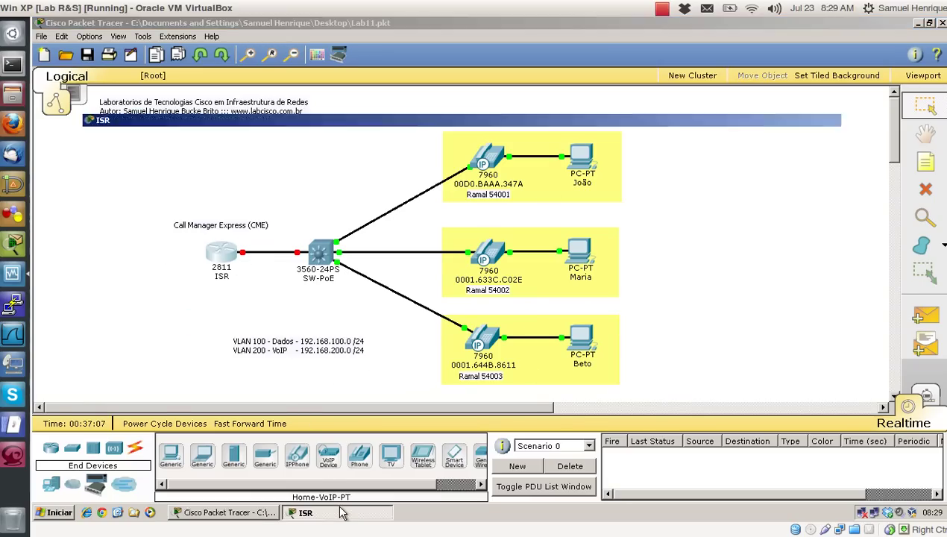
{"action": "key", "text": "Return"}
{"action": "key", "text": "Return"}
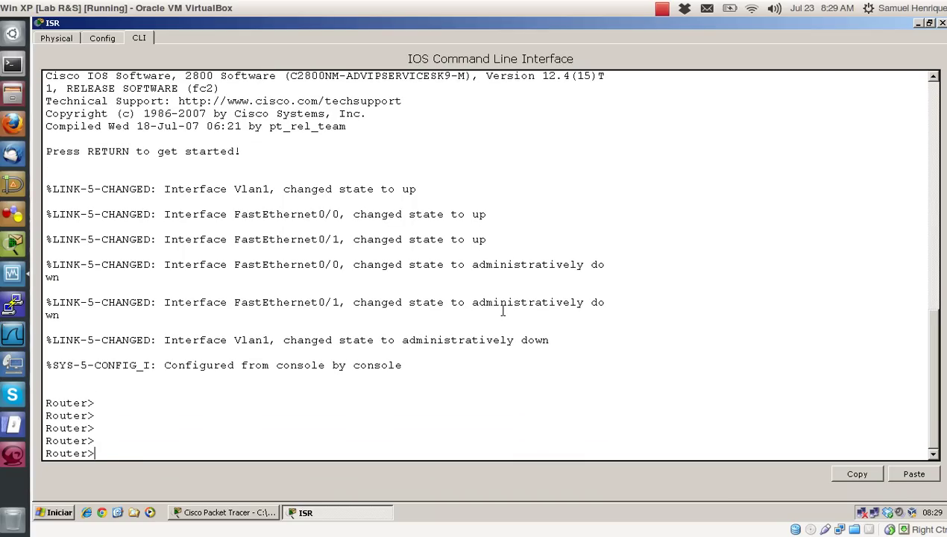
Enter global configuration mode on the router and set its hostname to ISR.
{"action": "type", "text": "en"}
{"action": "key", "text": "Return"}
{"action": "type", "text": "conf t"}
{"action": "key", "text": "Return"}
{"action": "type", "text": "hos"}
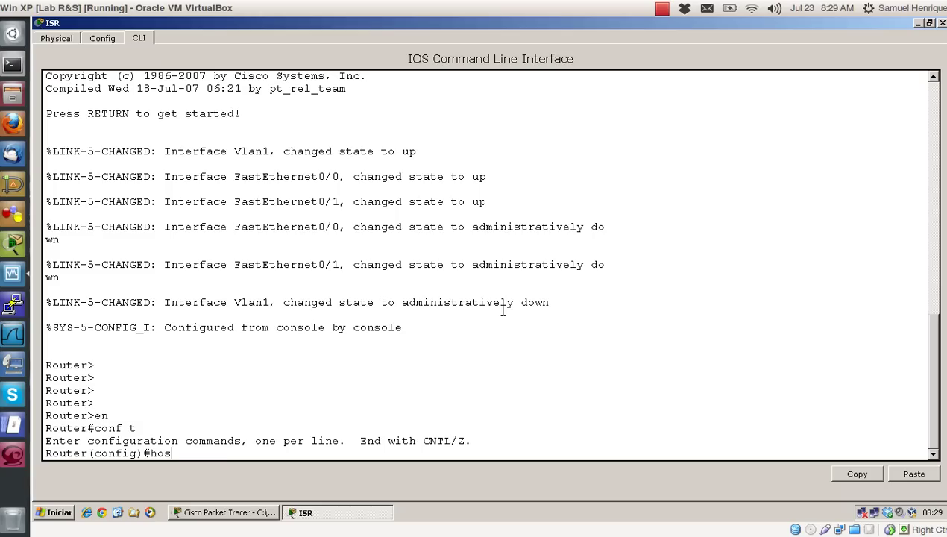
{"action": "type", "text": "tname ISR"}
{"action": "key", "text": "Return"}
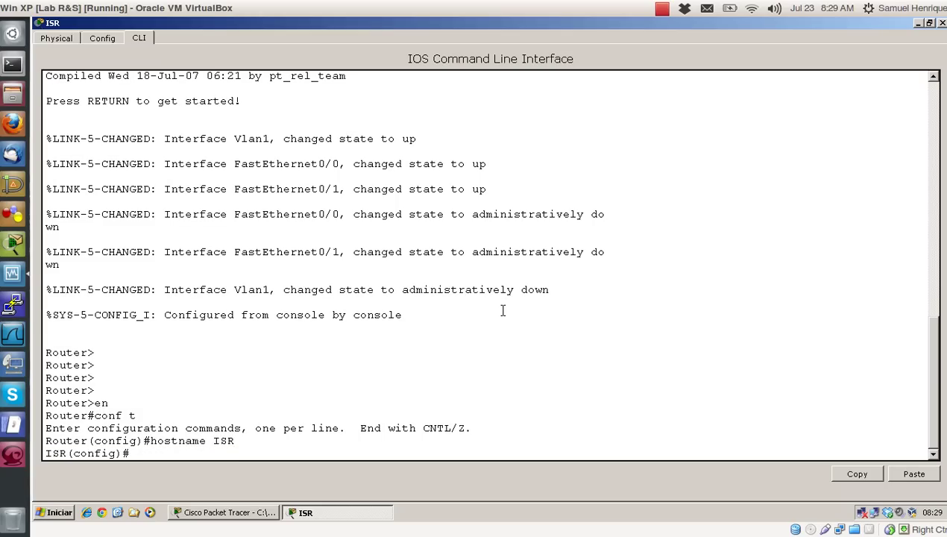
Disable DNS name resolution on the router with no ip domain lookup.
{"action": "type", "text": "no ip domain lookup"}
{"action": "key", "text": "Return"}
{"action": "key", "text": "Return"}
{"action": "key", "text": "Return"}
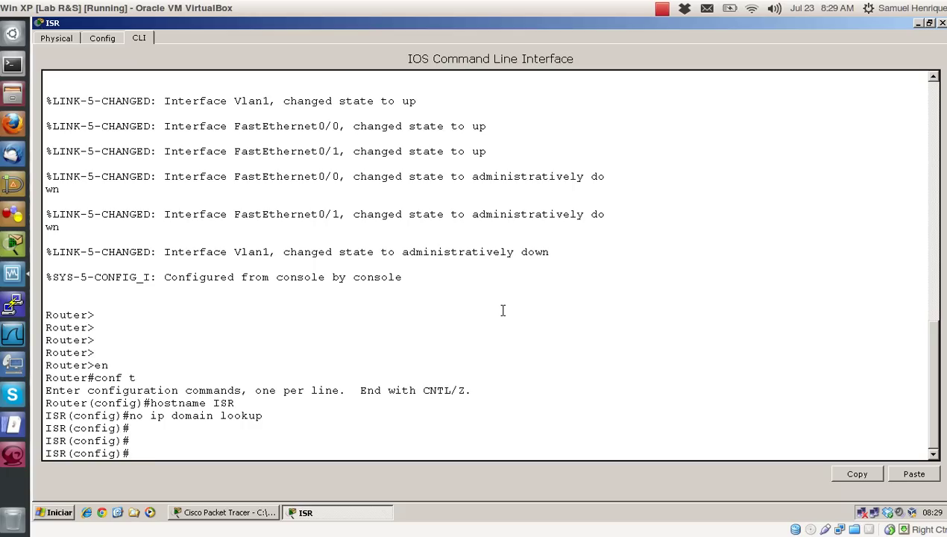
Open the router's interface f0/0 for configuration and try to set dot1q encapsulation directly on it.
{"action": "type", "text": "inter"}
{"action": "type", "text": "face f0/0"}
{"action": "key", "text": "Return"}
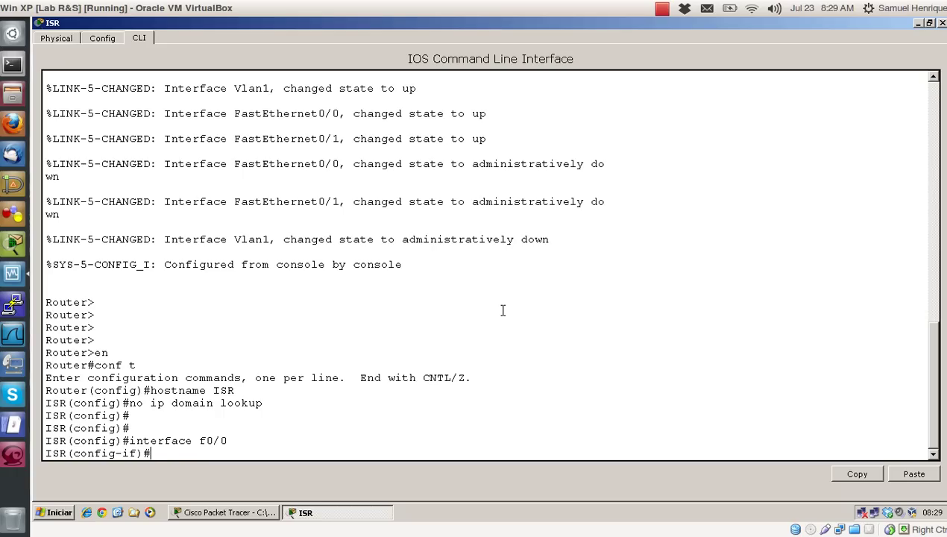
{"action": "type", "text": "encap dot1q"}
{"action": "key", "text": "Return"}
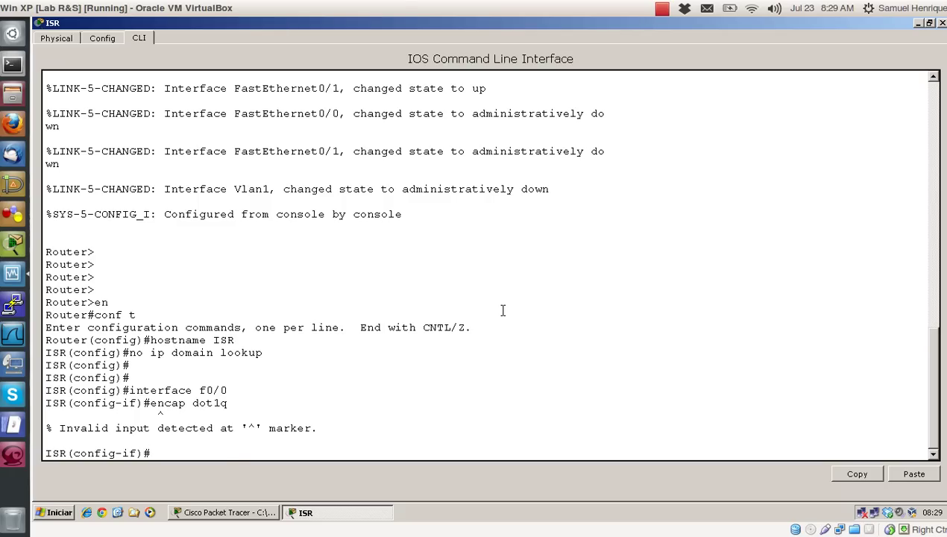
Replace the recalled encapsulation command with no shut to enable interface f0/0.
{"action": "key", "text": "Up"}
{"action": "key", "text": "BackSpace"}
{"action": "key", "text": "BackSpace"}
{"action": "key", "text": "BackSpace"}
{"action": "key", "text": "BackSpace"}
{"action": "key", "text": "BackSpace"}
{"action": "key", "text": "BackSpace"}
{"action": "key", "text": "BackSpace"}
{"action": "key", "text": "BackSpace"}
{"action": "key", "text": "BackSpace"}
{"action": "key", "text": "BackSpace"}
{"action": "type", "text": "no shut"}
{"action": "key", "text": "Return"}
{"action": "key", "text": "Return"}
Create subinterface f0/0.100 and set its encapsulation with encap dot1q 100.
{"action": "type", "text": "int"}
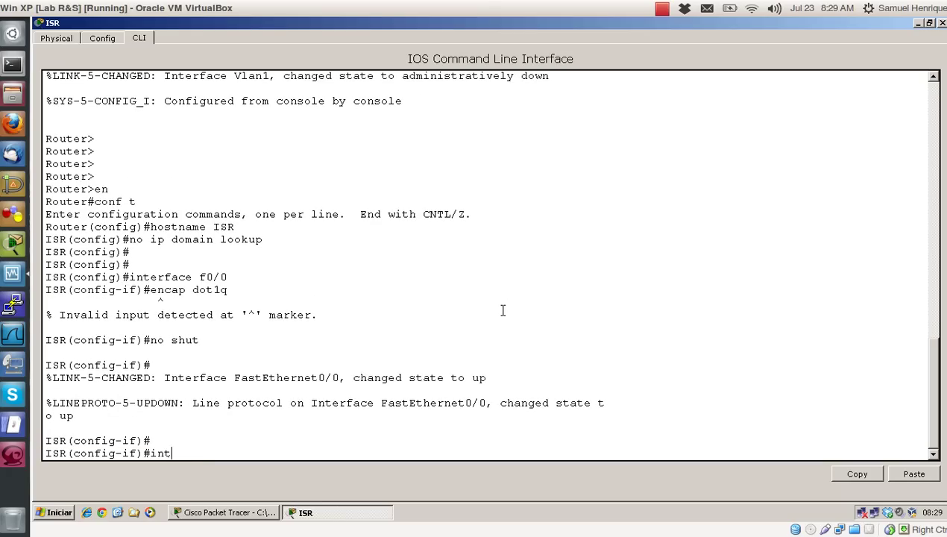
{"action": "type", "text": " f0/0.100"}
{"action": "key", "text": "Return"}
{"action": "key", "text": "Return"}
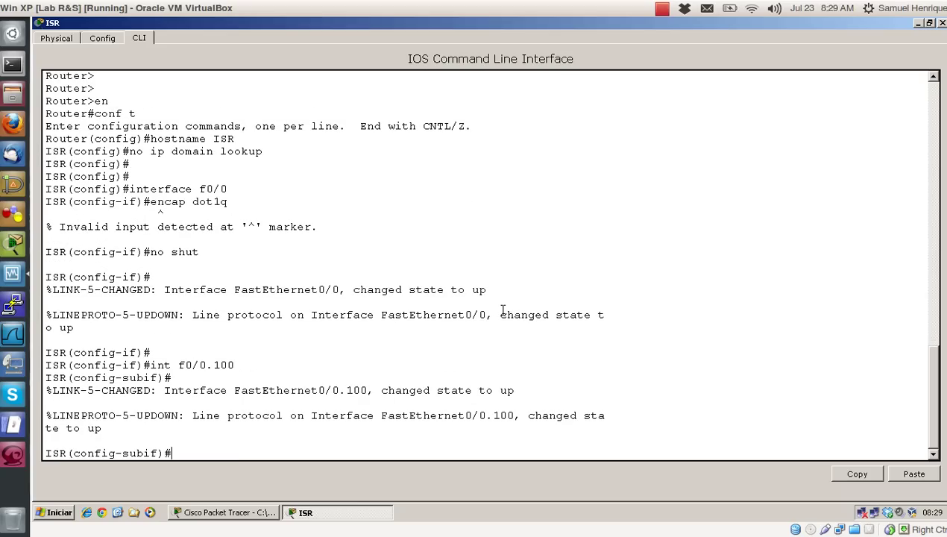
{"action": "type", "text": "encap dot1q 100"}
{"action": "left_click_drag", "start_coordinate": [284, 453], "coordinate": [170, 448]}
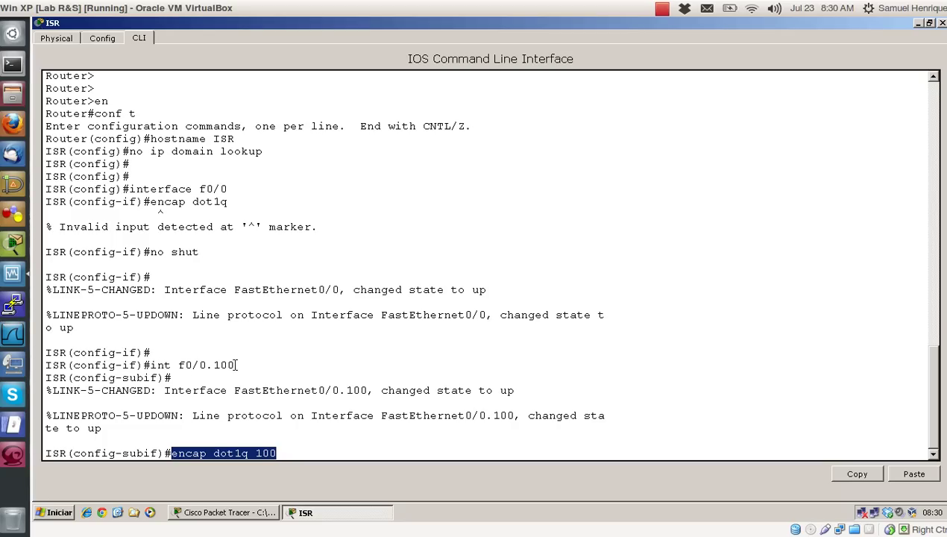
{"action": "left_click", "coordinate": [278, 441]}
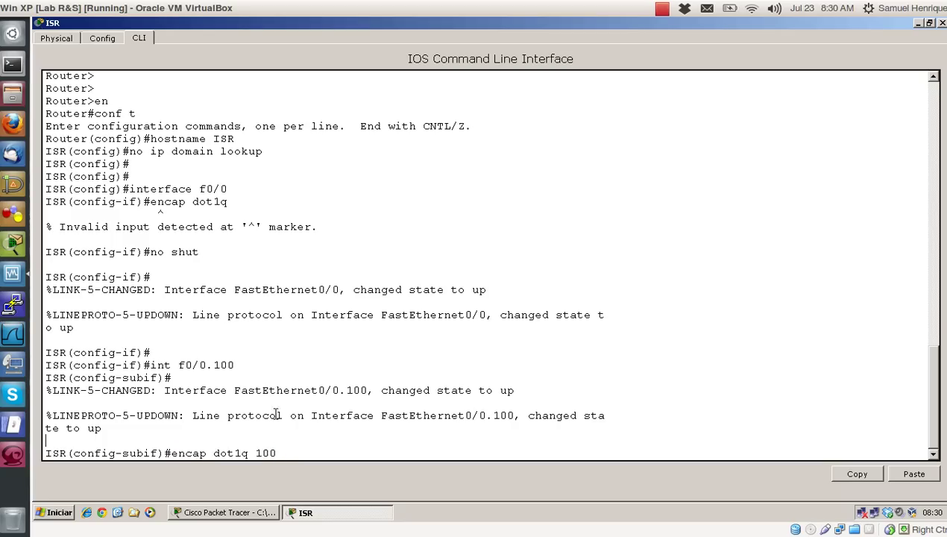
{"action": "key", "text": "Return"}
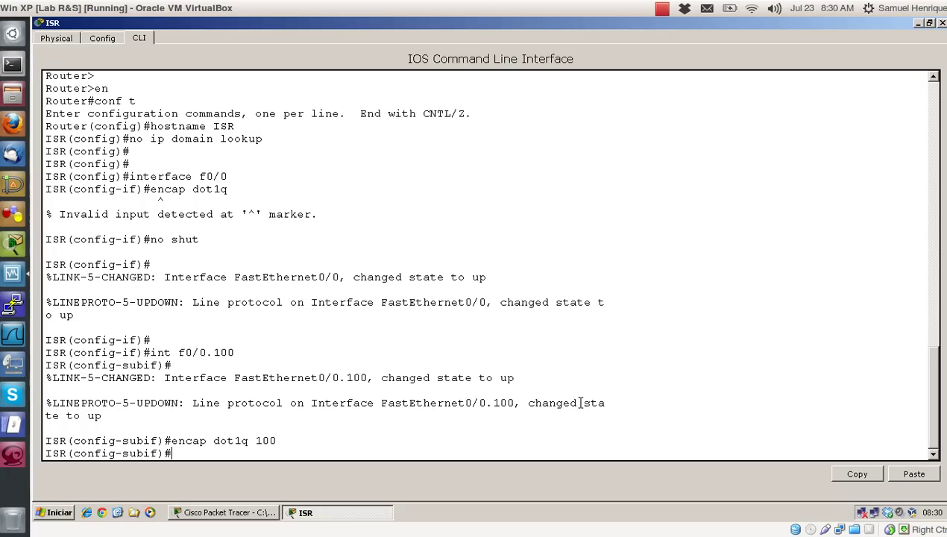
Give subinterface f0/0.100 the IP address 192.168.100.254 with mask 255.255.255.0.
{"action": "type", "text": "p address 192.168.100"}
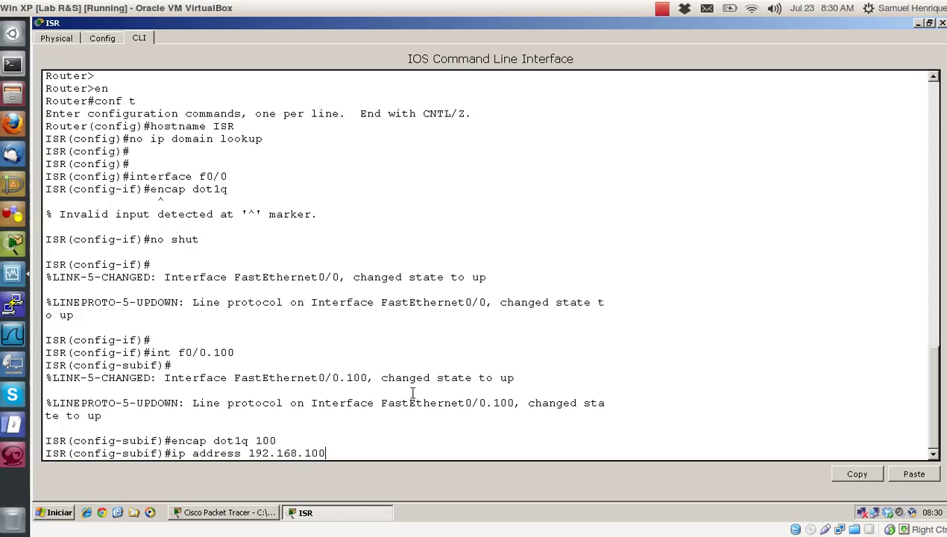
{"action": "type", "text": ".254 255.255.255.0"}
{"action": "key", "text": "Return"}
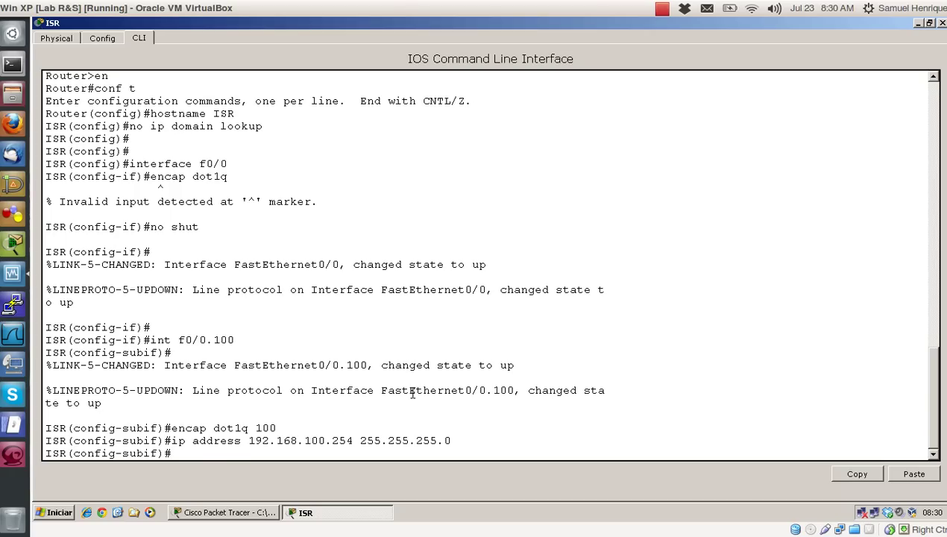
Create subinterface f0/0.200 on the router.
{"action": "key", "text": "Return"}
{"action": "type", "text": "inter"}
{"action": "key", "text": "BackSpace"}
{"action": "type", "text": "f"}
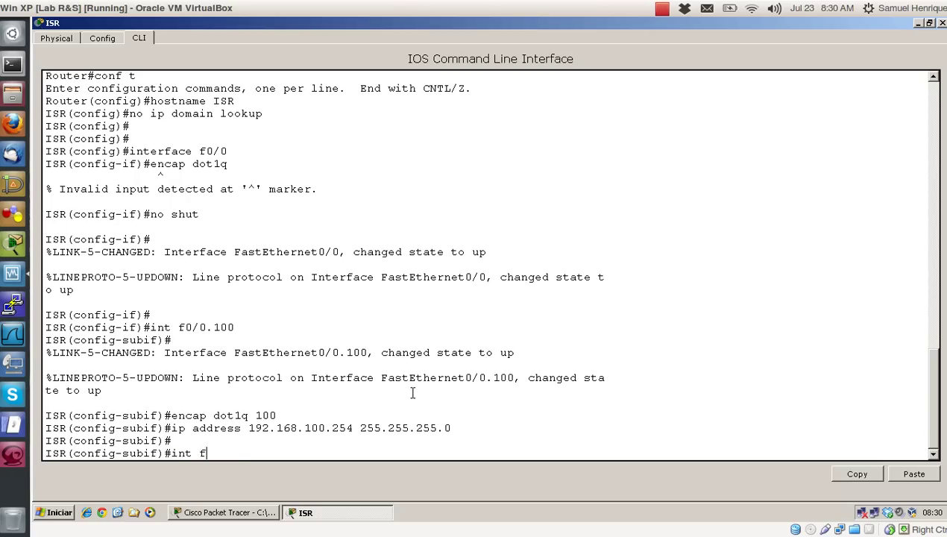
{"action": "type", "text": "0/0.200"}
{"action": "key", "text": "Return"}
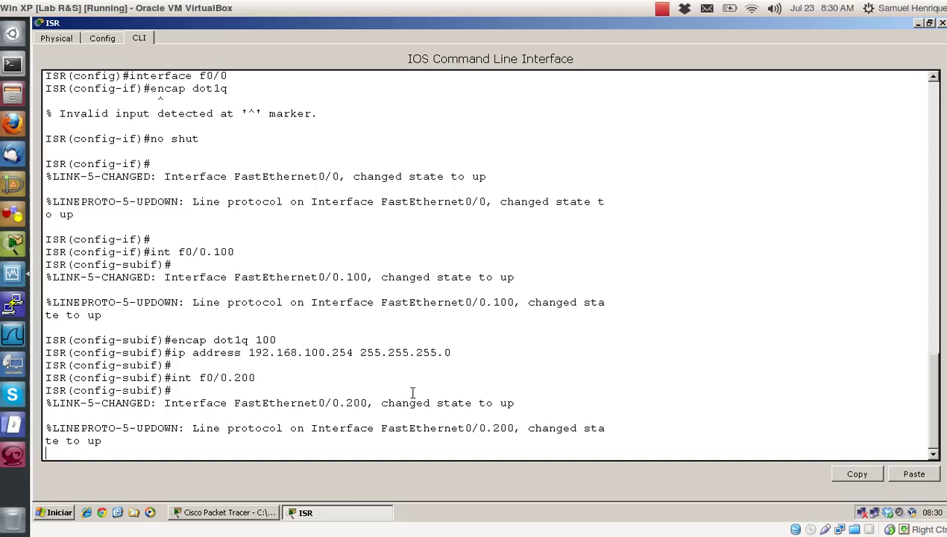
{"action": "key", "text": "Return"}
{"action": "key", "text": "Return"}
Set the encapsulation of subinterface f0/0.200 with encap dot1q 200.
{"action": "type", "text": "encap"}
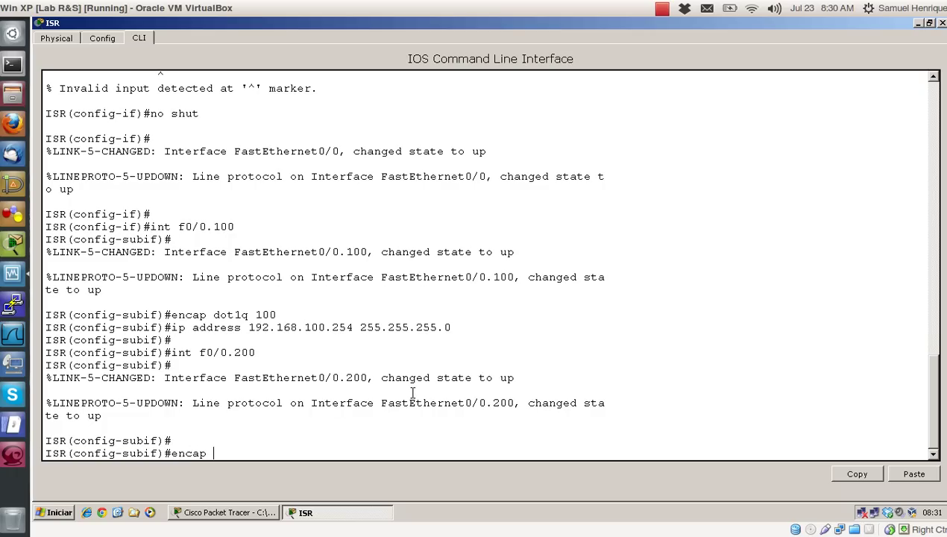
{"action": "type", "text": "ddto"}
{"action": "key", "text": "BackSpace"}
{"action": "key", "text": "BackSpace"}
{"action": "type", "text": "ot1q 200"}
{"action": "key", "text": "Return"}
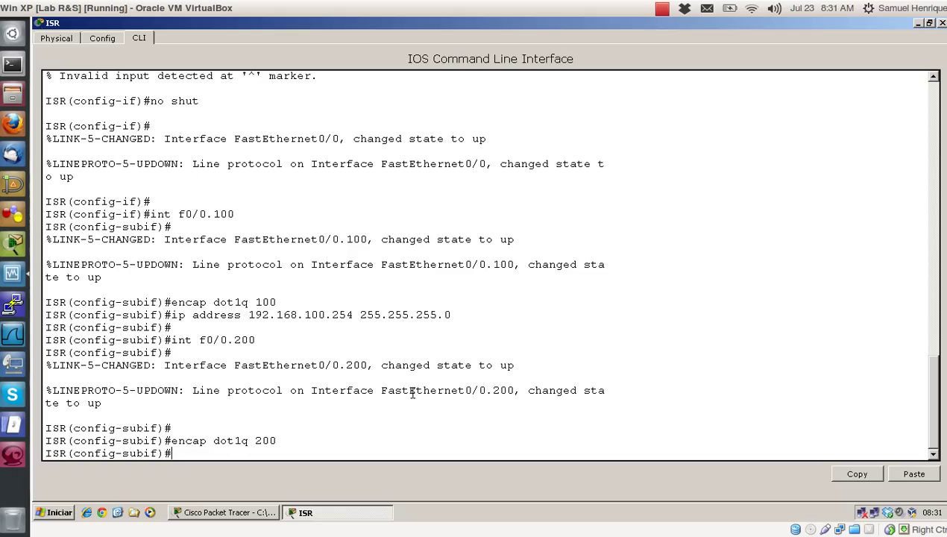
Give subinterface f0/0.200 the IP address 192.168.200.254 with mask 255.255.255.0.
{"action": "type", "text": "ip address 192.168"}
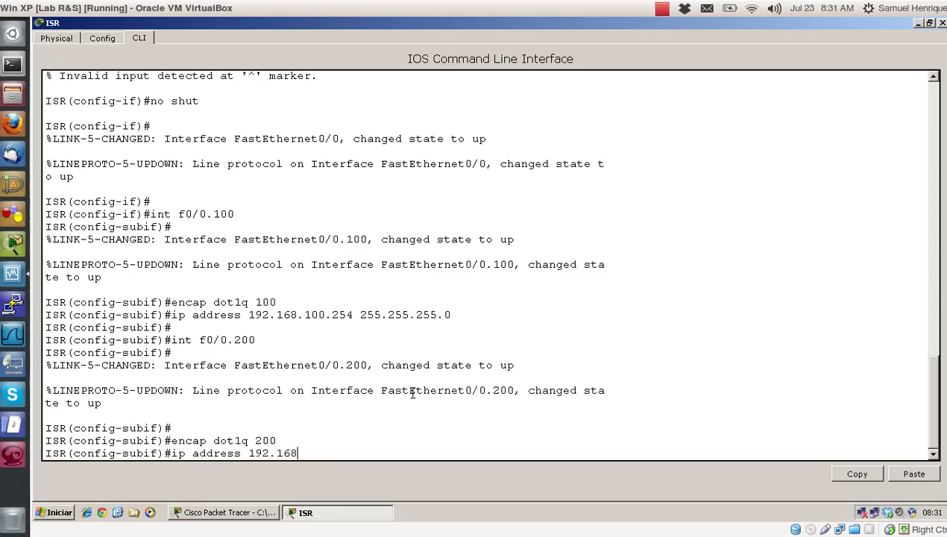
{"action": "type", "text": ".200.254 255.255.255.0"}
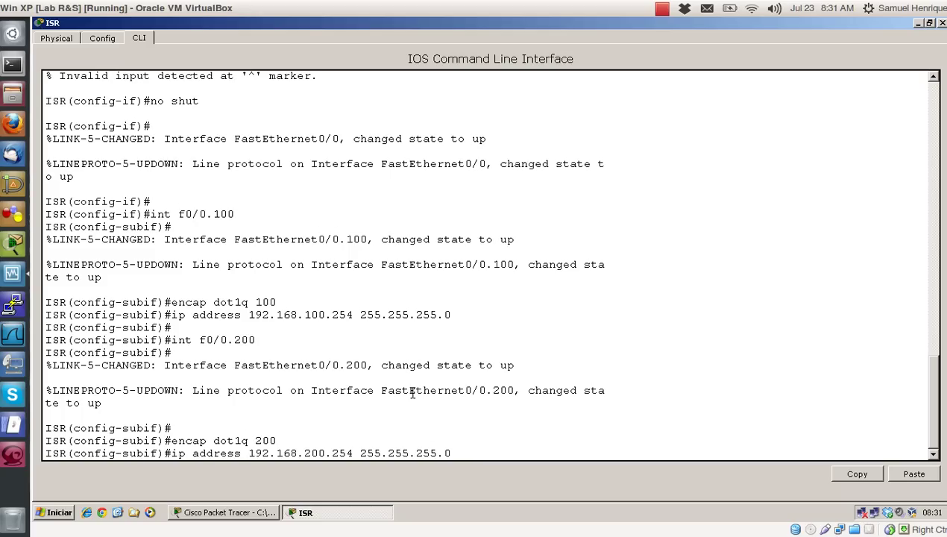
{"action": "key", "text": "Return"}
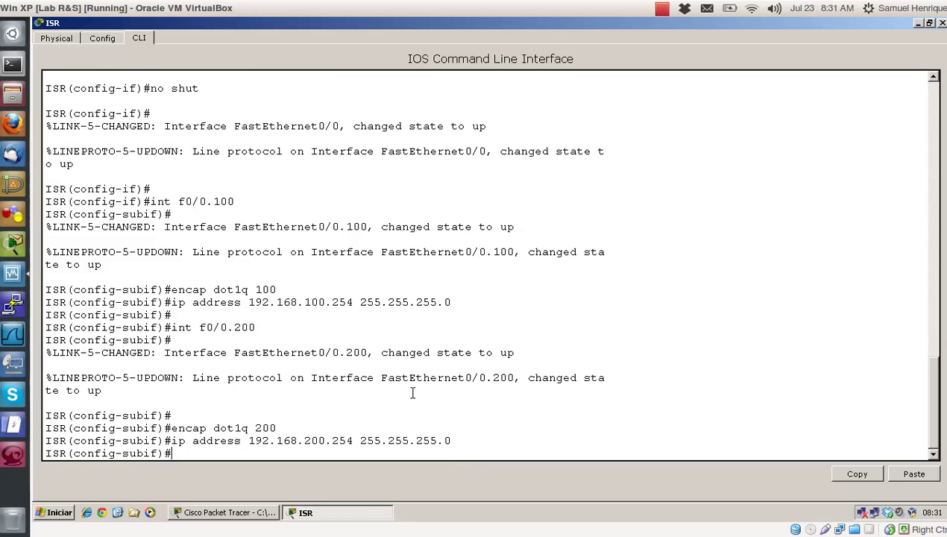
{"action": "key", "text": "Return"}
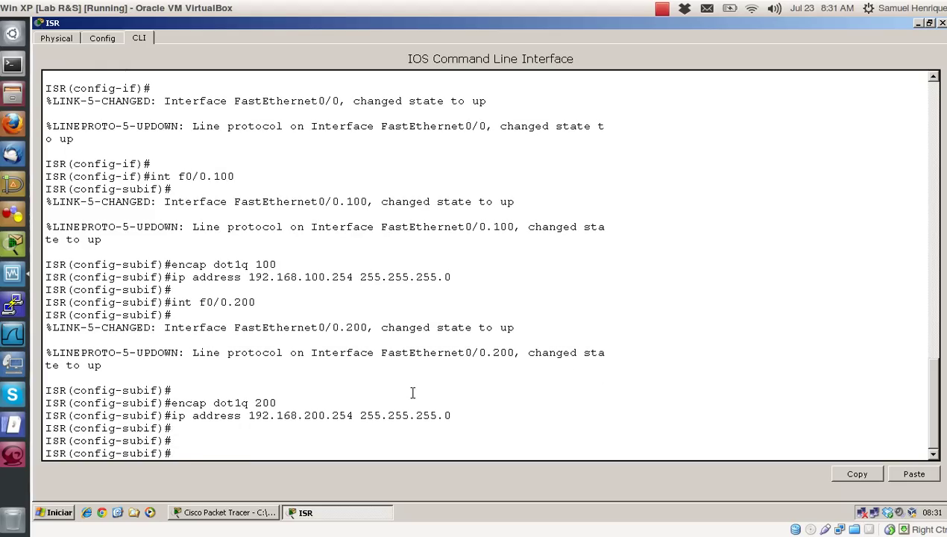
Leave configuration mode with end and save the router configuration with wr.
{"action": "type", "text": "end"}
{"action": "key", "text": "Return"}
{"action": "key", "text": "Return"}
{"action": "key", "text": "Return"}
{"action": "key", "text": "Return"}
{"action": "type", "text": "wr"}
{"action": "key", "text": "Return"}
{"action": "key", "text": "Return"}
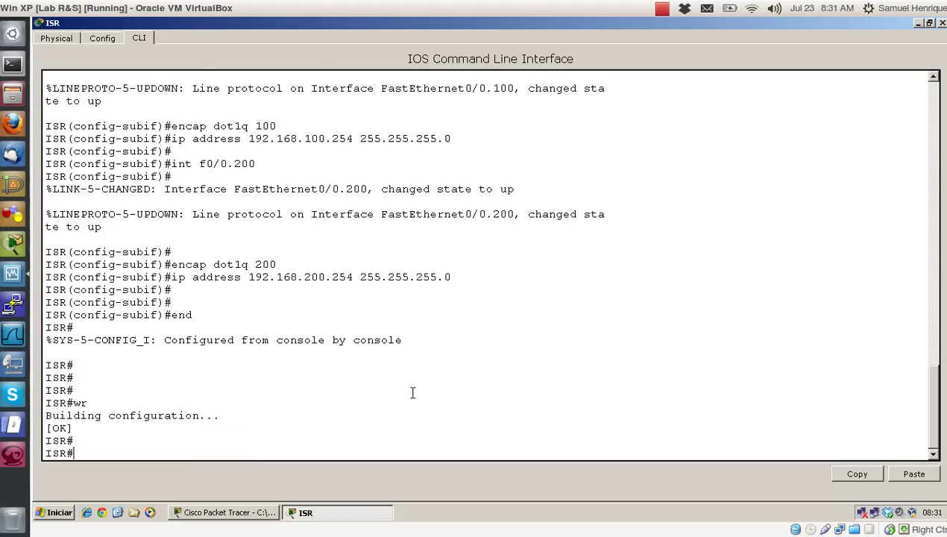
Run show run on the router and page through the whole running configuration to check the subinterfaces.
{"action": "key", "text": "Return"}
{"action": "type", "text": "show run"}
{"action": "key", "text": "Return"}
{"action": "key", "text": "space"}
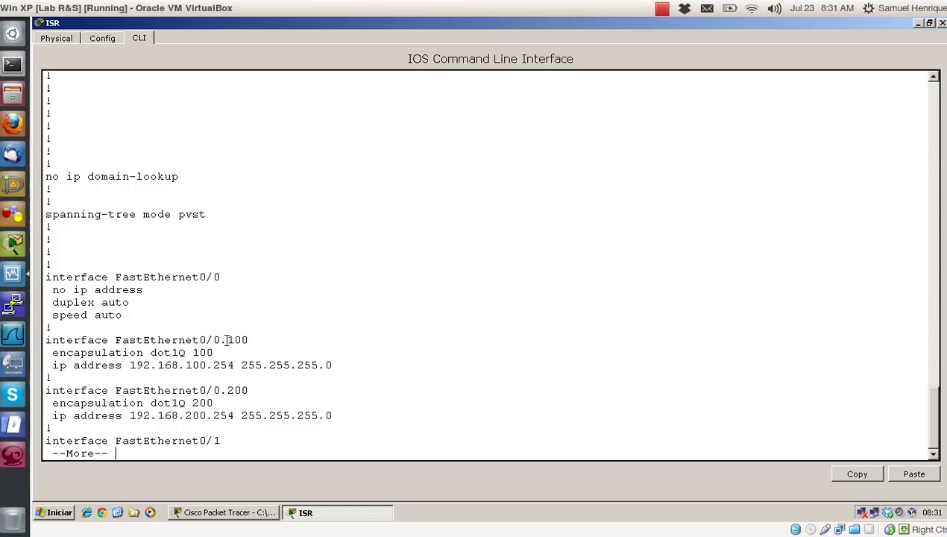
{"action": "key", "text": "space"}
{"action": "key", "text": "Return"}
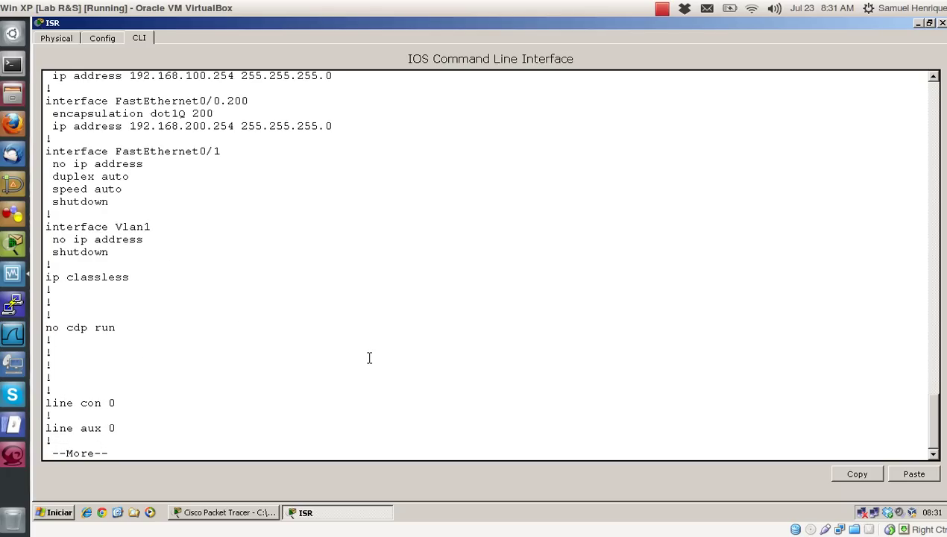
{"action": "key", "text": "space"}
{"action": "key", "text": "Return"}
Run show ip int brief and examine the address and status lines of subinterfaces f0/0.100 and f0/0.200.
{"action": "key", "text": "Return"}
{"action": "type", "text": "show ip int brief"}
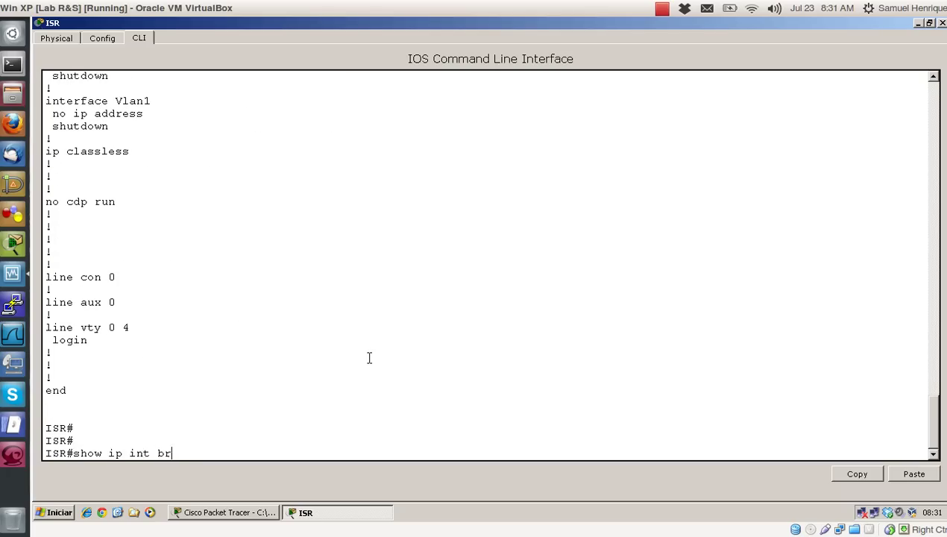
{"action": "key", "text": "Return"}
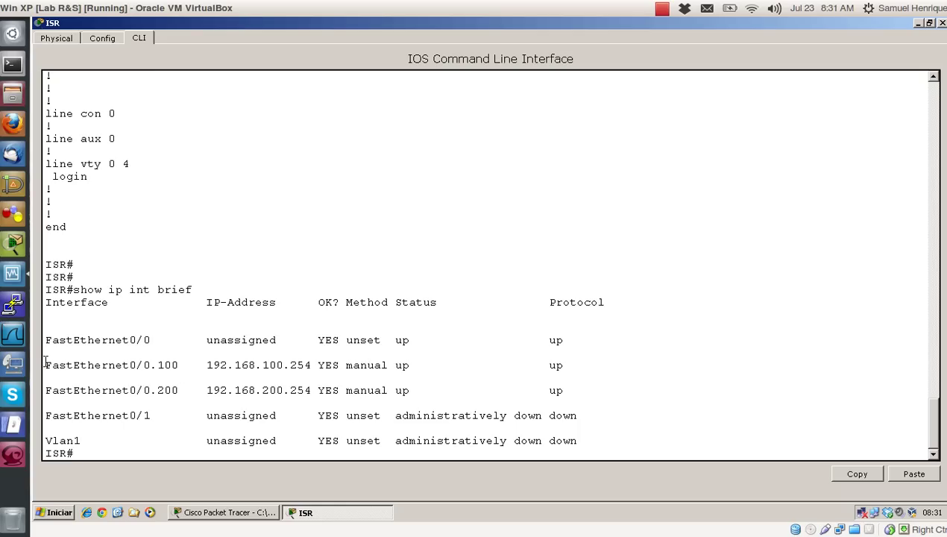
{"action": "left_click_drag", "start_coordinate": [46, 363], "coordinate": [595, 389]}
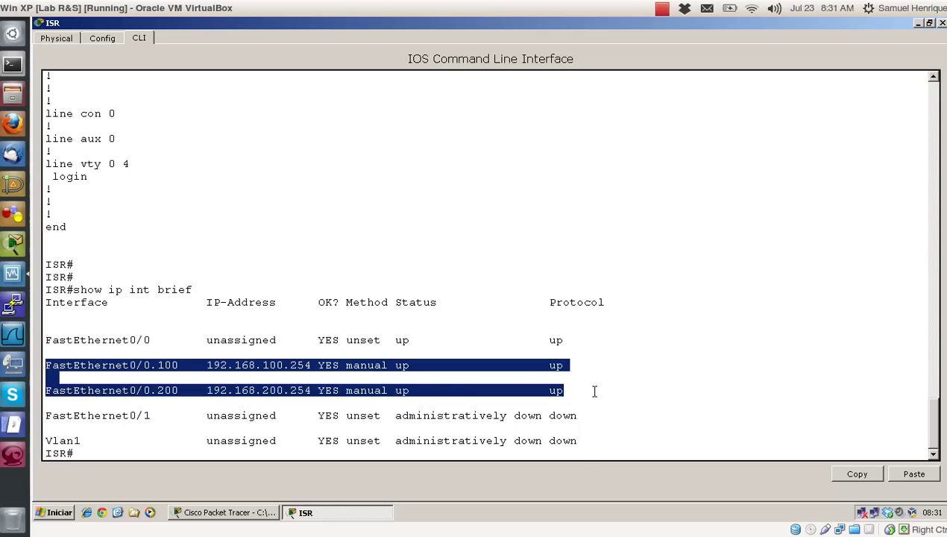
{"action": "left_click", "coordinate": [603, 380]}
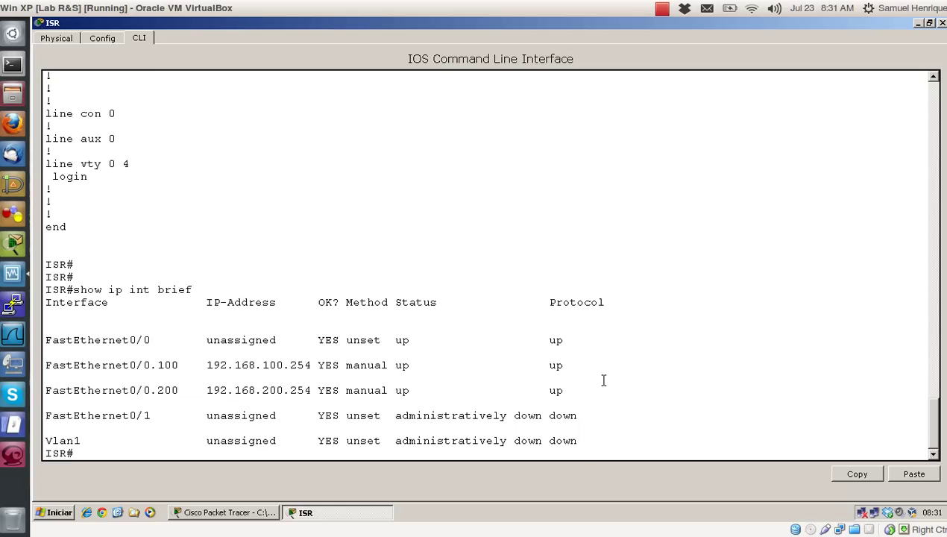
Open the SW-PoE switch's command line full size and run show vlan to check the port assignments of each VLAN.
{"action": "left_click", "coordinate": [255, 514]}
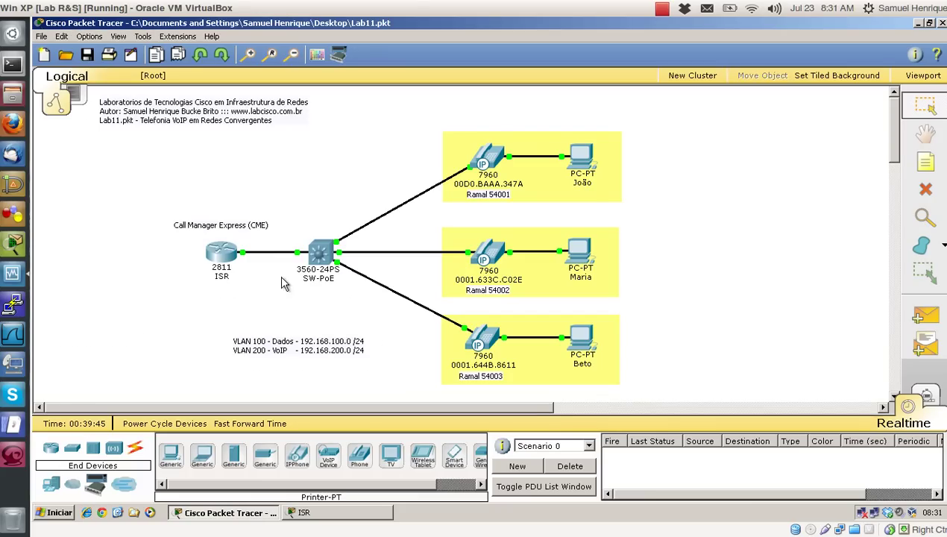
{"action": "left_click", "coordinate": [326, 256]}
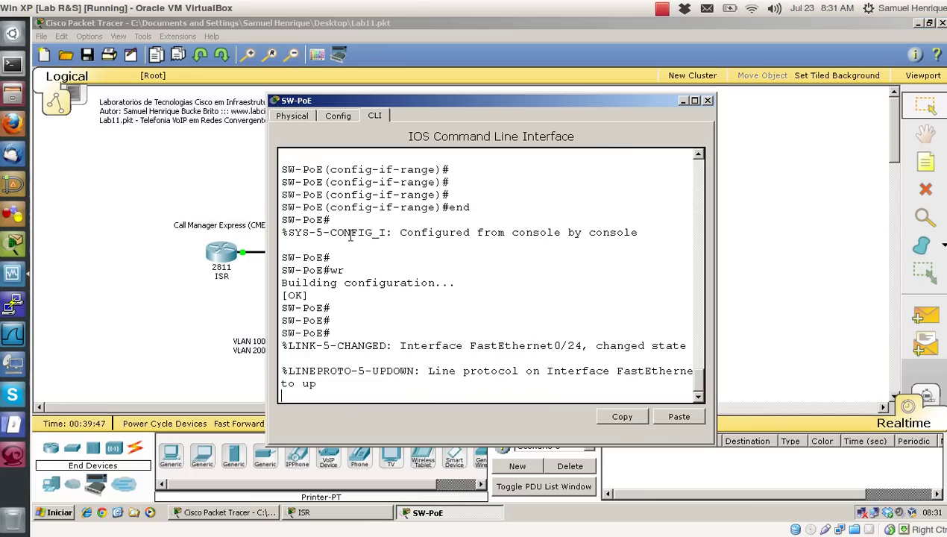
{"action": "left_click", "coordinate": [694, 101]}
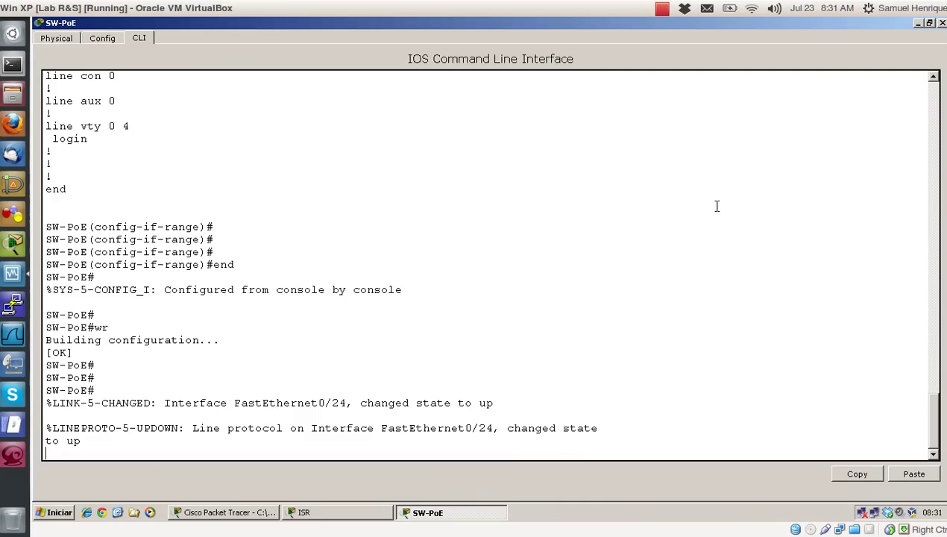
{"action": "key", "text": "Return"}
{"action": "key", "text": "Return"}
{"action": "key", "text": "Return"}
{"action": "key", "text": "Return"}
{"action": "type", "text": "show vlan"}
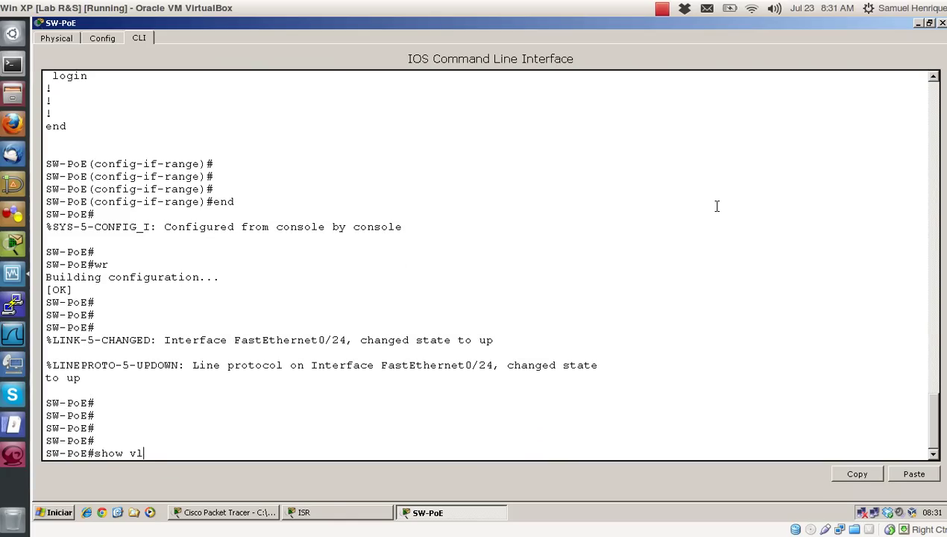
{"action": "key", "text": "Return"}
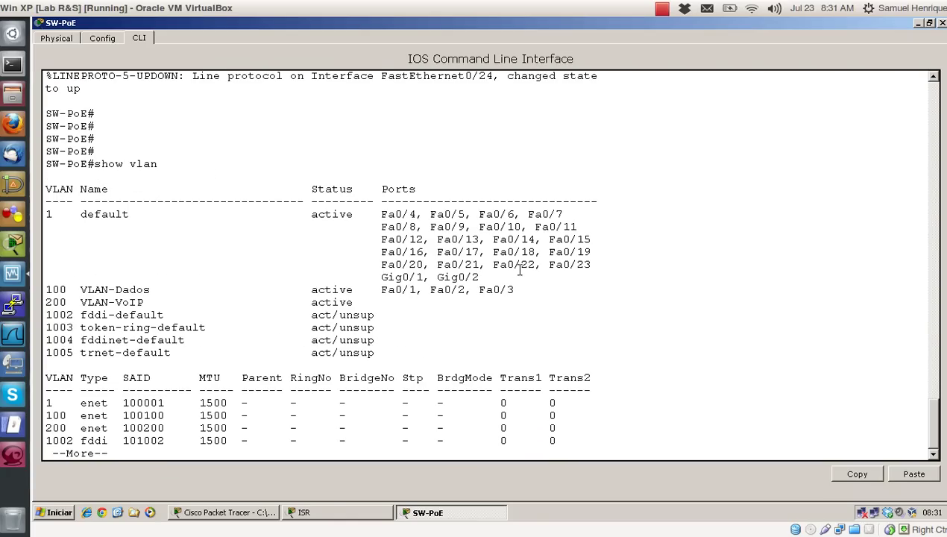
{"action": "left_click_drag", "start_coordinate": [549, 264], "coordinate": [550, 275]}
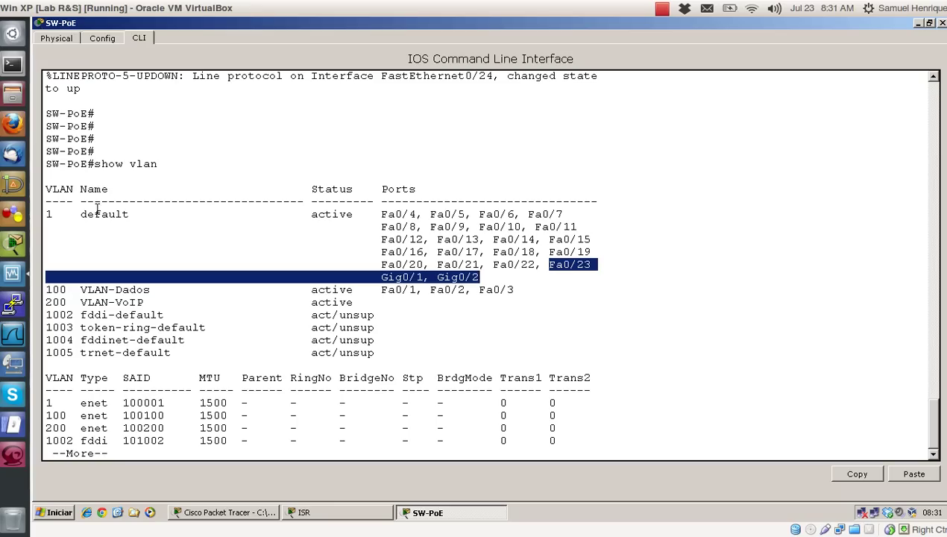
{"action": "left_click", "coordinate": [560, 330]}
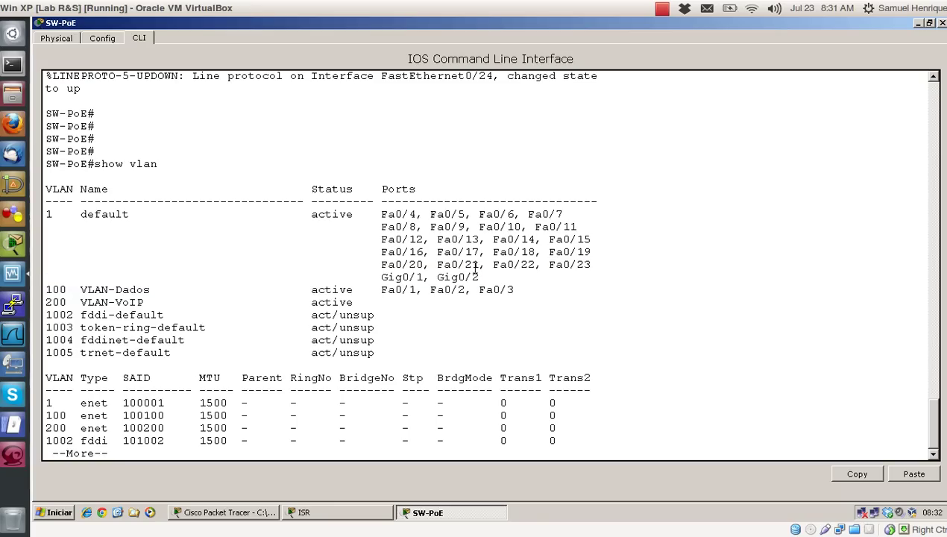
{"action": "key", "text": "space"}
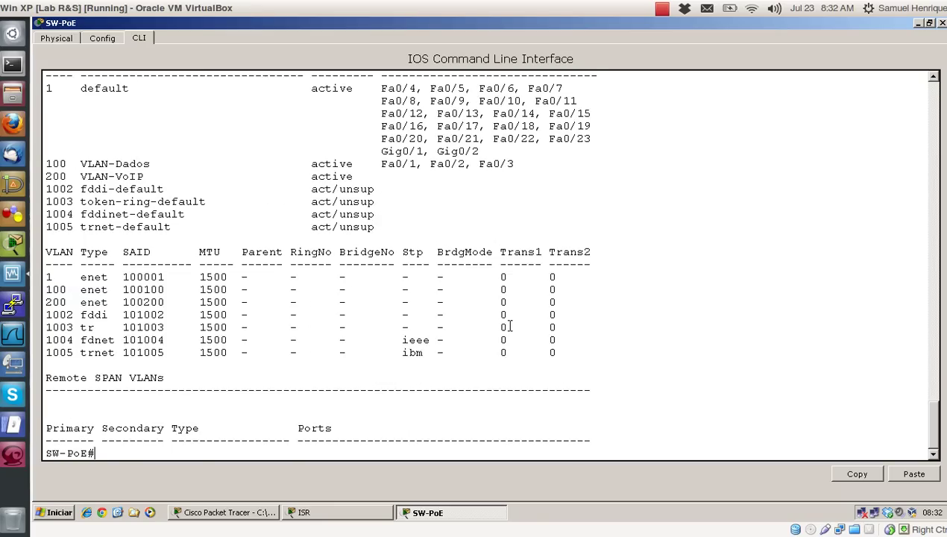
Run show interface trunk on the switch and examine the trunk port's native VLAN.
{"action": "key", "text": "Return"}
{"action": "key", "text": "Return"}
{"action": "key", "text": "Return"}
{"action": "type", "text": "show inter"}
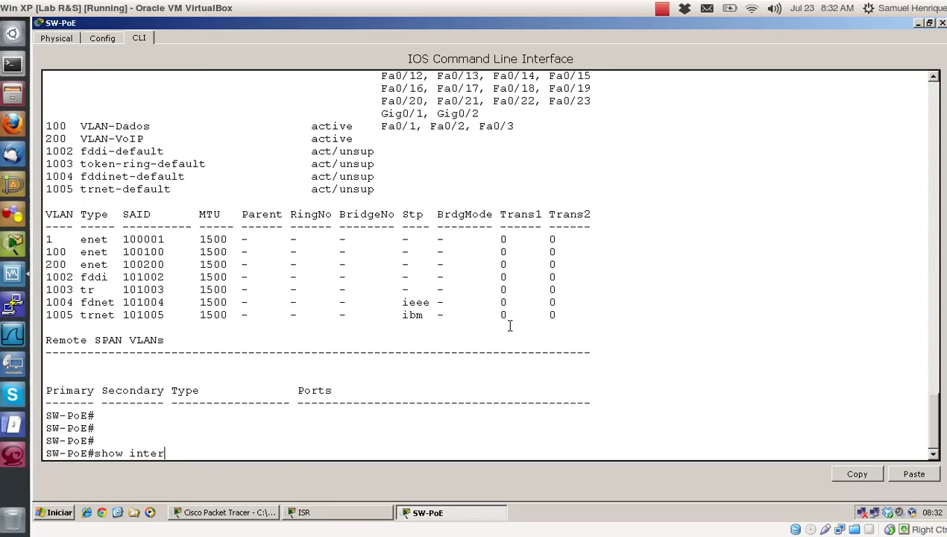
{"action": "type", "text": "face trunk"}
{"action": "key", "text": "Return"}
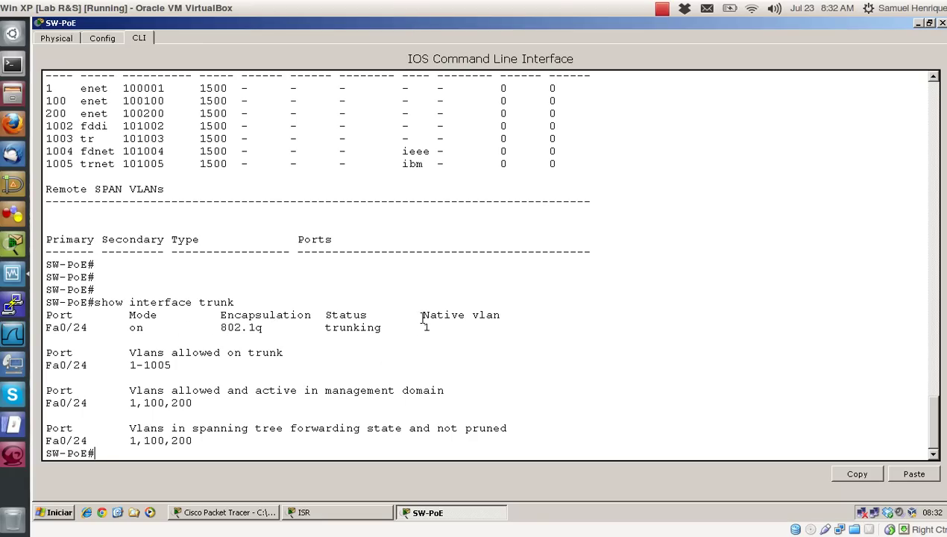
{"action": "left_click_drag", "start_coordinate": [421, 313], "coordinate": [433, 327]}
{"action": "left_click", "coordinate": [428, 337]}
{"action": "left_click", "coordinate": [393, 317]}
Log out of the switch console with exit and close the SW-PoE window.
{"action": "key", "text": "Return"}
{"action": "key", "text": "Return"}
{"action": "key", "text": "Return"}
{"action": "type", "text": "end"}
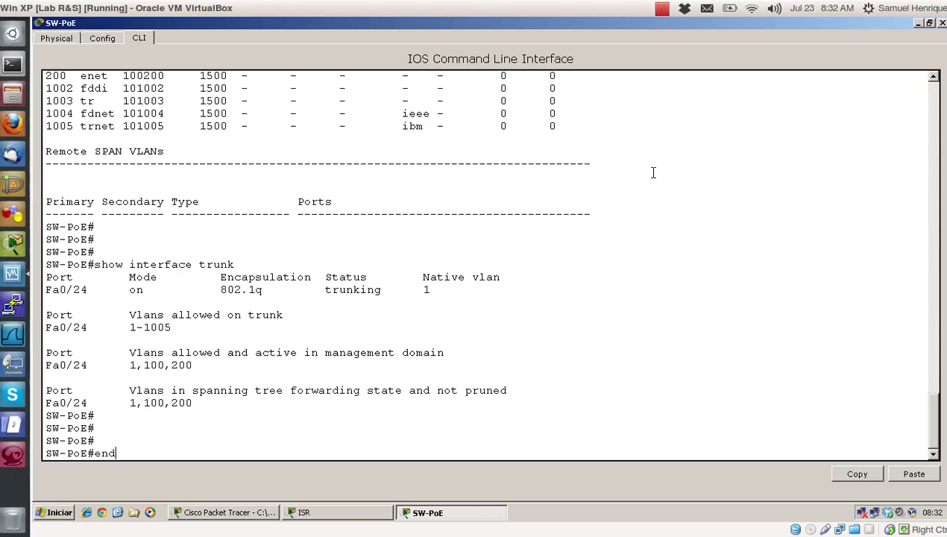
{"action": "key", "text": "Return"}
{"action": "key", "text": "Return"}
{"action": "key", "text": "Return"}
{"action": "type", "text": "exit"}
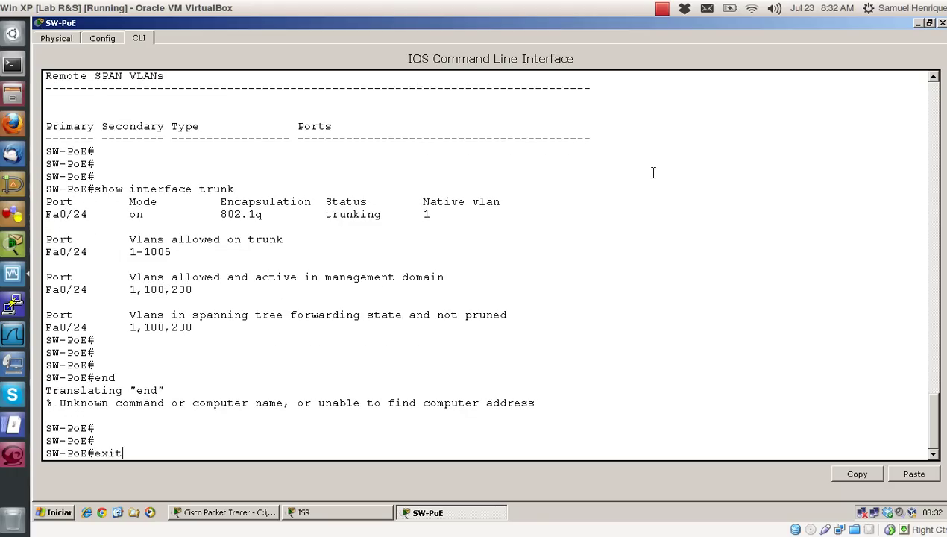
{"action": "key", "text": "Return"}
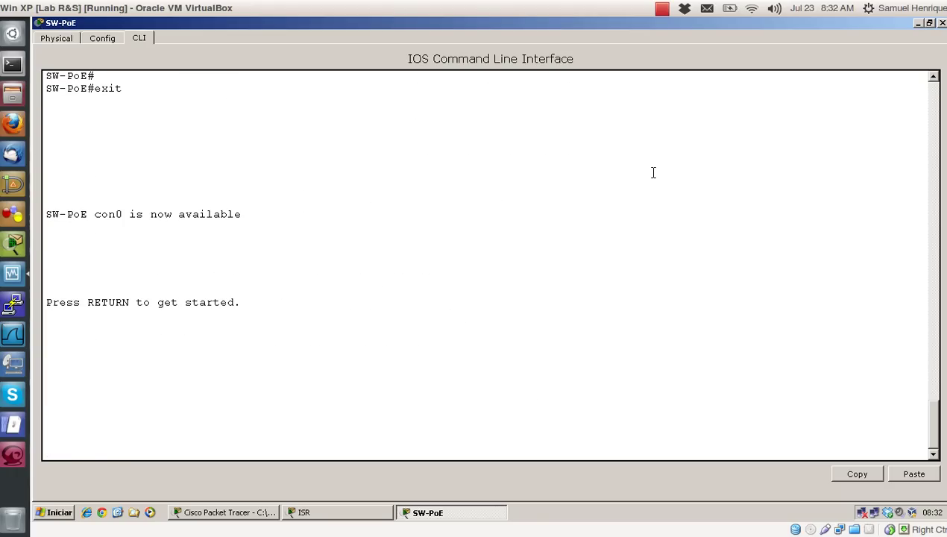
{"action": "left_click", "coordinate": [941, 24]}
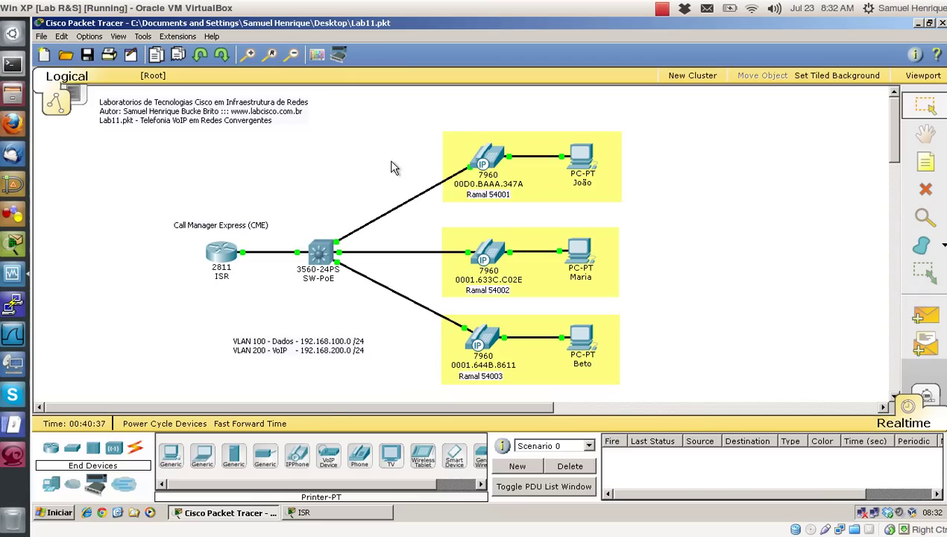
Check the display of the IP phone at extension 54001 and the physical view of its attached PC, closing both windows.
{"action": "left_click", "coordinate": [486, 155]}
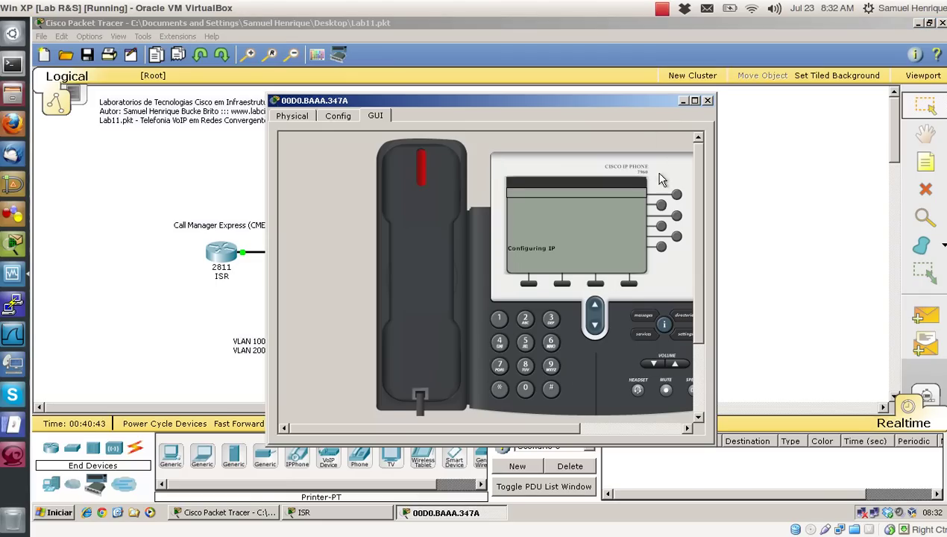
{"action": "left_click", "coordinate": [707, 100]}
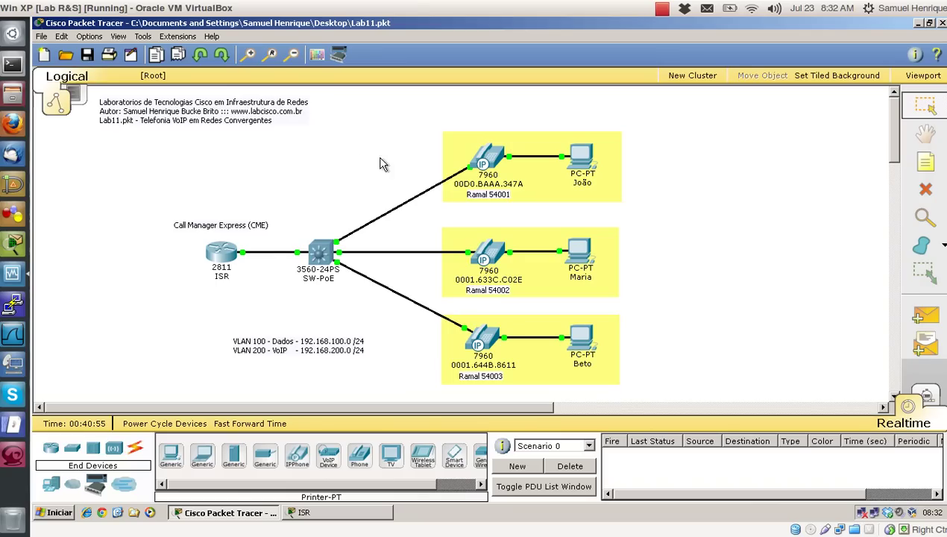
{"action": "left_click", "coordinate": [579, 164]}
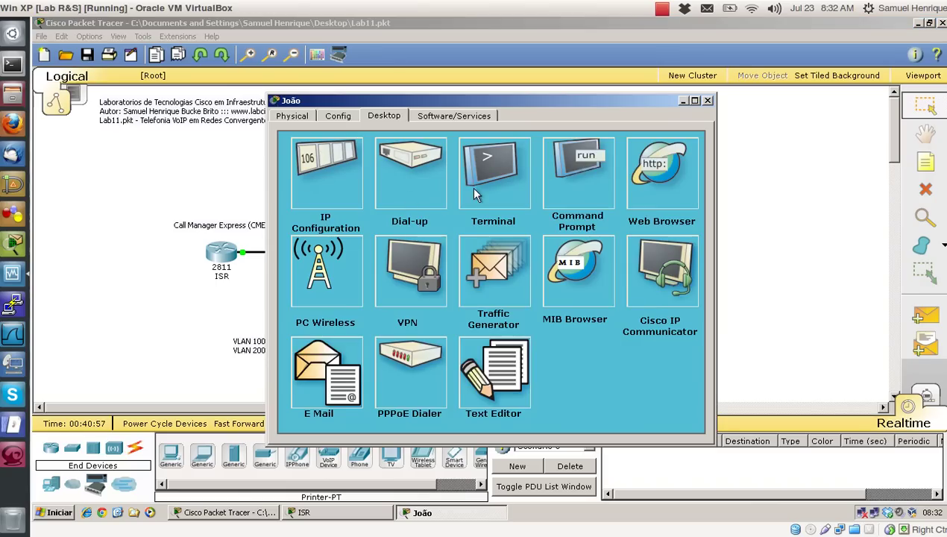
{"action": "left_click", "coordinate": [313, 119]}
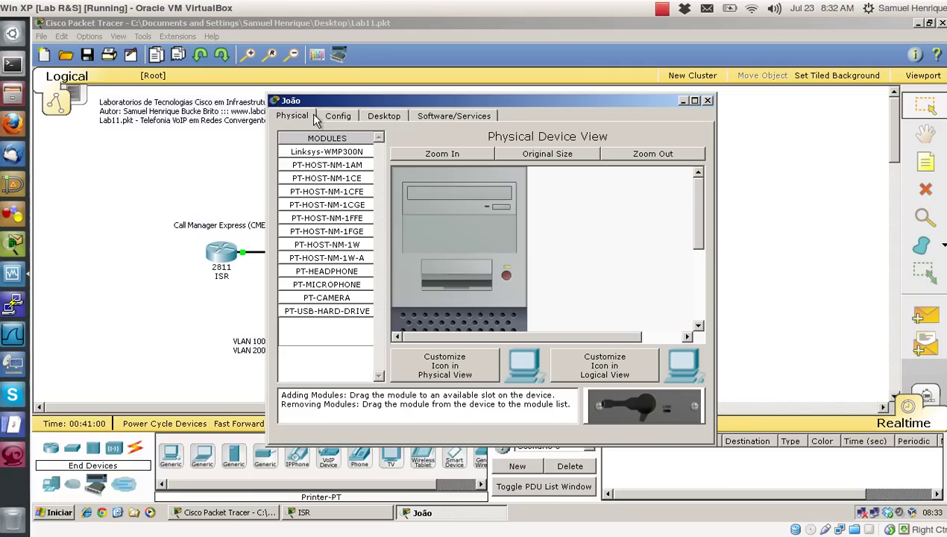
{"action": "left_click", "coordinate": [707, 101]}
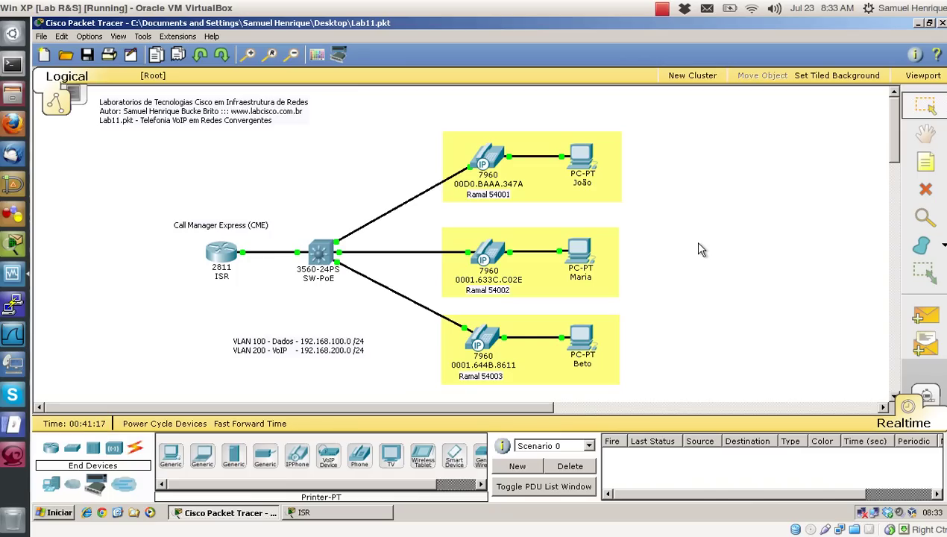
Open the ISR router's command line full size and enter global configuration mode with conf t.
{"action": "left_click", "coordinate": [222, 254]}
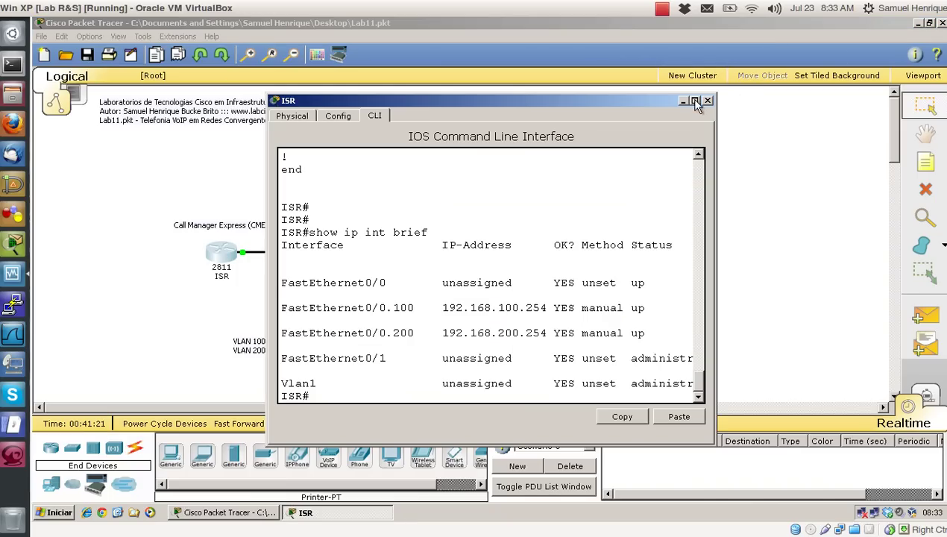
{"action": "left_click", "coordinate": [695, 101]}
{"action": "key", "text": "Return"}
{"action": "key", "text": "Return"}
{"action": "key", "text": "Return"}
{"action": "key", "text": "Return"}
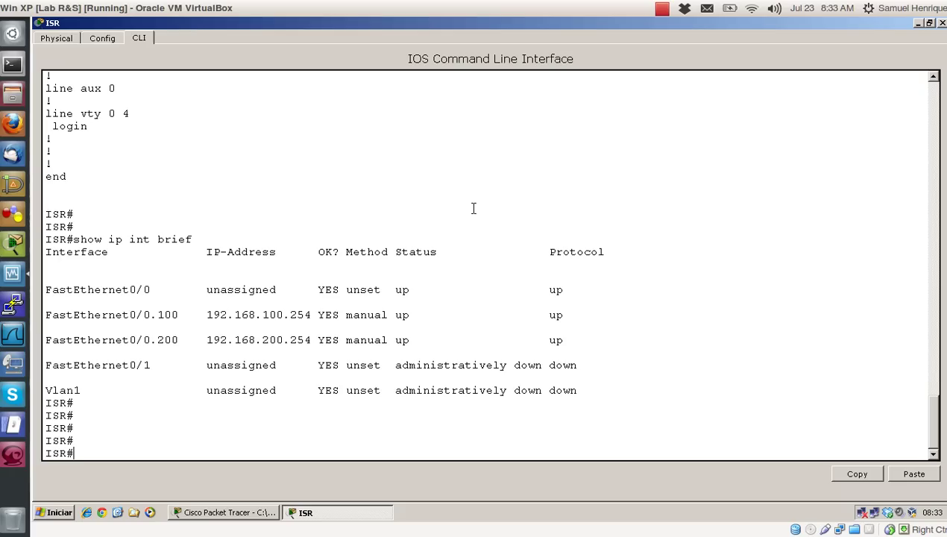
{"action": "type", "text": "en"}
{"action": "key", "text": "Return"}
{"action": "type", "text": "conf t"}
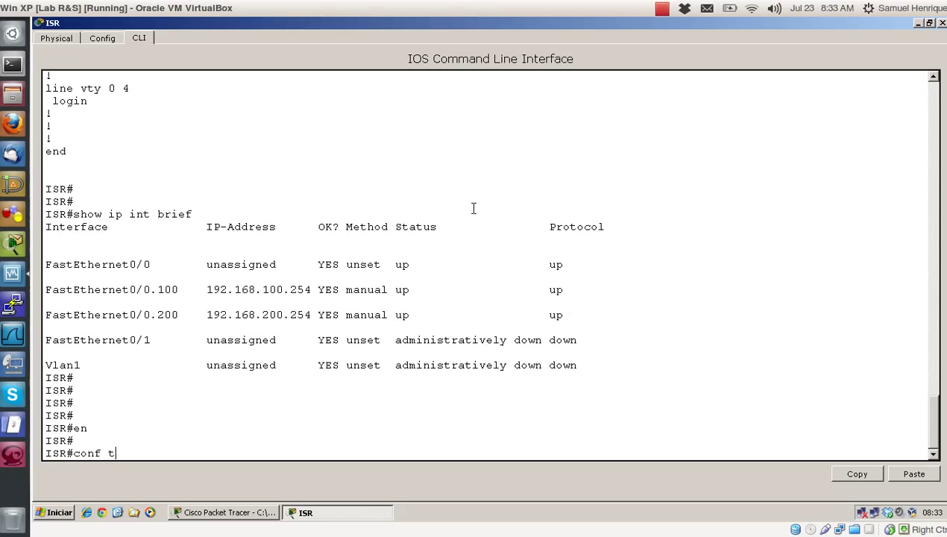
{"action": "key", "text": "Return"}
{"action": "key", "text": "Return"}
{"action": "key", "text": "Return"}
{"action": "key", "text": "Return"}
{"action": "key", "text": "Return"}
{"action": "key", "text": "Return"}
{"action": "key", "text": "Return"}
{"action": "key", "text": "Return"}
{"action": "key", "text": "Return"}
{"action": "key", "text": "Return"}
{"action": "key", "text": "Return"}
{"action": "key", "text": "Return"}
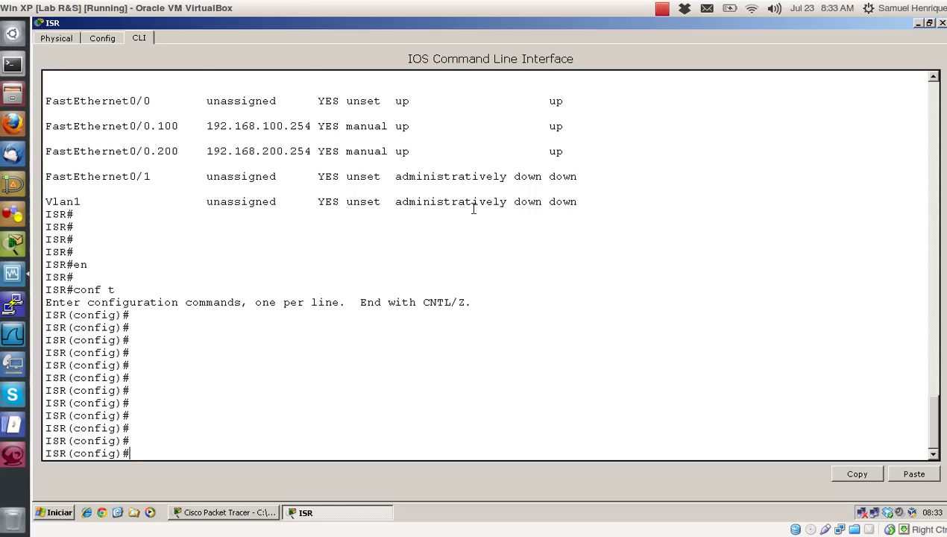
Exclude the router's data VLAN address 192.168.100.254 from DHCP assignment with ip dhcp excluded-address.
{"action": "type", "text": "ip"}
{"action": "type", "text": "dhcp excluded"}
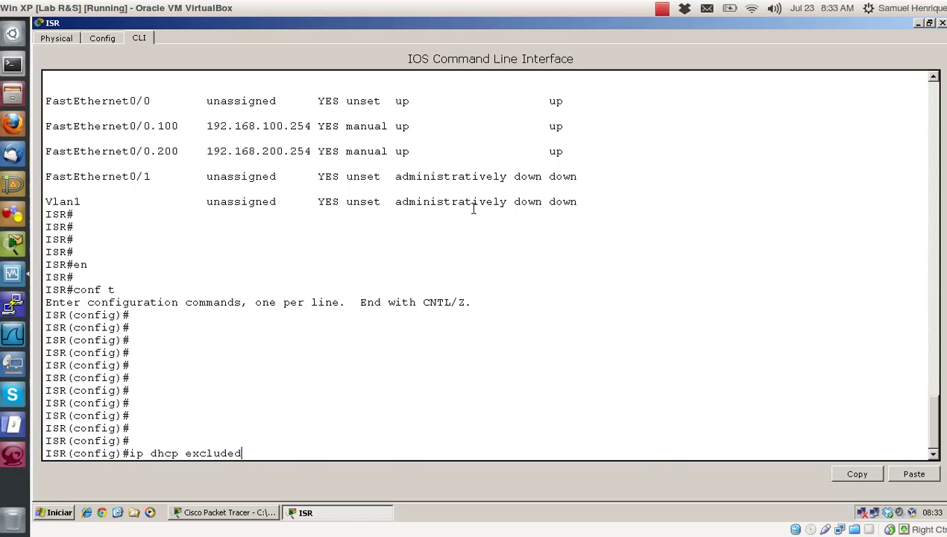
{"action": "type", "text": "-address 192.168.2"}
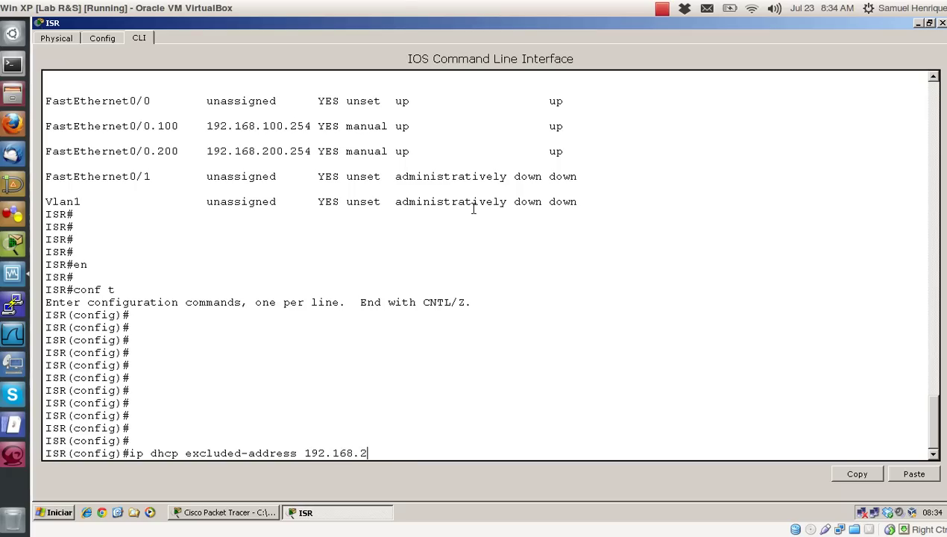
{"action": "key", "text": "BackSpace"}
{"action": "type", "text": "100.254"}
{"action": "key", "text": "Return"}
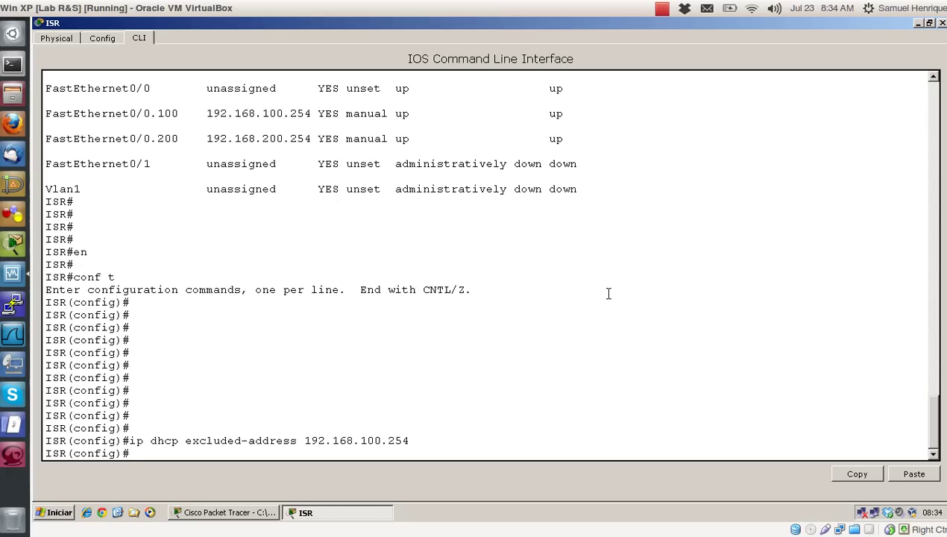
Create a DHCP pool named DHCP-Dados on the router.
{"action": "type", "text": "ip dhcp pool DHCP-"}
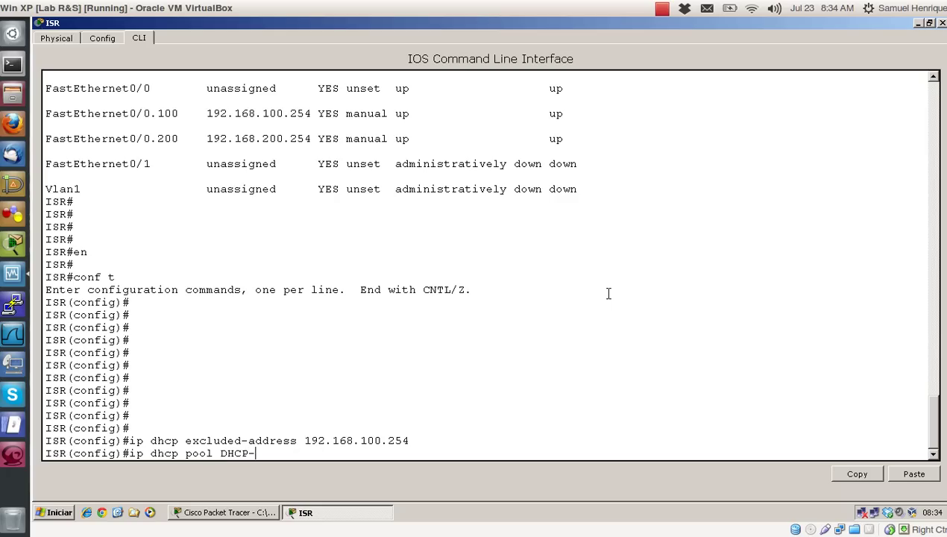
{"action": "type", "text": "Dados"}
{"action": "key", "text": "Return"}
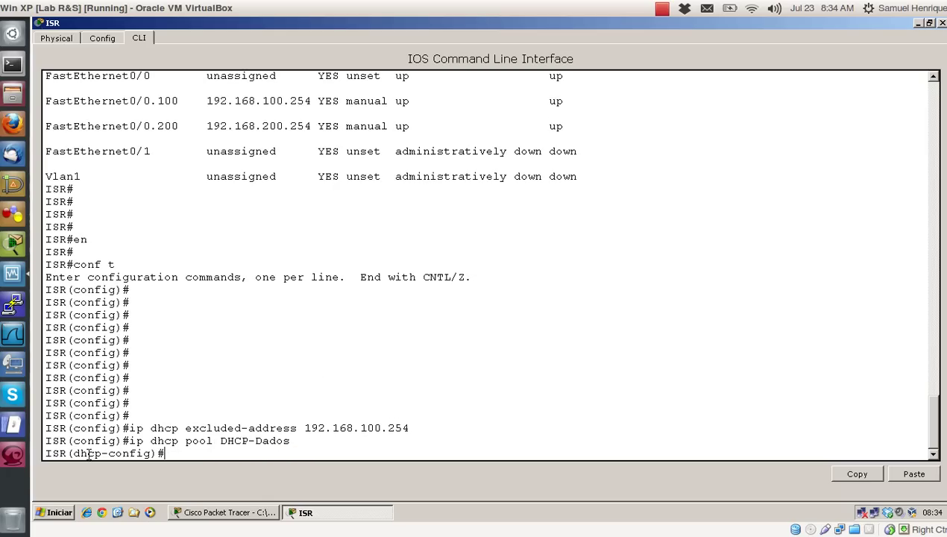
Assign the network 192.168.100.0 with mask 255.255.255.0 to the DHCP-Dados pool.
{"action": "type", "text": "network 192.168.100.0"}
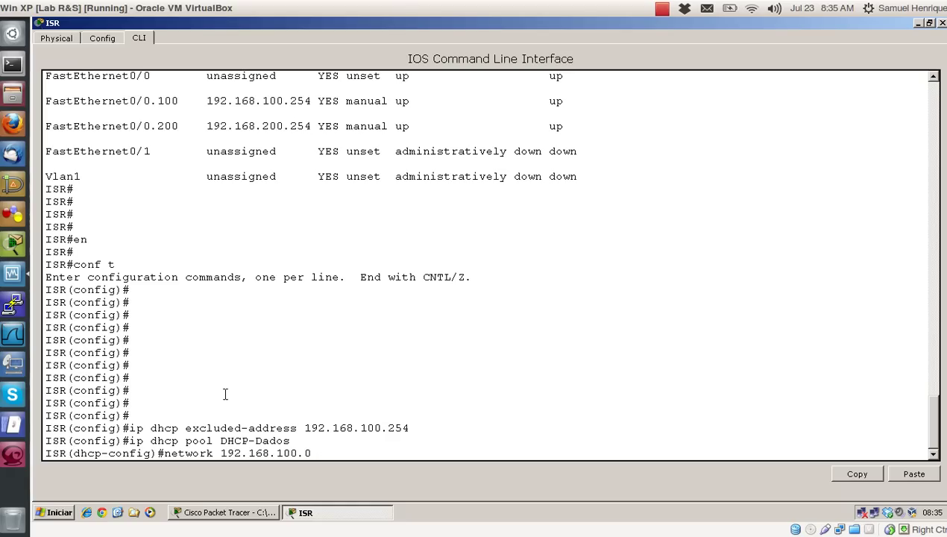
{"action": "type", "text": "  255.255.255.0"}
{"action": "left_click_drag", "start_coordinate": [409, 428], "coordinate": [304, 428]}
{"action": "left_click", "coordinate": [427, 431]}
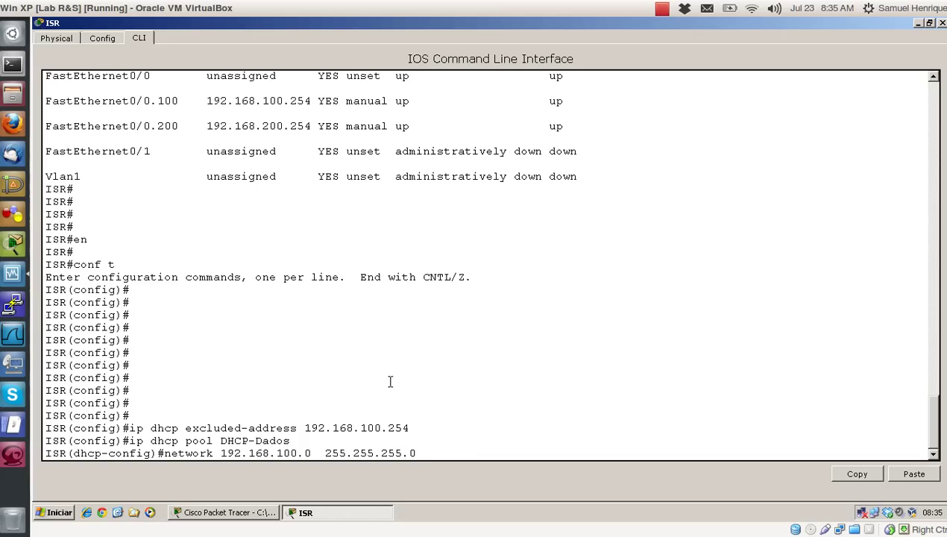
{"action": "key", "text": "BackSpace"}
{"action": "key", "text": "BackSpace"}
{"action": "key", "text": "BackSpace"}
{"action": "key", "text": "BackSpace"}
{"action": "key", "text": "BackSpace"}
{"action": "key", "text": "BackSpace"}
{"action": "key", "text": "BackSpace"}
{"action": "key", "text": "BackSpace"}
{"action": "key", "text": "BackSpace"}
{"action": "key", "text": "BackSpace"}
{"action": "key", "text": "BackSpace"}
{"action": "key", "text": "BackSpace"}
{"action": "key", "text": "BackSpace"}
{"action": "key", "text": "BackSpace"}
{"action": "key", "text": "BackSpace"}
{"action": "key", "text": "BackSpace"}
{"action": "key", "text": "BackSpace"}
{"action": "key", "text": "BackSpace"}
{"action": "key", "text": "BackSpace"}
{"action": "key", "text": "BackSpace"}
{"action": "key", "text": "BackSpace"}
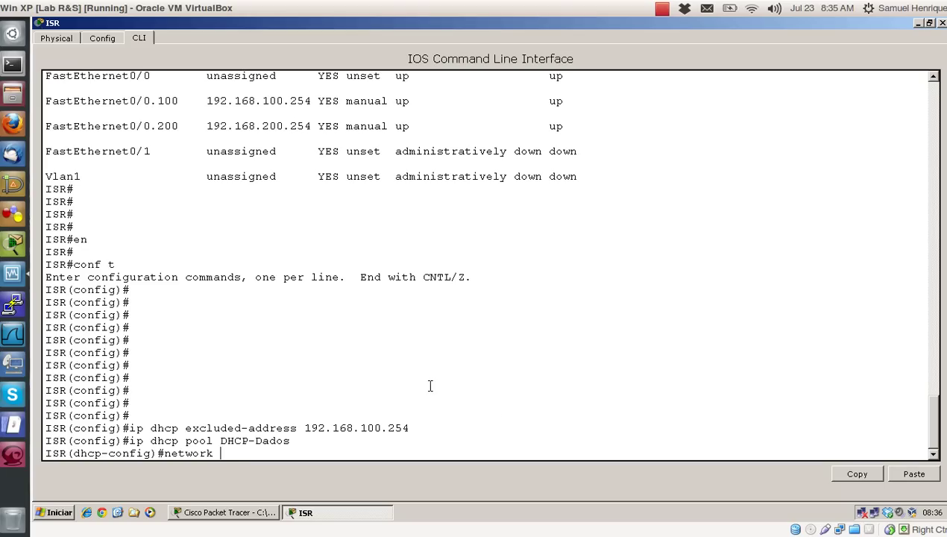
{"action": "type", "text": "192.168.100.0"}
{"action": "type", "text": "255.255.255.0"}
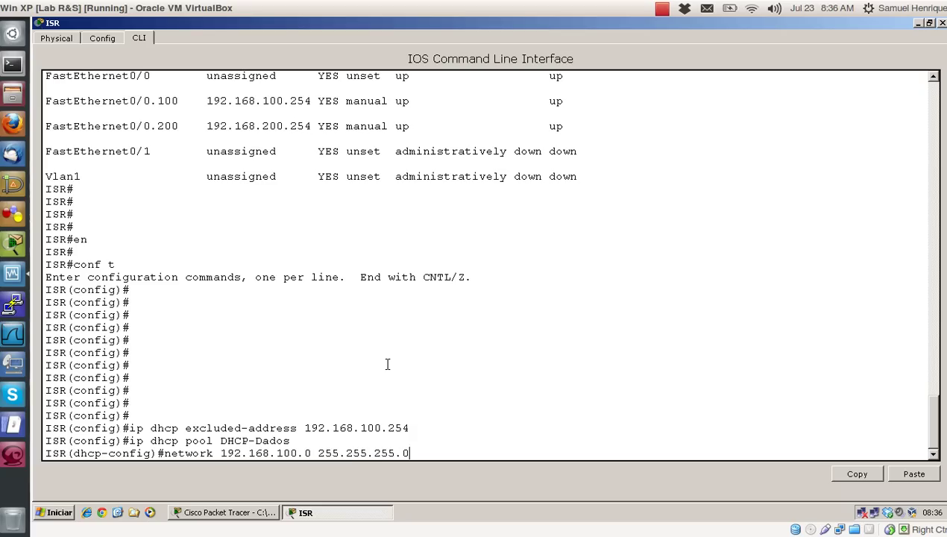
{"action": "key", "text": "Return"}
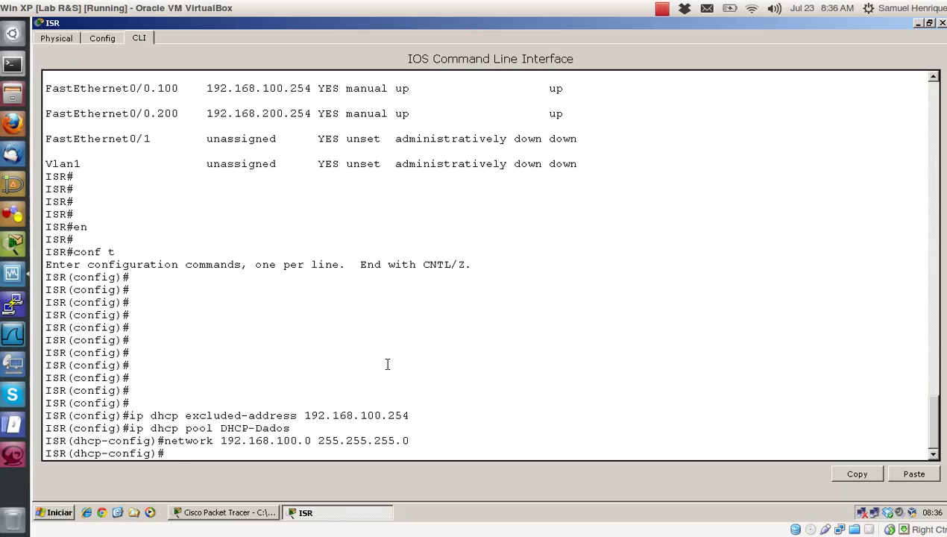
Set the DHCP-Dados pool's default router to 192.168.100.254.
{"action": "type", "text": "default-router 192.168.10"}
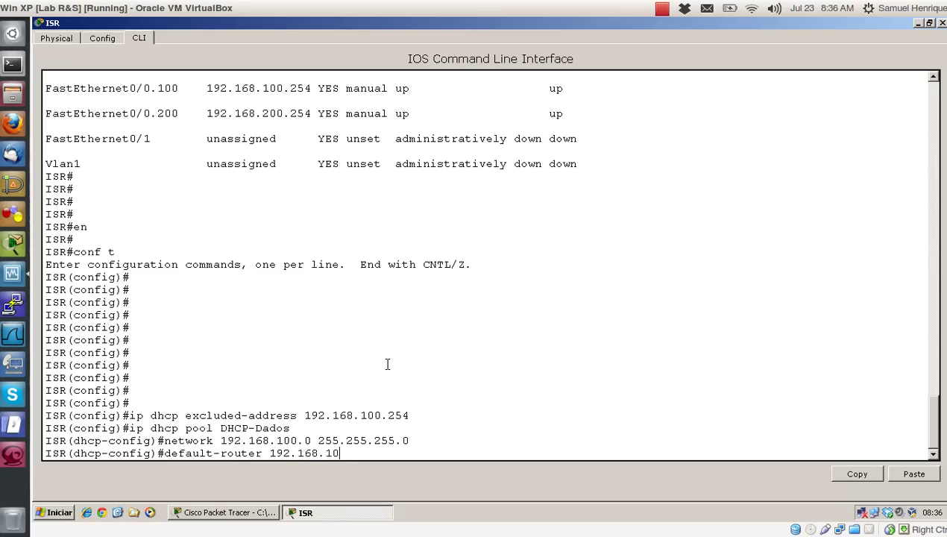
{"action": "type", "text": "0.254"}
{"action": "key", "text": "Return"}
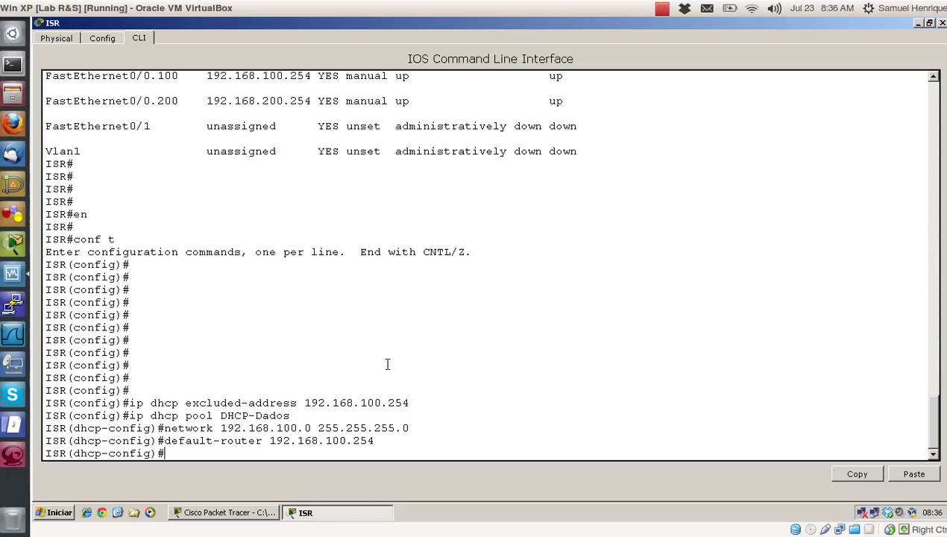
List the commands available in DHCP pool mode, examine the dns-server option and review the pool commands already entered.
{"action": "type", "text": "?"}
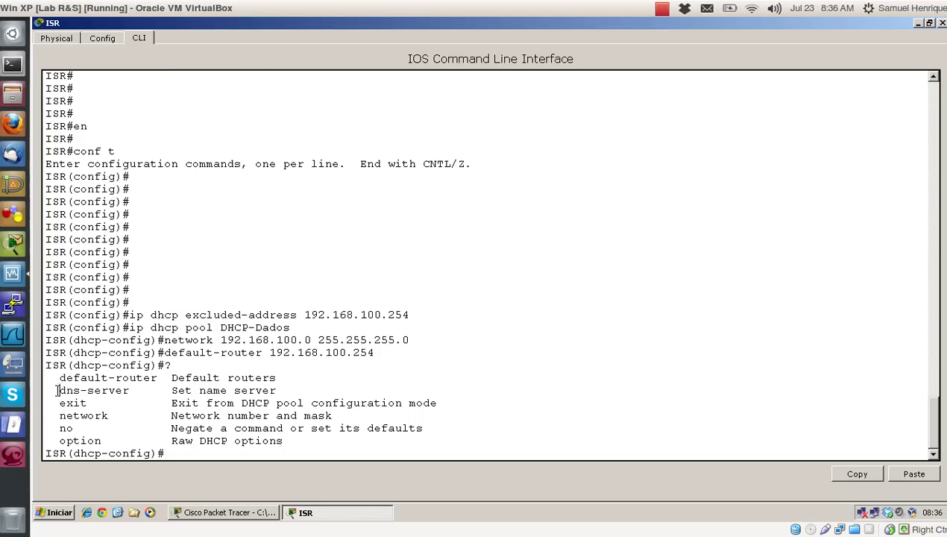
{"action": "left_click_drag", "start_coordinate": [58, 391], "coordinate": [281, 390]}
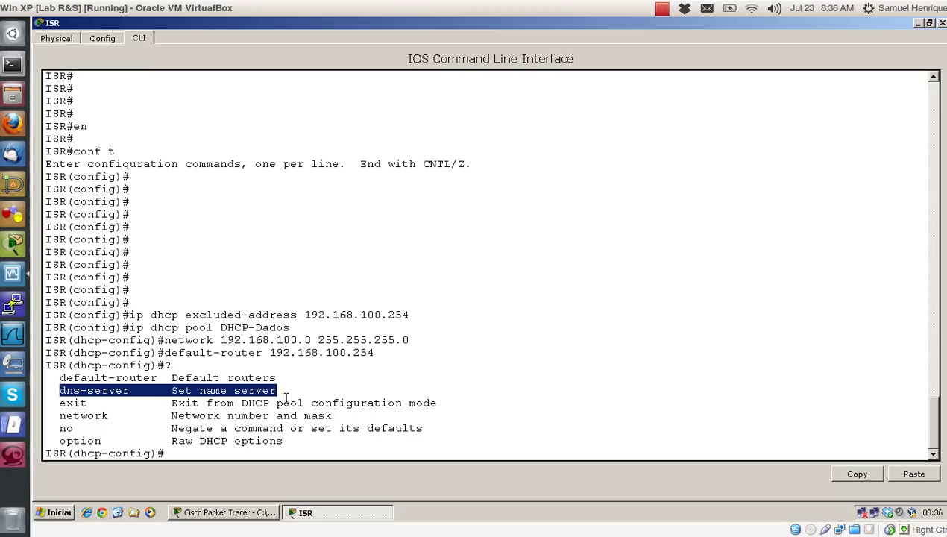
{"action": "left_click", "coordinate": [311, 391]}
{"action": "key", "text": "Return"}
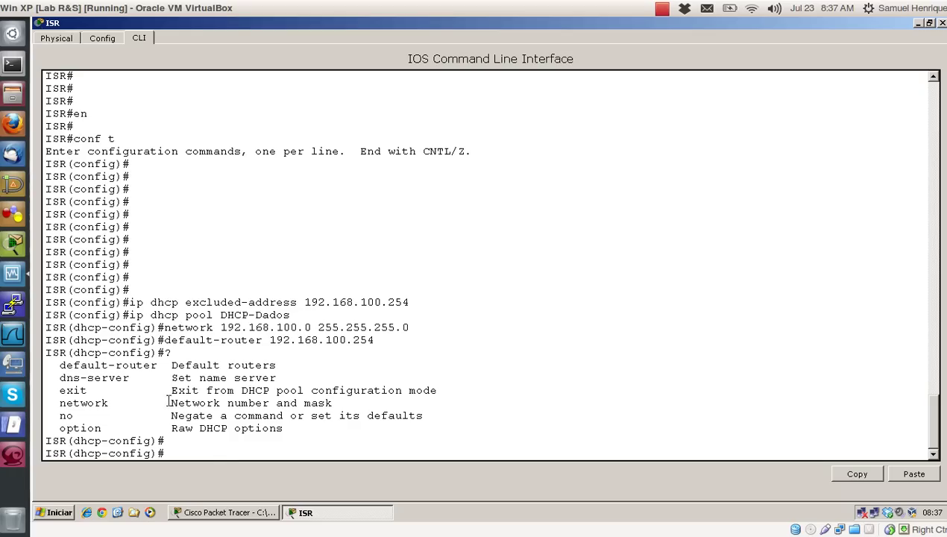
{"action": "left_click_drag", "start_coordinate": [373, 340], "coordinate": [46, 316]}
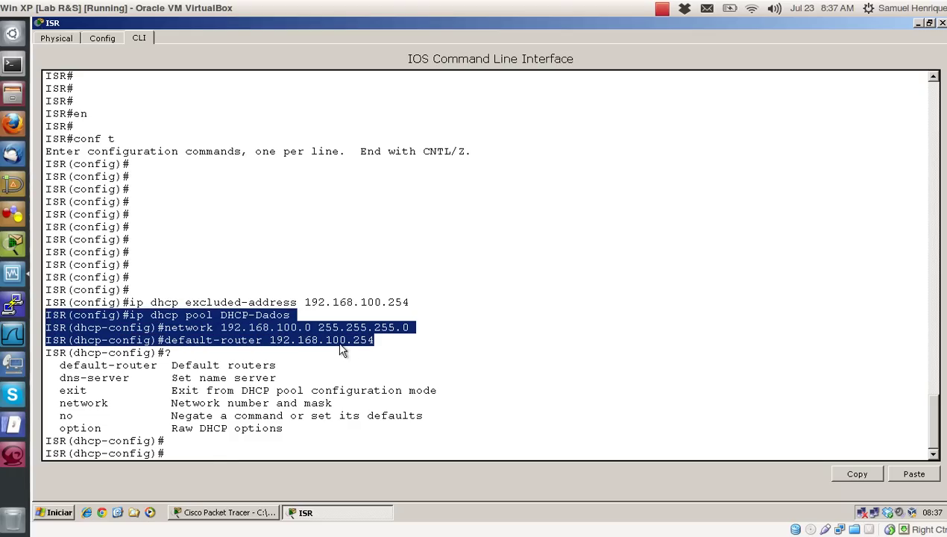
{"action": "left_click", "coordinate": [499, 367]}
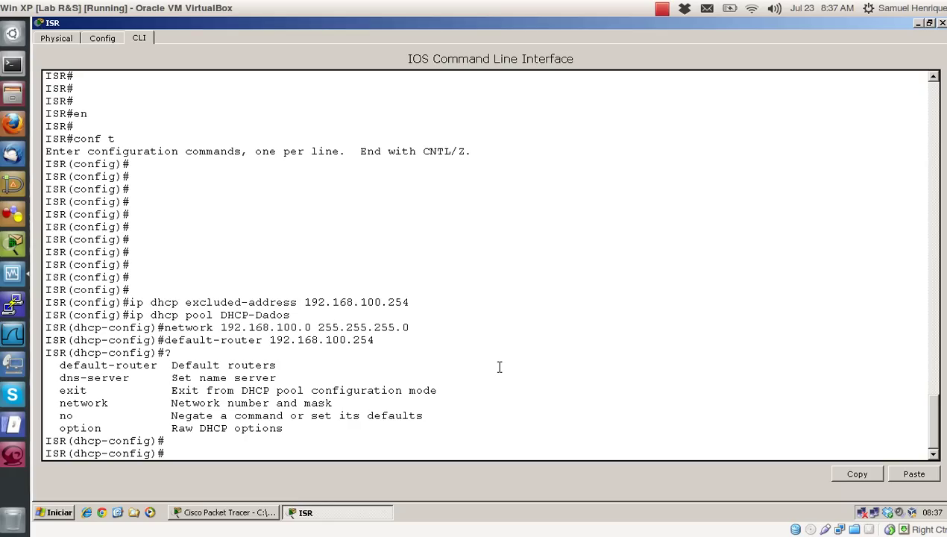
Leave the DHCP pool configuration with exit to return to global configuration mode.
{"action": "key", "text": "Return"}
{"action": "key", "text": "Return"}
{"action": "type", "text": "exit"}
{"action": "key", "text": "Return"}
{"action": "key", "text": "Return"}
{"action": "key", "text": "Return"}
{"action": "key", "text": "Return"}
{"action": "key", "text": "Return"}
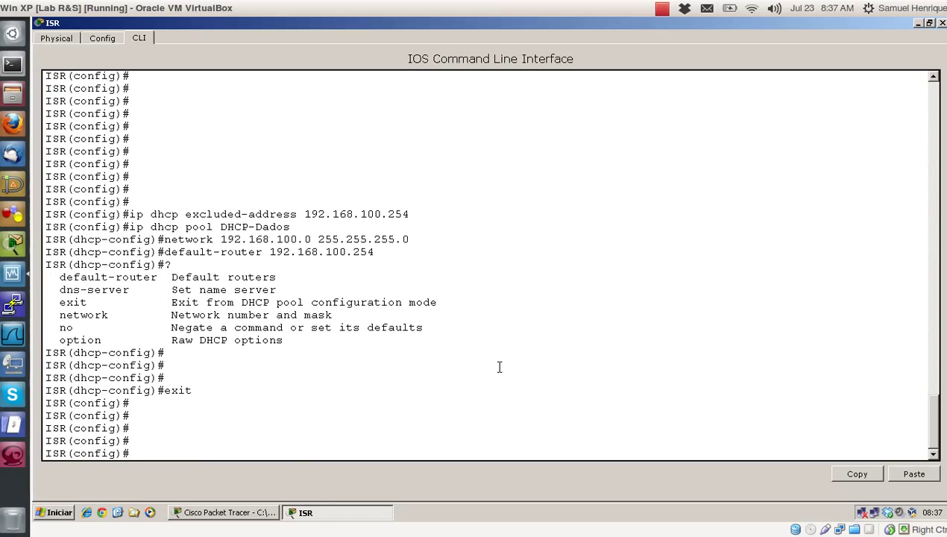
Run do show run on the router and examine the excluded address and the DHCP-Dados pool entries.
{"action": "type", "text": "do show run"}
{"action": "key", "text": "Return"}
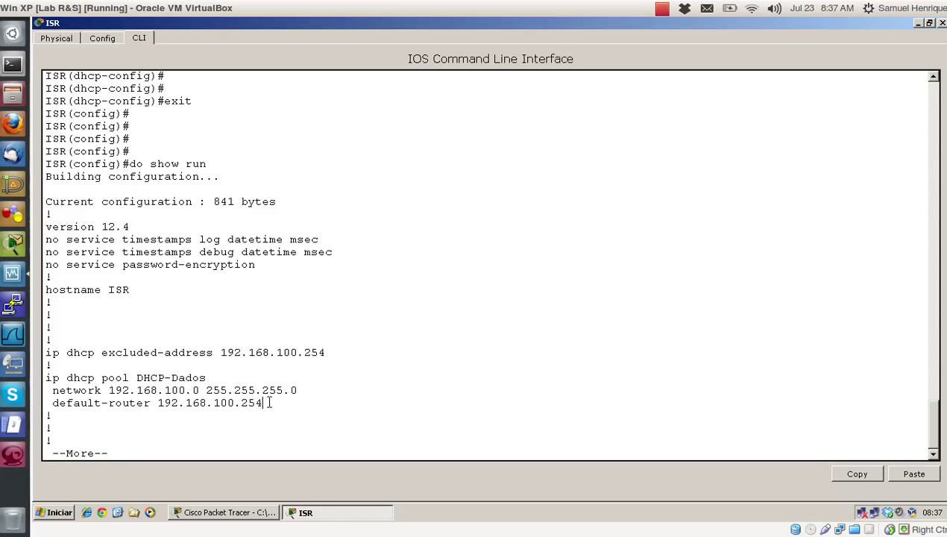
{"action": "left_click_drag", "start_coordinate": [262, 404], "coordinate": [58, 366]}
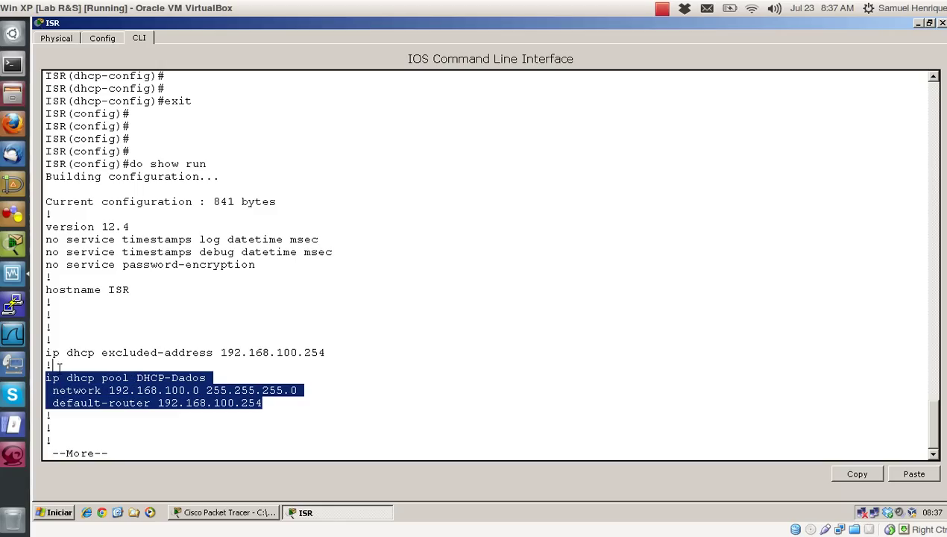
{"action": "left_click", "coordinate": [107, 373]}
{"action": "left_click_drag", "start_coordinate": [265, 403], "coordinate": [27, 377]}
{"action": "left_click", "coordinate": [315, 400]}
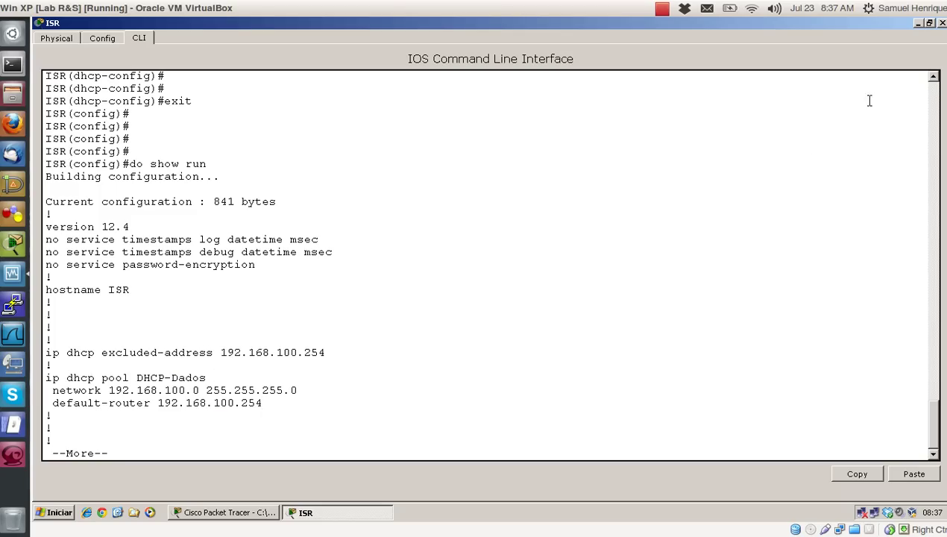
Minimize the router window and check the DHCP-assigned IP configuration of the PC attached to the phone at extension 54001.
{"action": "left_click", "coordinate": [918, 25]}
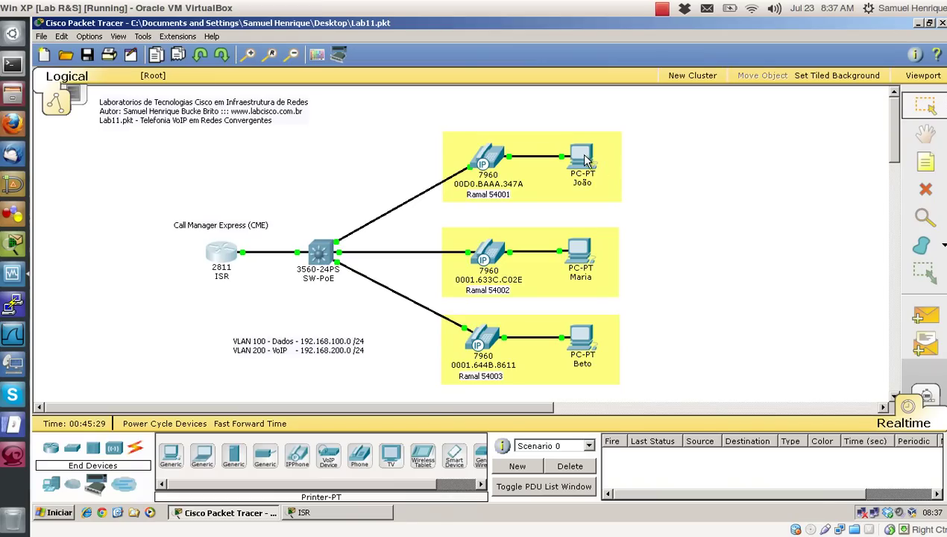
{"action": "left_click", "coordinate": [586, 160]}
{"action": "left_click", "coordinate": [694, 100]}
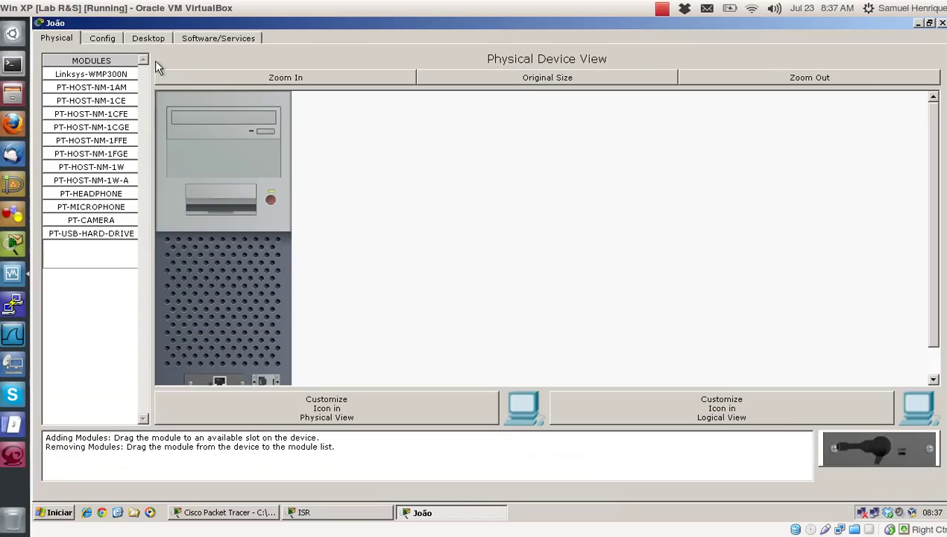
{"action": "left_click", "coordinate": [149, 38]}
{"action": "left_click", "coordinate": [94, 97]}
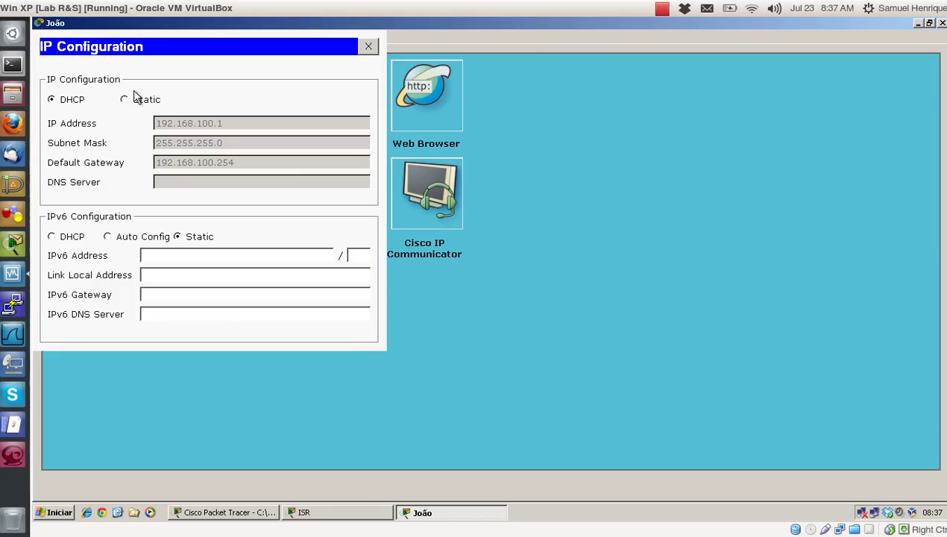
{"action": "left_click", "coordinate": [368, 47]}
Open that PC's command prompt and run ipconfig to check its address settings.
{"action": "left_click", "coordinate": [346, 88]}
{"action": "type", "text": "ipconfig"}
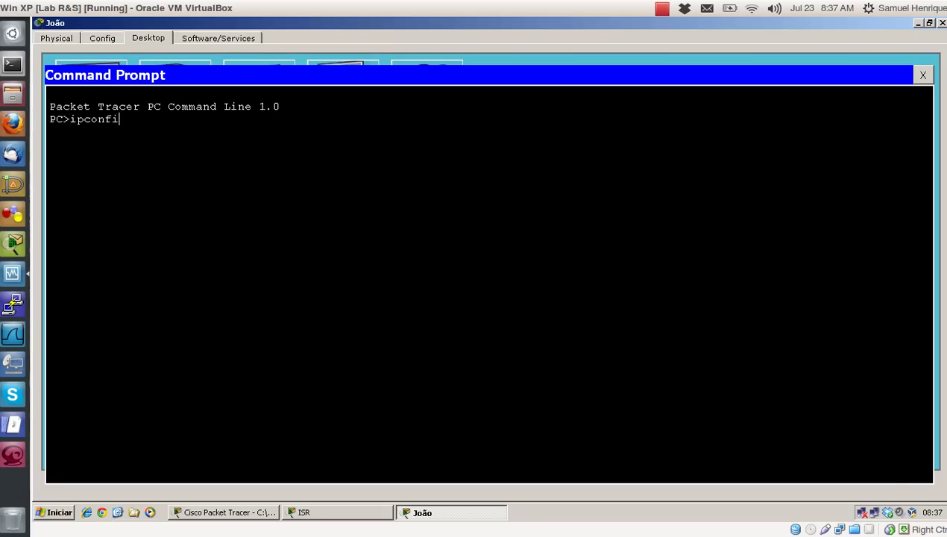
{"action": "key", "text": "Return"}
{"action": "key", "text": "Return"}
Ping the gateway 192.168.100.254 from the PC, and close its command prompt and device window.
{"action": "type", "text": "ping 192.168"}
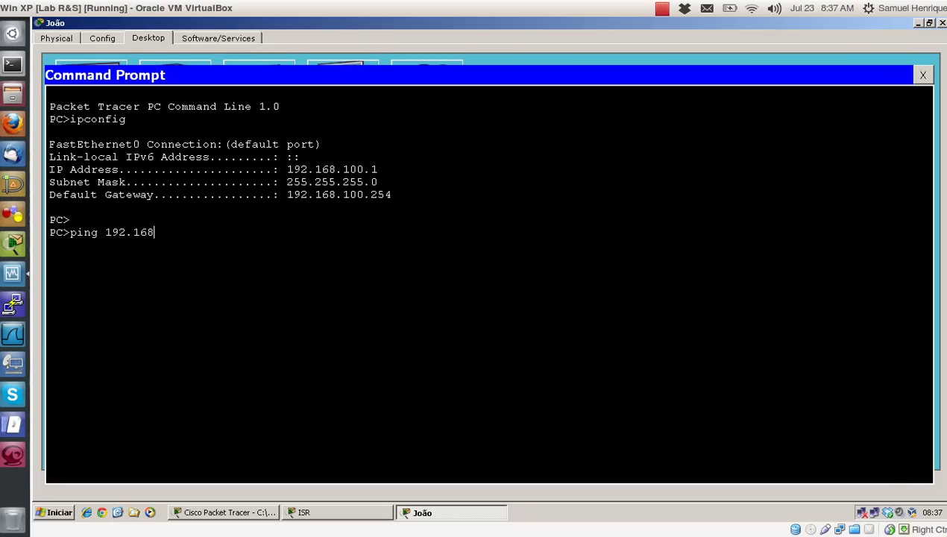
{"action": "type", "text": ".100.254"}
{"action": "key", "text": "Return"}
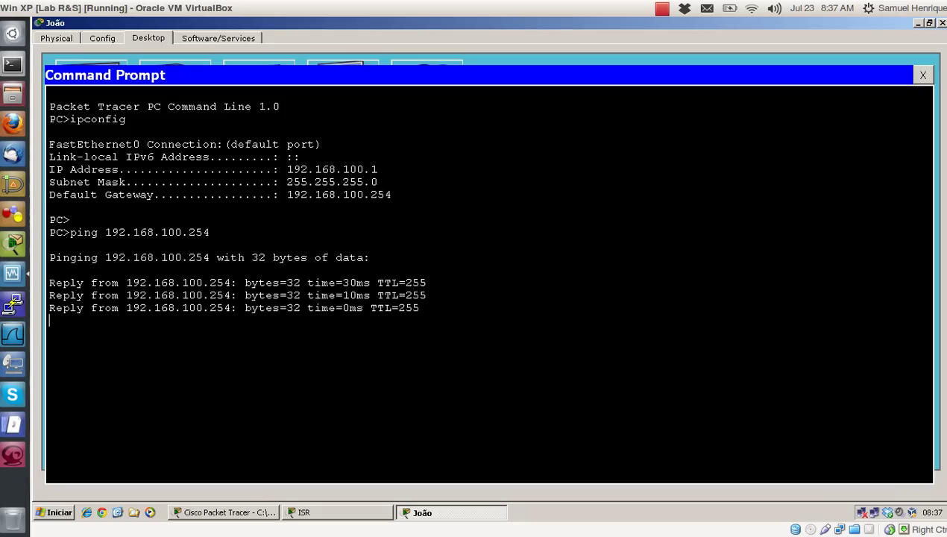
{"action": "left_click", "coordinate": [925, 76]}
{"action": "left_click", "coordinate": [941, 23]}
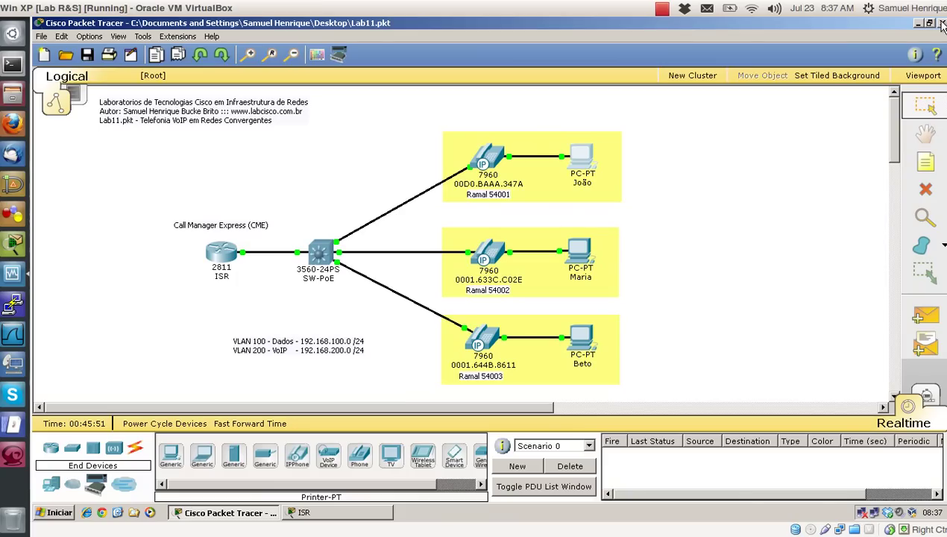
Check the IP settings and display of the IP phone at extension 54001, and close its window.
{"action": "mouse_move", "coordinate": [495, 155]}
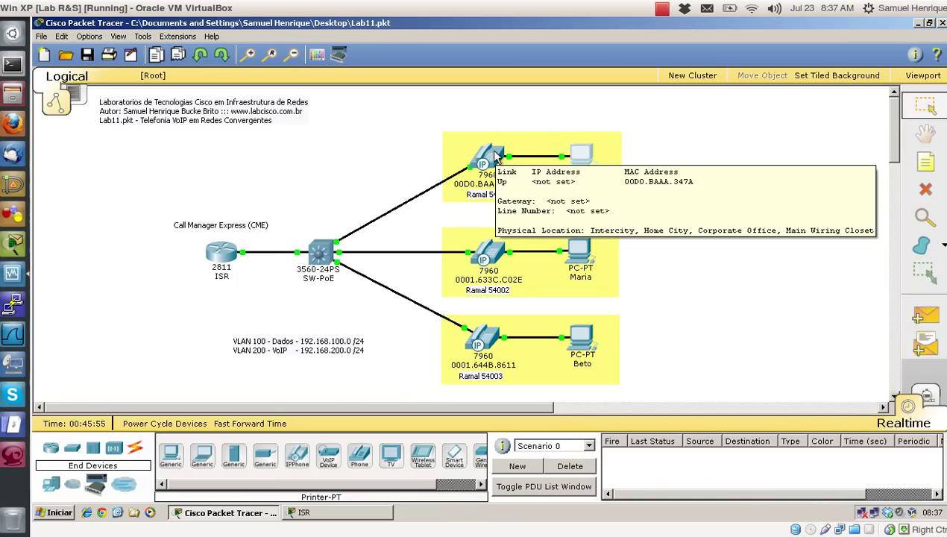
{"action": "left_click", "coordinate": [489, 153]}
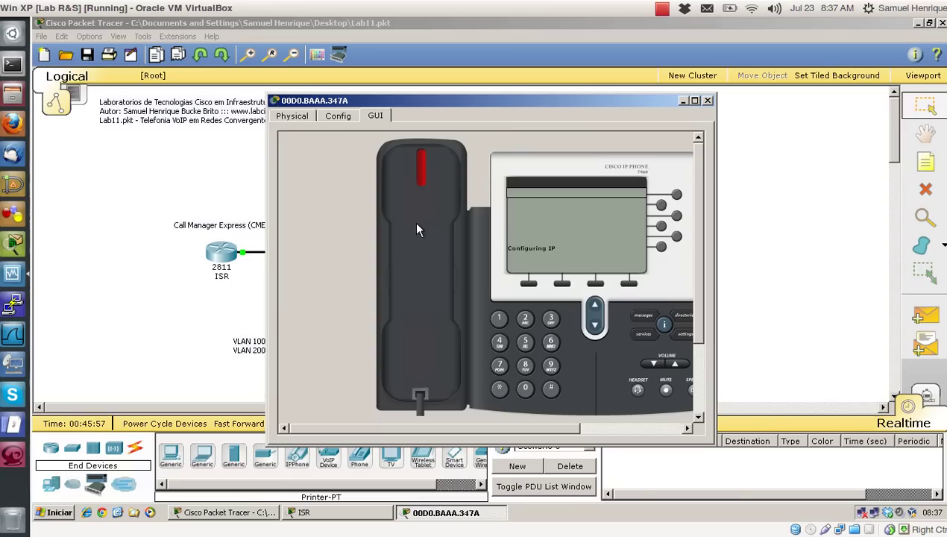
{"action": "left_click", "coordinate": [708, 100]}
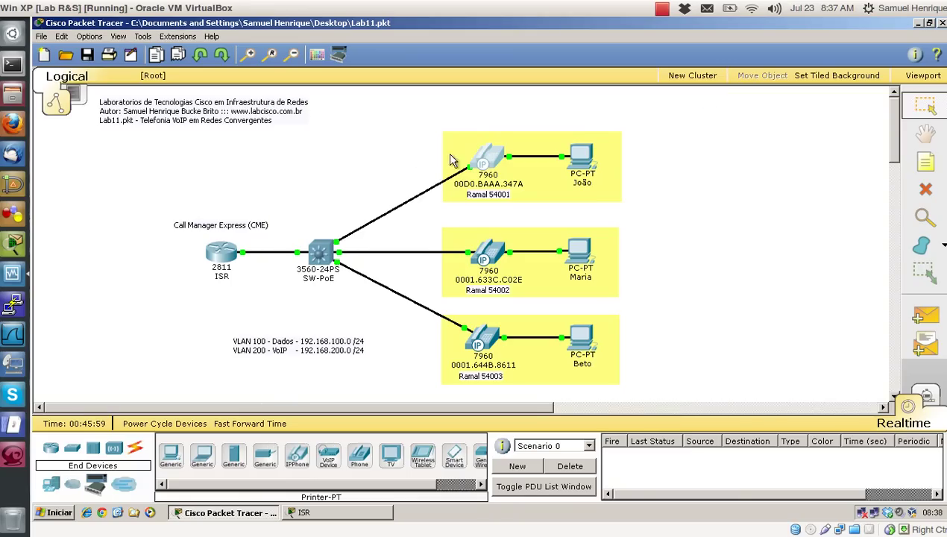
Reopen the ISR router's command line maximized, page through the rest of the running configuration to the config prompt, and minimize the window.
{"action": "mouse_move", "coordinate": [501, 159]}
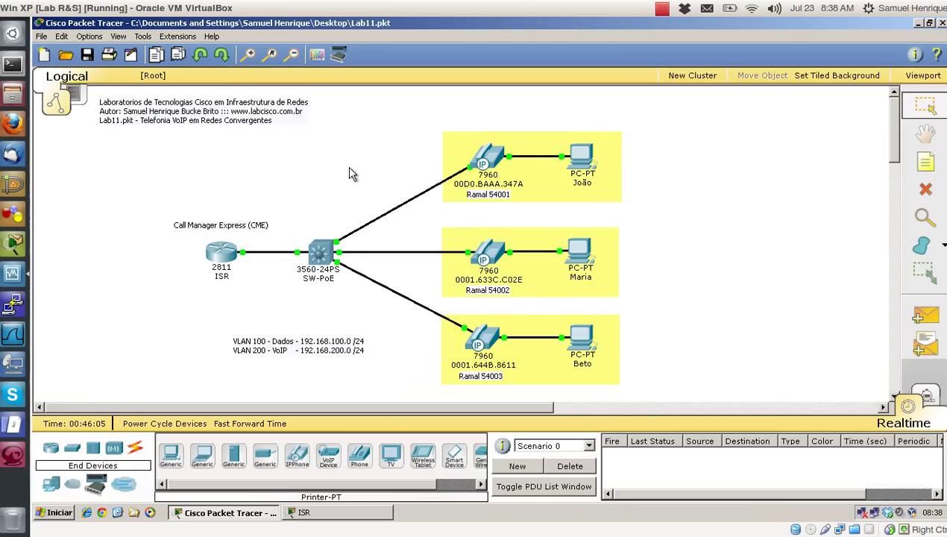
{"action": "left_click", "coordinate": [224, 252]}
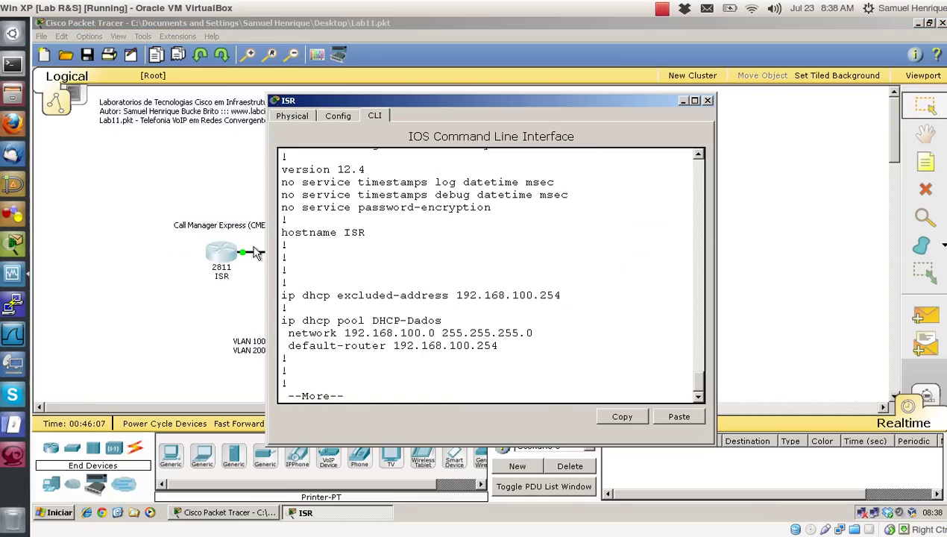
{"action": "left_click", "coordinate": [694, 101]}
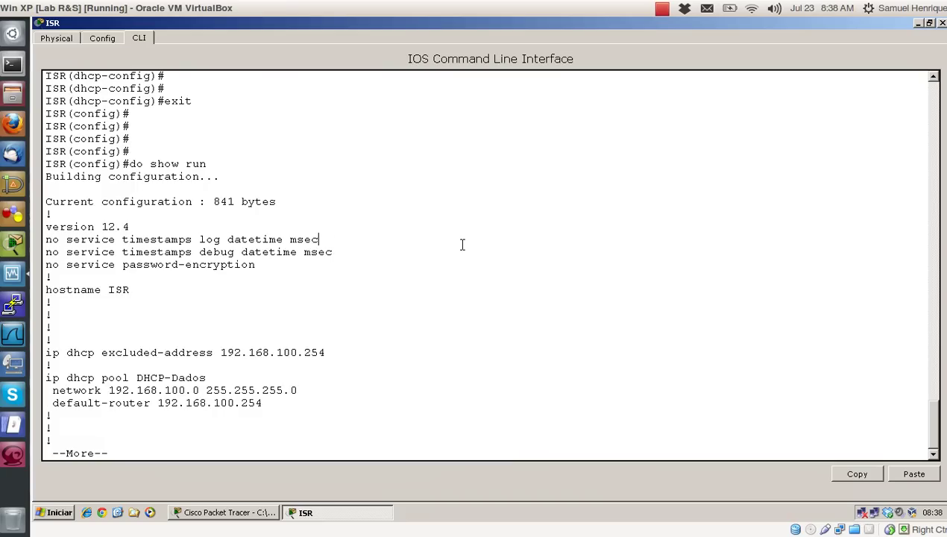
{"action": "key", "text": "space"}
{"action": "key", "text": "space"}
{"action": "key", "text": "space"}
{"action": "key", "text": "Return"}
{"action": "key", "text": "Return"}
{"action": "key", "text": "Return"}
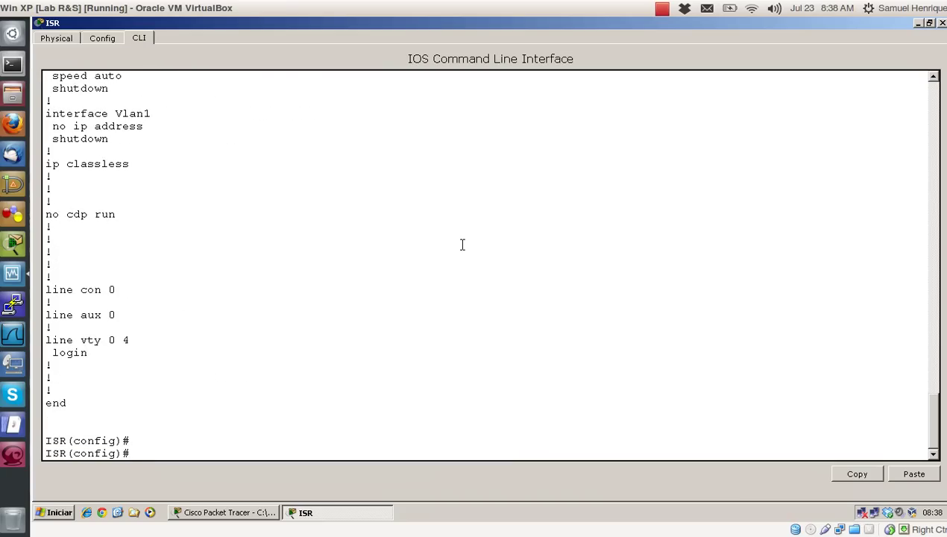
{"action": "left_click", "coordinate": [918, 24]}
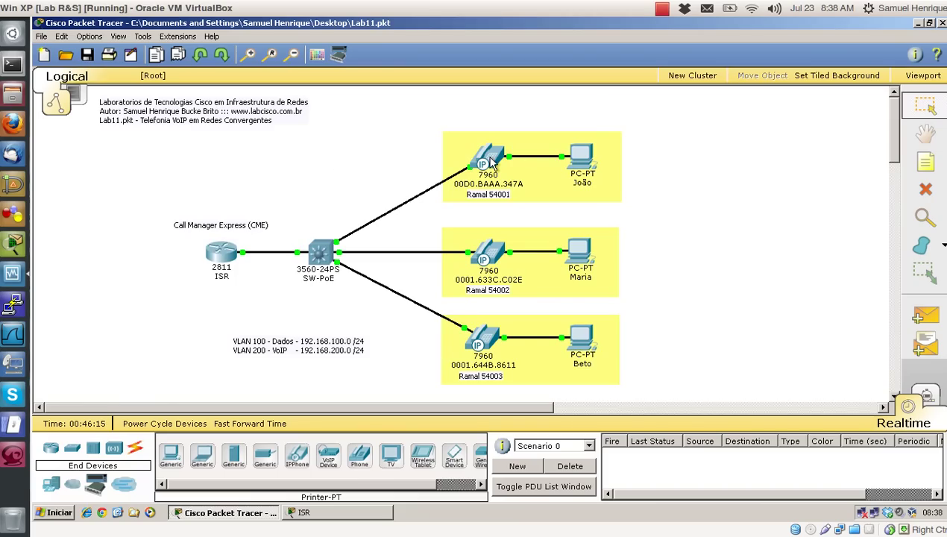
{"action": "mouse_move", "coordinate": [490, 162]}
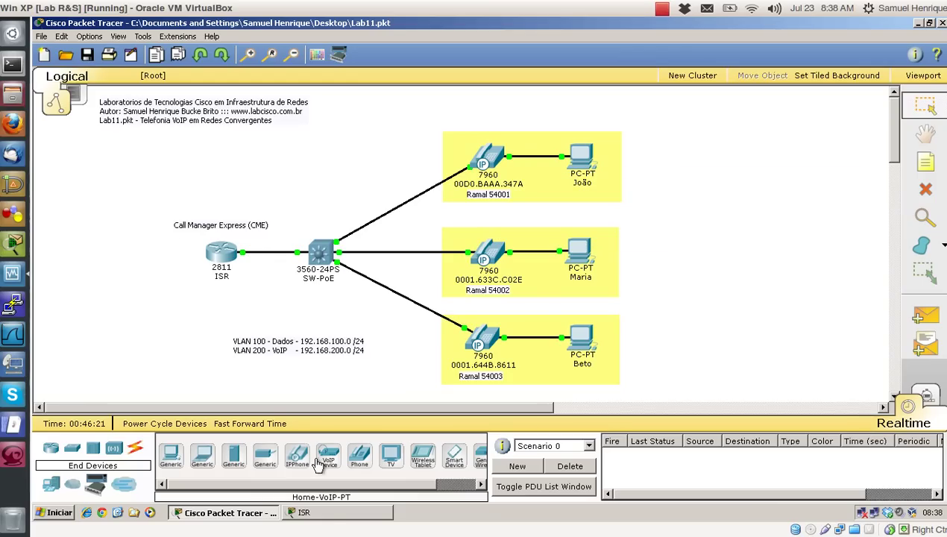
Return to the ISR command line and try to exclude 192.168.200.254 from DHCP assignment.
{"action": "left_click", "coordinate": [333, 513]}
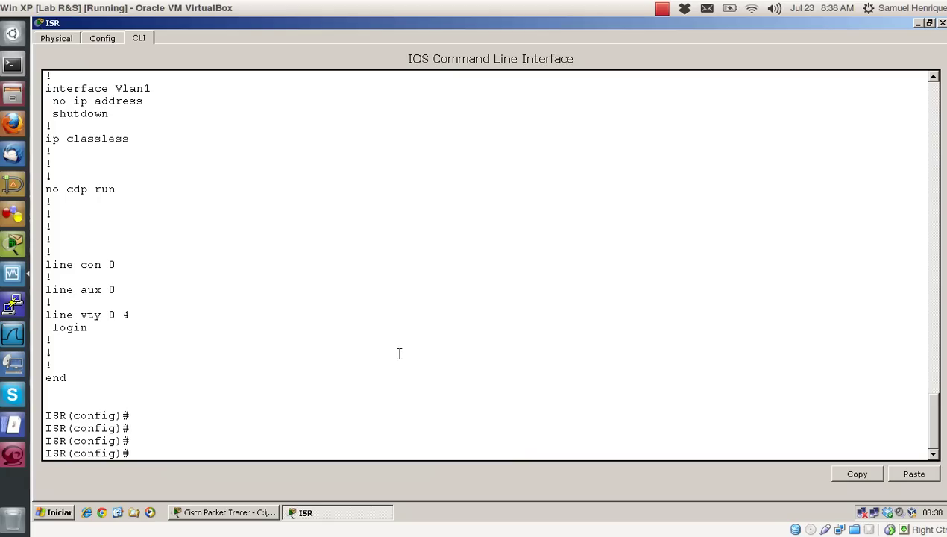
{"action": "key", "text": "Return"}
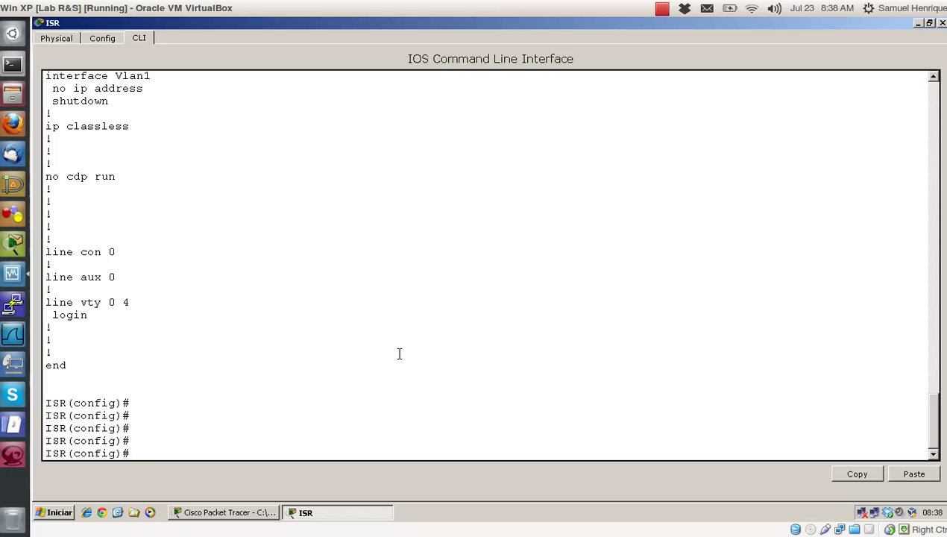
{"action": "type", "text": "ip dchp"}
{"action": "key", "text": "BackSpace"}
{"action": "key", "text": "BackSpace"}
{"action": "key", "text": "BackSpace"}
{"action": "key", "text": "BackSpace"}
{"action": "type", "text": "hdcp excluded-address"}
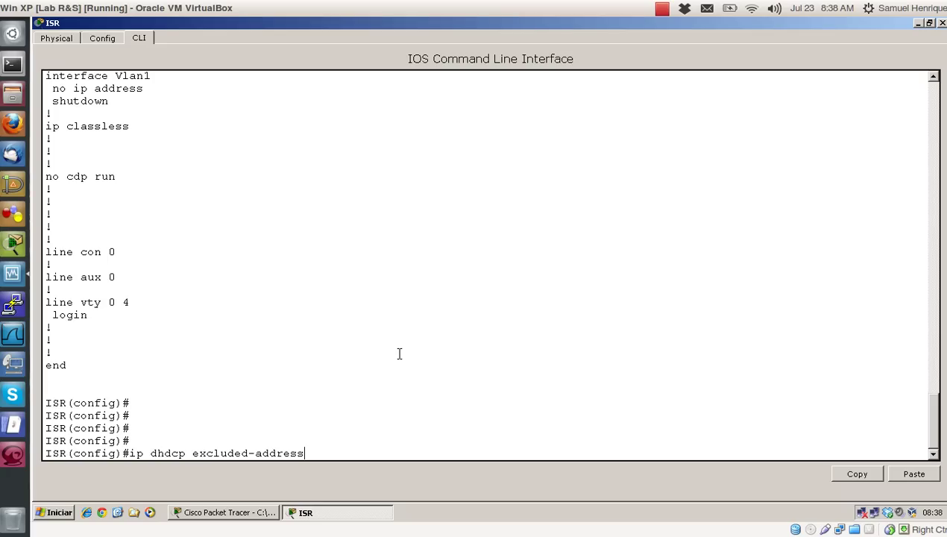
{"action": "type", "text": " 192.168.200.254"}
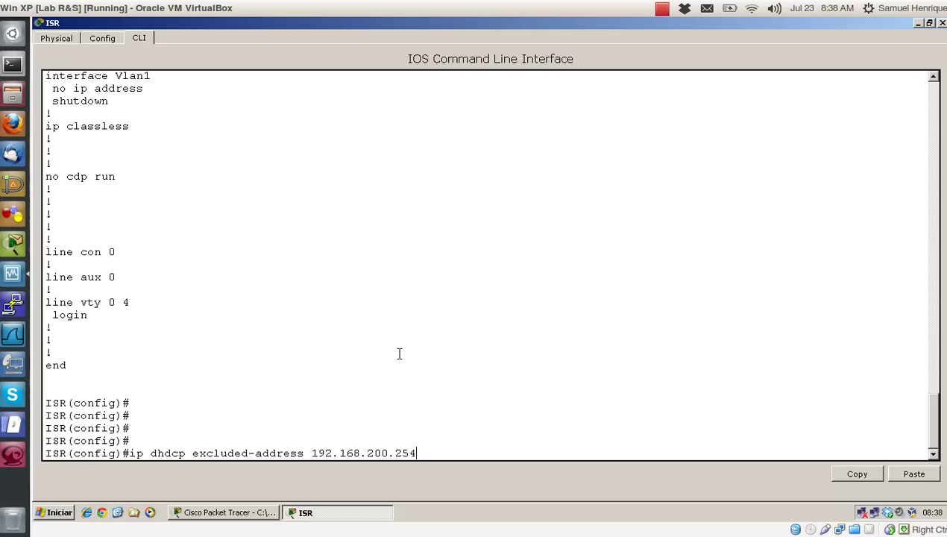
{"action": "key", "text": "Return"}
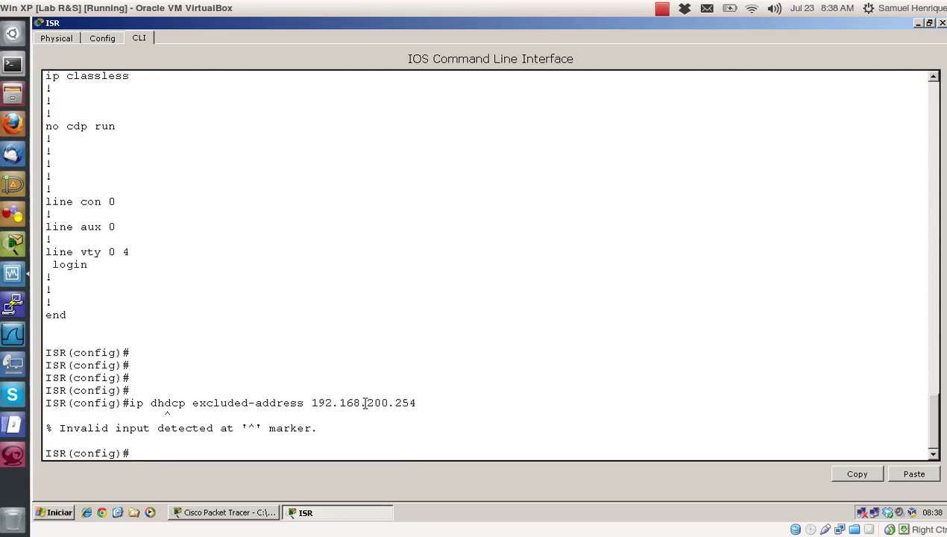
Recall the exclusion command, correct the misspelled keyword, and run ip dhcp excluded-address 192.168.200.254.
{"action": "key", "text": "Up"}
{"action": "key", "text": "Left"}
{"action": "key", "text": "Left"}
{"action": "key", "text": "Left"}
{"action": "key", "text": "Left"}
{"action": "key", "text": "Left"}
{"action": "key", "text": "Left"}
{"action": "key", "text": "Left"}
{"action": "key", "text": "Left"}
{"action": "key", "text": "Left"}
{"action": "key", "text": "Left"}
{"action": "key", "text": "Left"}
{"action": "key", "text": "Left"}
{"action": "key", "text": "Left"}
{"action": "key", "text": "Left"}
{"action": "key", "text": "Left"}
{"action": "key", "text": "Left"}
{"action": "key", "text": "Left"}
{"action": "key", "text": "Left"}
{"action": "key", "text": "Left"}
{"action": "key", "text": "Left"}
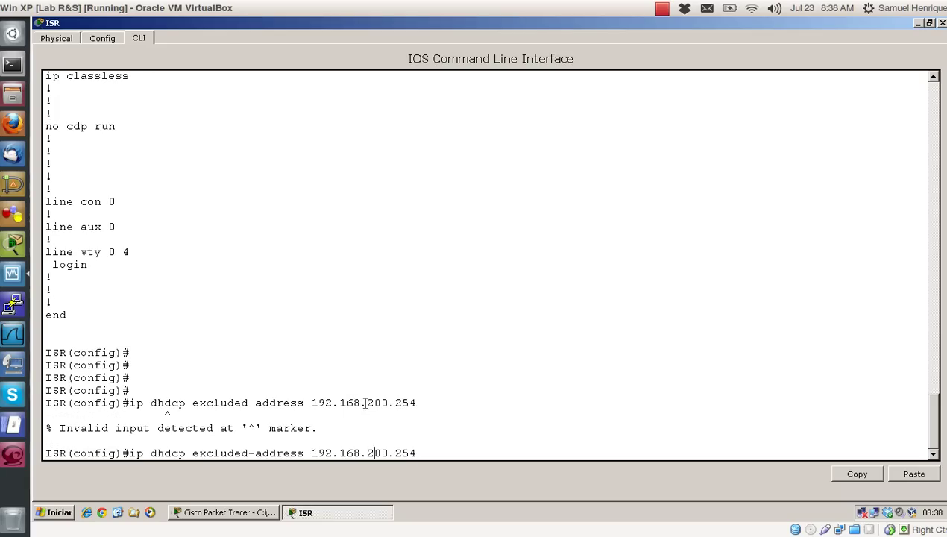
{"action": "key", "text": "BackSpace"}
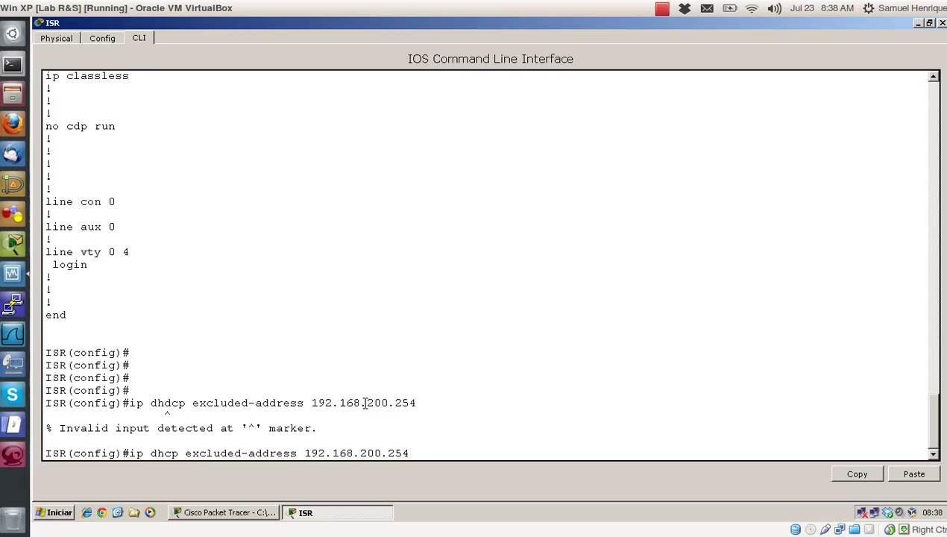
{"action": "key", "text": "Return"}
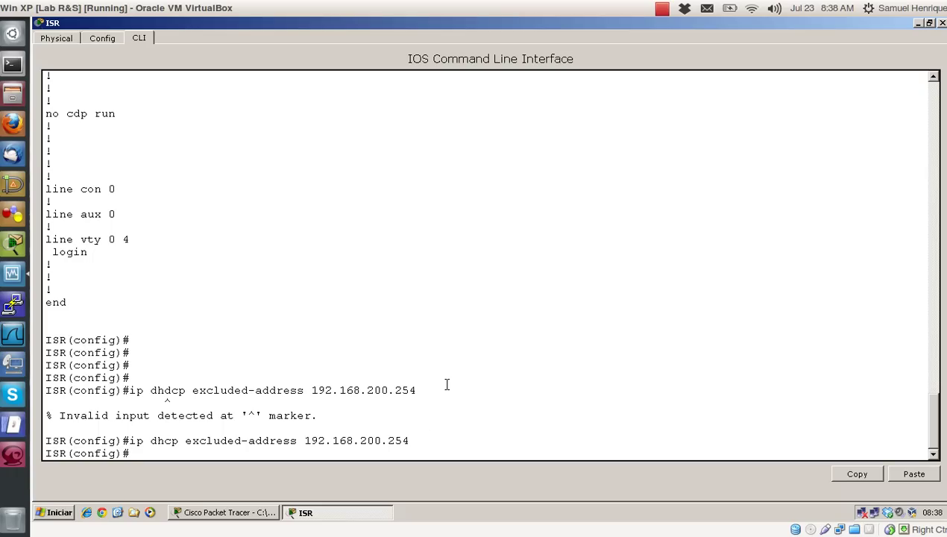
Create the DHCP pool DHCP-VoIP with network 192.168.200.0 255.255.255.0 and default router 192.168.200.254.
{"action": "type", "text": "ip dhcp pool DHCP-VoIP"}
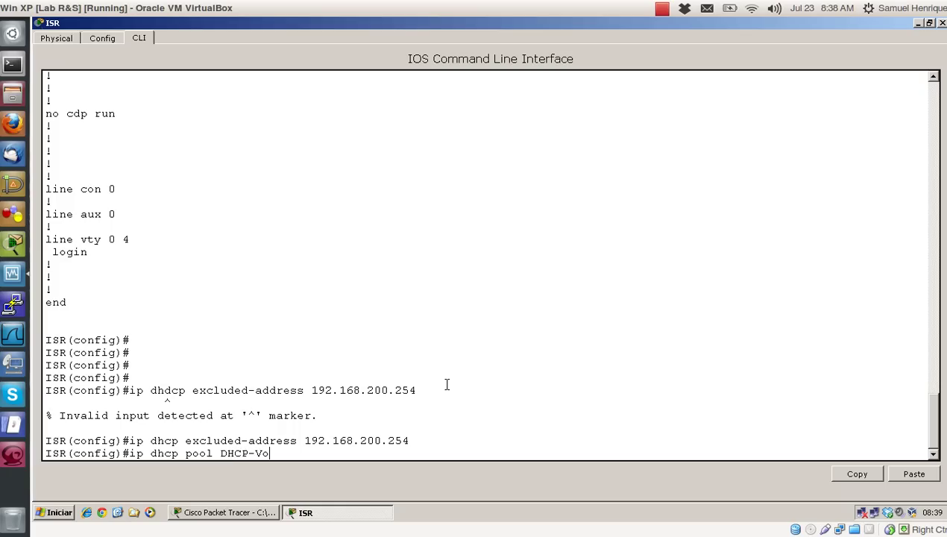
{"action": "key", "text": "Return"}
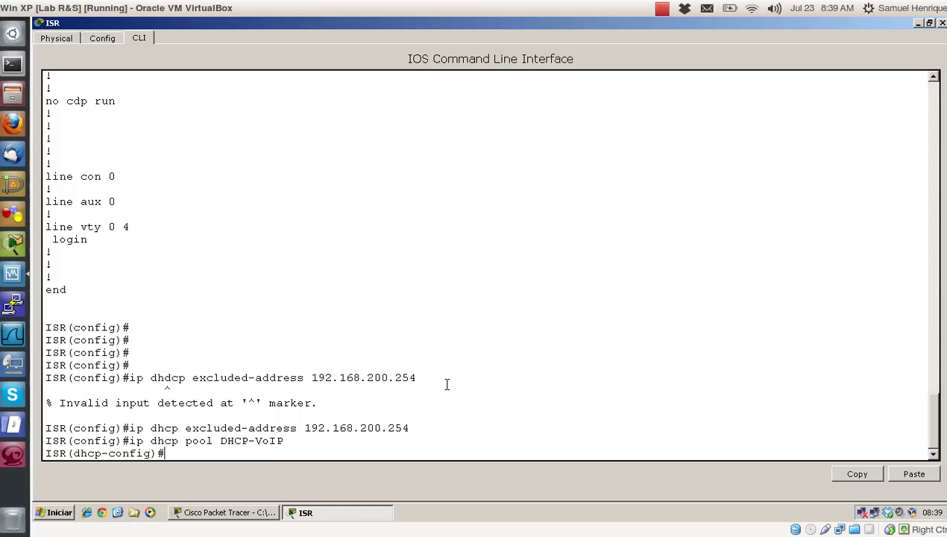
{"action": "type", "text": "network 192.168.200.0 2"}
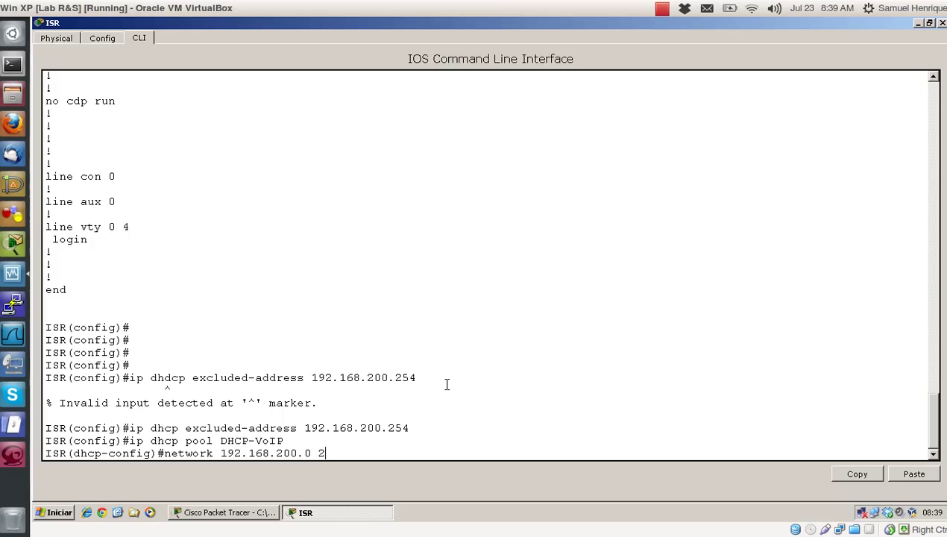
{"action": "type", "text": "55.255.255.0"}
{"action": "key", "text": "Return"}
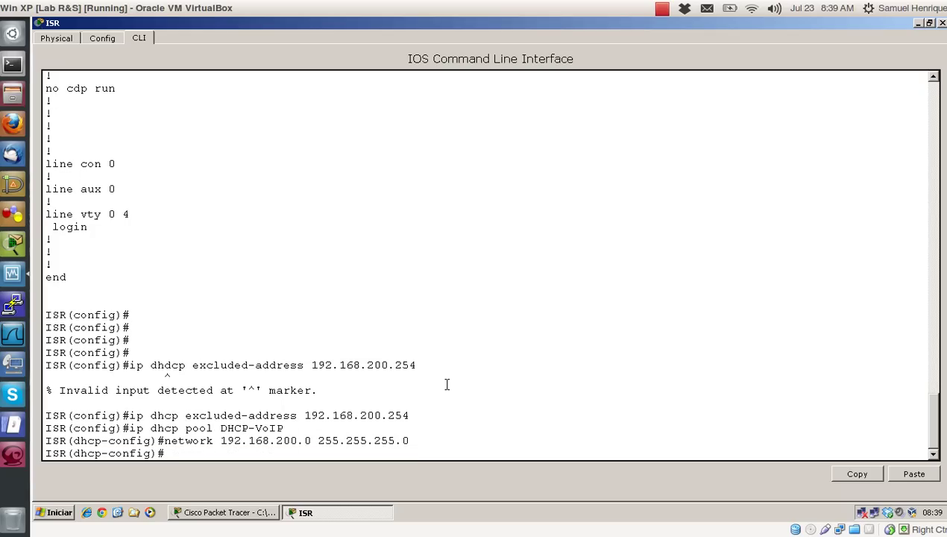
{"action": "type", "text": "default-router 192.16"}
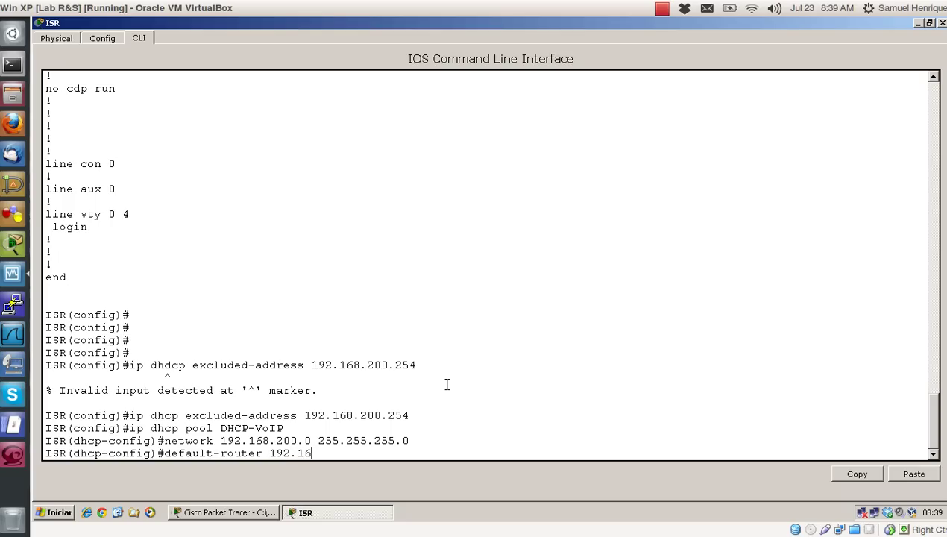
{"action": "type", "text": "8.200.254"}
{"action": "key", "text": "Return"}
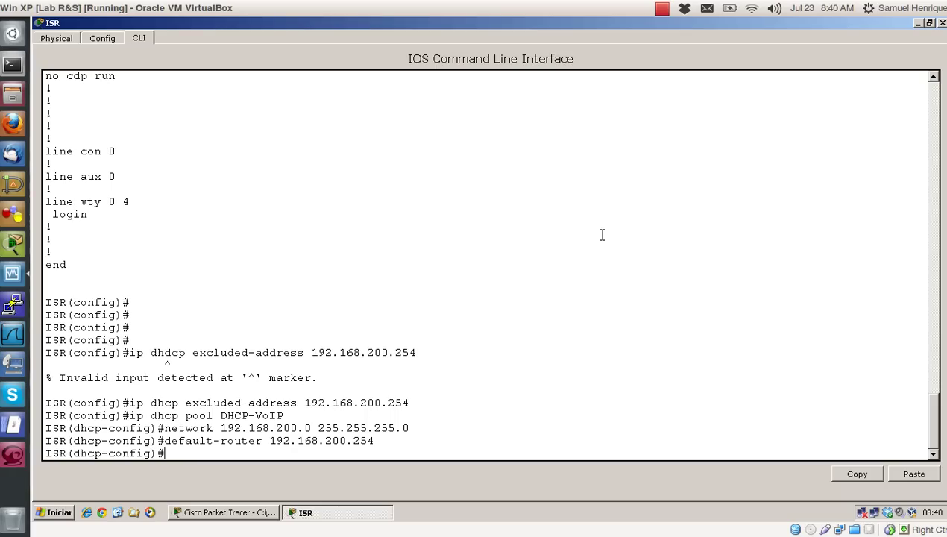
Add DHCP option 150 with an IP address starting with 192.168 to the DHCP-VoIP pool.
{"action": "type", "text": "option 150"}
{"action": "type", "text": "ip 192.168"}
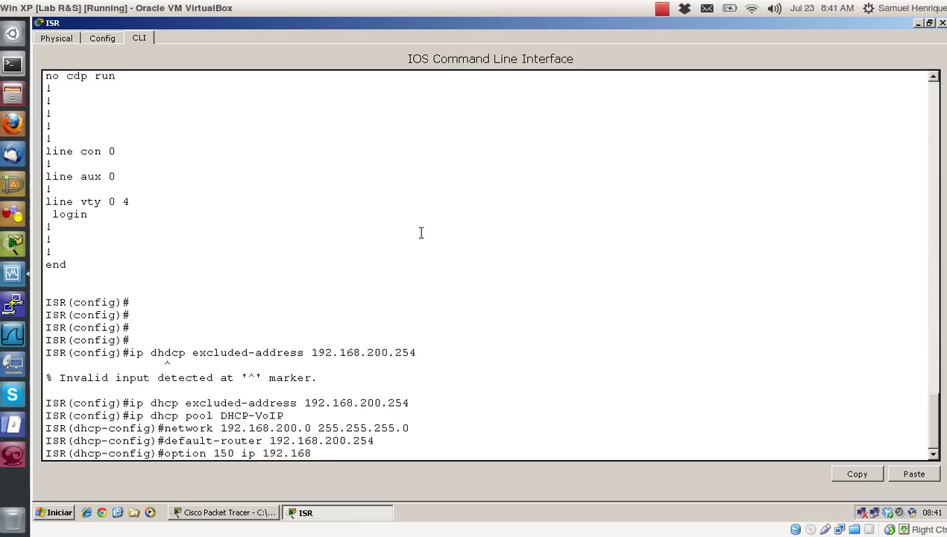
Complete the DHCP-VoIP pool's option 150 command with the TFTP server address 192.168.200.254.
{"action": "type", "text": ".200.254"}
{"action": "key", "text": "Return"}
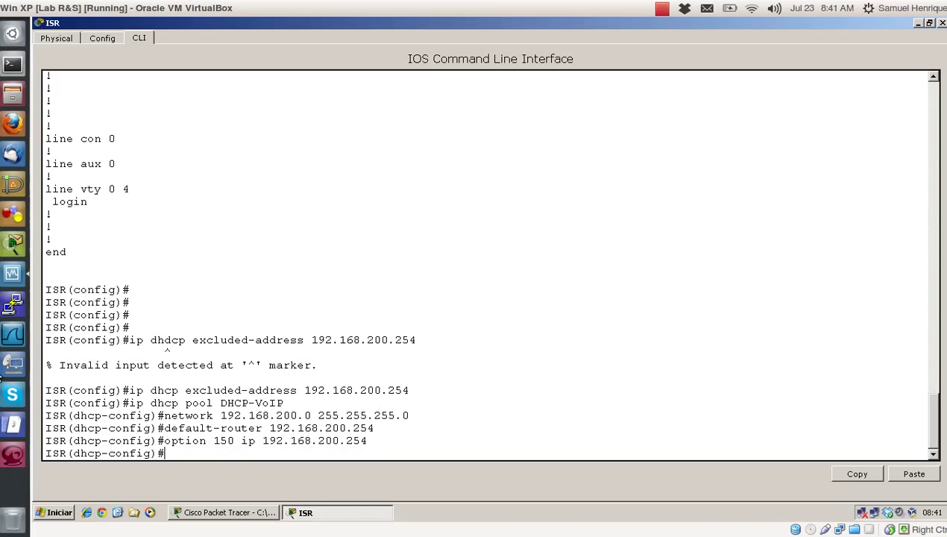
{"action": "key", "text": "Return"}
{"action": "key", "text": "Return"}
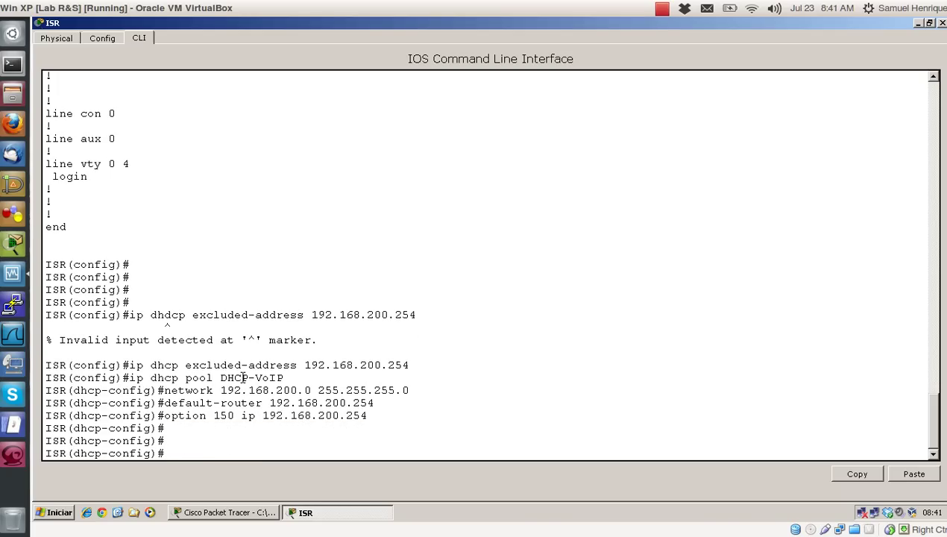
Exit the ISR router's configuration mode with end and save the configuration with wr.
{"action": "type", "text": "end"}
{"action": "key", "text": "Return"}
{"action": "key", "text": "Return"}
{"action": "type", "text": "wr"}
{"action": "key", "text": "Return"}
{"action": "key", "text": "Return"}
{"action": "key", "text": "Return"}
{"action": "key", "text": "Return"}
{"action": "key", "text": "Return"}
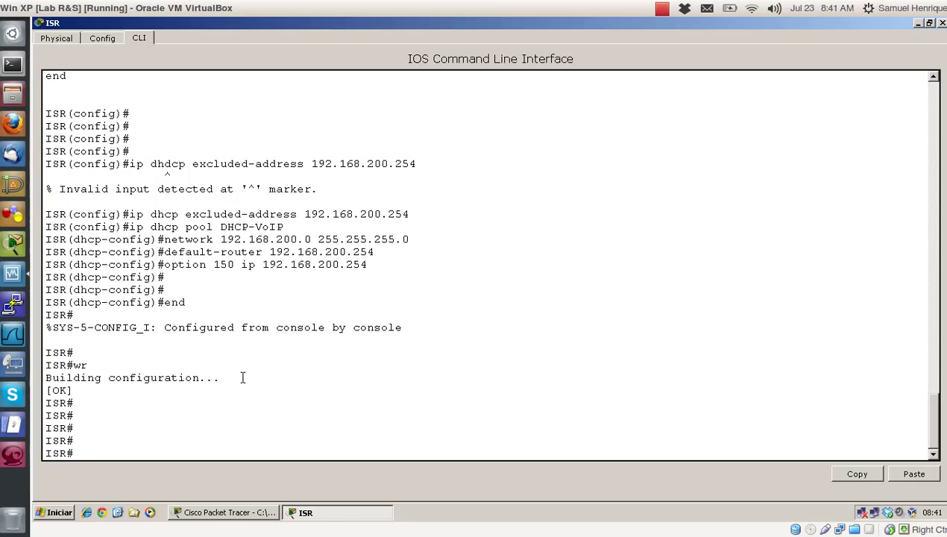
Display the running configuration with show run and review the excluded addresses, the DHCP-Dados and DHCP-VoIP pools, and the remaining sections.
{"action": "type", "text": "show run"}
{"action": "key", "text": "Return"}
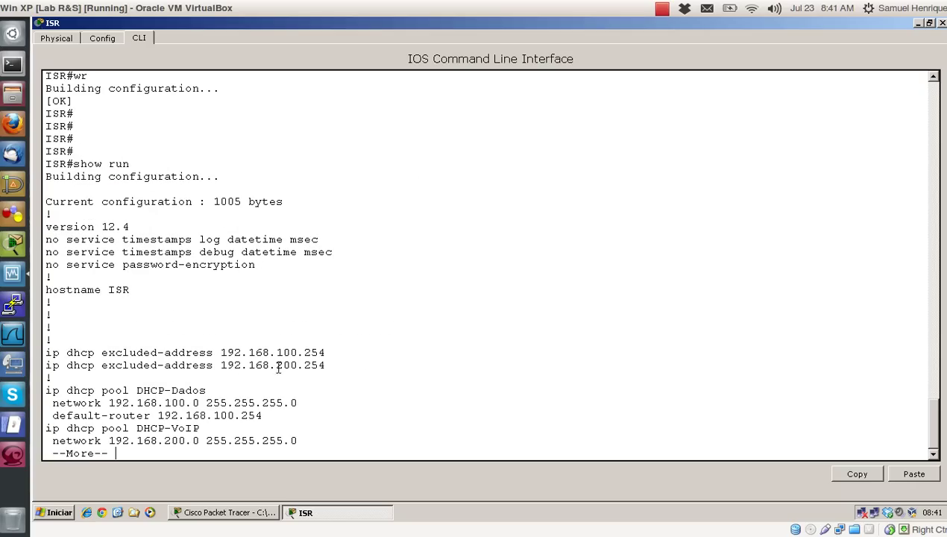
{"action": "left_click_drag", "start_coordinate": [348, 368], "coordinate": [46, 347]}
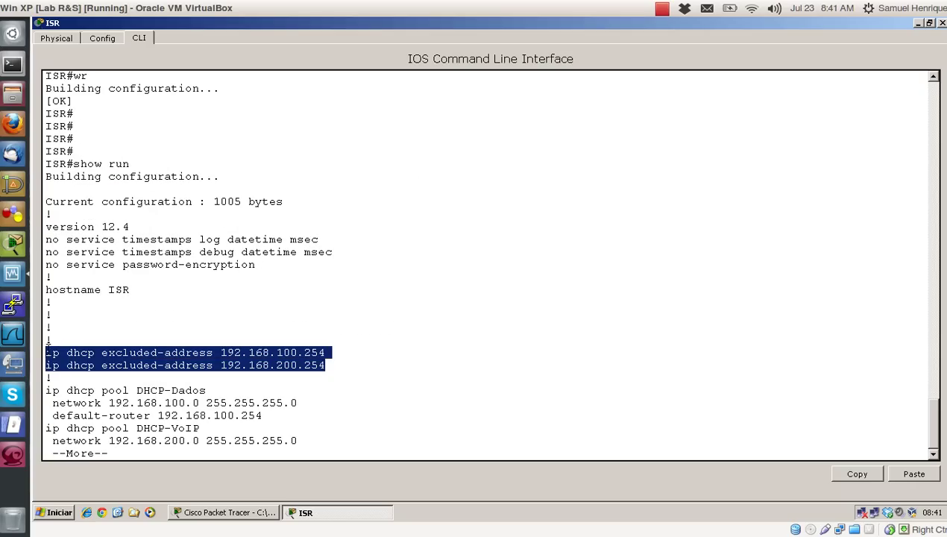
{"action": "left_click", "coordinate": [177, 366]}
{"action": "key", "text": "space"}
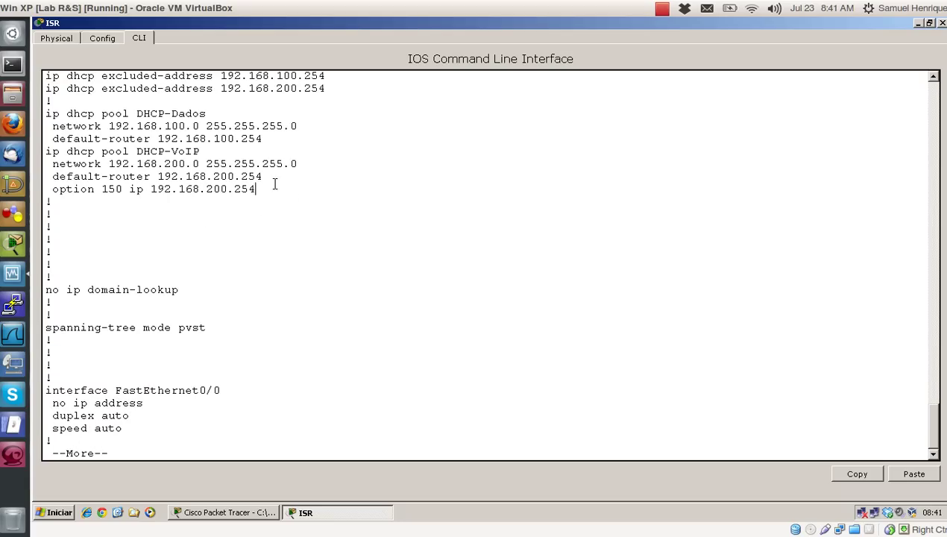
{"action": "left_click_drag", "start_coordinate": [273, 186], "coordinate": [44, 113]}
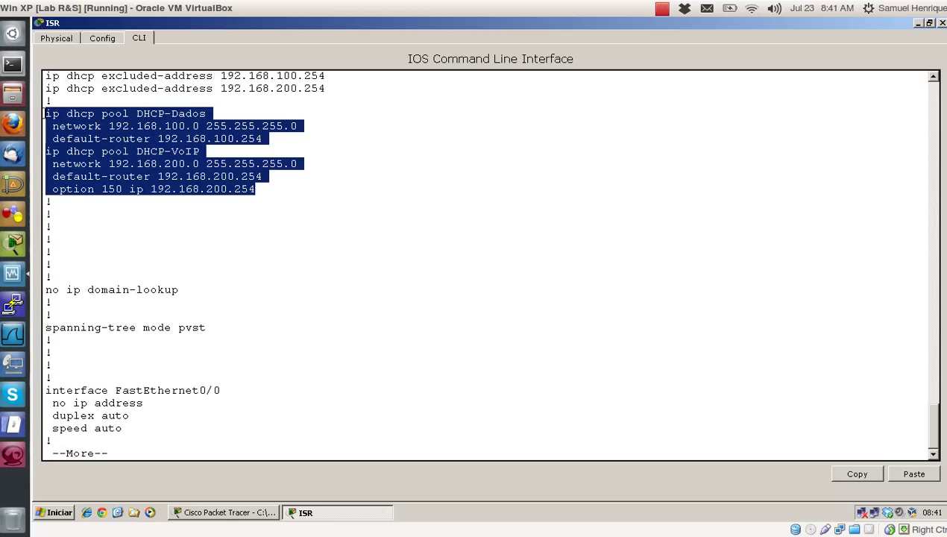
{"action": "left_click", "coordinate": [494, 194]}
{"action": "key", "text": "space"}
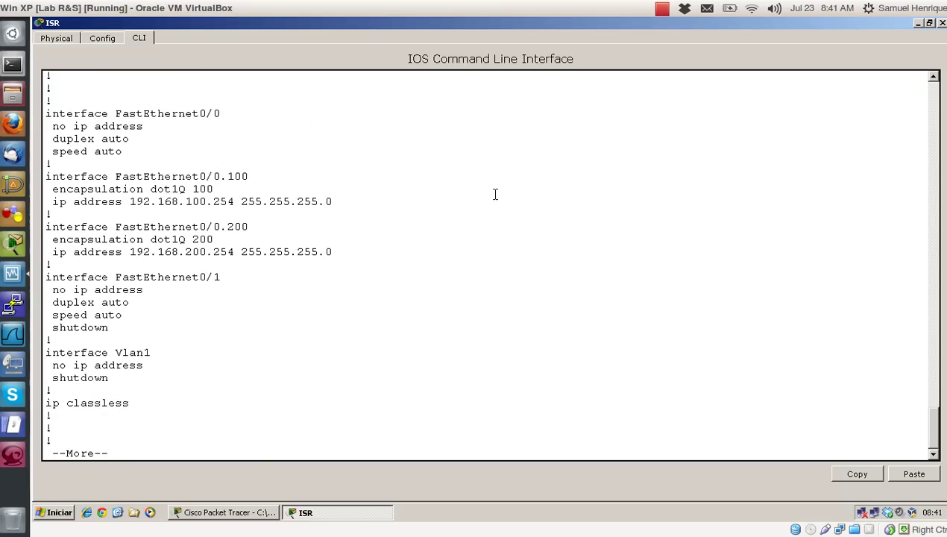
{"action": "key", "text": "space"}
{"action": "key", "text": "Return"}
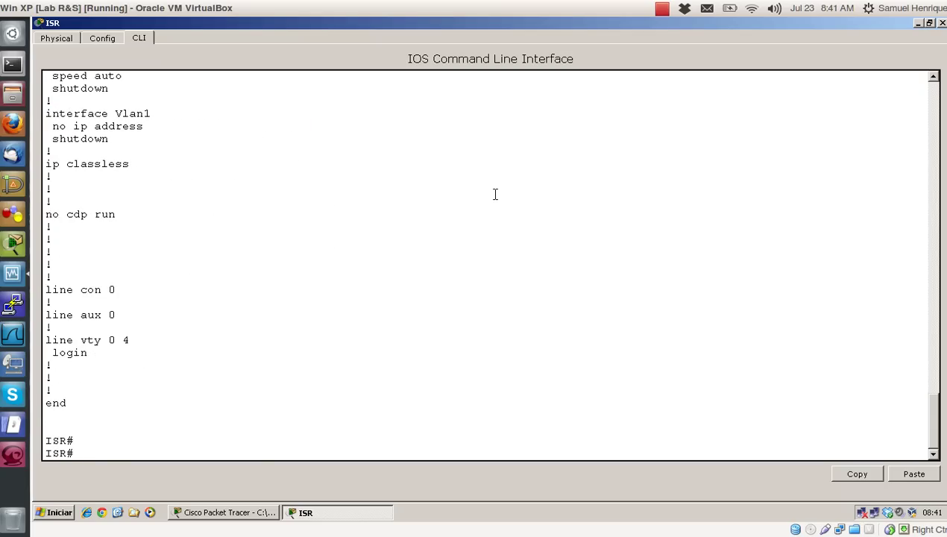
List the router's DHCP leases with show ip dhcp binding and examine the addresses assigned in both VLANs.
{"action": "key", "text": "Return"}
{"action": "type", "text": "show ip d"}
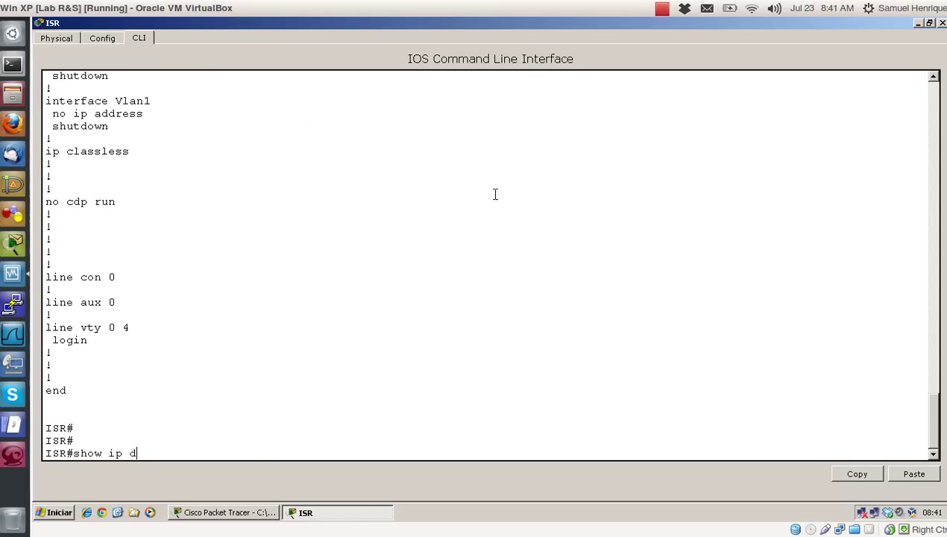
{"action": "type", "text": "hcp bin"}
{"action": "key", "text": "Tab"}
{"action": "key", "text": "Return"}
{"action": "key", "text": "Return"}
{"action": "key", "text": "Return"}
{"action": "key", "text": "Return"}
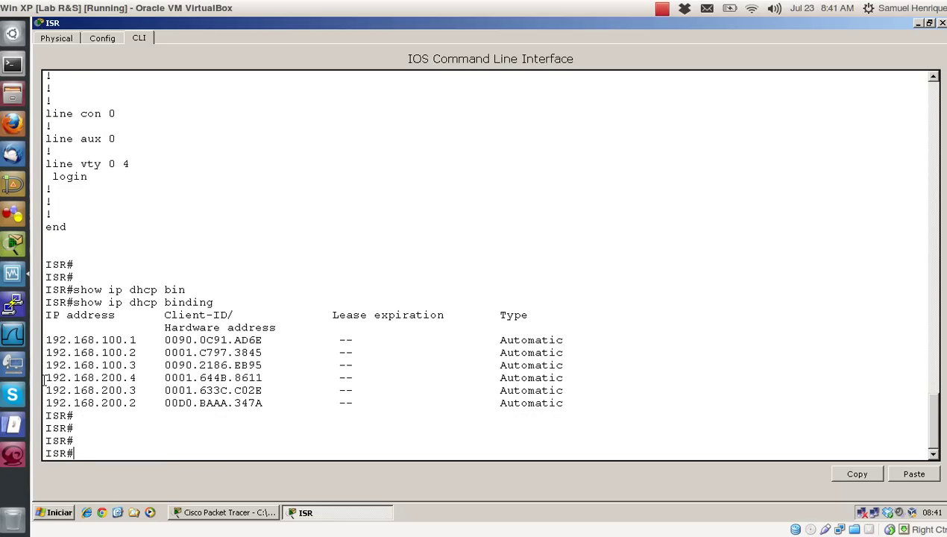
{"action": "left_click_drag", "start_coordinate": [51, 377], "coordinate": [102, 378]}
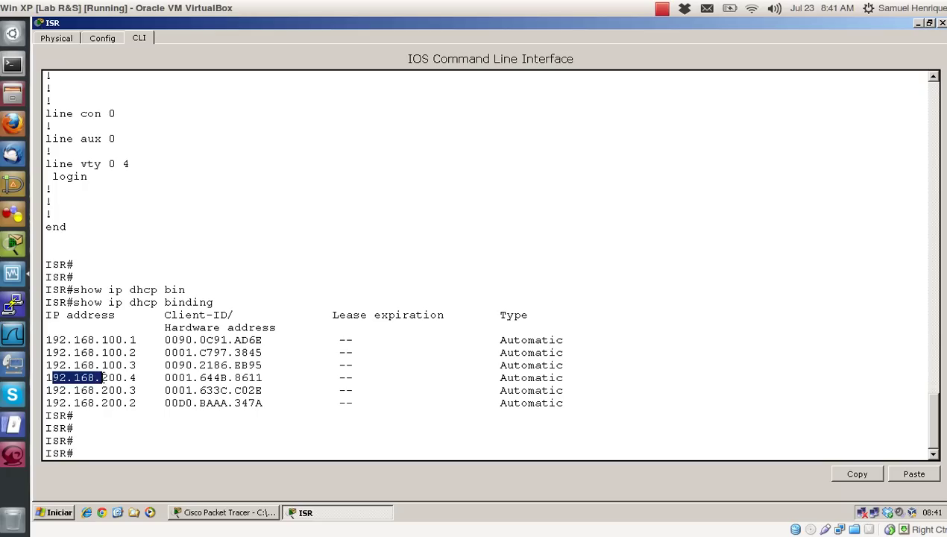
{"action": "left_click", "coordinate": [77, 352]}
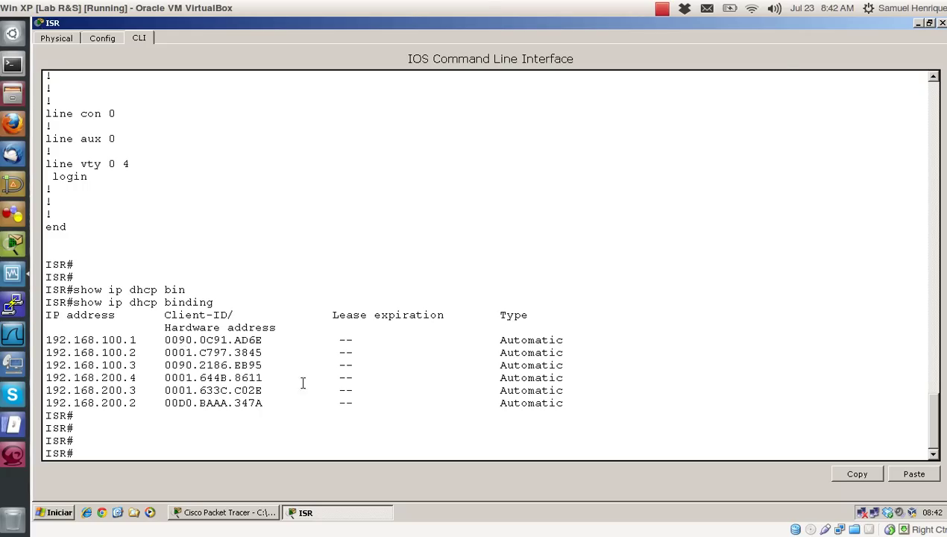
Restore the ISR window to a smaller size and place it beside the topology to compare the bindings with the devices.
{"action": "left_click", "coordinate": [930, 25]}
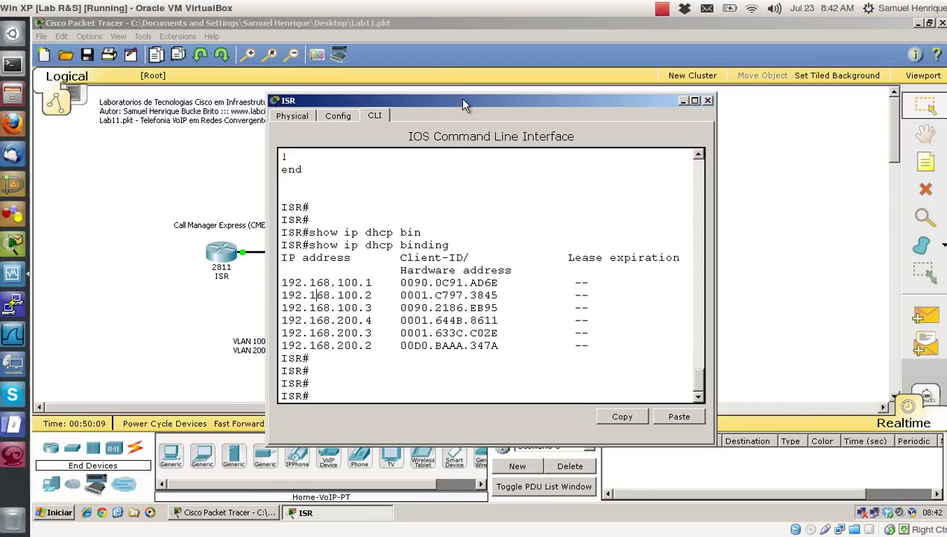
{"action": "left_click_drag", "start_coordinate": [458, 98], "coordinate": [239, 82]}
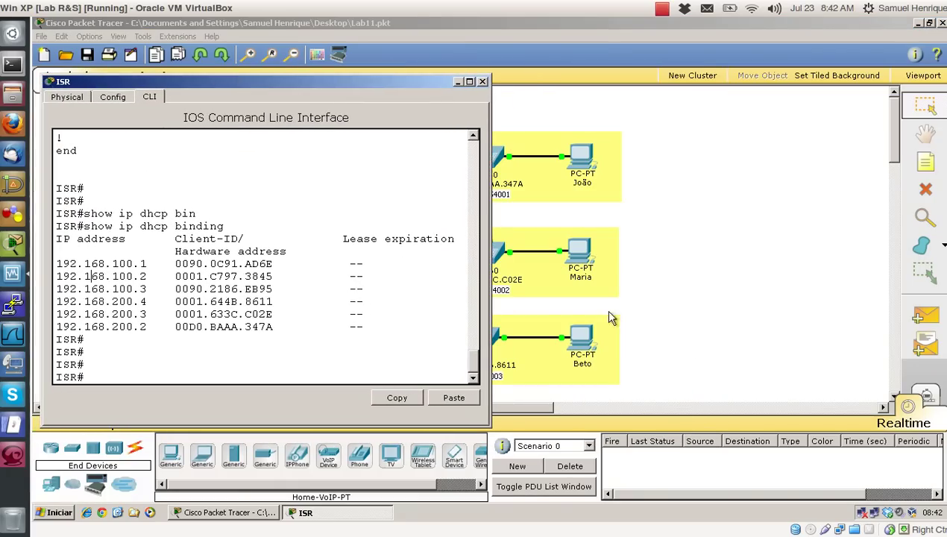
{"action": "left_click", "coordinate": [627, 355]}
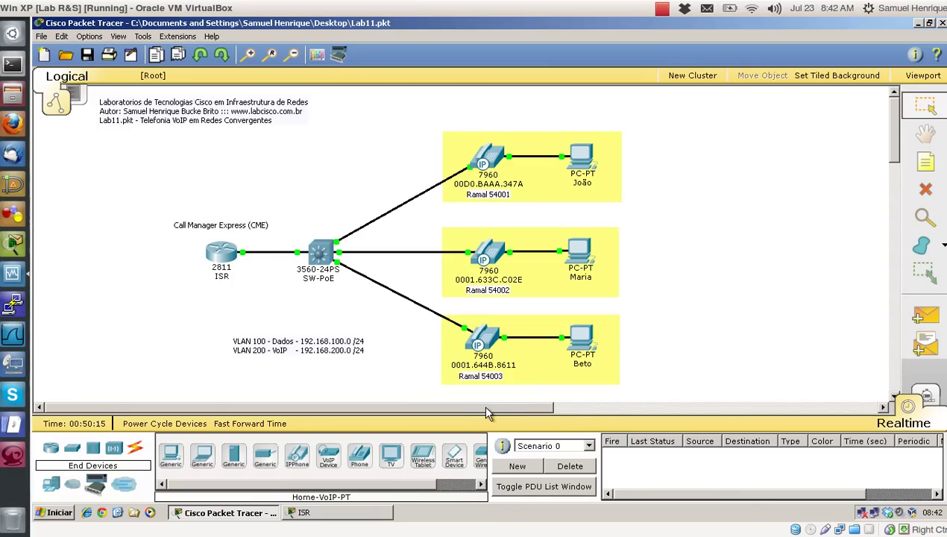
{"action": "left_click_drag", "start_coordinate": [489, 413], "coordinate": [558, 398]}
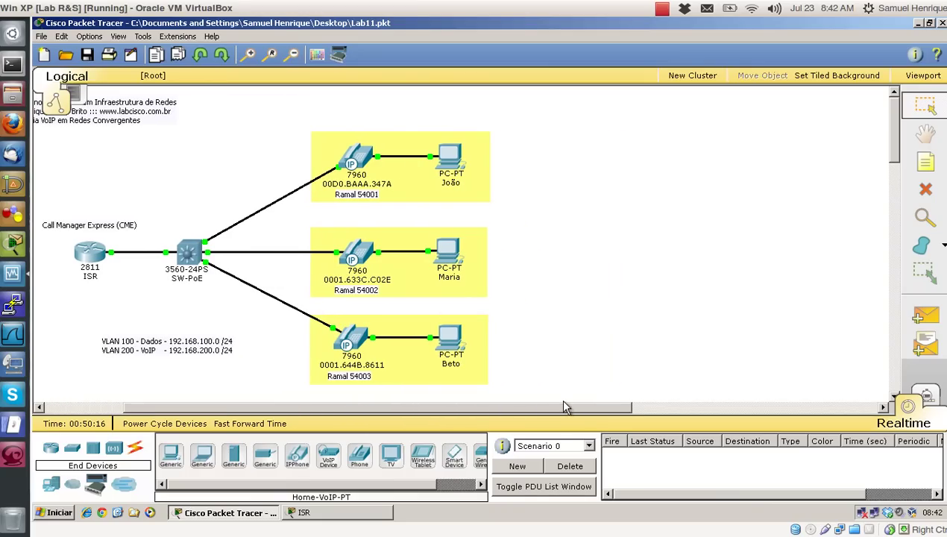
{"action": "left_click", "coordinate": [305, 514]}
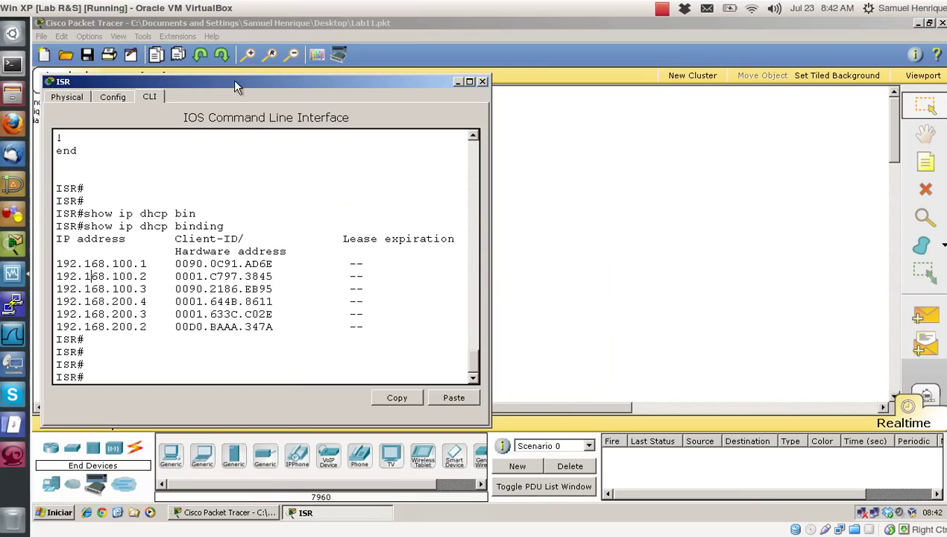
{"action": "left_click_drag", "start_coordinate": [234, 87], "coordinate": [675, 99]}
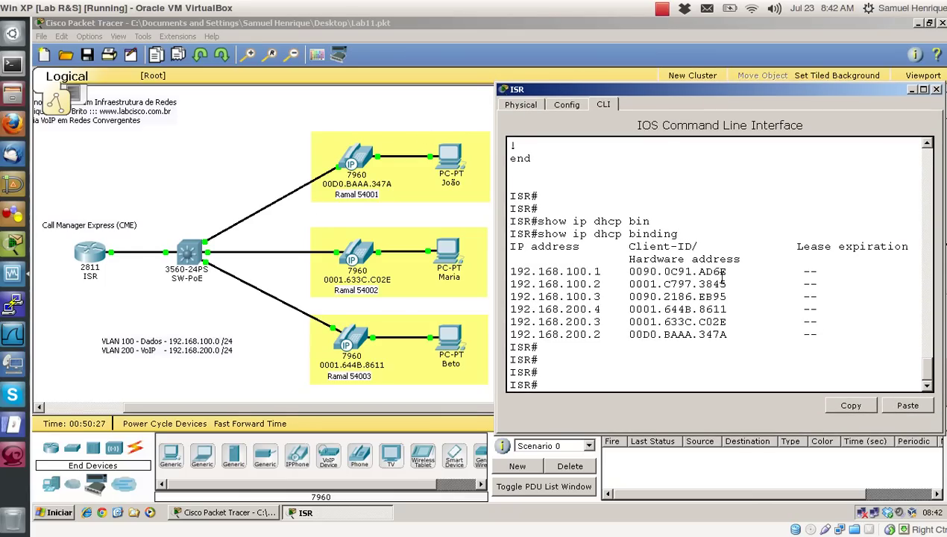
Inspect the Port Status Summary Table of the PC connected to the Ramal 54001 phone, checking its IP address, gateway and MAC address.
{"action": "left_click", "coordinate": [289, 144]}
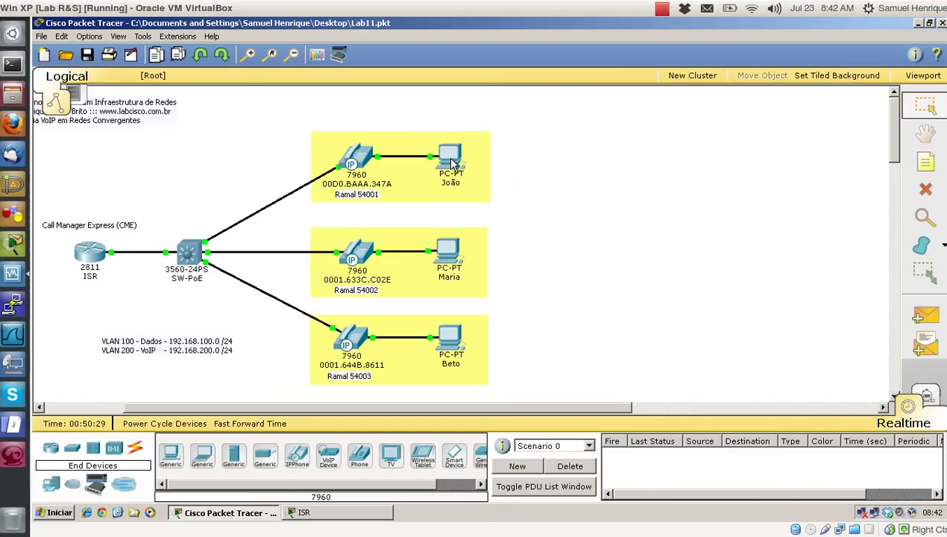
{"action": "mouse_move", "coordinate": [451, 163]}
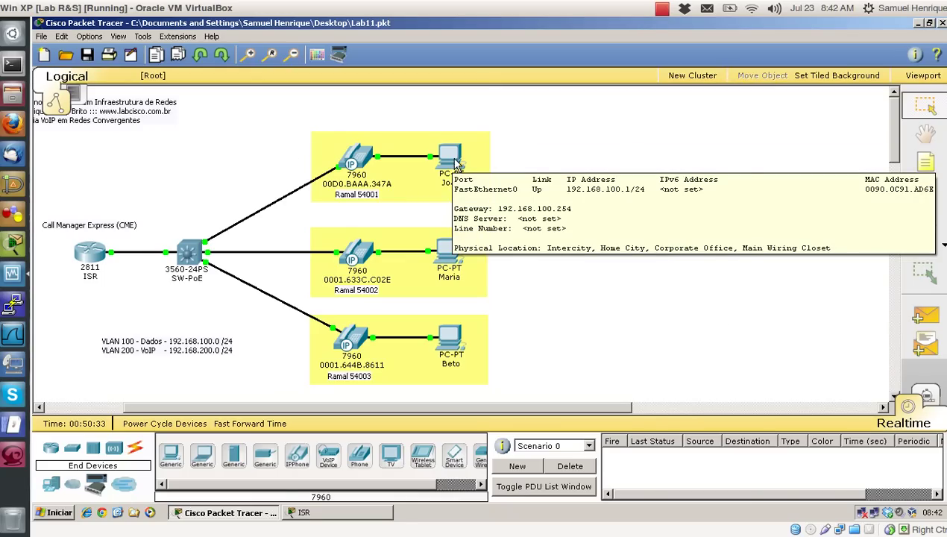
{"action": "left_click", "coordinate": [924, 216]}
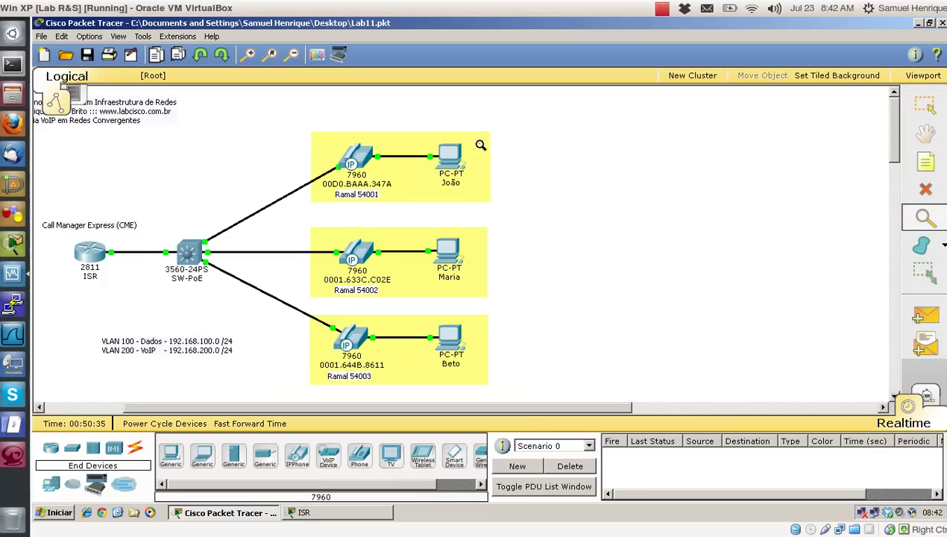
{"action": "left_click", "coordinate": [448, 153]}
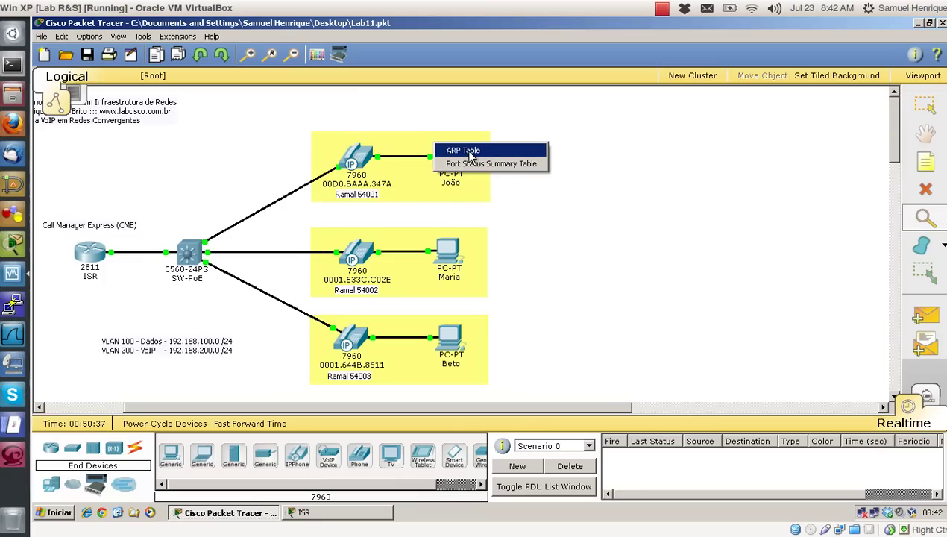
{"action": "left_click", "coordinate": [460, 163]}
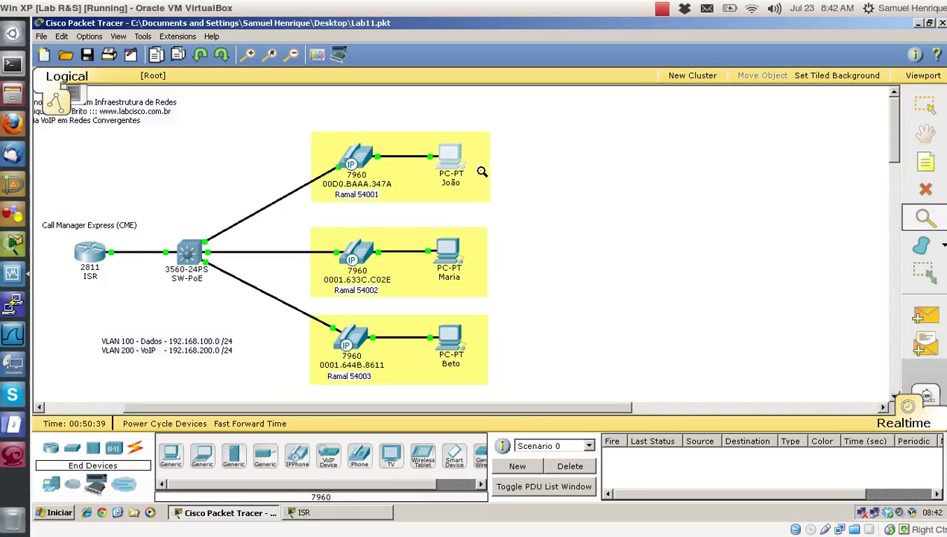
{"action": "left_click", "coordinate": [461, 163]}
{"action": "left_click", "coordinate": [456, 162]}
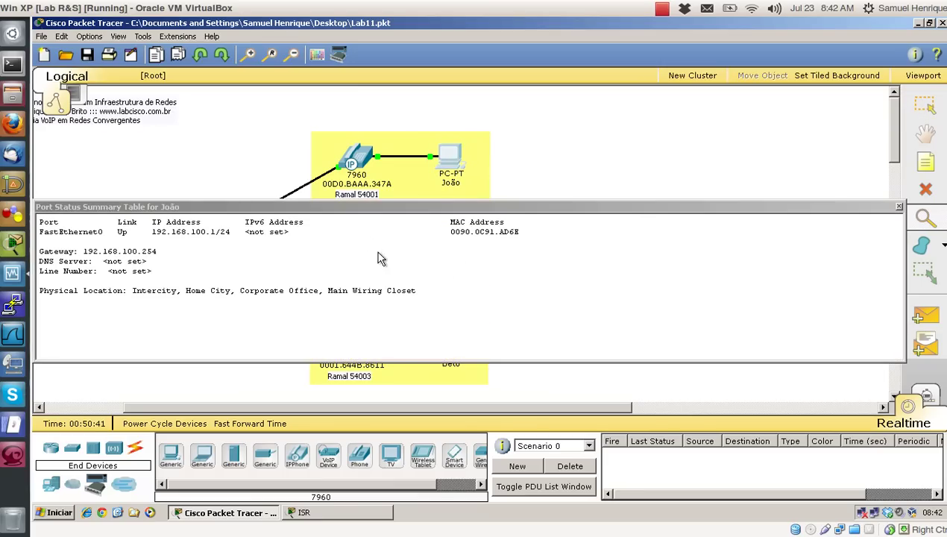
{"action": "left_click", "coordinate": [160, 246]}
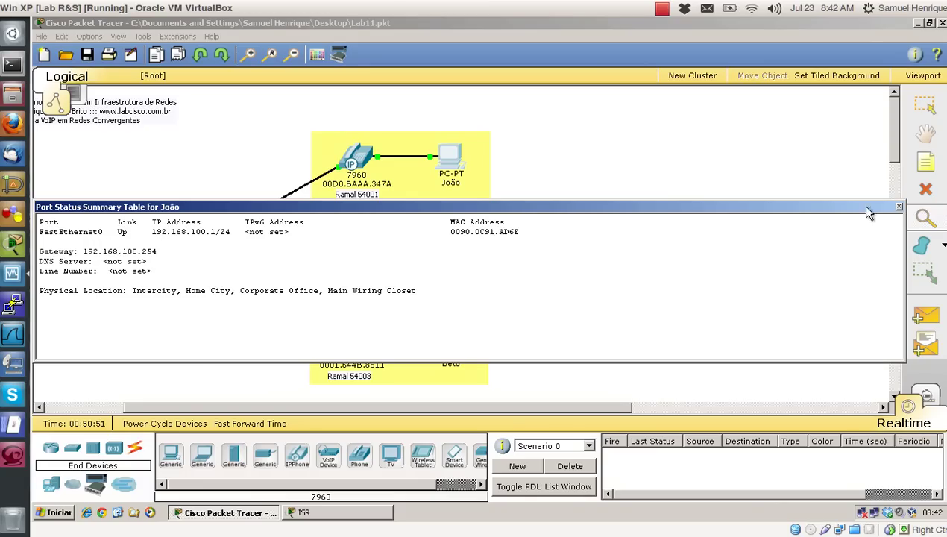
{"action": "left_click", "coordinate": [900, 207]}
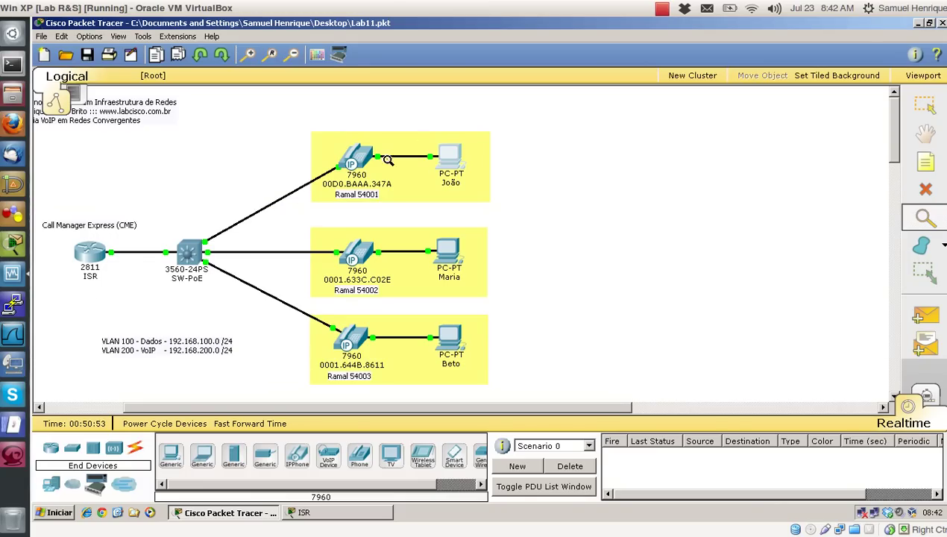
Inspect the Port Status Summary Table of the Ramal 54001 IP phone and compare it with the router's DHCP bindings.
{"action": "left_click", "coordinate": [356, 156]}
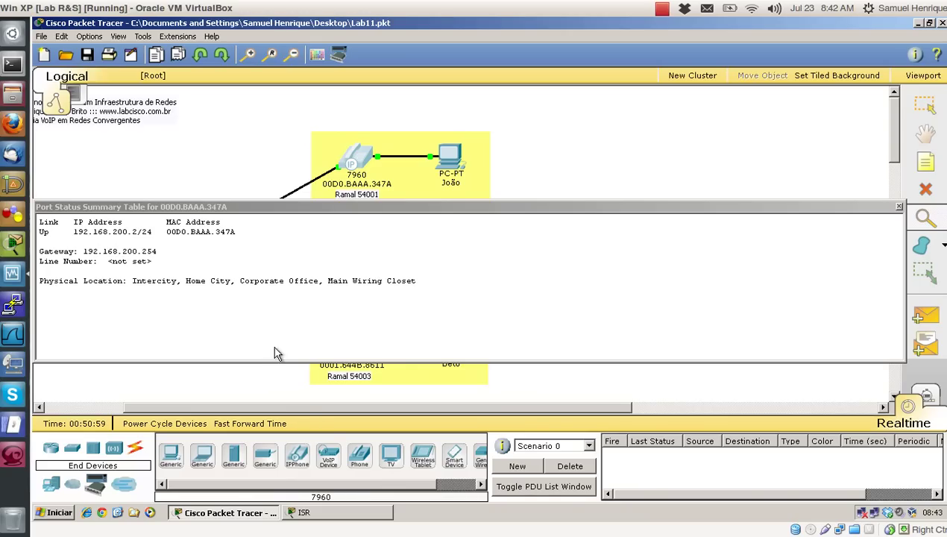
{"action": "left_click", "coordinate": [360, 514]}
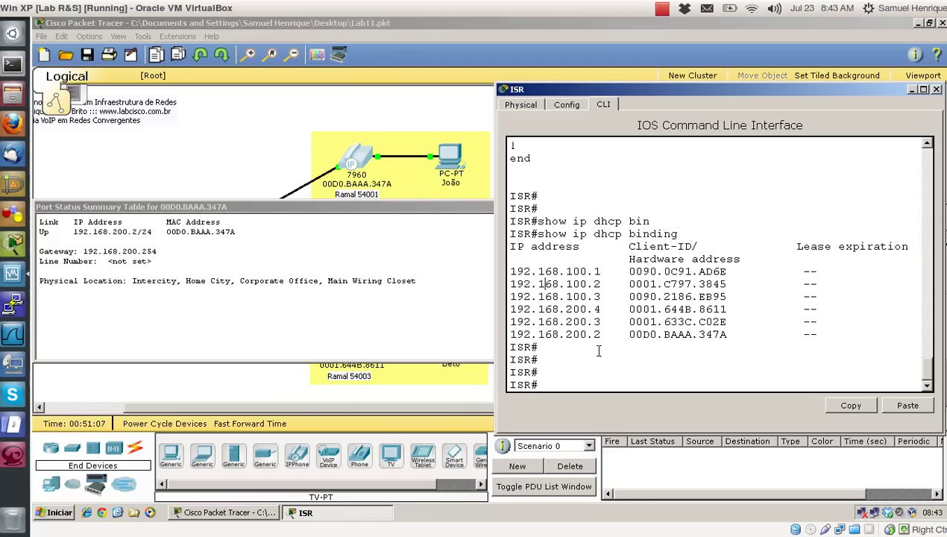
{"action": "left_click", "coordinate": [260, 241]}
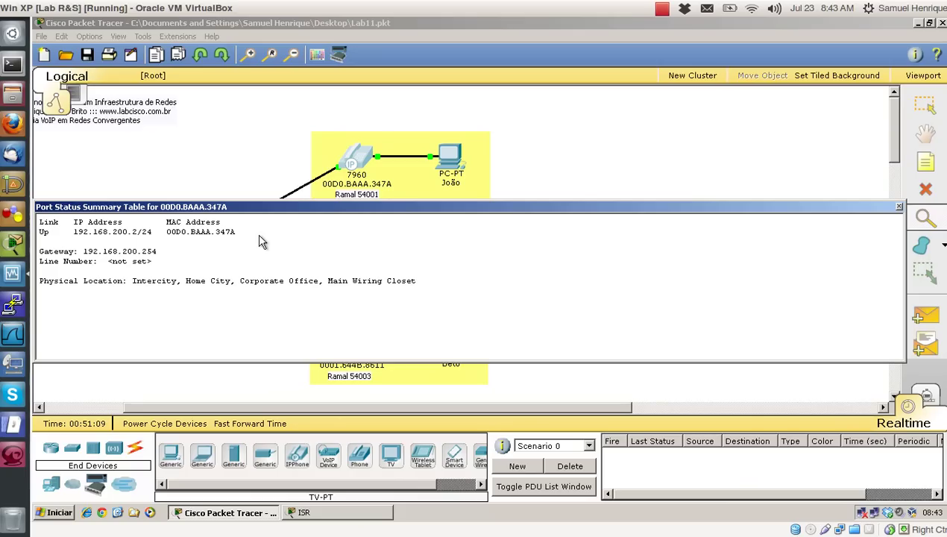
{"action": "left_click", "coordinate": [899, 206]}
Switch back to the Select tool and view the Ramal 54001 phone's GUI display at full size, then return to the whole topology.
{"action": "left_click", "coordinate": [917, 110]}
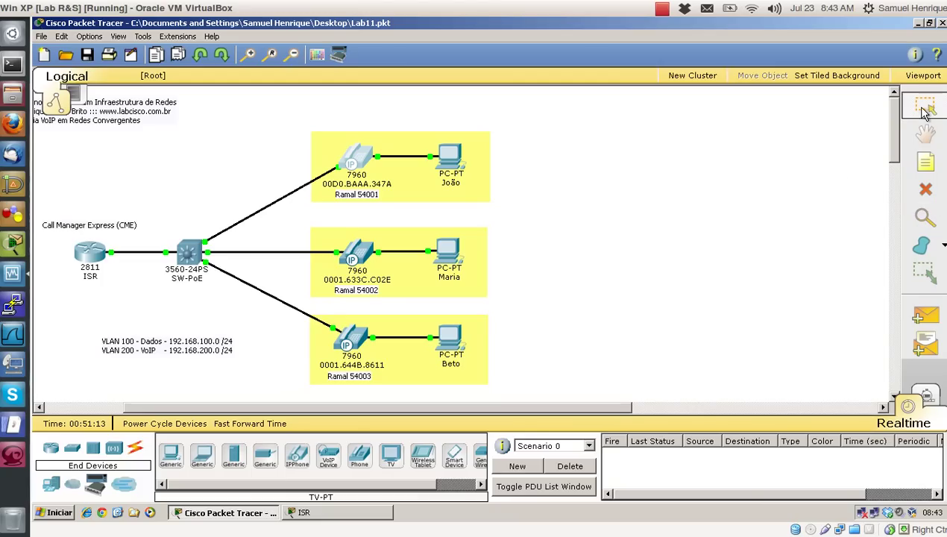
{"action": "left_click", "coordinate": [363, 162]}
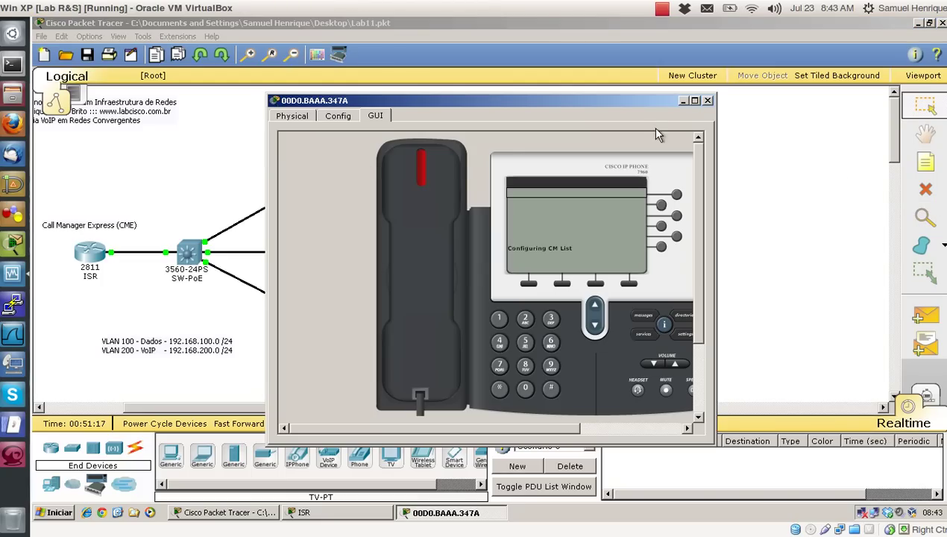
{"action": "left_click", "coordinate": [695, 100]}
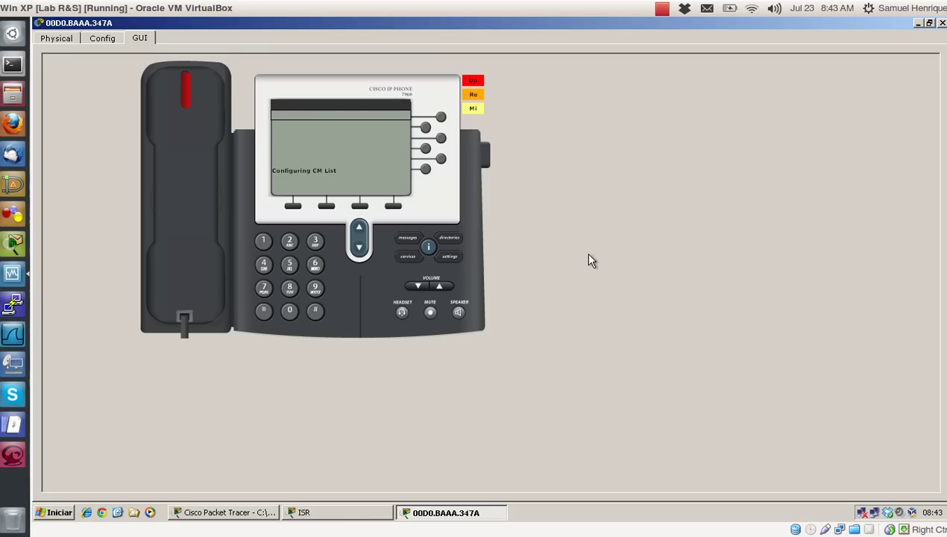
{"action": "left_click", "coordinate": [936, 25]}
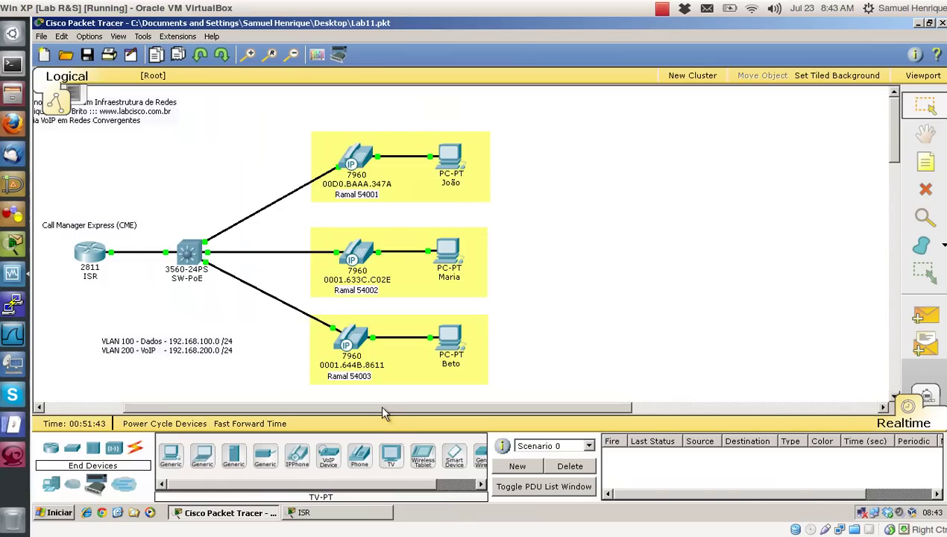
{"action": "left_click_drag", "start_coordinate": [382, 409], "coordinate": [271, 406]}
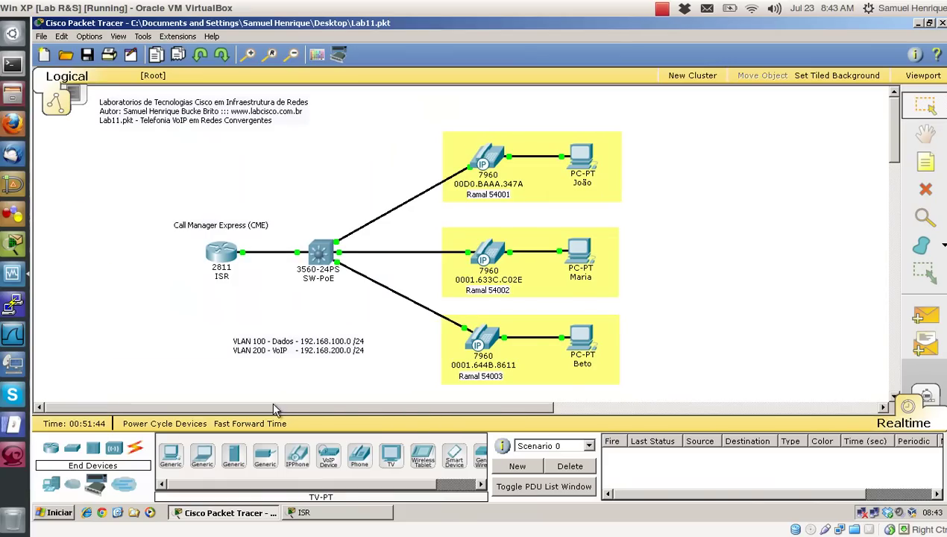
Bring the ISR router's command line over the topology, review its DHCP binding table, and close the window.
{"action": "left_click", "coordinate": [367, 517]}
{"action": "key", "text": "Return"}
{"action": "key", "text": "Return"}
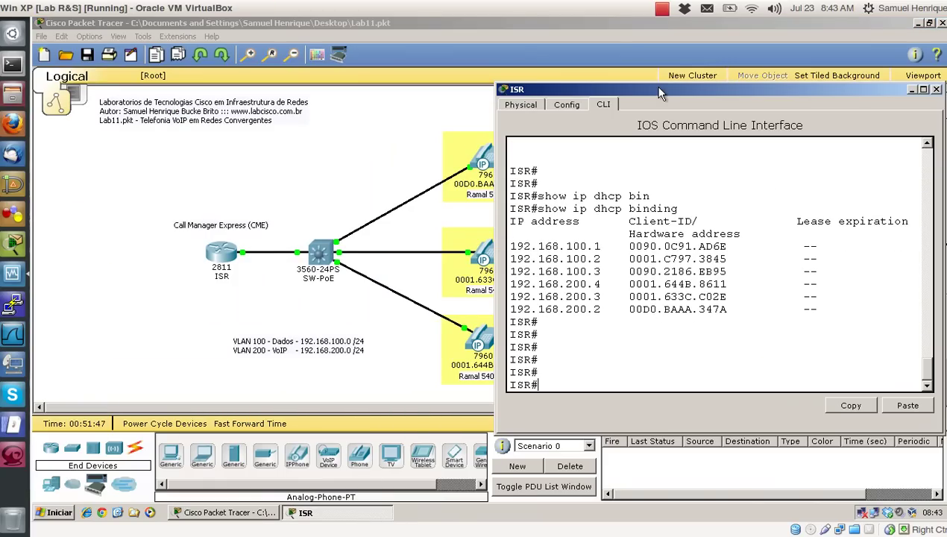
{"action": "left_click_drag", "start_coordinate": [660, 93], "coordinate": [389, 108]}
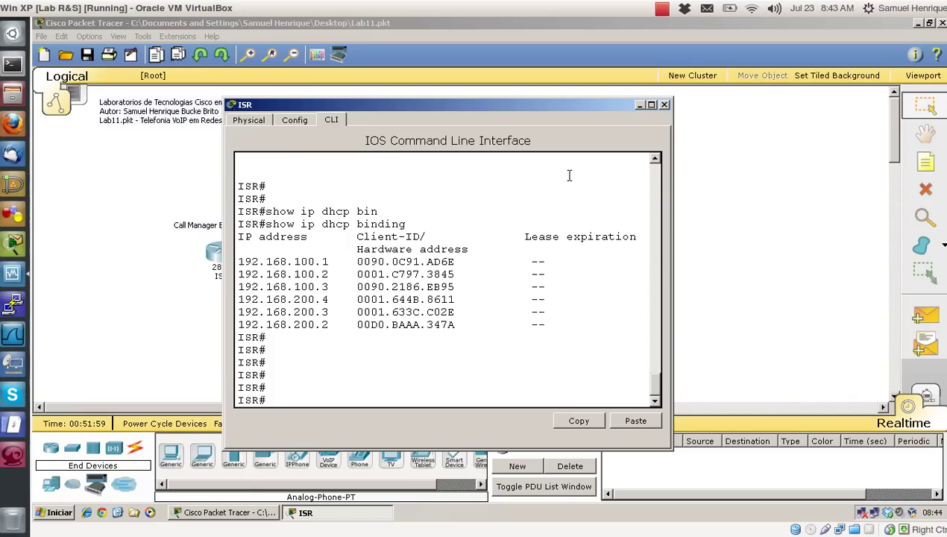
{"action": "left_click", "coordinate": [660, 104]}
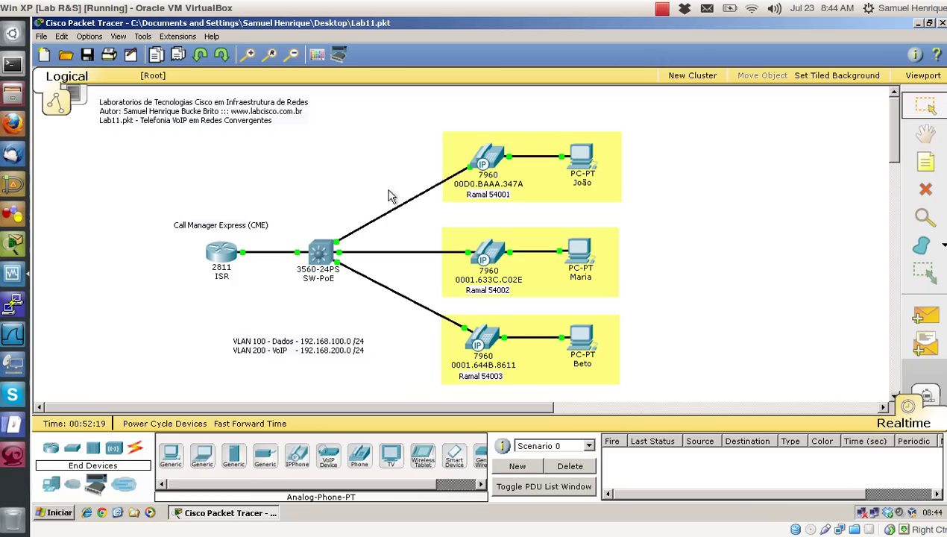
Reopen the ISR router's command line, maximize its window and bring up a fresh prompt.
{"action": "left_click", "coordinate": [221, 257]}
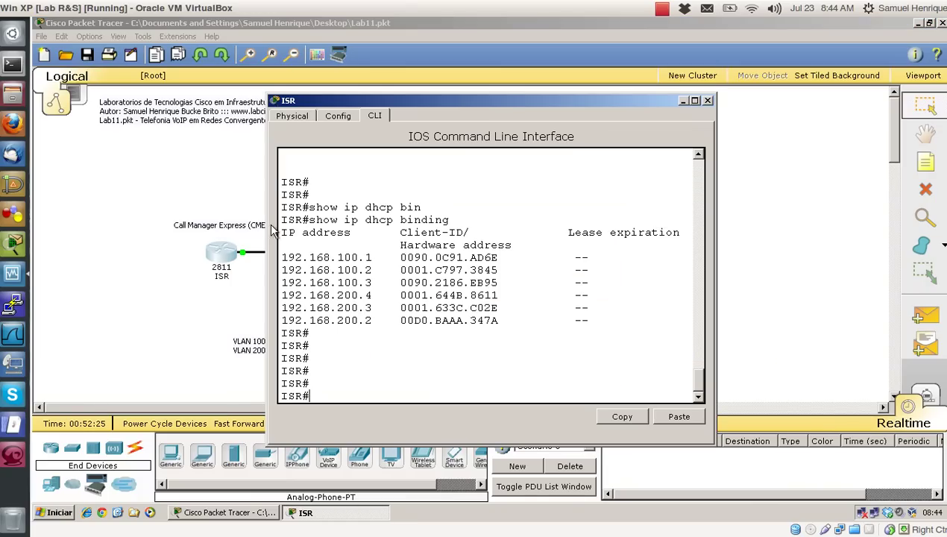
{"action": "left_click", "coordinate": [695, 101]}
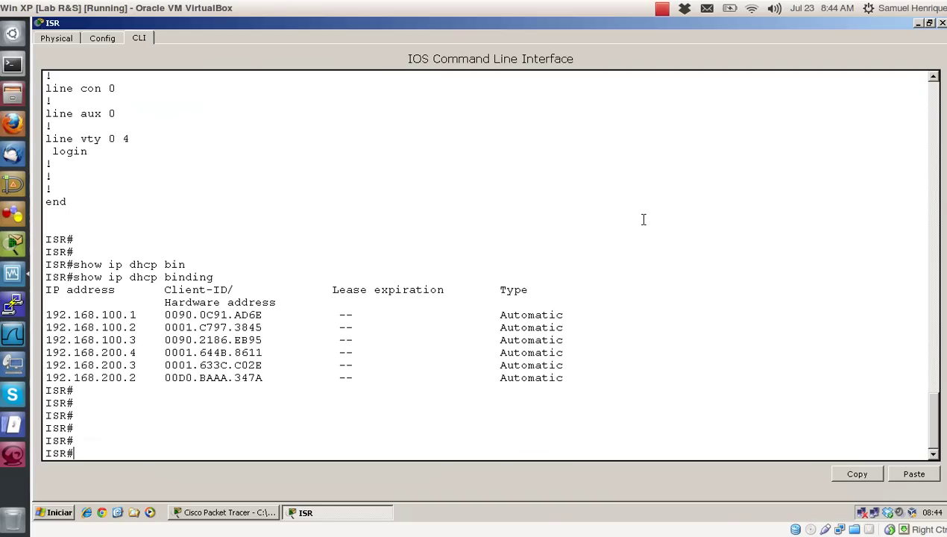
{"action": "key", "text": "Return"}
{"action": "key", "text": "Return"}
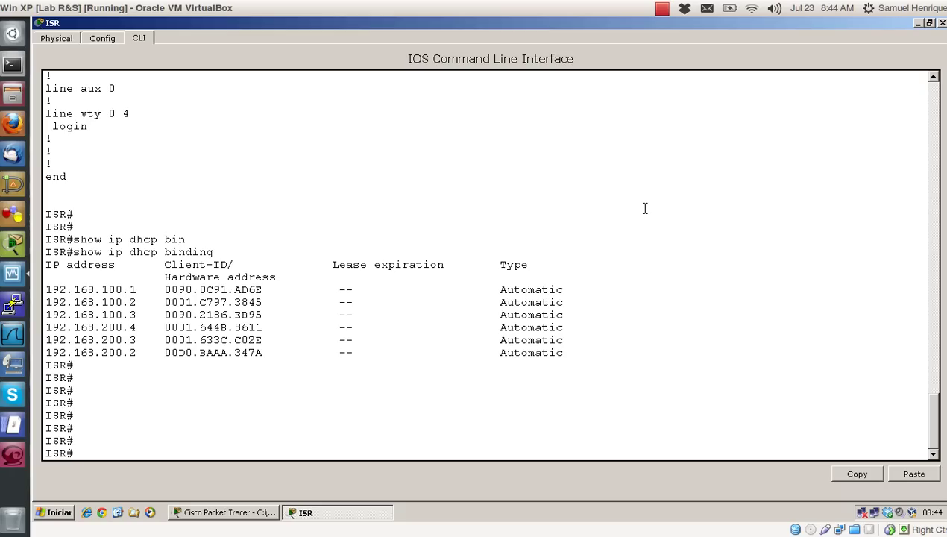
Enter global configuration mode on the ISR router and start the telephony-service configuration.
{"action": "type", "text": "conf t"}
{"action": "key", "text": "Return"}
{"action": "key", "text": "Return"}
{"action": "type", "text": "tele"}
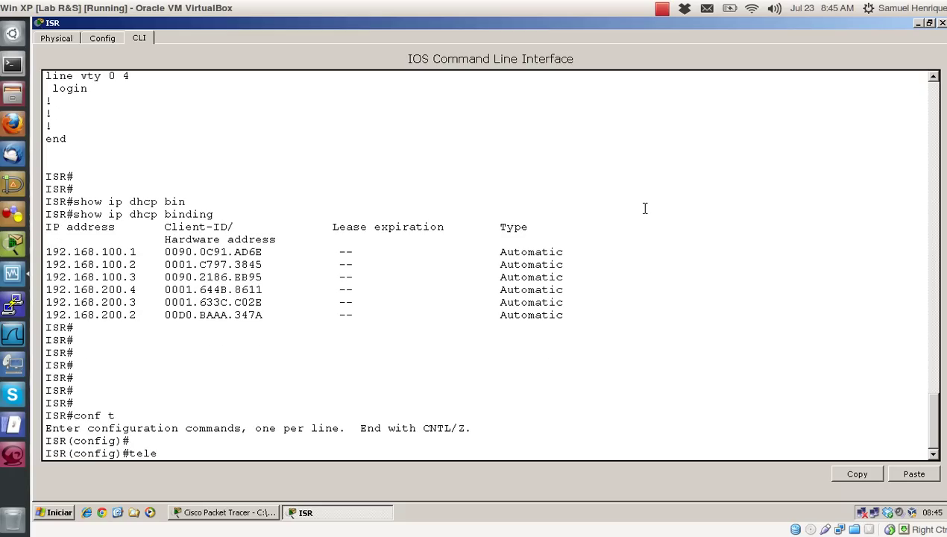
{"action": "type", "text": "phony-service"}
{"action": "key", "text": "Return"}
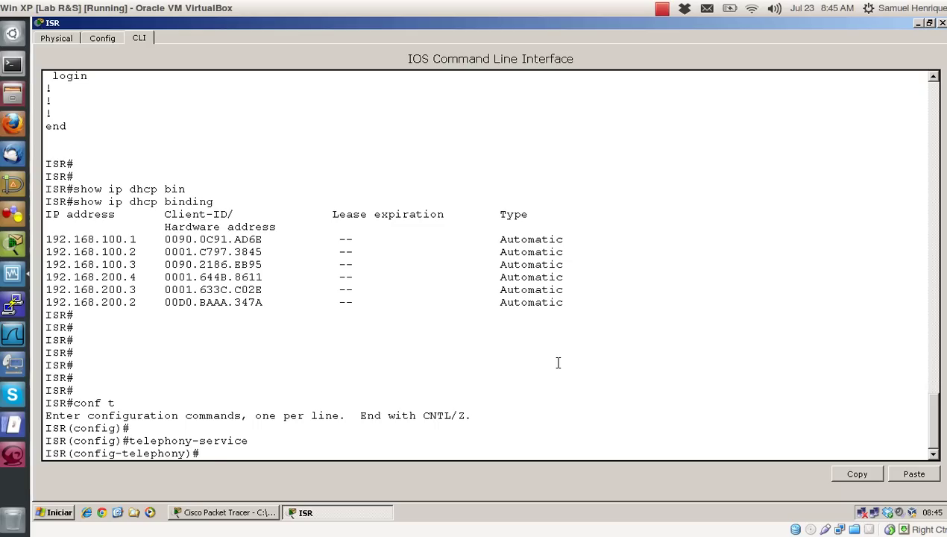
Limit the telephony service to 10 directory numbers with max-dn 10 and 10 IP phones with max-ephones 10.
{"action": "type", "text": "max-dn 10"}
{"action": "key", "text": "Return"}
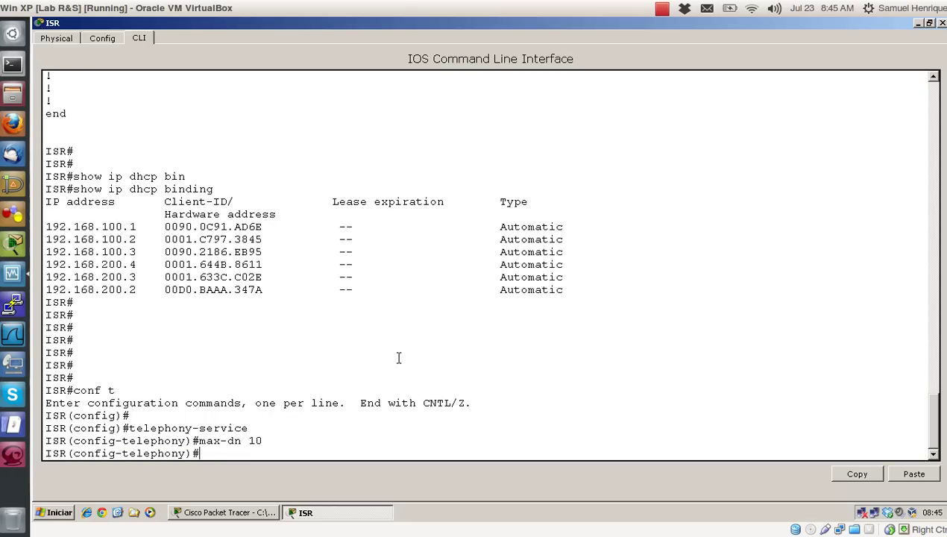
{"action": "type", "text": "max-ephones 10"}
{"action": "key", "text": "Return"}
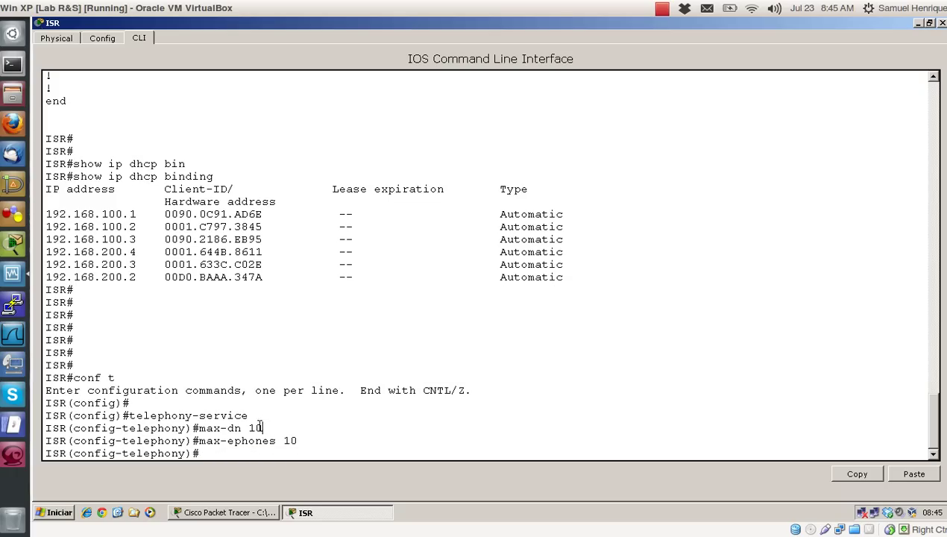
{"action": "left_click_drag", "start_coordinate": [300, 443], "coordinate": [198, 433]}
{"action": "left_click", "coordinate": [301, 417]}
Switch to Firefox and search the LabCisco blog for "VoIP".
{"action": "left_click", "coordinate": [11, 125]}
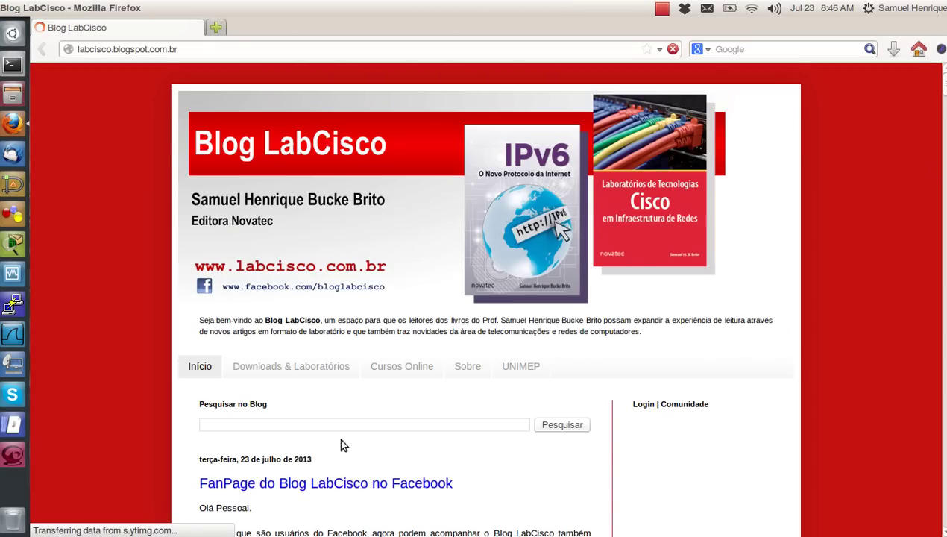
{"action": "left_click", "coordinate": [318, 430]}
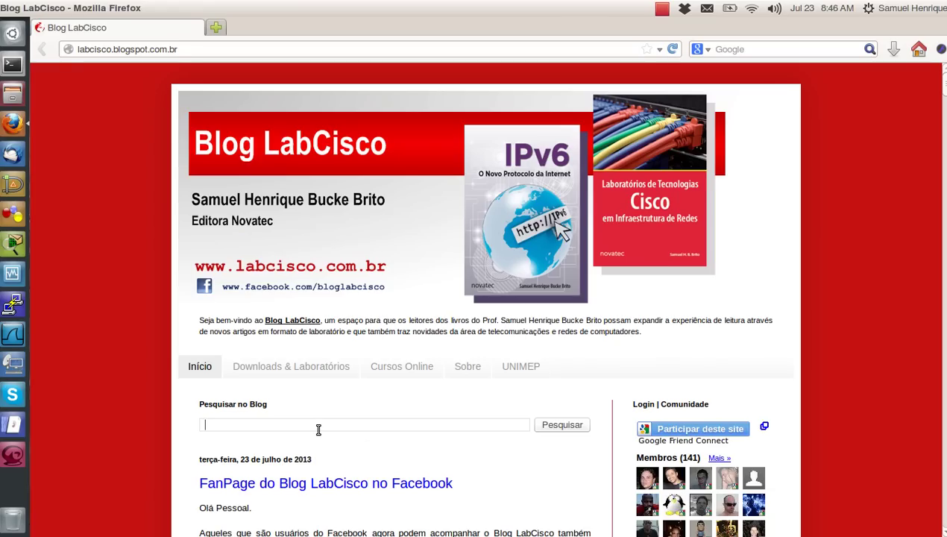
{"action": "type", "text": "VoIP"}
{"action": "left_click", "coordinate": [561, 425]}
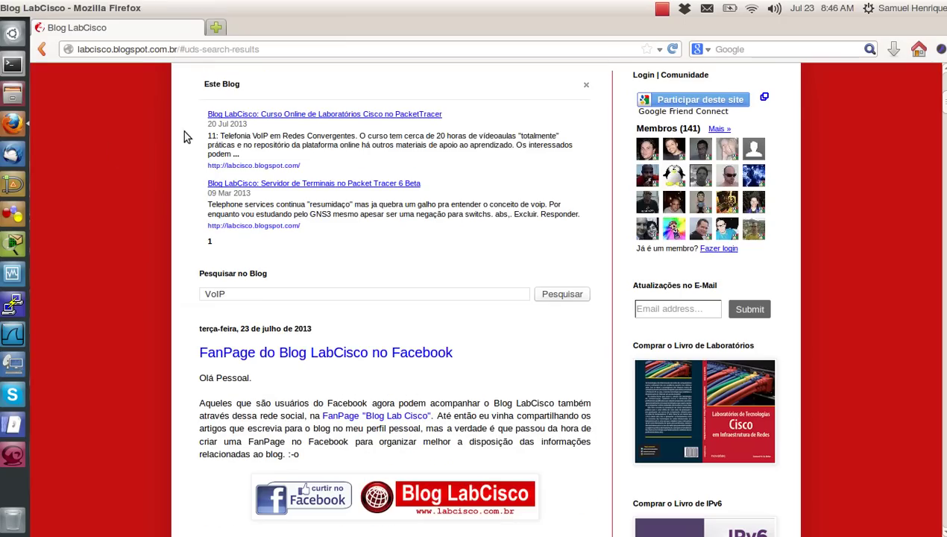
Replace the blog search term with "Telefonia" and look through the matching articles.
{"action": "scroll", "coordinate": [131, 155], "scroll_direction": "up", "scroll_amount": 1}
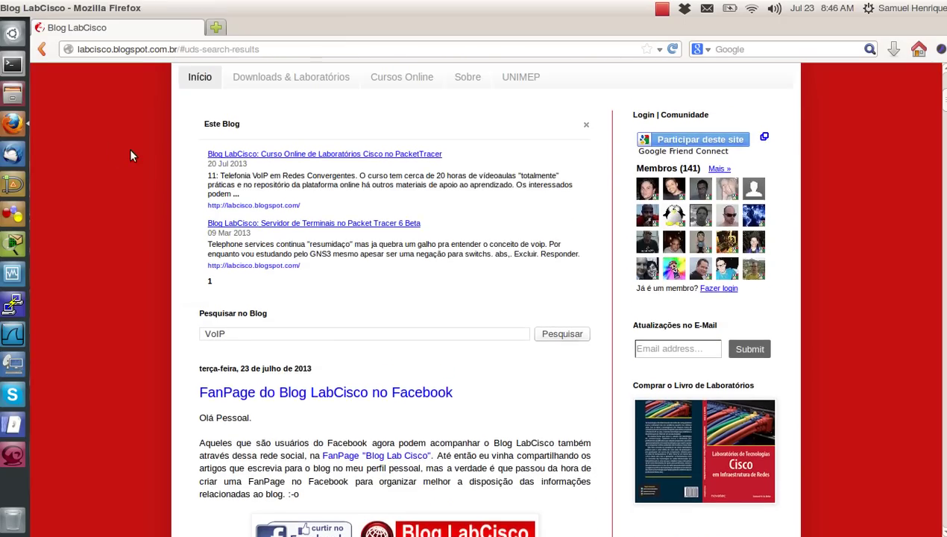
{"action": "scroll", "coordinate": [131, 155], "scroll_direction": "up", "scroll_amount": 2}
{"action": "left_click", "coordinate": [252, 413]}
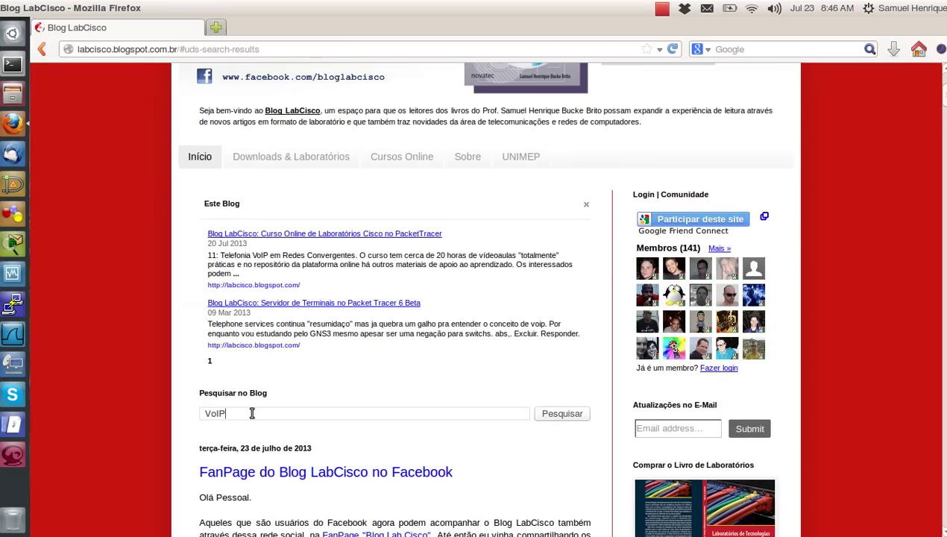
{"action": "key", "text": "BackSpace"}
{"action": "key", "text": "BackSpace"}
{"action": "key", "text": "BackSpace"}
{"action": "type", "text": "Tle"}
{"action": "type", "text": "lefonia"}
{"action": "scroll", "coordinate": [252, 414], "scroll_direction": "down", "scroll_amount": 3}
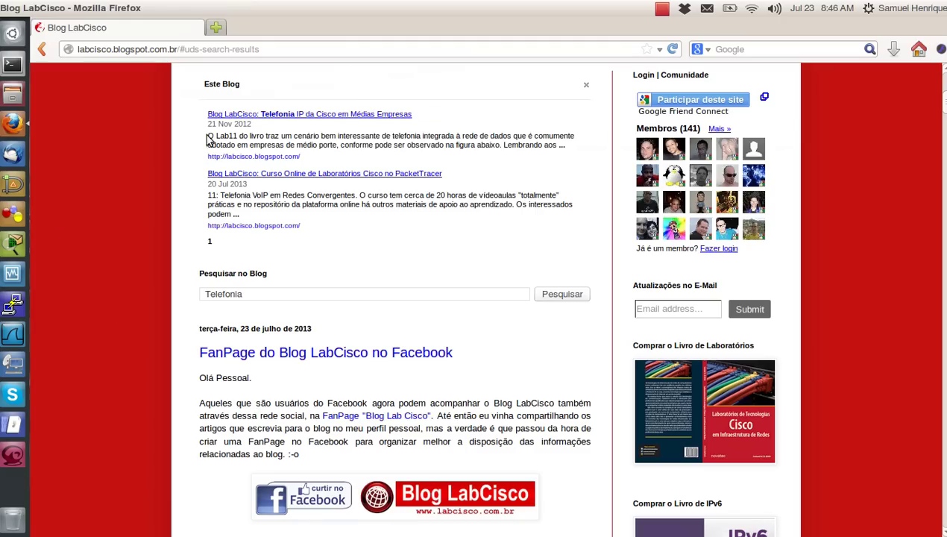
Open the article "Telefonia IP da Cisco em Médias Empresas" and examine its Lab11 and PSTN-connected topology diagrams.
{"action": "left_click", "coordinate": [294, 117]}
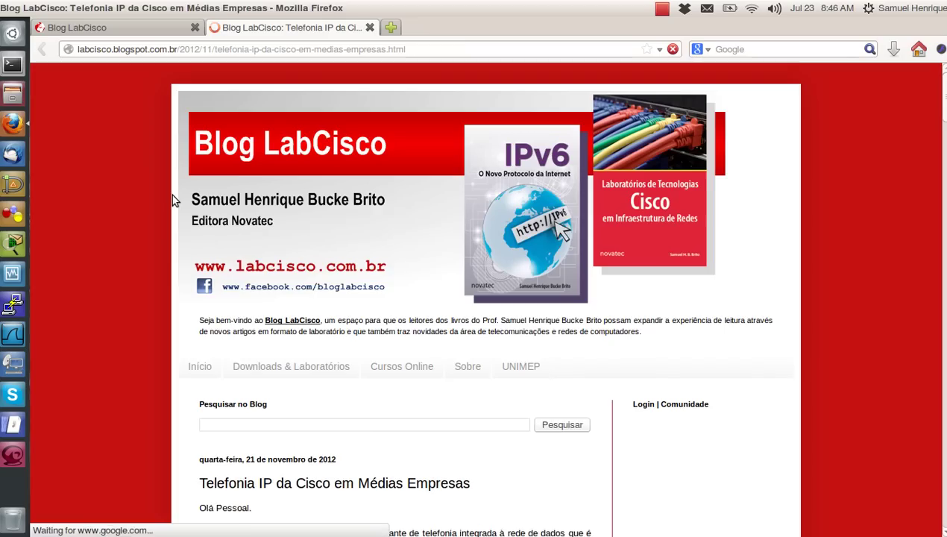
{"action": "scroll", "coordinate": [173, 196], "scroll_direction": "down", "scroll_amount": 5}
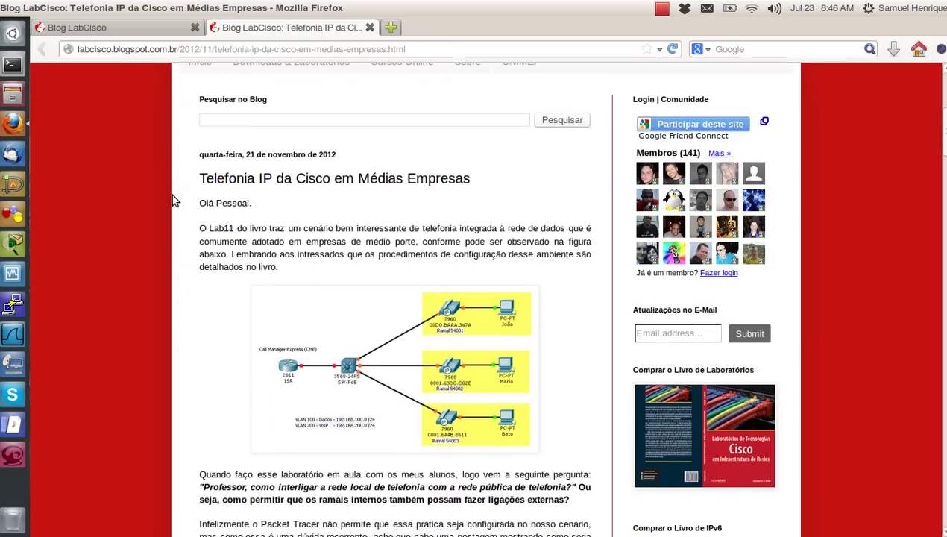
{"action": "scroll", "coordinate": [173, 197], "scroll_direction": "down", "scroll_amount": 2}
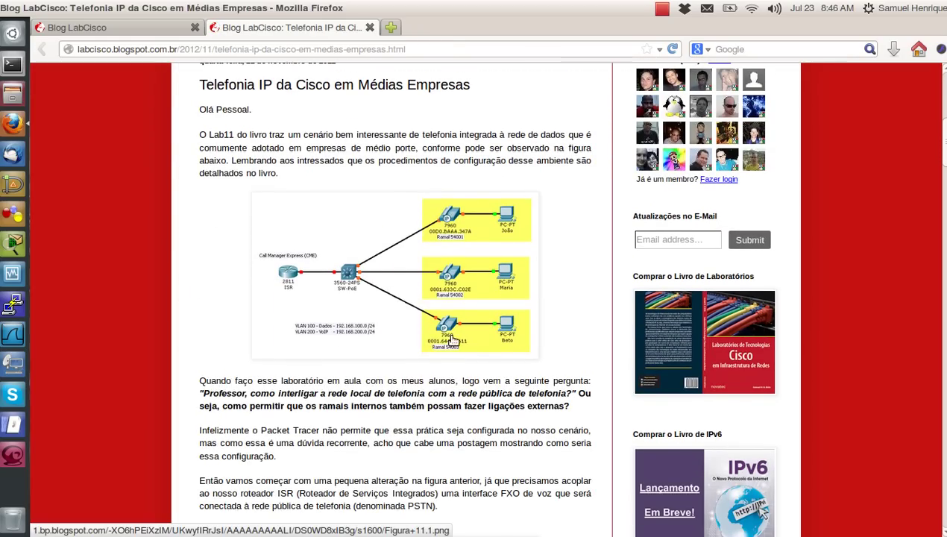
{"action": "scroll", "coordinate": [279, 268], "scroll_direction": "down", "scroll_amount": 4}
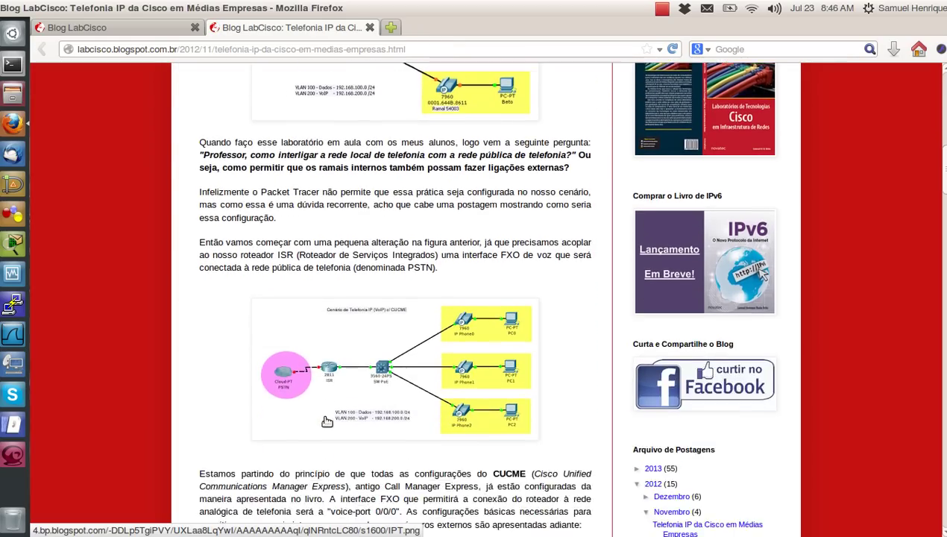
{"action": "scroll", "coordinate": [326, 422], "scroll_direction": "down", "scroll_amount": 1}
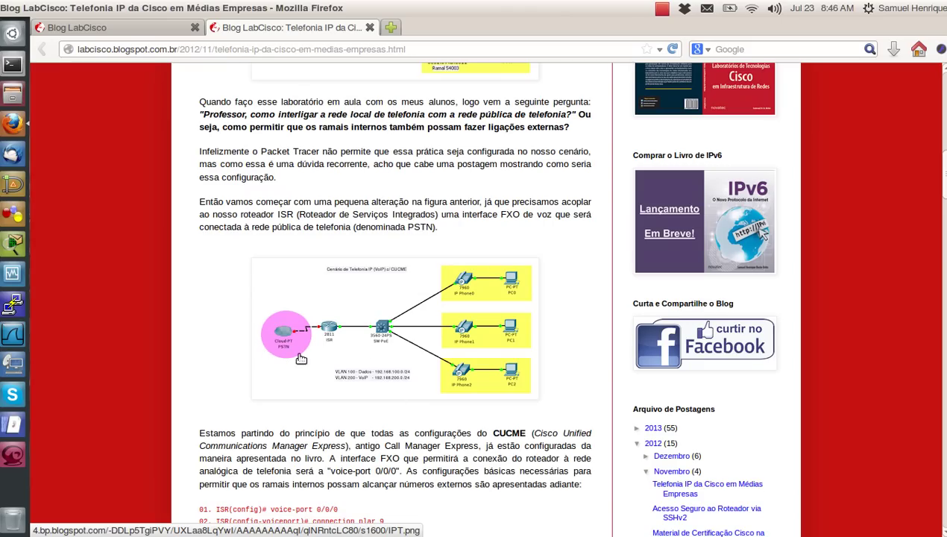
{"action": "scroll", "coordinate": [190, 318], "scroll_direction": "down", "scroll_amount": 2}
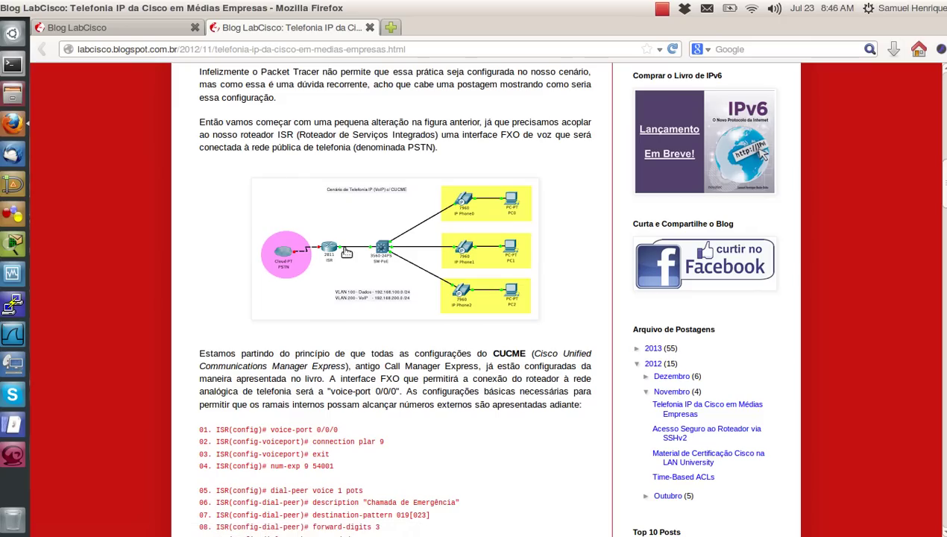
{"action": "scroll", "coordinate": [298, 284], "scroll_direction": "down", "scroll_amount": 1}
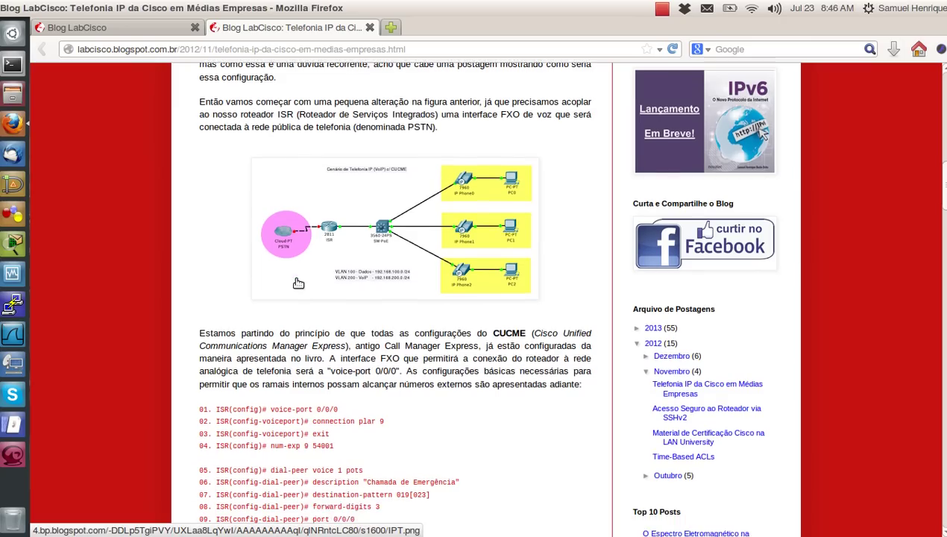
Examine the article's voice-port and dial-peer configuration commands, their explanations, and the list of additional telephony features.
{"action": "scroll", "coordinate": [298, 284], "scroll_direction": "down", "scroll_amount": 3}
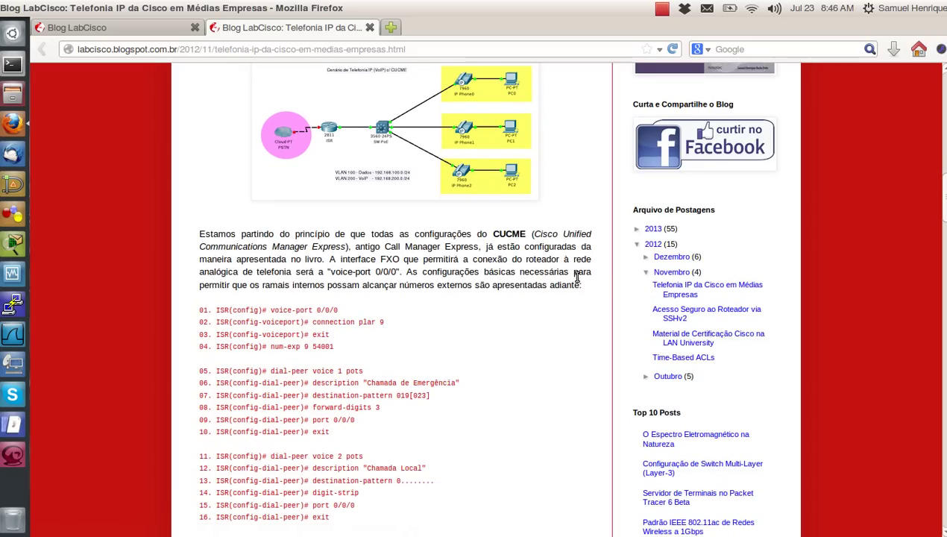
{"action": "scroll", "coordinate": [576, 277], "scroll_direction": "up", "scroll_amount": 5}
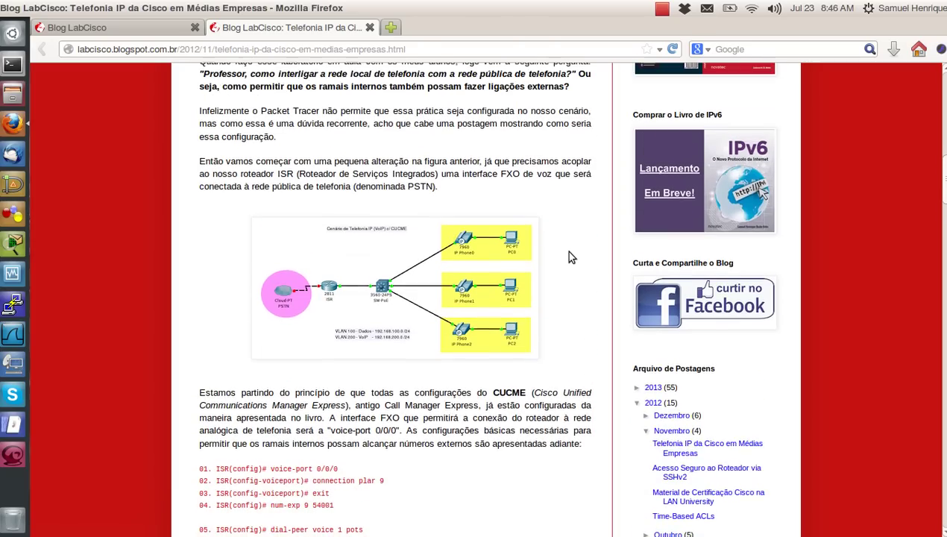
{"action": "scroll", "coordinate": [569, 258], "scroll_direction": "down", "scroll_amount": 4}
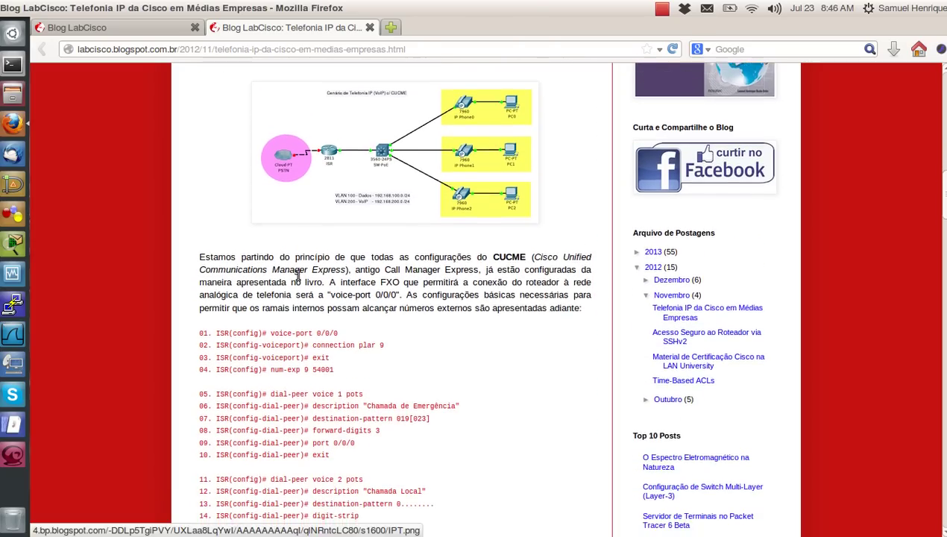
{"action": "scroll", "coordinate": [297, 275], "scroll_direction": "down", "scroll_amount": 7}
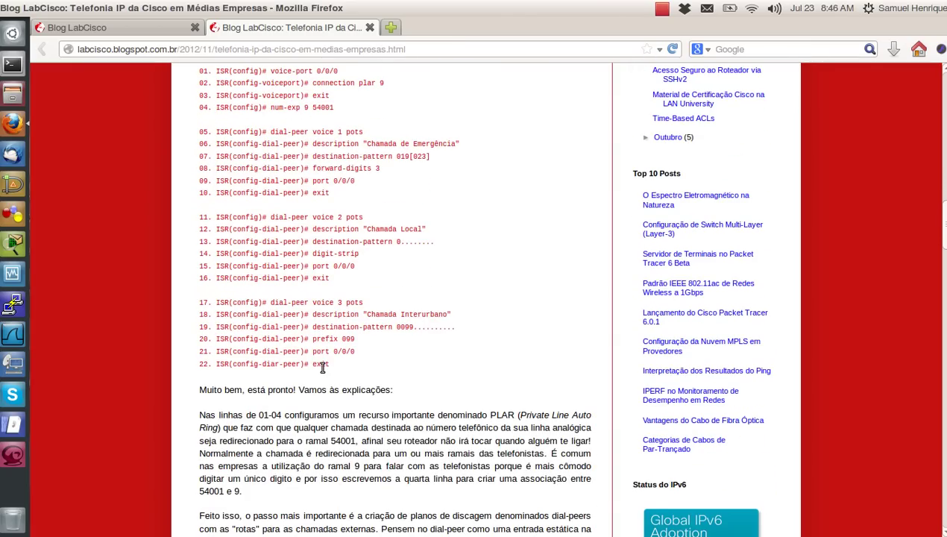
{"action": "scroll", "coordinate": [322, 367], "scroll_direction": "down", "scroll_amount": 1}
{"action": "scroll", "coordinate": [266, 235], "scroll_direction": "up", "scroll_amount": 5}
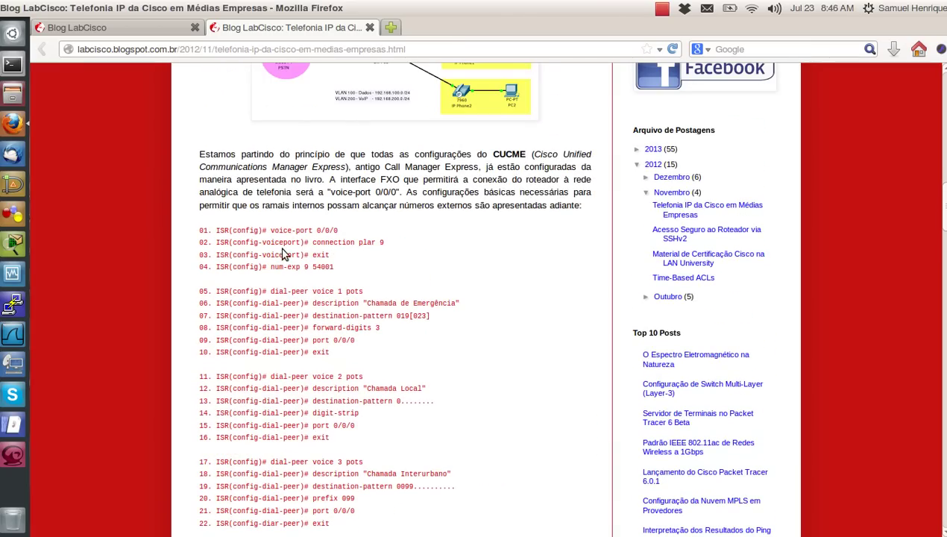
{"action": "scroll", "coordinate": [283, 235], "scroll_direction": "down", "scroll_amount": 4}
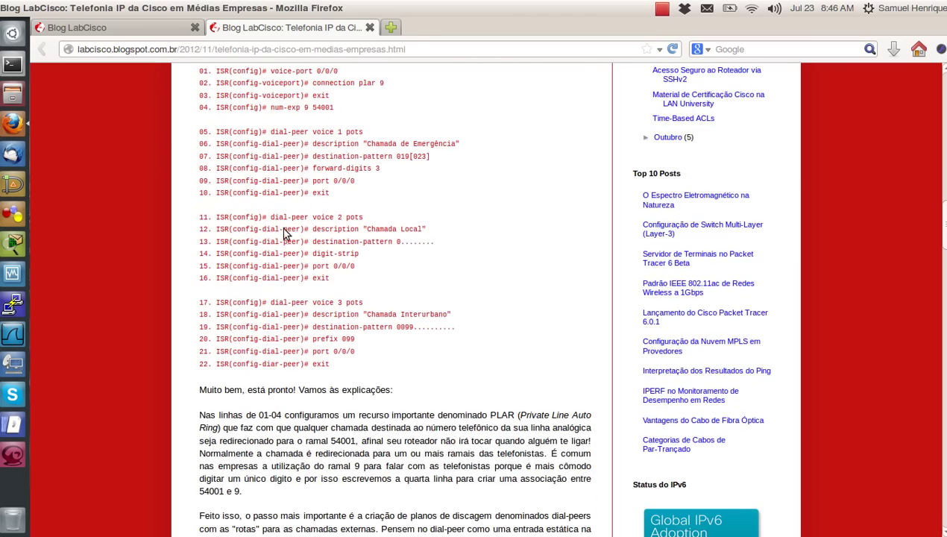
{"action": "scroll", "coordinate": [284, 192], "scroll_direction": "down", "scroll_amount": 10}
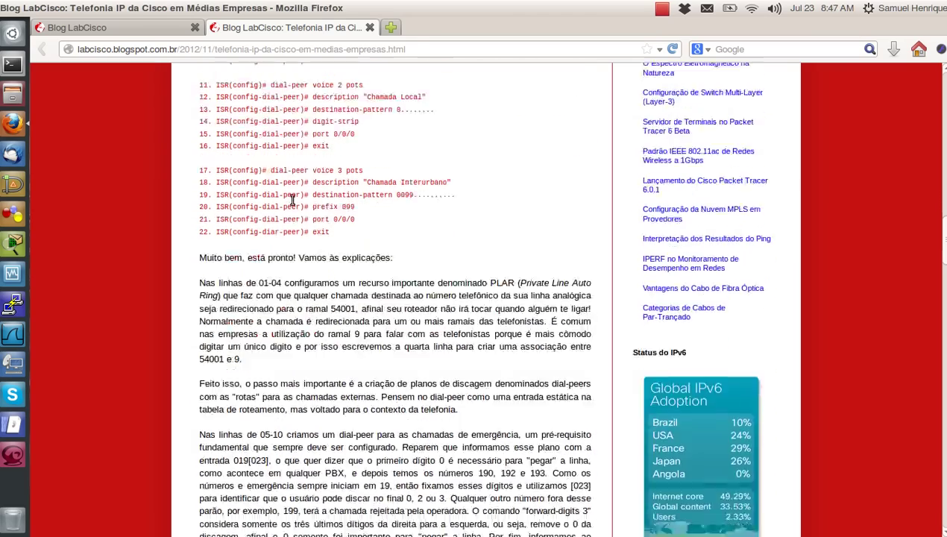
{"action": "scroll", "coordinate": [279, 189], "scroll_direction": "down", "scroll_amount": 9}
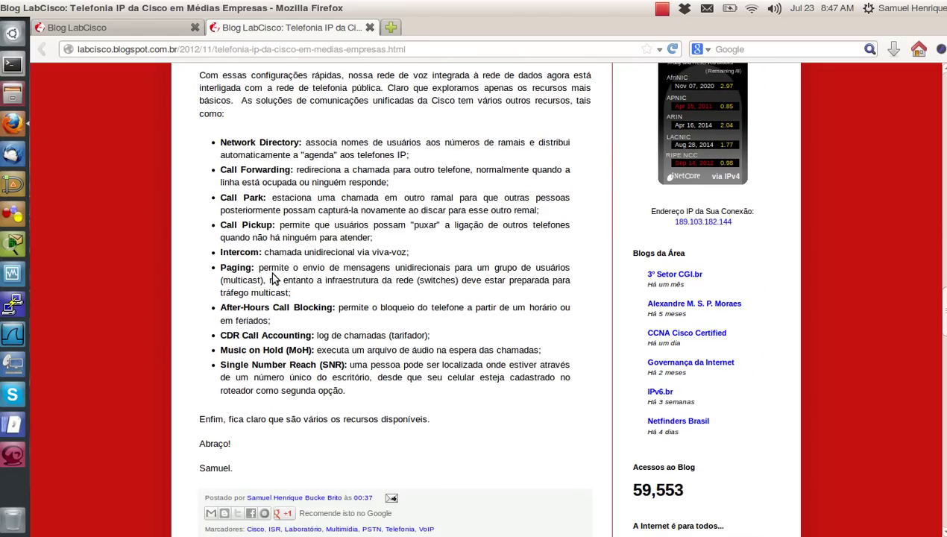
Go back to the article's introduction, then switch to the VirtualBox machine and resume at the ISR telephony-service prompt.
{"action": "scroll", "coordinate": [273, 274], "scroll_direction": "up", "scroll_amount": 10}
{"action": "scroll", "coordinate": [274, 274], "scroll_direction": "up", "scroll_amount": 20}
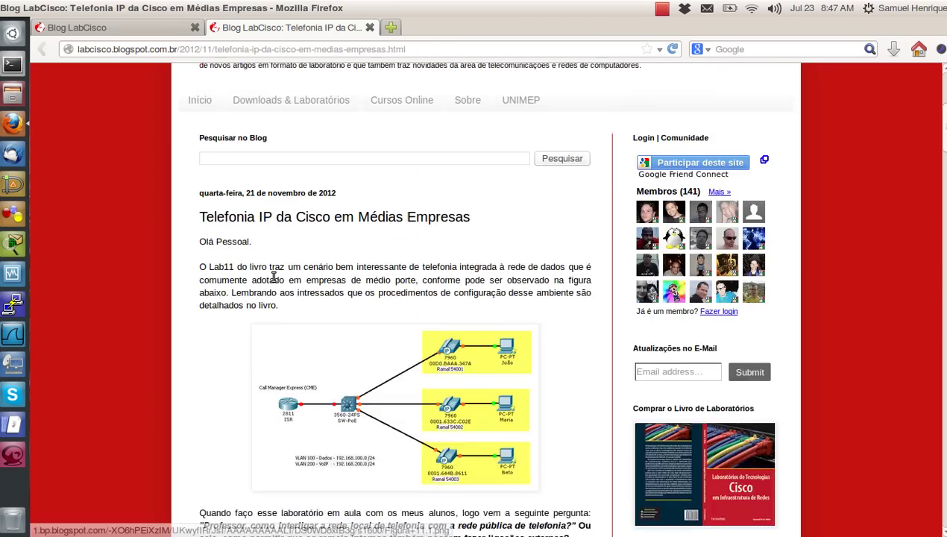
{"action": "scroll", "coordinate": [270, 320], "scroll_direction": "down", "scroll_amount": 2}
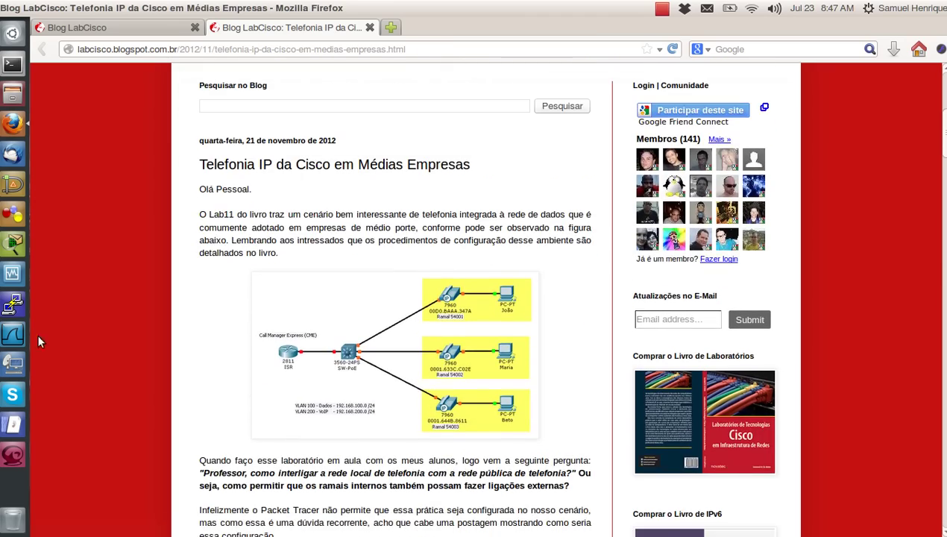
{"action": "left_click", "coordinate": [11, 273]}
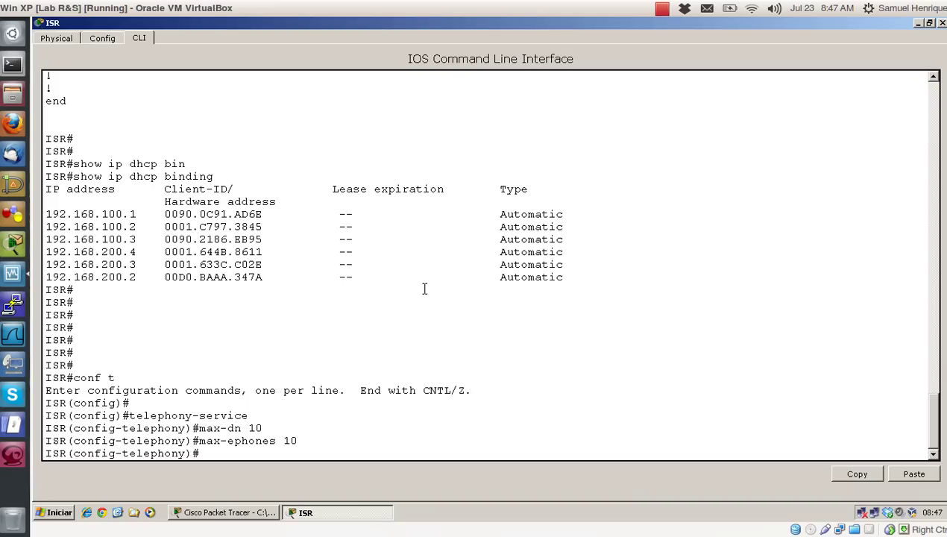
{"action": "key", "text": "Return"}
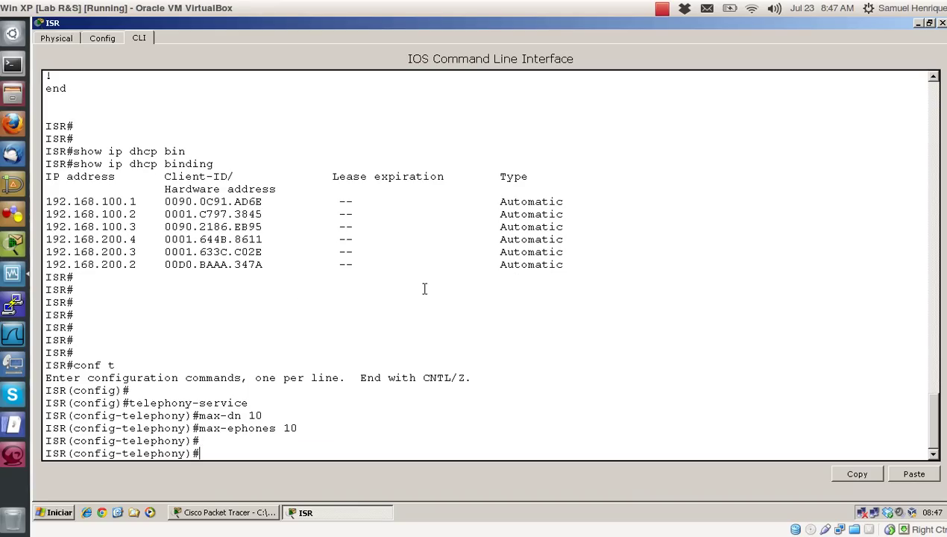
Set the telephony service's IP source address to 192.168.200.254 with port 2000.
{"action": "type", "text": "ip source-adddress"}
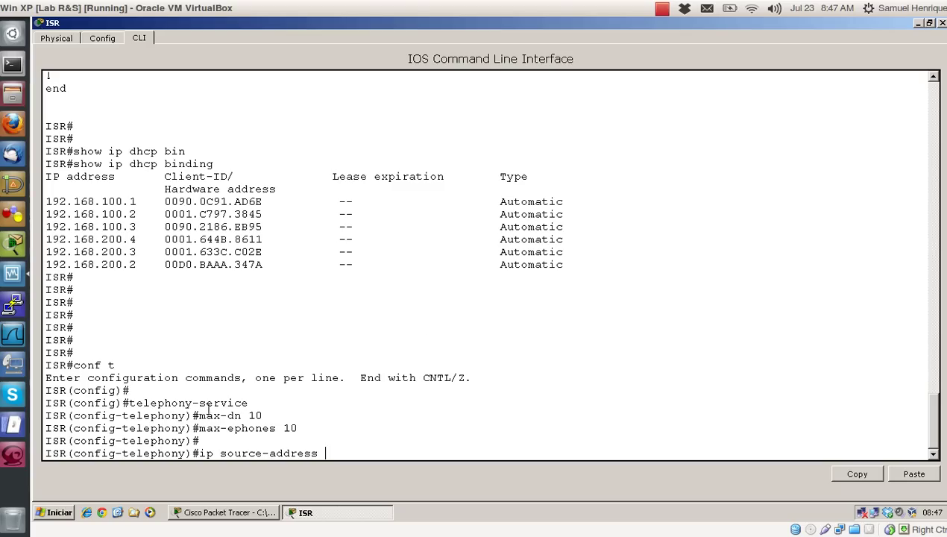
{"action": "type", "text": "192.168.200.254"}
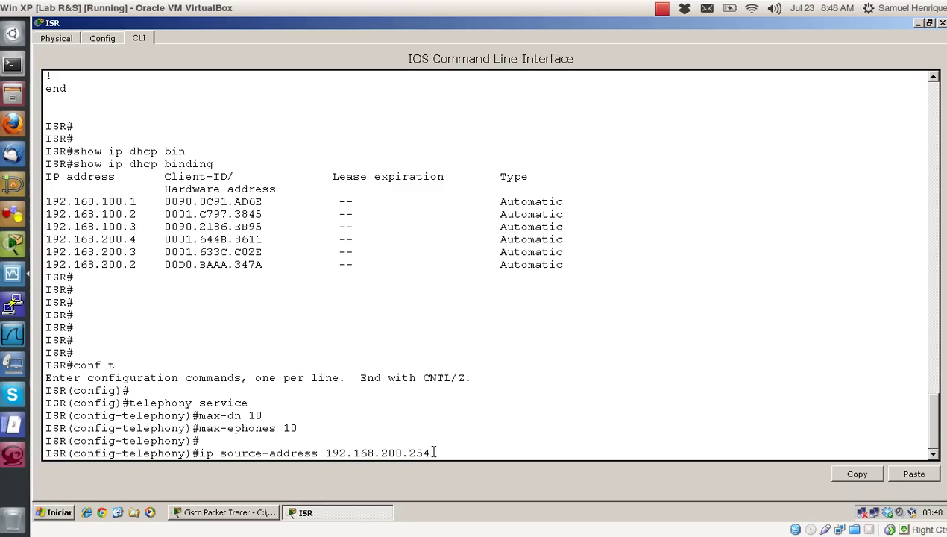
{"action": "left_click_drag", "start_coordinate": [435, 452], "coordinate": [198, 453]}
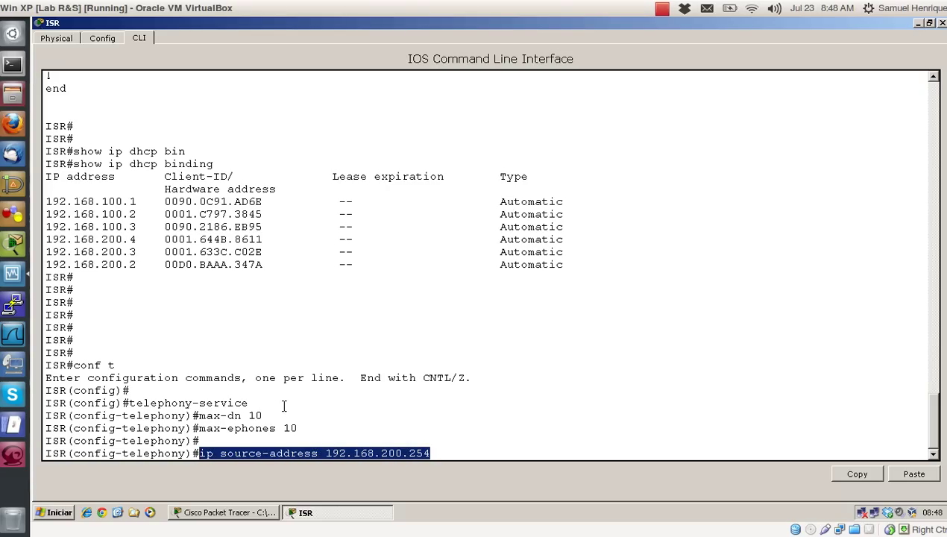
{"action": "left_click", "coordinate": [392, 410]}
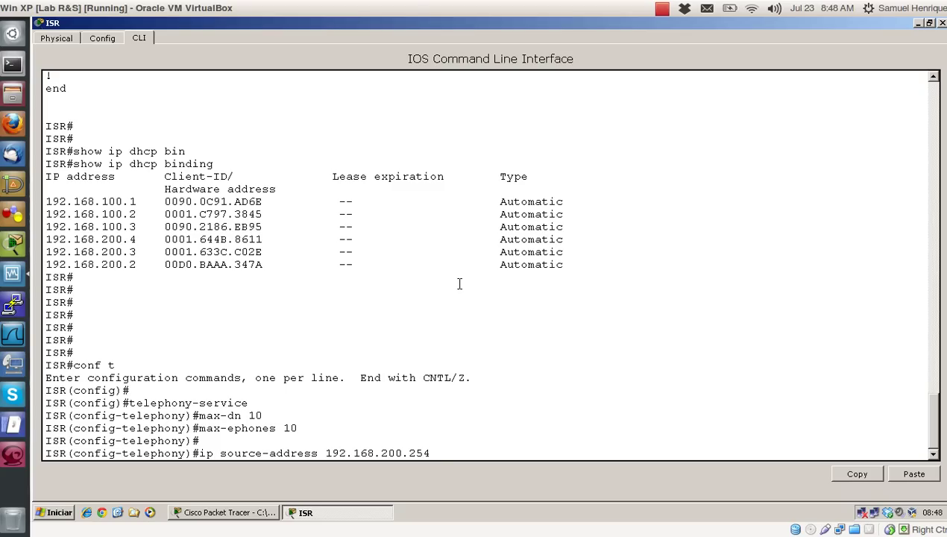
{"action": "type", "text": "ort 2000"}
{"action": "key", "text": "Return"}
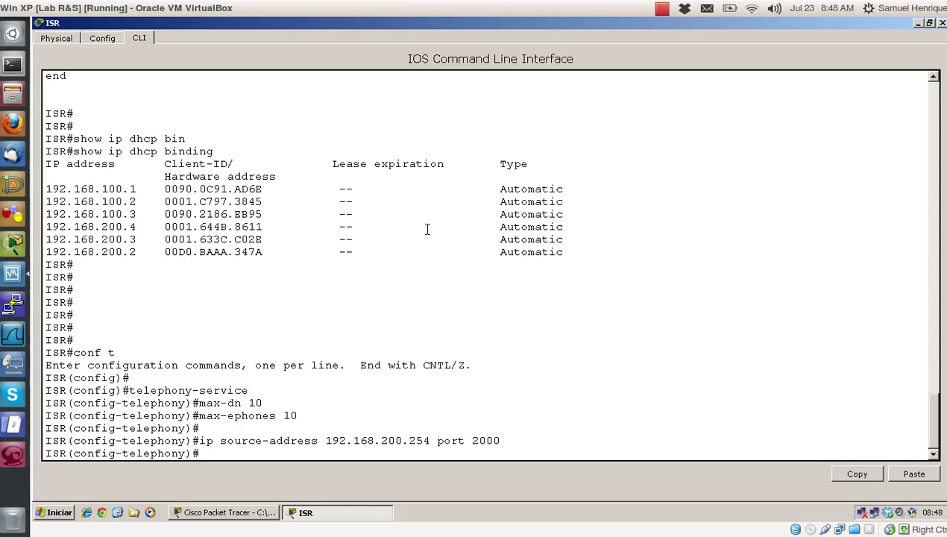
Enable automatic phone registration with auto-reg-ephone, and exit to the ISR privileged prompt.
{"action": "type", "text": "auto-reg-ephone"}
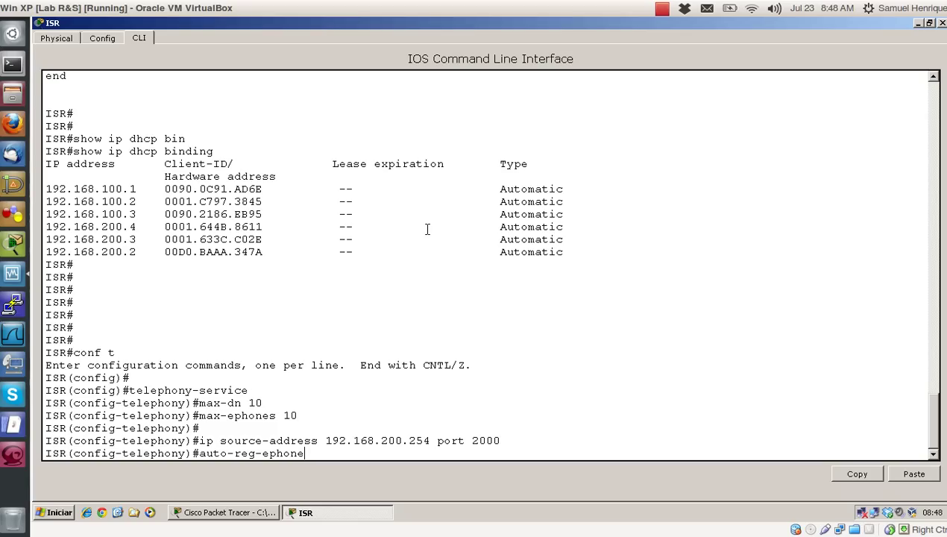
{"action": "key", "text": "Return"}
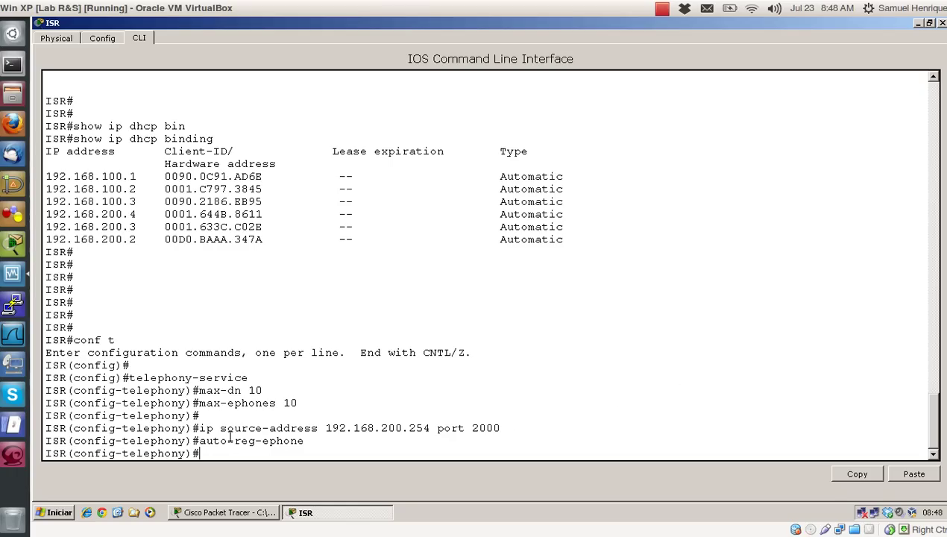
{"action": "left_click_drag", "start_coordinate": [193, 428], "coordinate": [524, 427]}
{"action": "left_click", "coordinate": [525, 426]}
{"action": "left_click", "coordinate": [624, 295]}
{"action": "type", "text": "end"}
{"action": "key", "text": "Return"}
{"action": "key", "text": "Return"}
{"action": "key", "text": "Return"}
Display the full running configuration of the ISR and examine its telephony-service section.
{"action": "type", "text": "show run"}
{"action": "key", "text": "Return"}
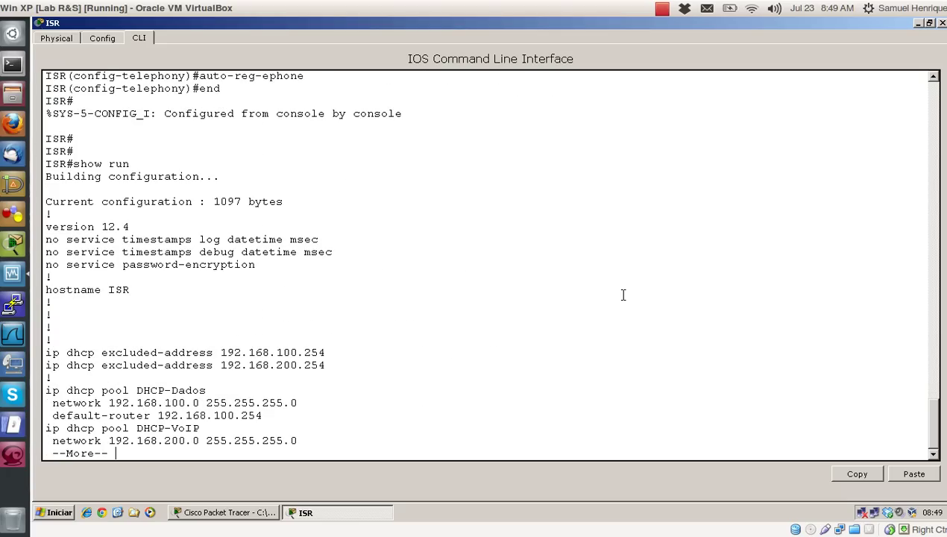
{"action": "key", "text": "space"}
{"action": "key", "text": "space"}
{"action": "key", "text": "space"}
{"action": "key", "text": "space"}
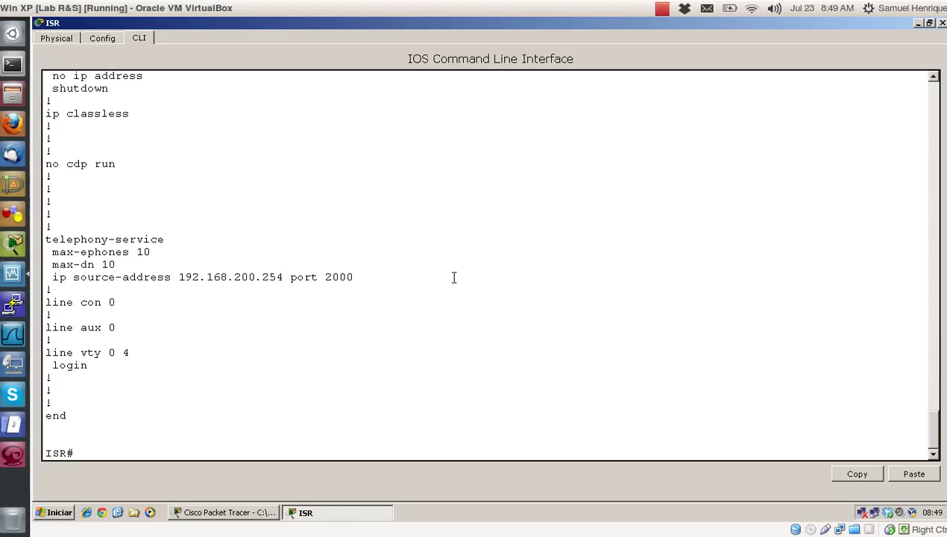
{"action": "key", "text": "Return"}
{"action": "key", "text": "Return"}
{"action": "key", "text": "Return"}
{"action": "key", "text": "Return"}
{"action": "key", "text": "Return"}
Query the registered IP phones on the ISR with show ephone, and close the router window.
{"action": "type", "text": "show ephones"}
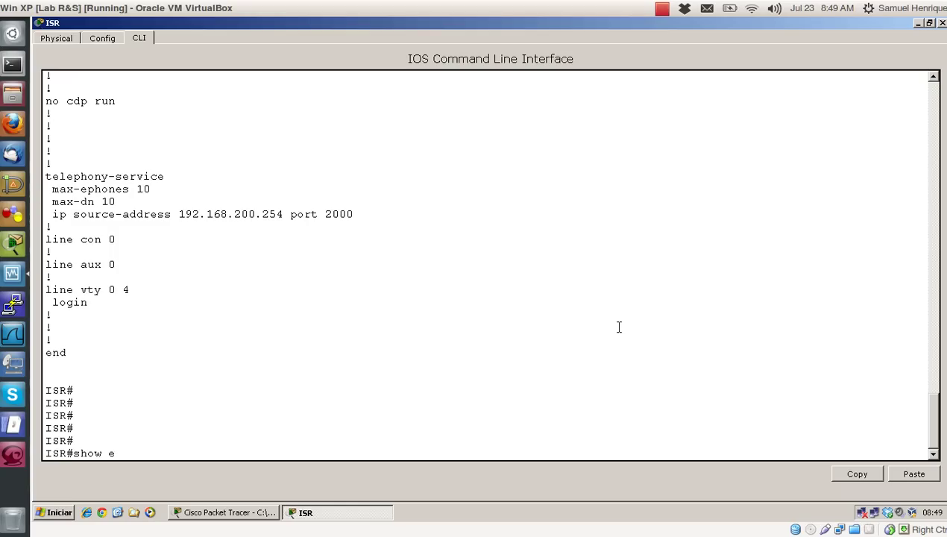
{"action": "key", "text": "Return"}
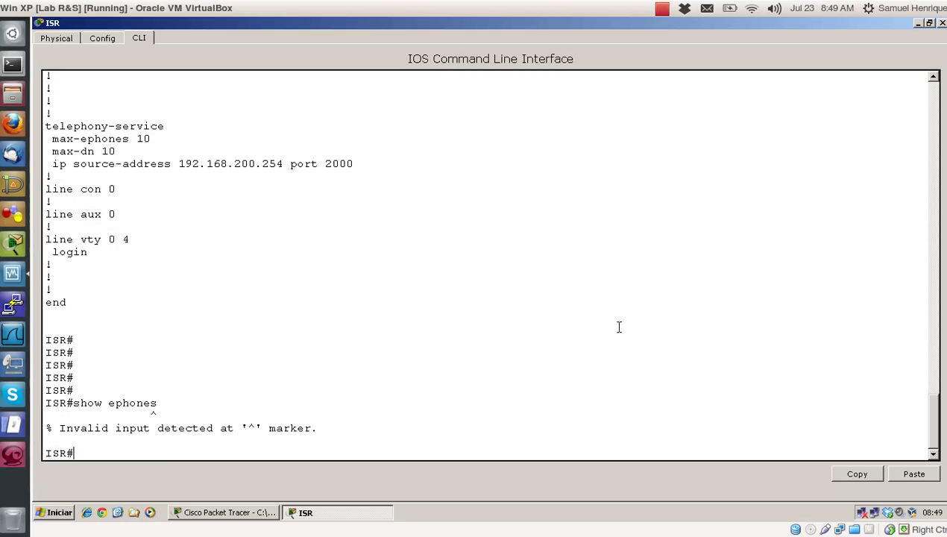
{"action": "type", "text": "shoe ephone"}
{"action": "key", "text": "BackSpace"}
{"action": "key", "text": "BackSpace"}
{"action": "key", "text": "BackSpace"}
{"action": "key", "text": "BackSpace"}
{"action": "key", "text": "BackSpace"}
{"action": "key", "text": "BackSpace"}
{"action": "key", "text": "BackSpace"}
{"action": "key", "text": "BackSpace"}
{"action": "key", "text": "BackSpace"}
{"action": "type", "text": "ow ephone"}
{"action": "key", "text": "Return"}
{"action": "key", "text": "Return"}
{"action": "key", "text": "Return"}
{"action": "key", "text": "Return"}
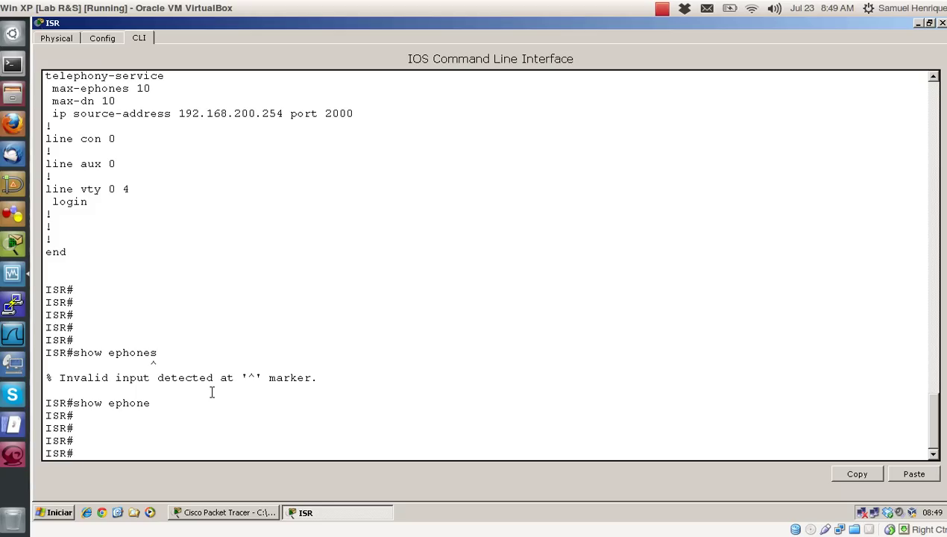
{"action": "left_click", "coordinate": [942, 23]}
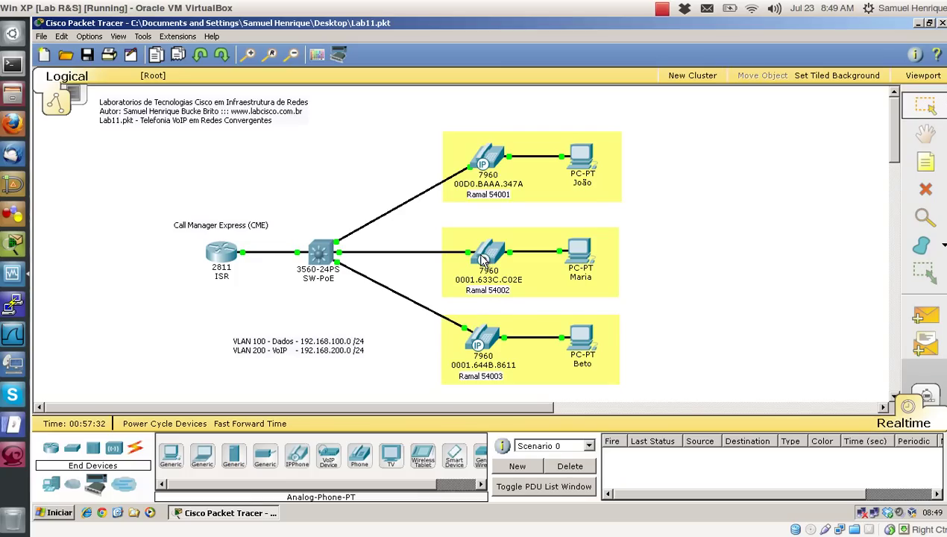
Start an automatic capture in Simulation mode with only CDP events visible, and hide the event list.
{"action": "mouse_move", "coordinate": [483, 259]}
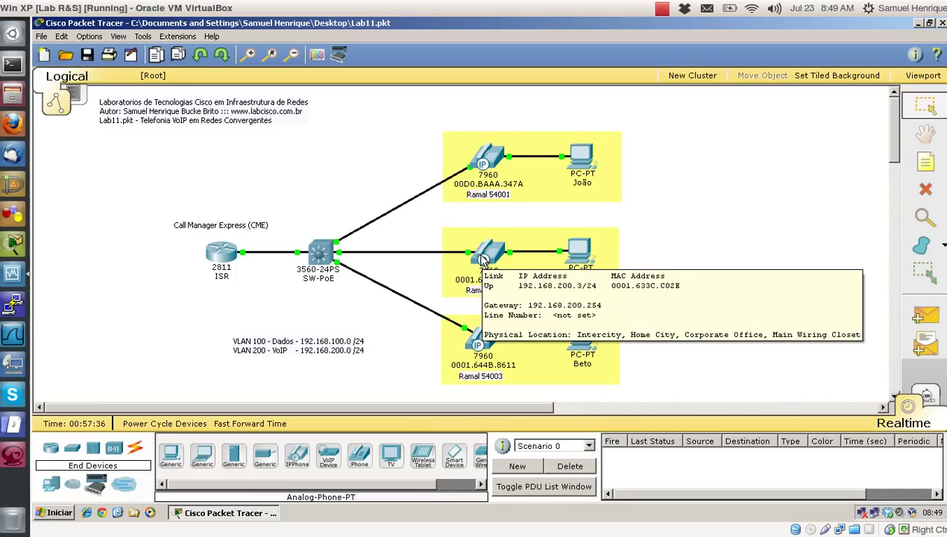
{"action": "left_click", "coordinate": [924, 395]}
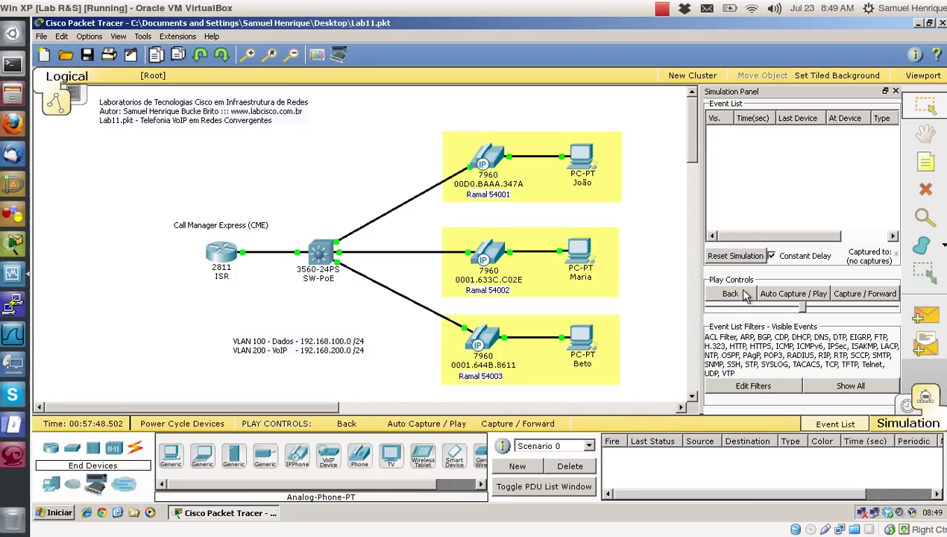
{"action": "left_click", "coordinate": [748, 385]}
{"action": "left_click", "coordinate": [879, 356]}
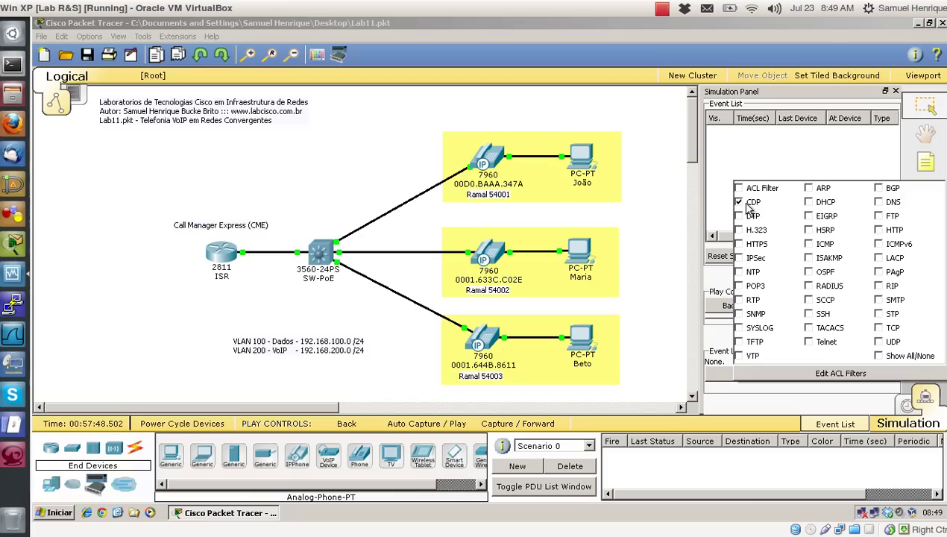
{"action": "left_click", "coordinate": [720, 343]}
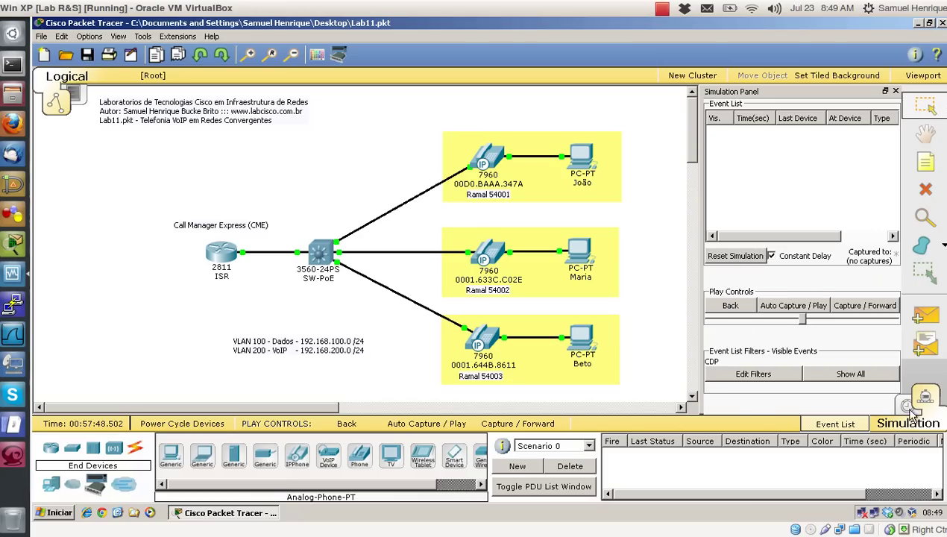
{"action": "left_click", "coordinate": [426, 424]}
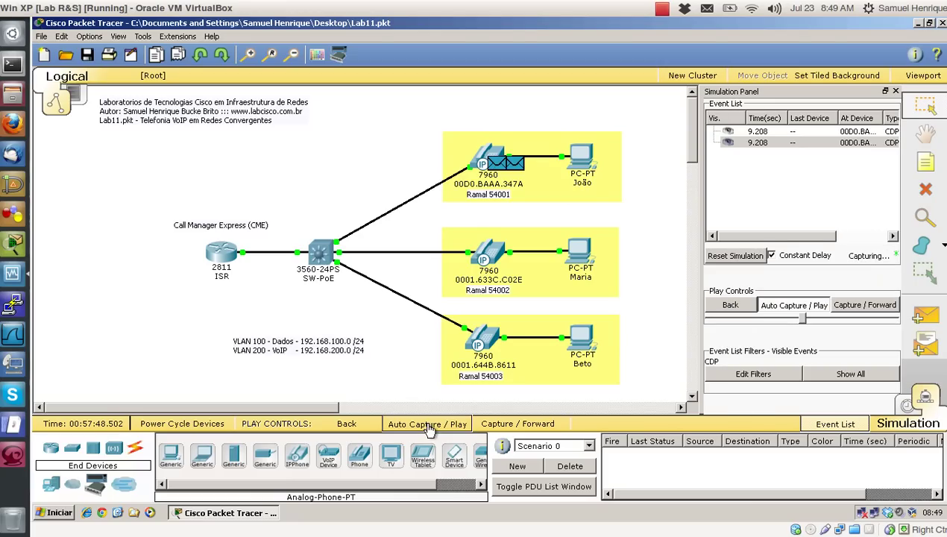
{"action": "left_click", "coordinate": [835, 424]}
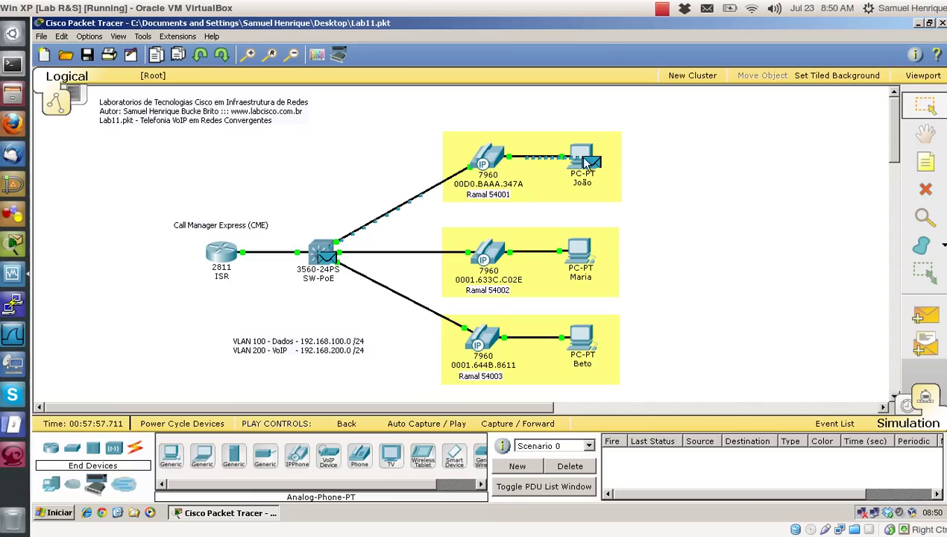
Examine the CDP frame arriving at SW-PoE, including its OSI layers and inbound PDU fields down to the CDP values.
{"action": "left_click", "coordinate": [323, 257]}
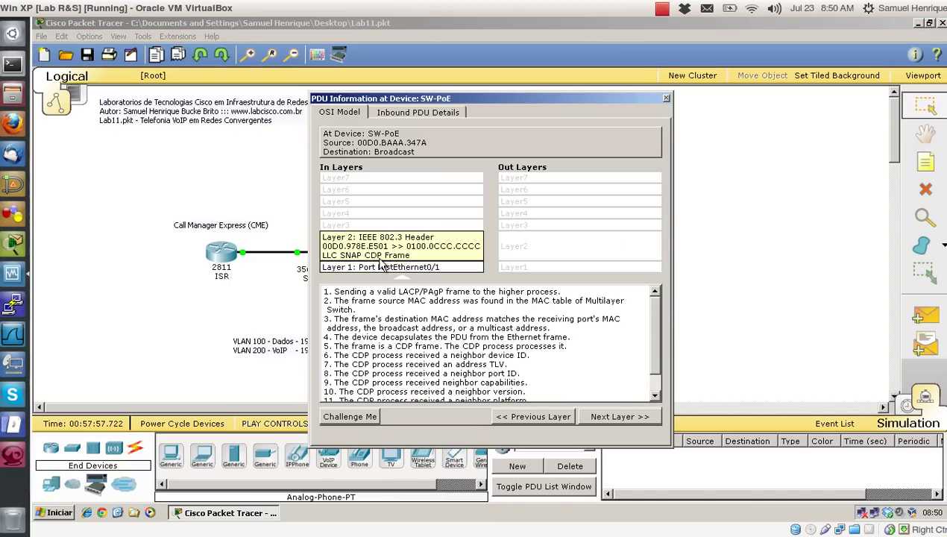
{"action": "left_click", "coordinate": [401, 113]}
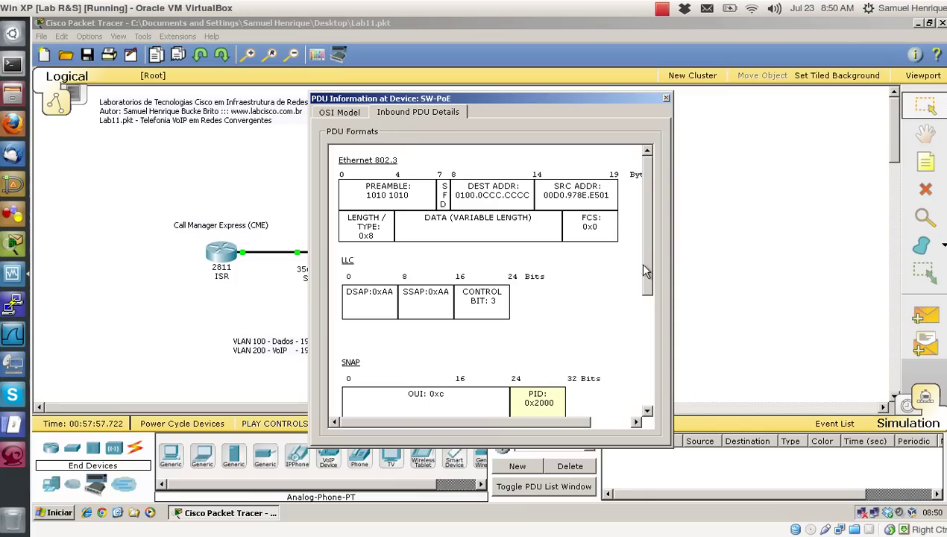
{"action": "left_click_drag", "start_coordinate": [645, 269], "coordinate": [657, 380]}
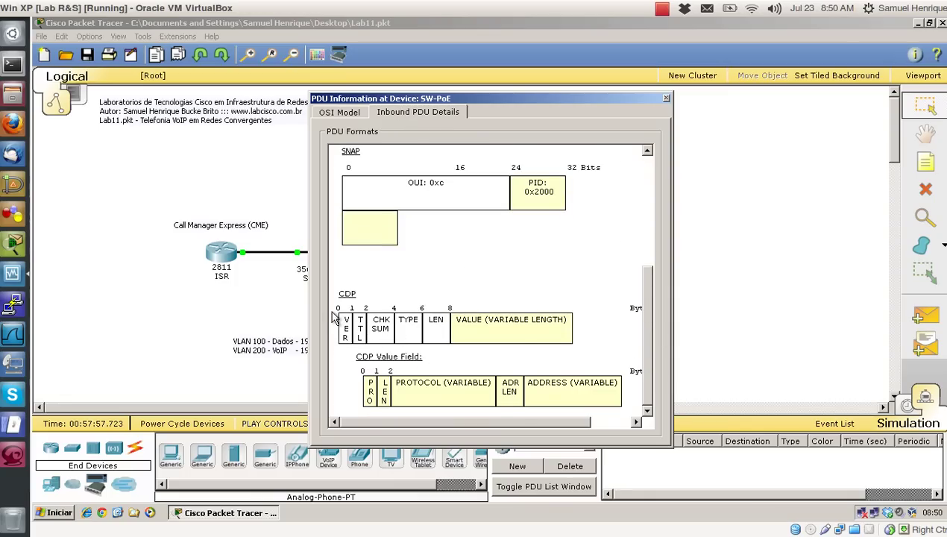
{"action": "left_click", "coordinate": [666, 98]}
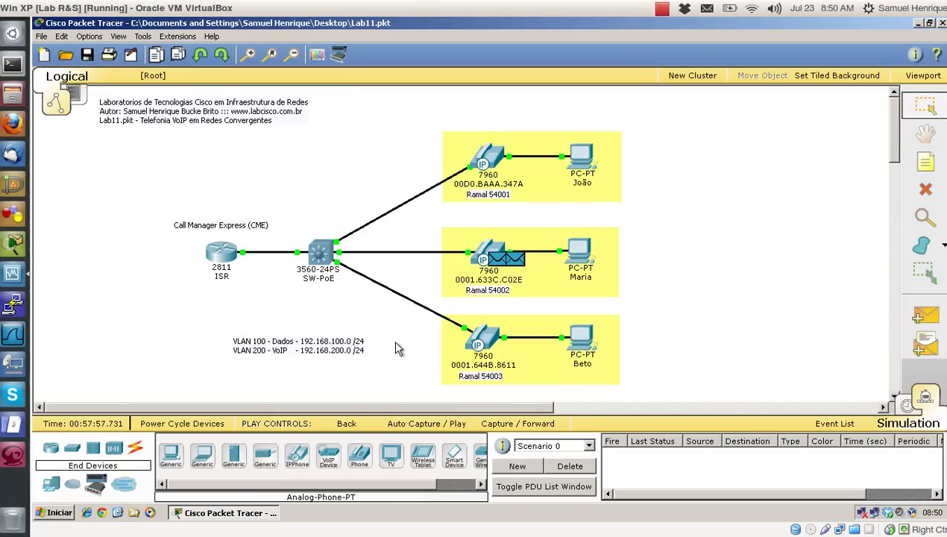
Advance the simulation through the IP phones' CDP frames, and return to Realtime mode.
{"action": "left_click", "coordinate": [514, 423]}
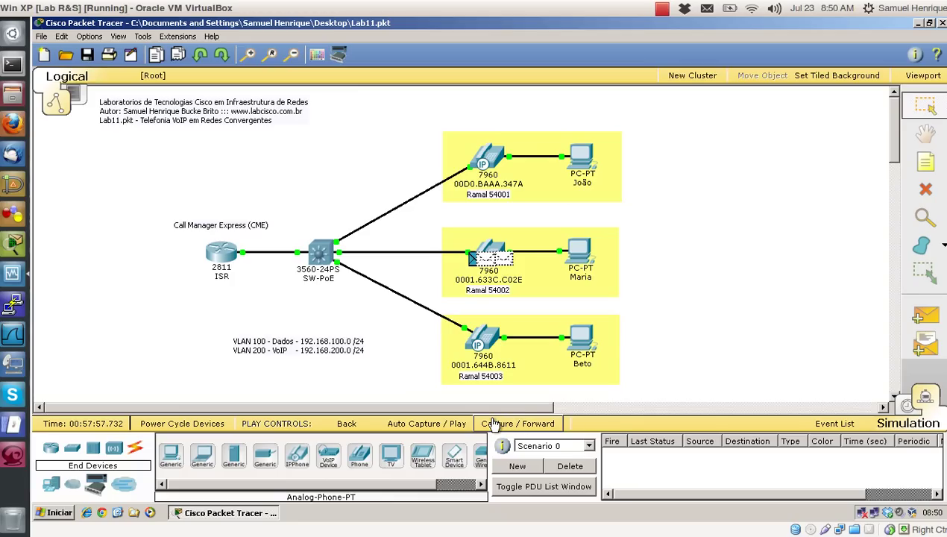
{"action": "left_click", "coordinate": [493, 424]}
{"action": "left_click", "coordinate": [492, 424]}
{"action": "left_click", "coordinate": [494, 425]}
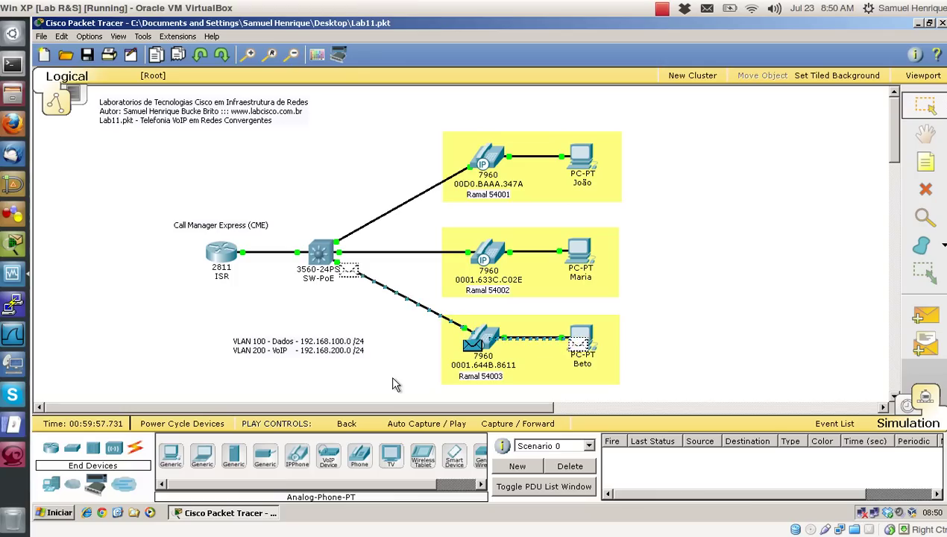
{"action": "left_click", "coordinate": [513, 430]}
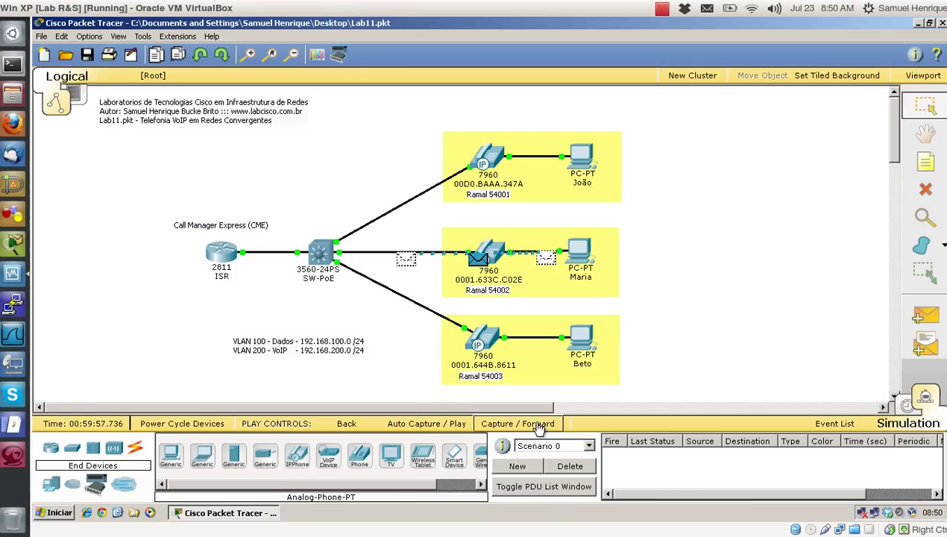
{"action": "left_click", "coordinate": [543, 429]}
{"action": "left_click", "coordinate": [902, 406]}
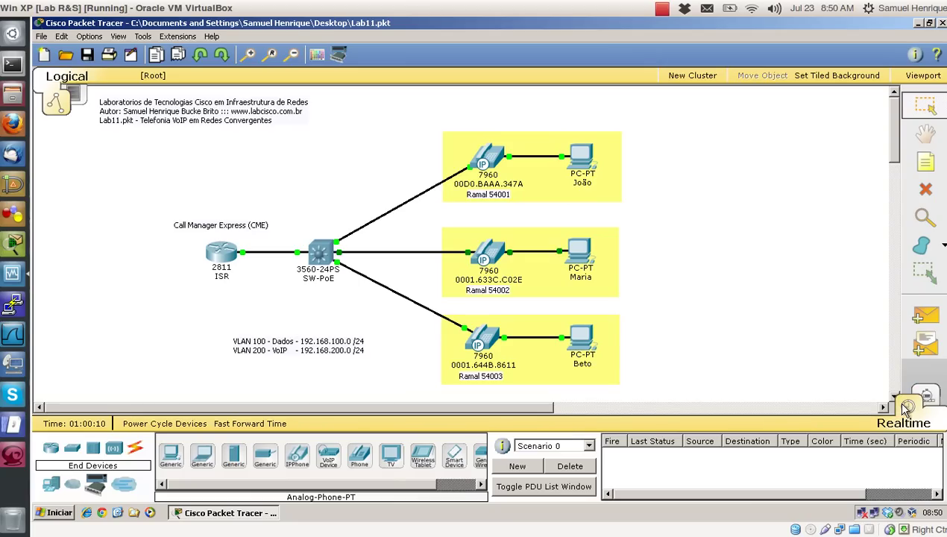
Reopen the ISR command line, rerun show ephone to recheck phone registration, and close the window.
{"action": "left_click", "coordinate": [226, 249]}
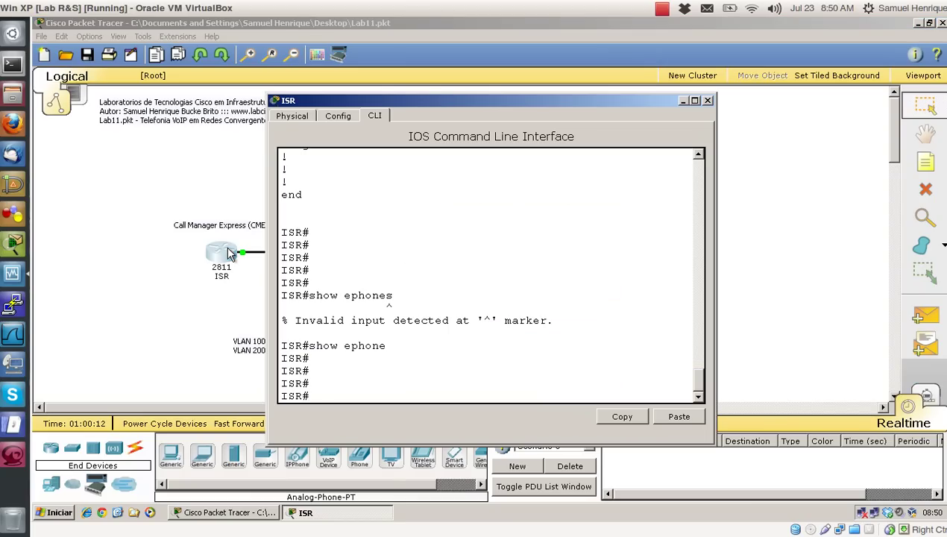
{"action": "key", "text": "Up"}
{"action": "key", "text": "Return"}
{"action": "key", "text": "Return"}
{"action": "key", "text": "Return"}
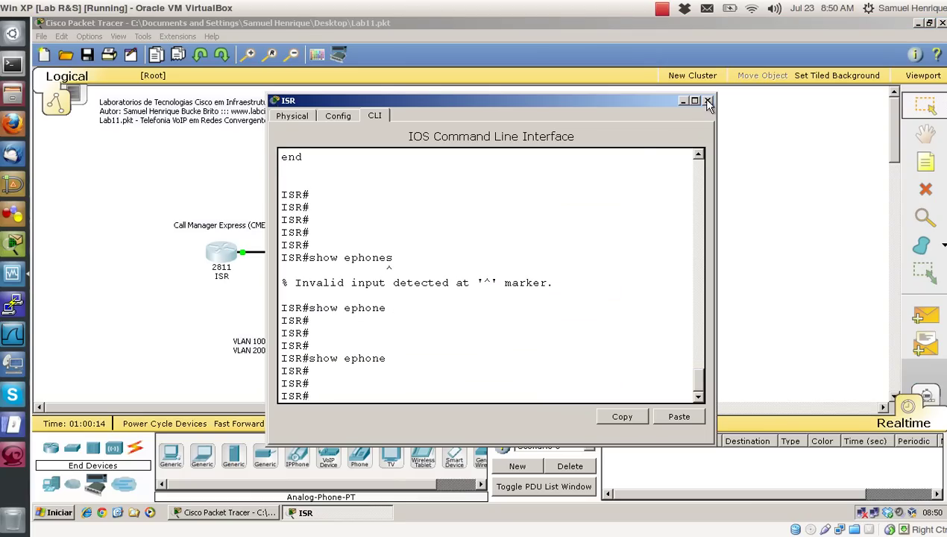
{"action": "left_click", "coordinate": [708, 101]}
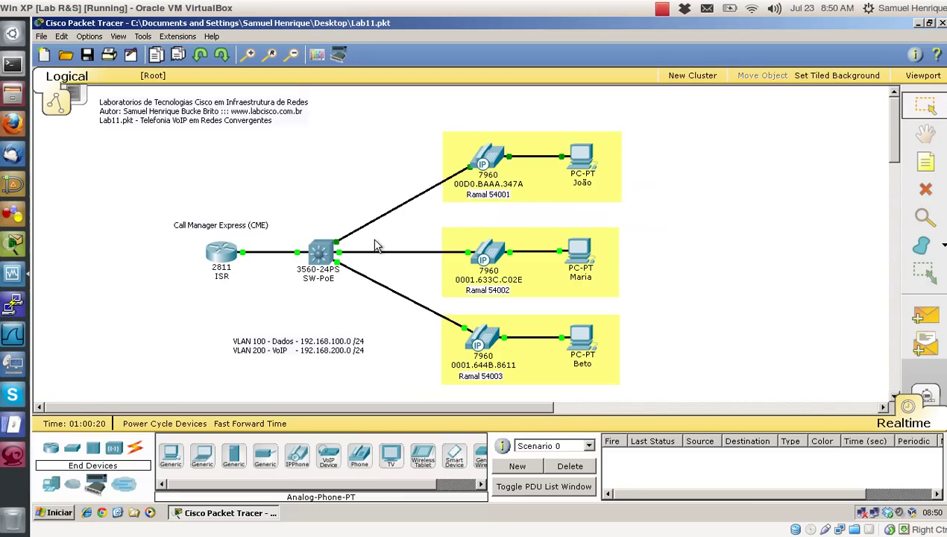
Replug each IP phone's cable into its own SW-PoE port, using FastEthernet0/1 and FastEthernet0/2 for the first two phones.
{"action": "left_click", "coordinate": [325, 250]}
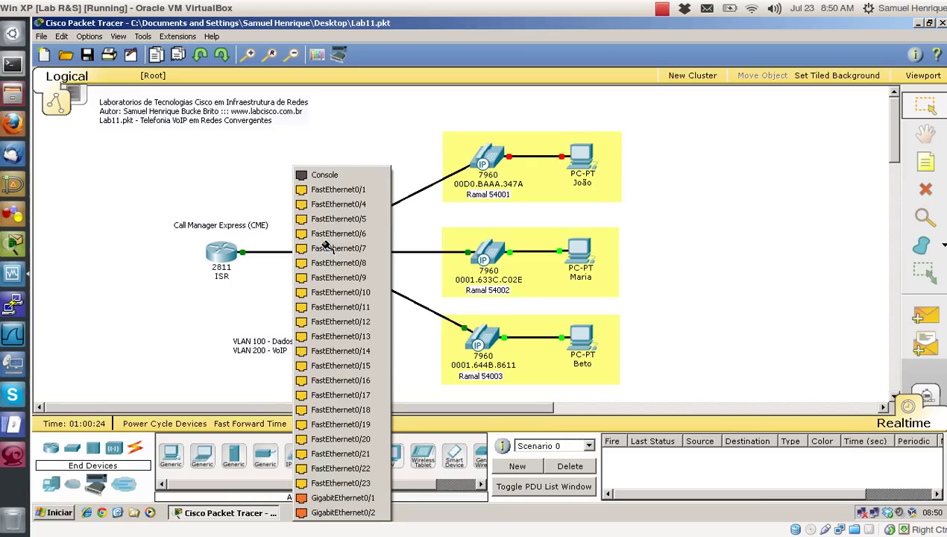
{"action": "left_click", "coordinate": [340, 191]}
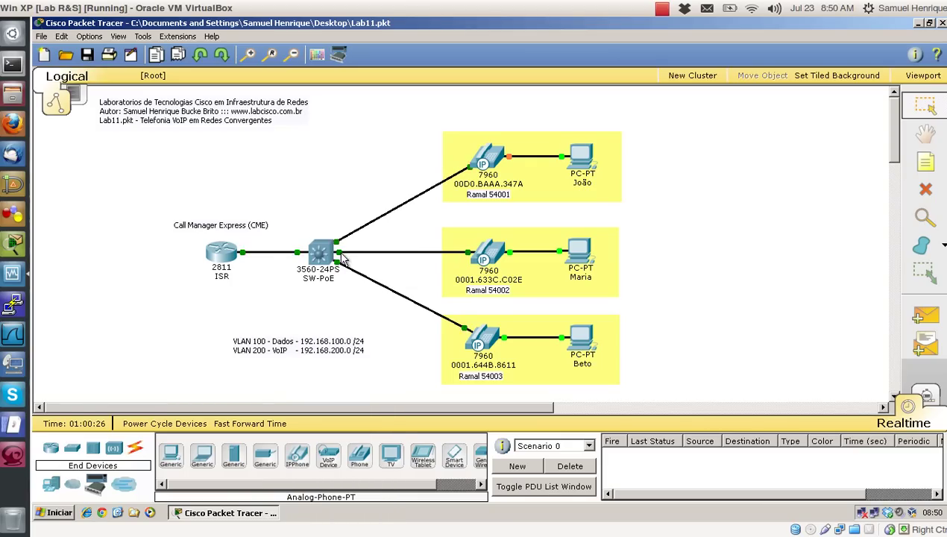
{"action": "left_click", "coordinate": [324, 253]}
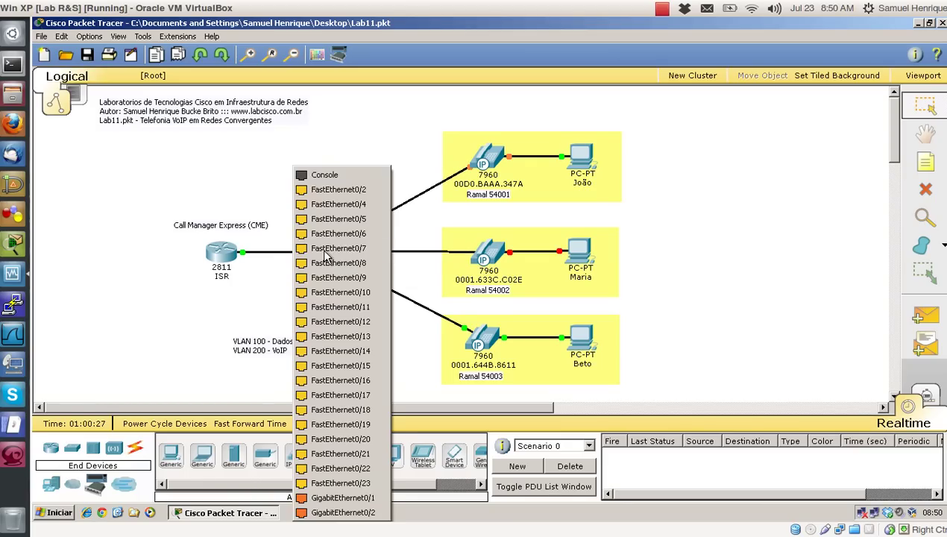
{"action": "left_click", "coordinate": [350, 196]}
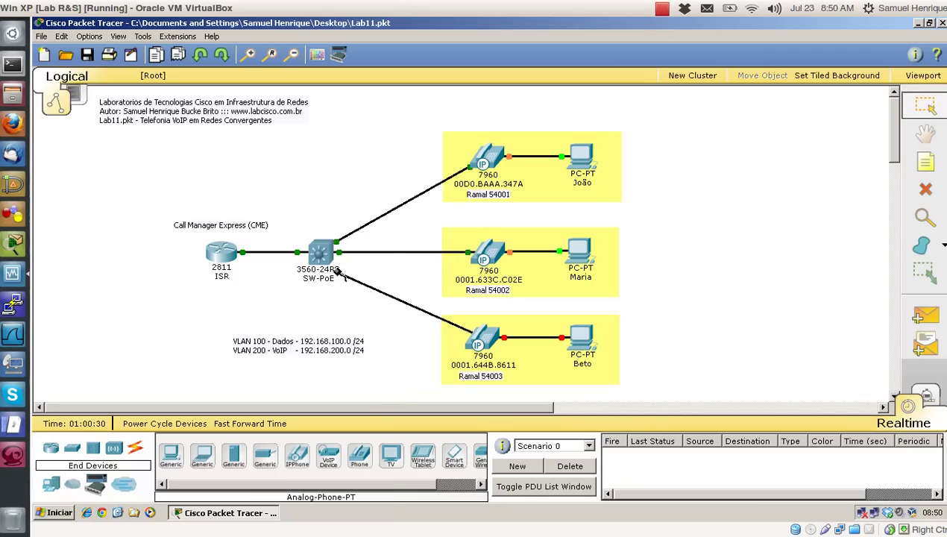
{"action": "left_click", "coordinate": [337, 270]}
{"action": "left_click", "coordinate": [345, 191]}
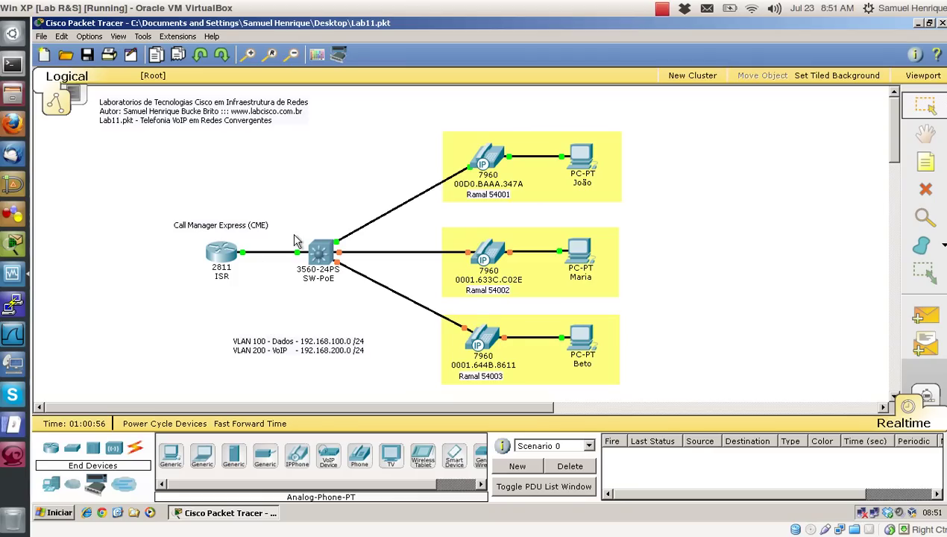
Rerun show ephone on the ISR to recheck phone registration after the recabling, and close the window.
{"action": "left_click", "coordinate": [220, 256]}
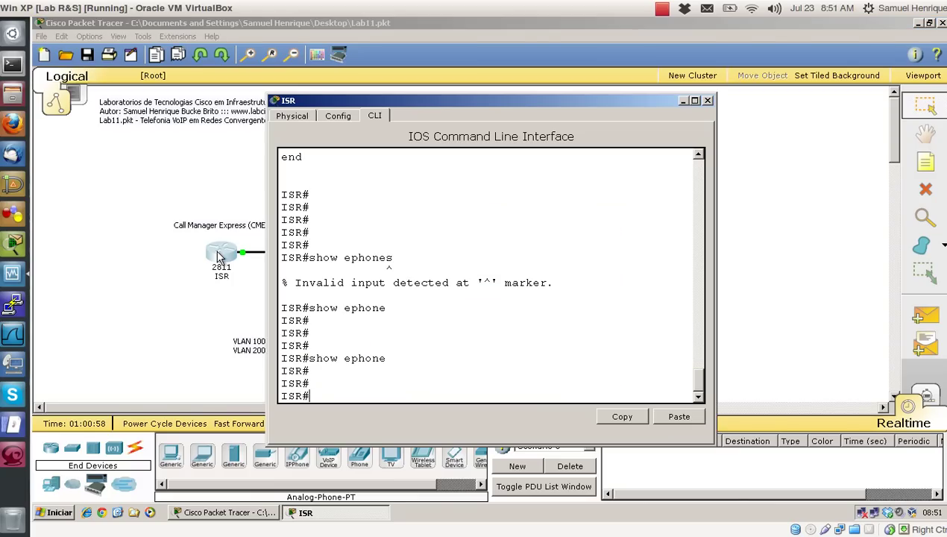
{"action": "key", "text": "Up"}
{"action": "key", "text": "Return"}
{"action": "key", "text": "Return"}
{"action": "key", "text": "Return"}
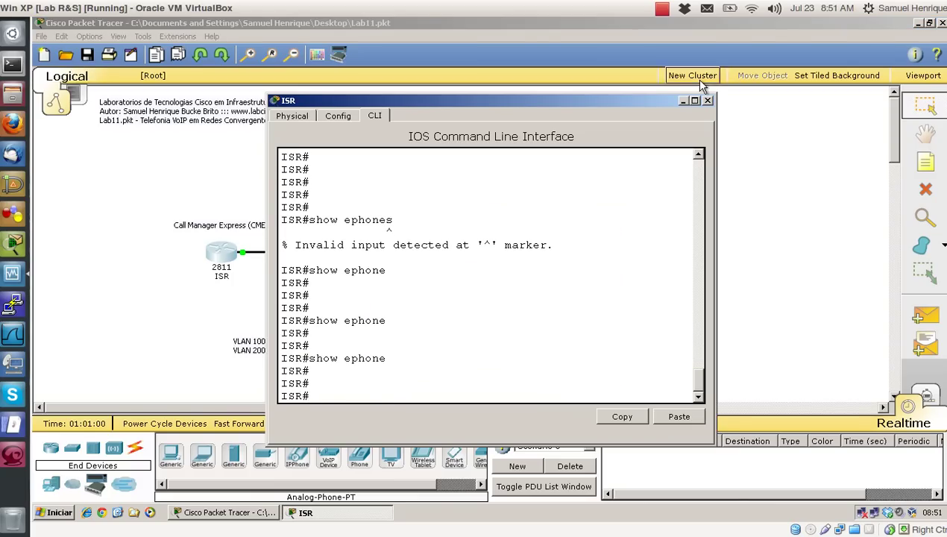
{"action": "left_click", "coordinate": [708, 101]}
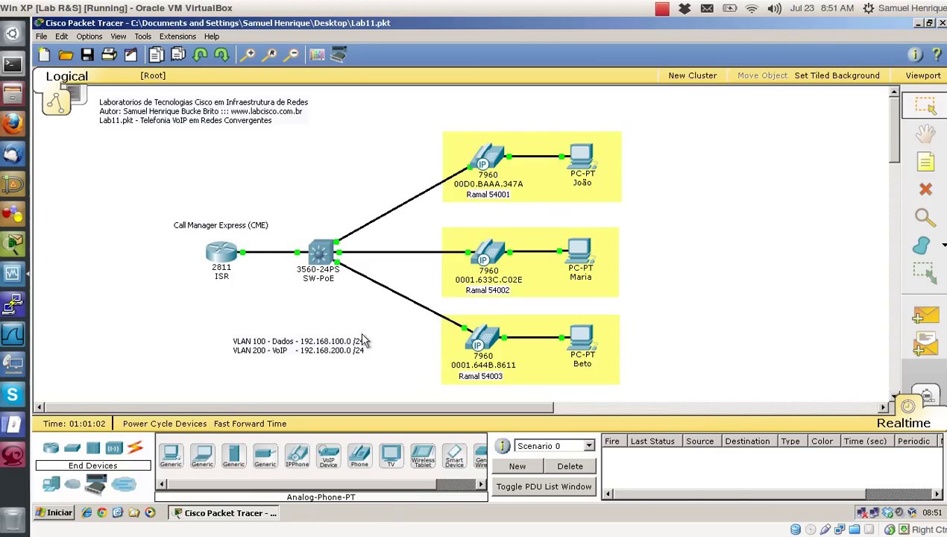
Inspect the display and the physical device view of the IP phone beside the third PC, and close its window.
{"action": "left_click", "coordinate": [475, 337]}
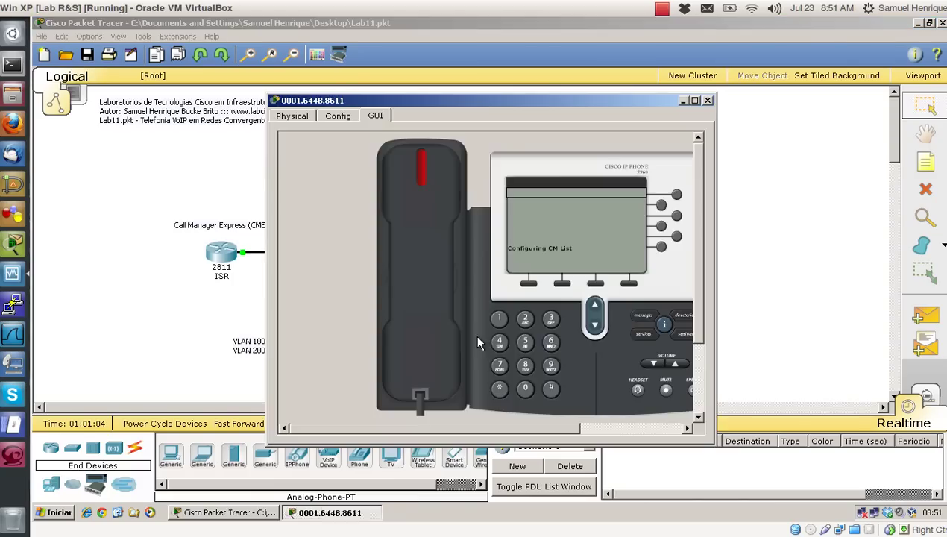
{"action": "left_click", "coordinate": [292, 117]}
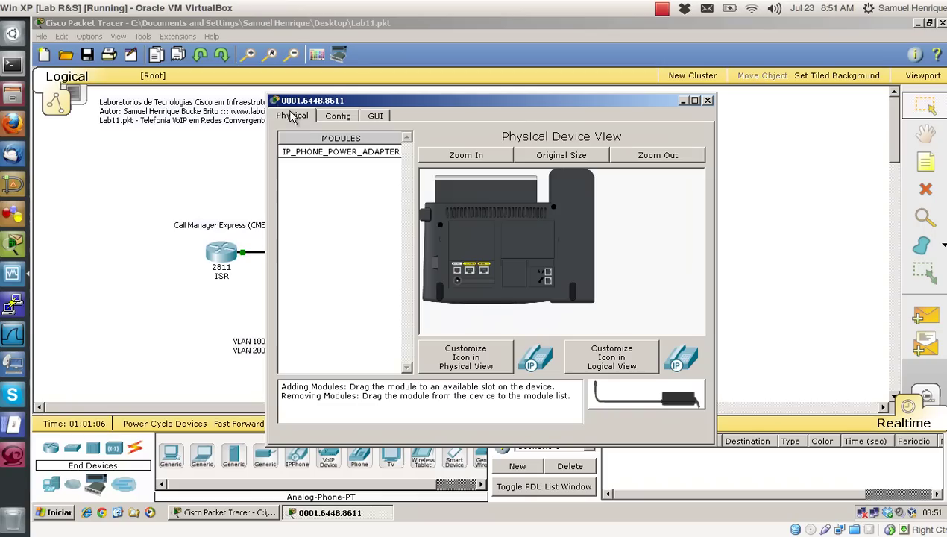
{"action": "left_click", "coordinate": [708, 100]}
Reopen the ISR command line, run show ephone once more, and close the window.
{"action": "left_click", "coordinate": [224, 253]}
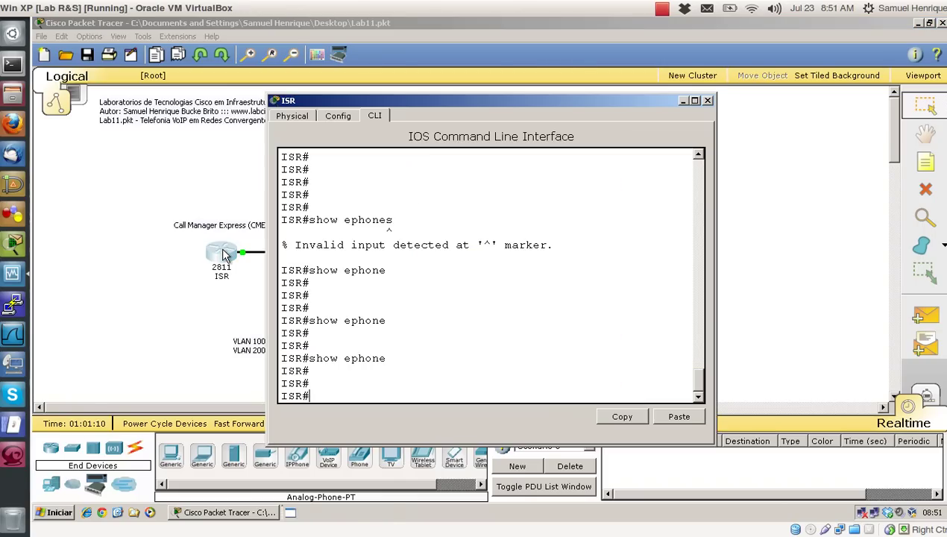
{"action": "key", "text": "Return"}
{"action": "key", "text": "Return"}
{"action": "key", "text": "Up"}
{"action": "key", "text": "Return"}
{"action": "key", "text": "Return"}
{"action": "key", "text": "Return"}
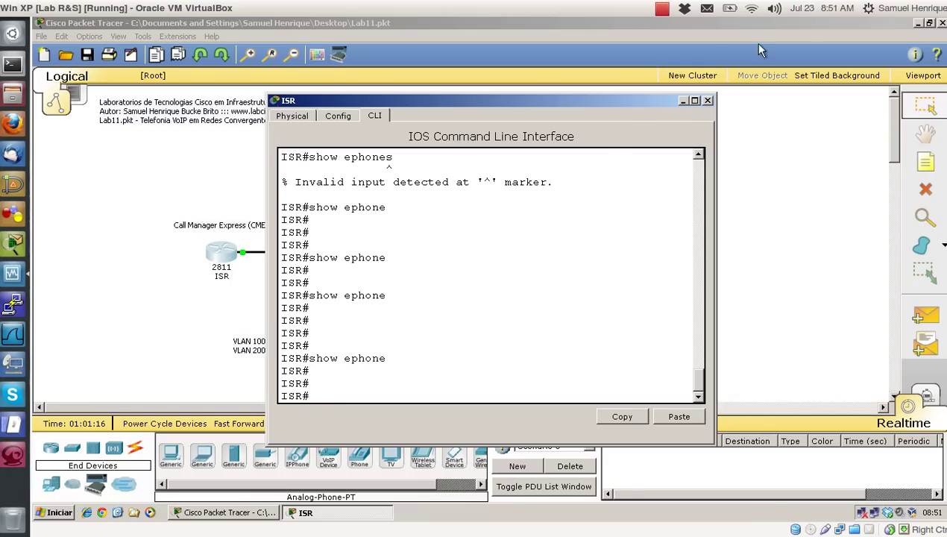
{"action": "left_click", "coordinate": [708, 100]}
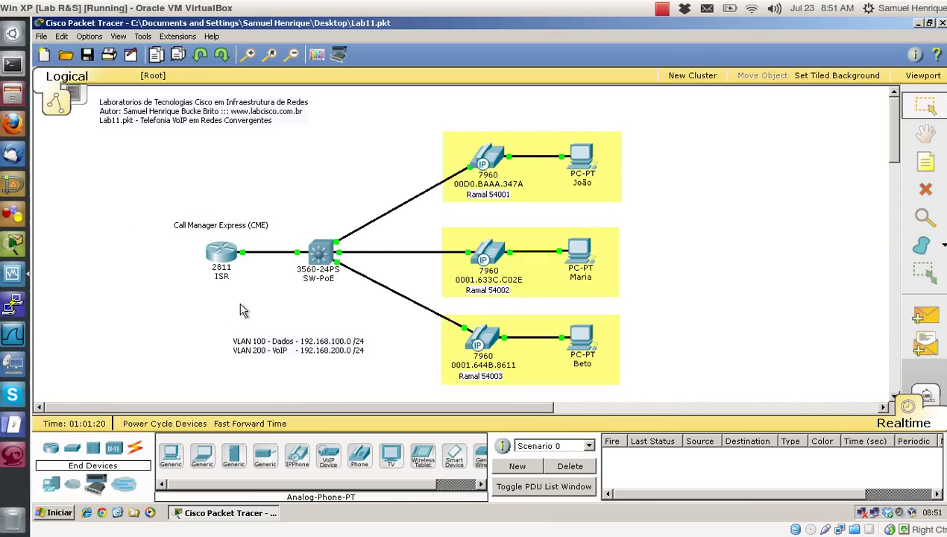
{"action": "left_click_drag", "start_coordinate": [393, 264], "coordinate": [628, 92]}
{"action": "left_click", "coordinate": [647, 133]}
{"action": "left_click", "coordinate": [663, 9]}
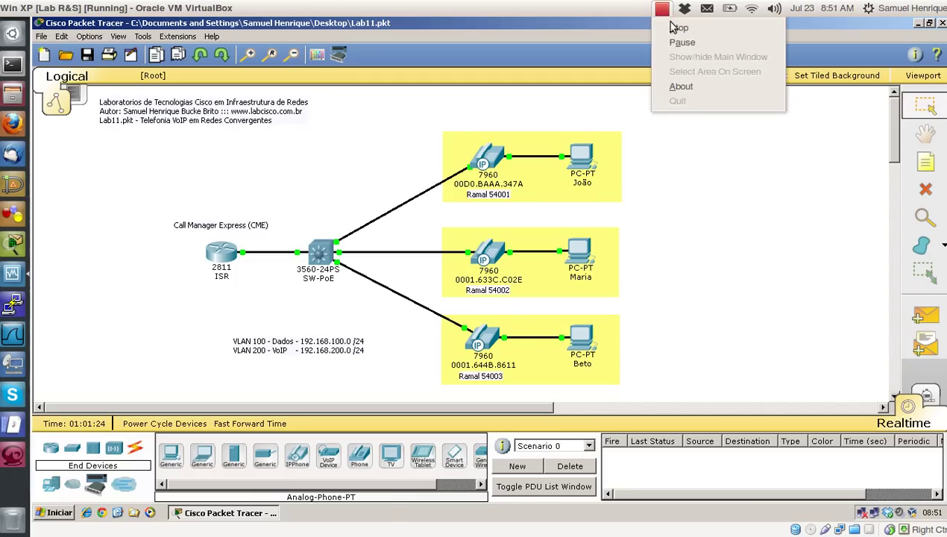
{"action": "left_click", "coordinate": [671, 39]}
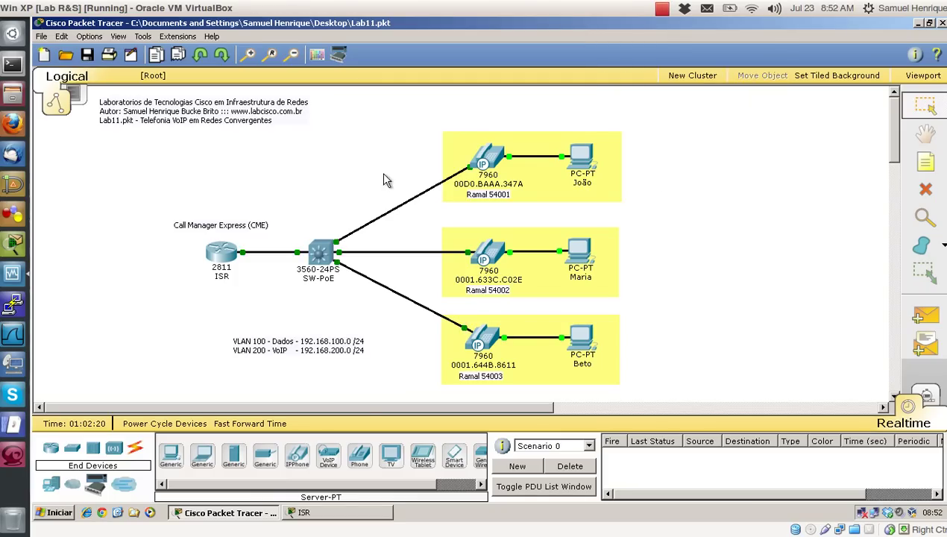
Review the show ephone output on the ISR against the topology, and return to a clean ISR prompt.
{"action": "left_click", "coordinate": [351, 515]}
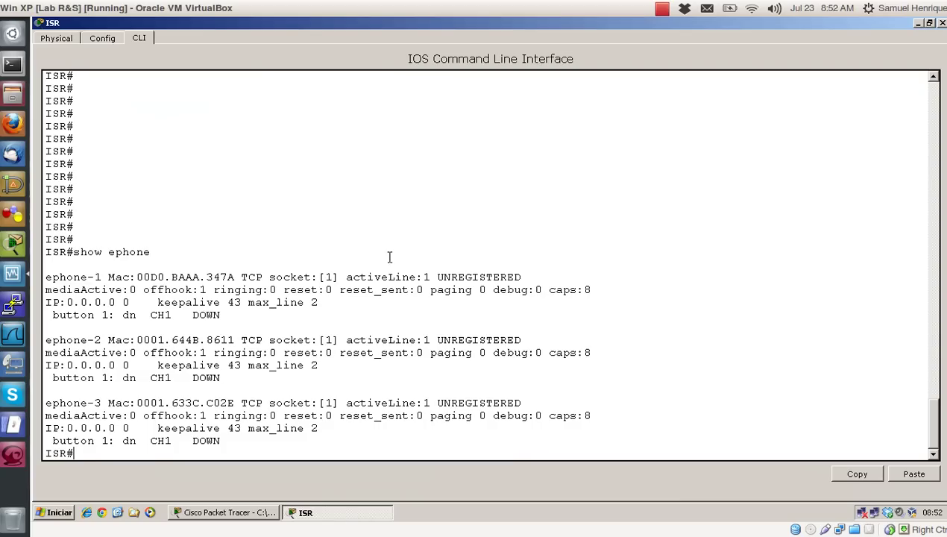
{"action": "left_click", "coordinate": [236, 512]}
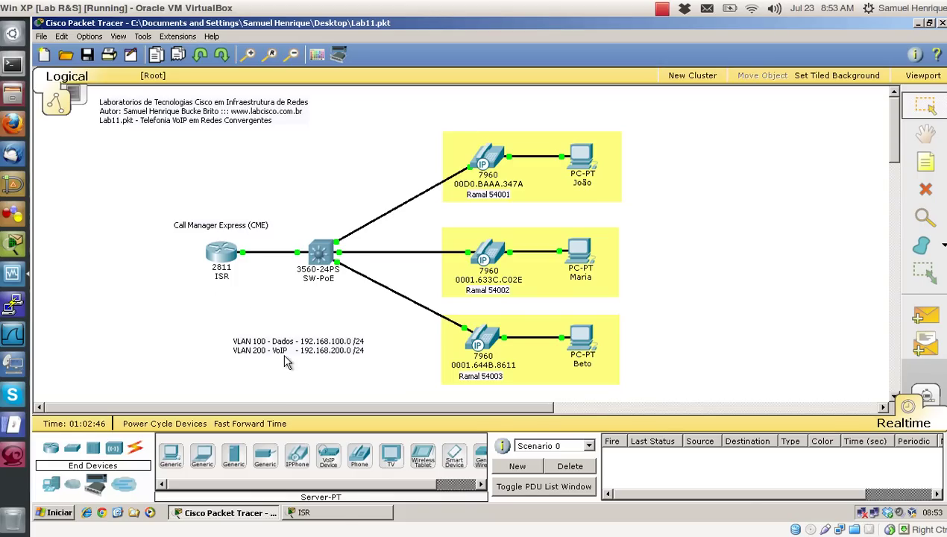
{"action": "left_click", "coordinate": [340, 511]}
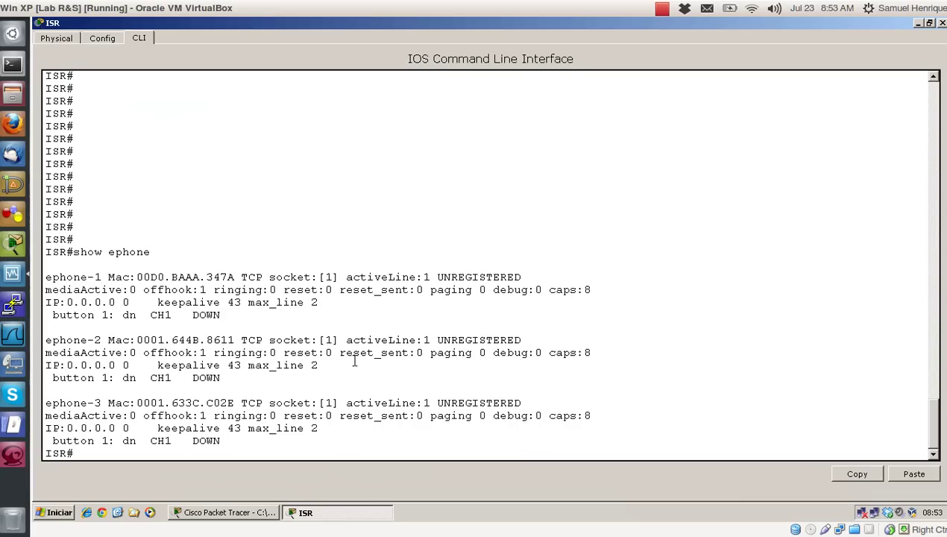
{"action": "key", "text": "Return"}
{"action": "key", "text": "Return"}
{"action": "key", "text": "Return"}
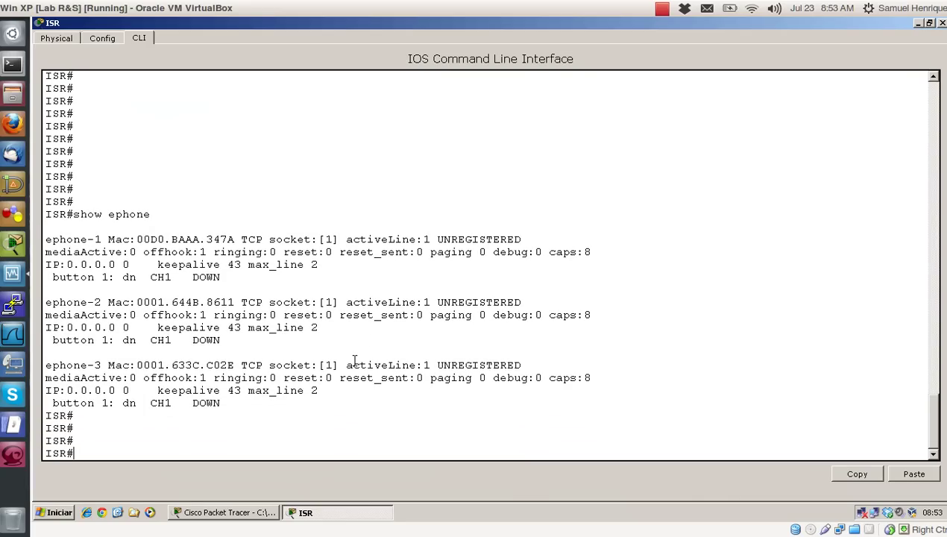
{"action": "key", "text": "Return"}
{"action": "key", "text": "Return"}
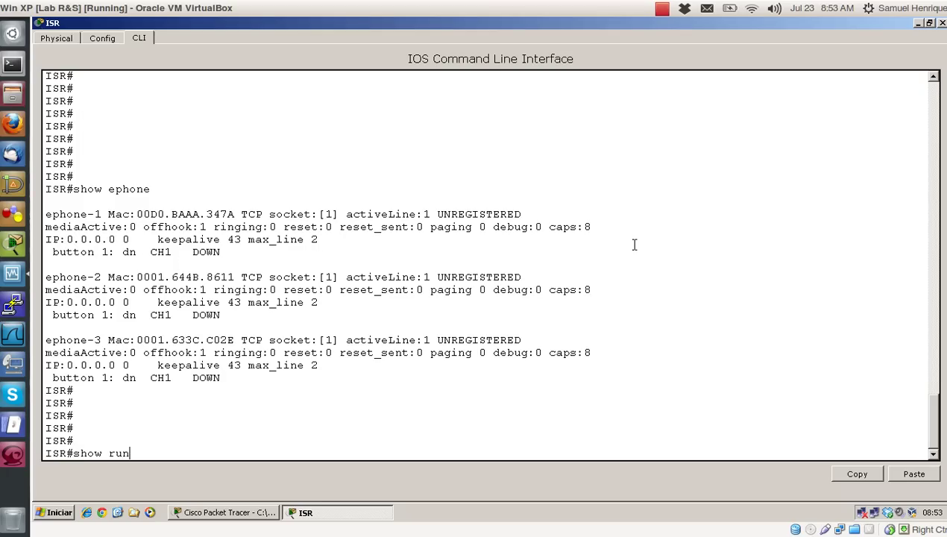
Display the ISR running configuration with show run through to the end, and examine the ephone 1 to 3 entries.
{"action": "key", "text": "Return"}
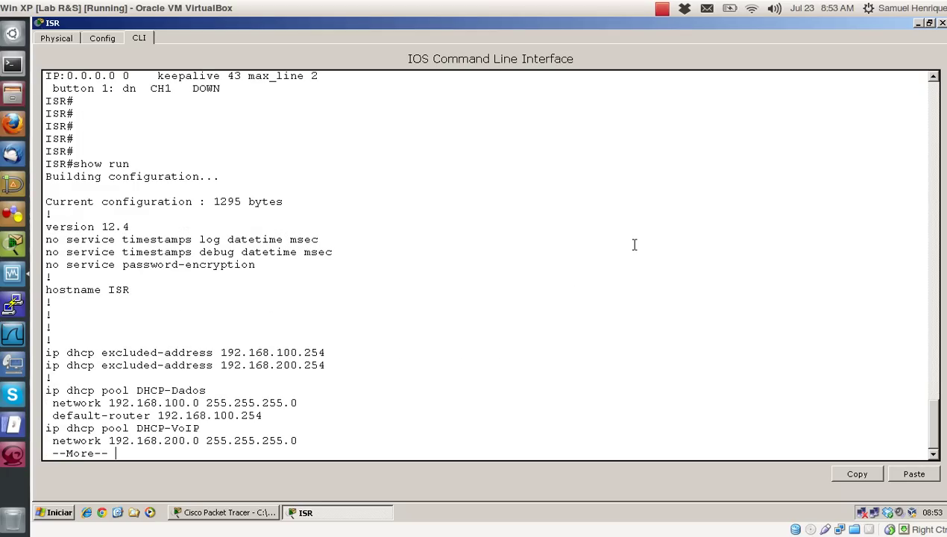
{"action": "key", "text": "space"}
{"action": "key", "text": "space"}
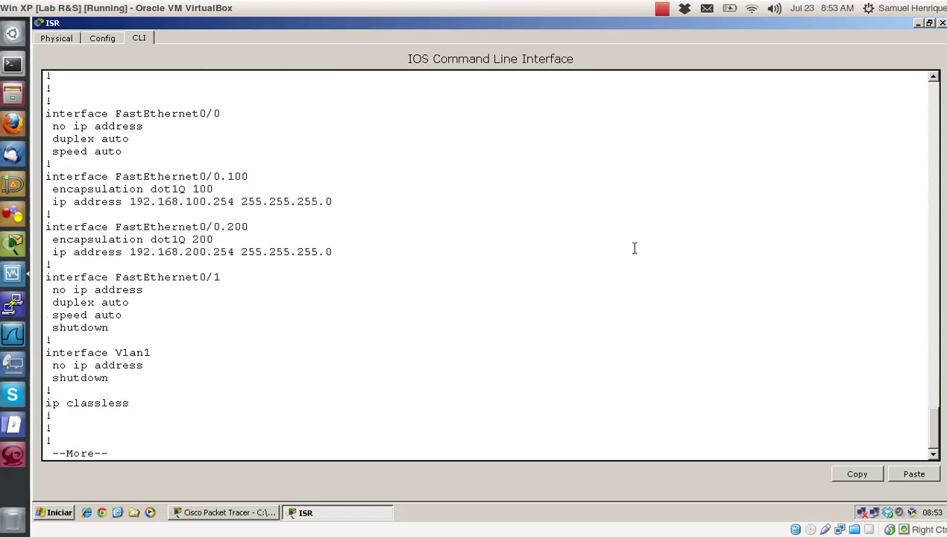
{"action": "key", "text": "space"}
{"action": "key", "text": "space"}
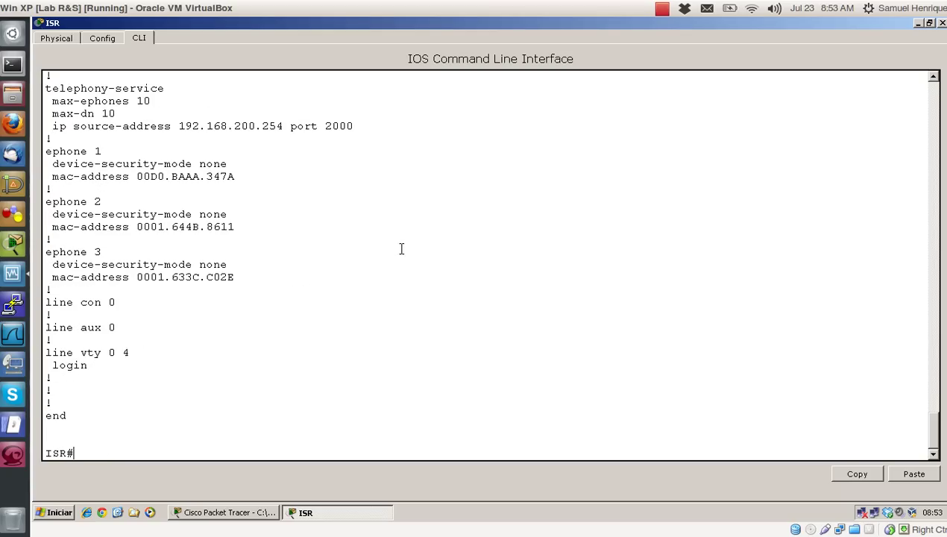
{"action": "left_click_drag", "start_coordinate": [236, 278], "coordinate": [44, 152]}
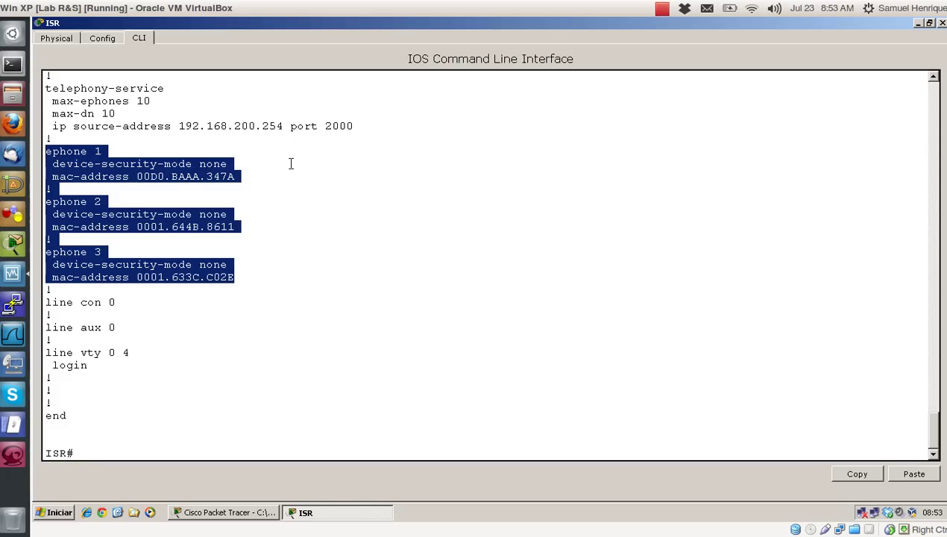
{"action": "left_click", "coordinate": [351, 219]}
{"action": "key", "text": "Return"}
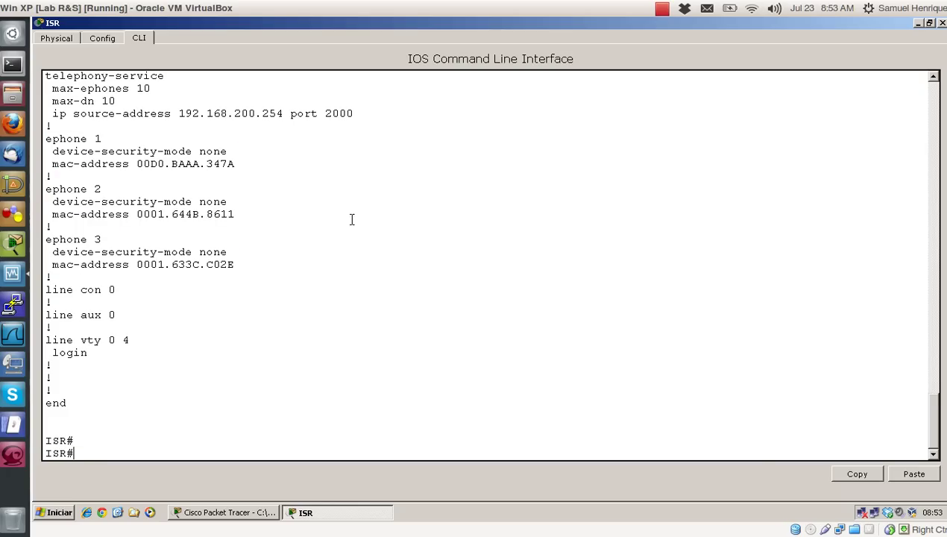
{"action": "type", "text": "conf t"}
{"action": "key", "text": "Return"}
{"action": "type", "text": "ephone"}
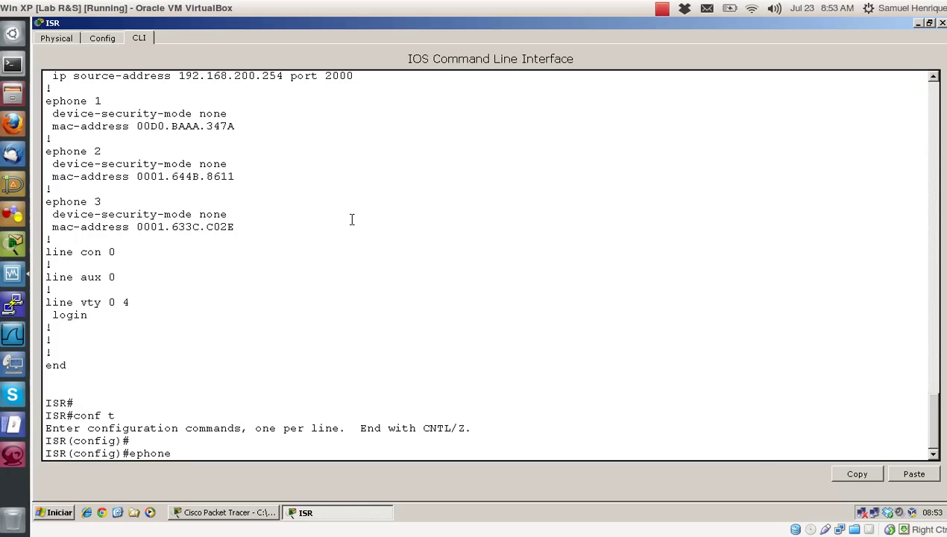
{"action": "type", "text": " 1"}
{"action": "key", "text": "Return"}
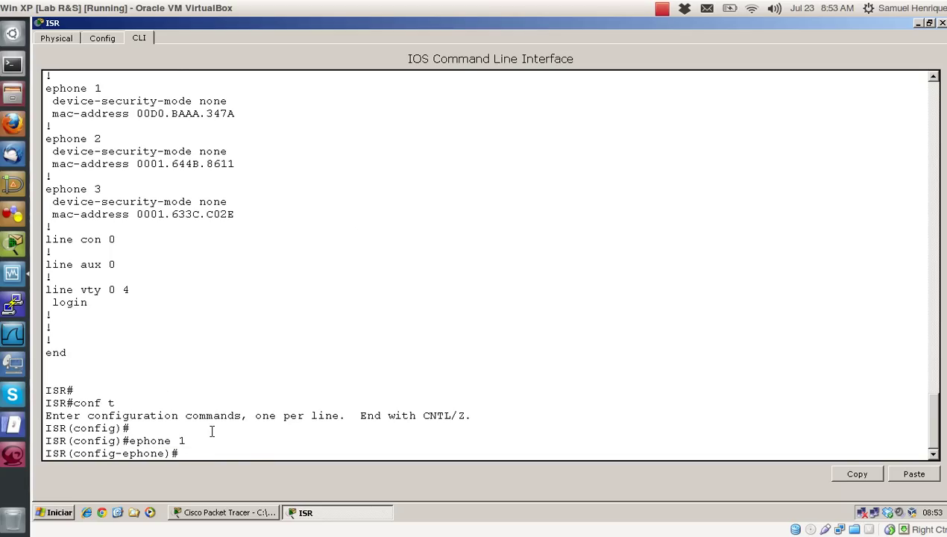
{"action": "type", "text": "mac"}
{"action": "key", "text": "Tab"}
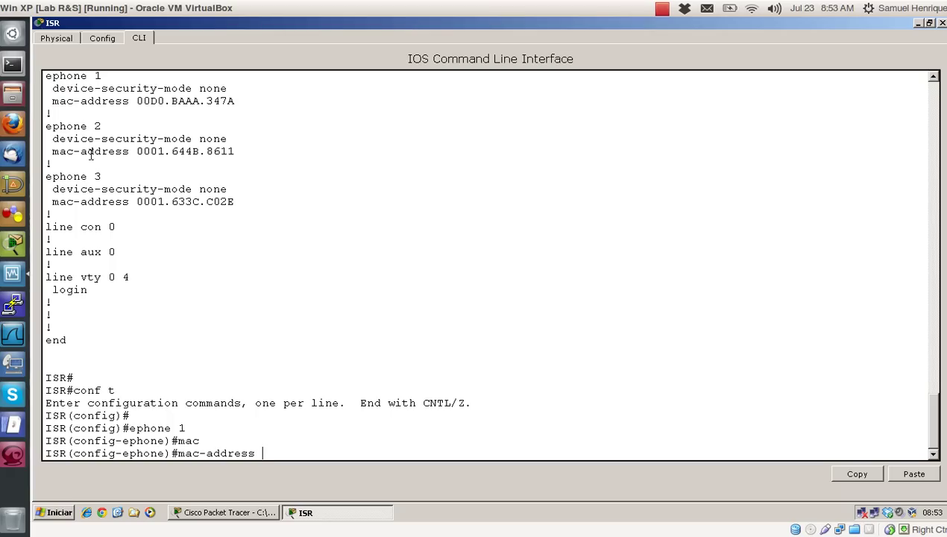
{"action": "key", "text": "BackSpace"}
{"action": "key", "text": "BackSpace"}
{"action": "key", "text": "BackSpace"}
{"action": "key", "text": "BackSpace"}
{"action": "key", "text": "BackSpace"}
{"action": "key", "text": "BackSpace"}
{"action": "key", "text": "BackSpace"}
{"action": "key", "text": "BackSpace"}
{"action": "key", "text": "BackSpace"}
{"action": "key", "text": "BackSpace"}
{"action": "key", "text": "BackSpace"}
{"action": "key", "text": "Return"}
{"action": "key", "text": "Return"}
{"action": "key", "text": "Return"}
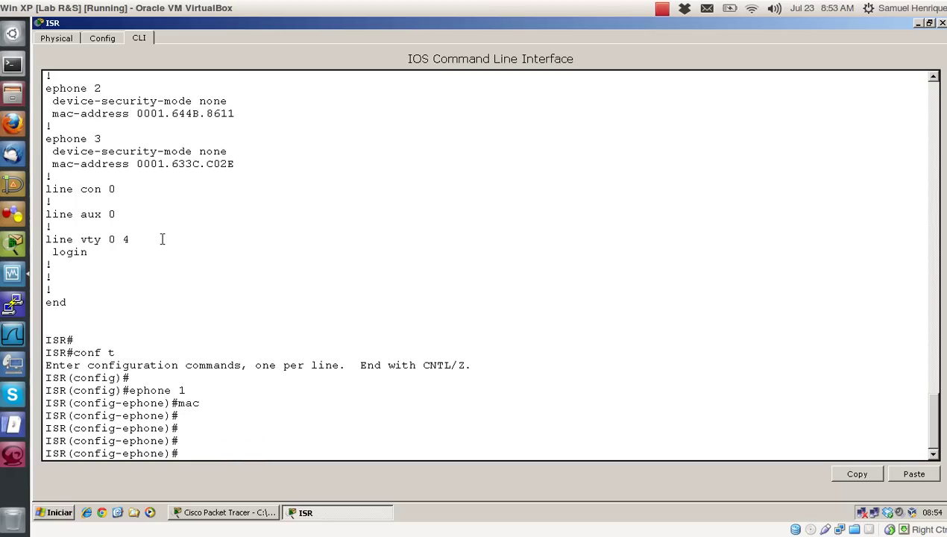
{"action": "type", "text": "end"}
{"action": "key", "text": "Return"}
{"action": "key", "text": "Return"}
Run show run on the ISR again and page to the telephony-service and ephone sections.
{"action": "type", "text": "show run"}
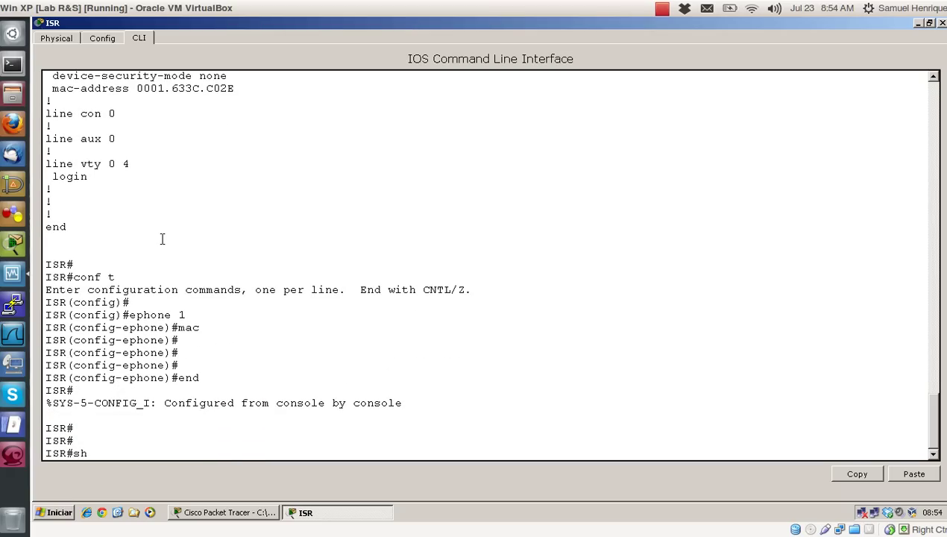
{"action": "key", "text": "Return"}
{"action": "key", "text": "space"}
{"action": "key", "text": "space"}
{"action": "key", "text": "space"}
{"action": "key", "text": "space"}
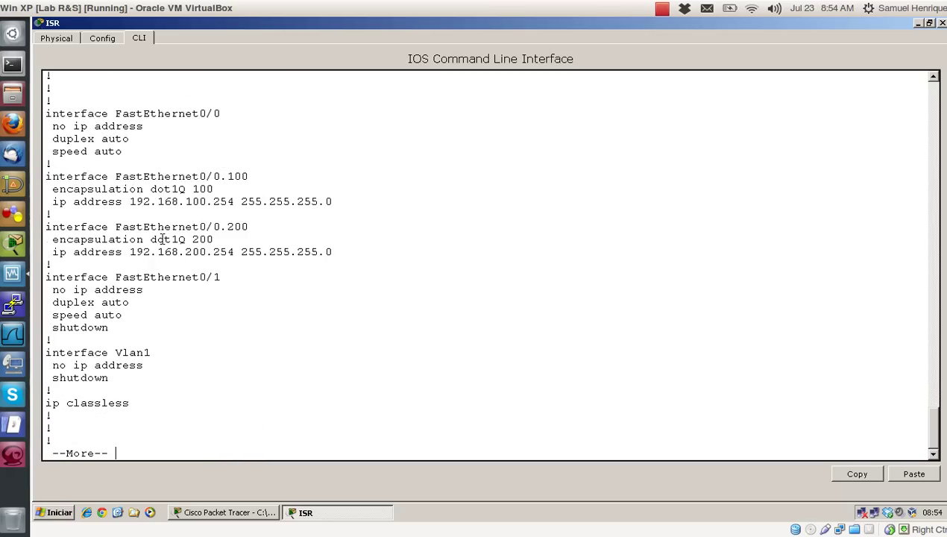
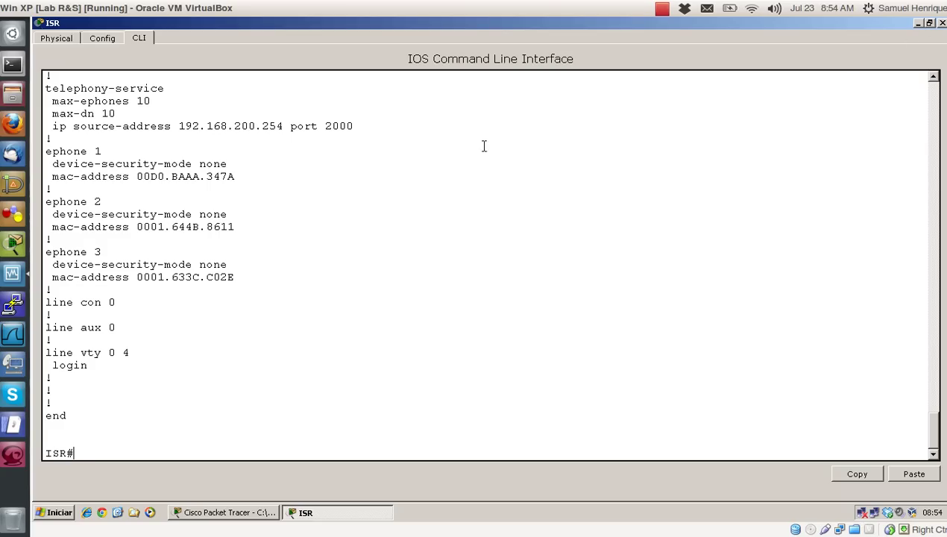
Return to the topology and check the IP address and gateway of each of the three PCs.
{"action": "left_click", "coordinate": [921, 26]}
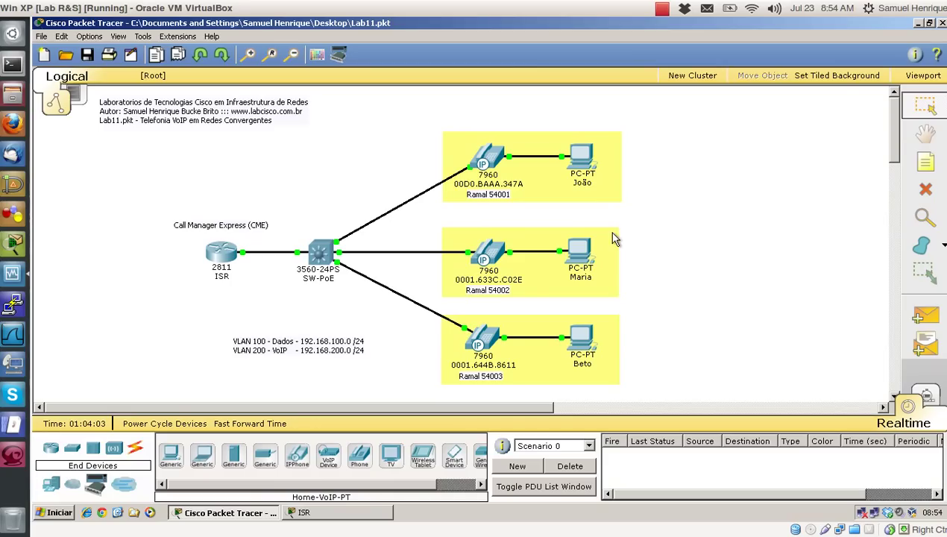
{"action": "mouse_move", "coordinate": [582, 153]}
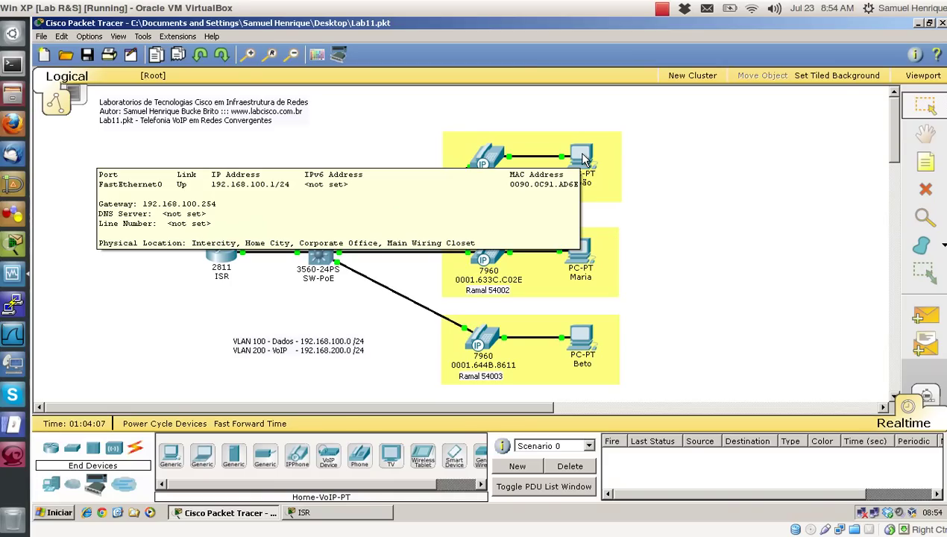
{"action": "mouse_move", "coordinate": [579, 255]}
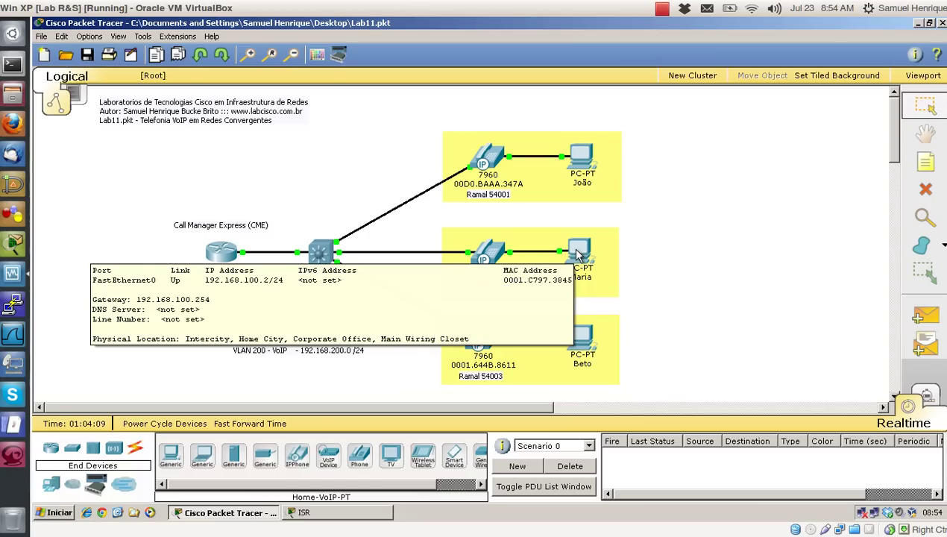
{"action": "mouse_move", "coordinate": [589, 353]}
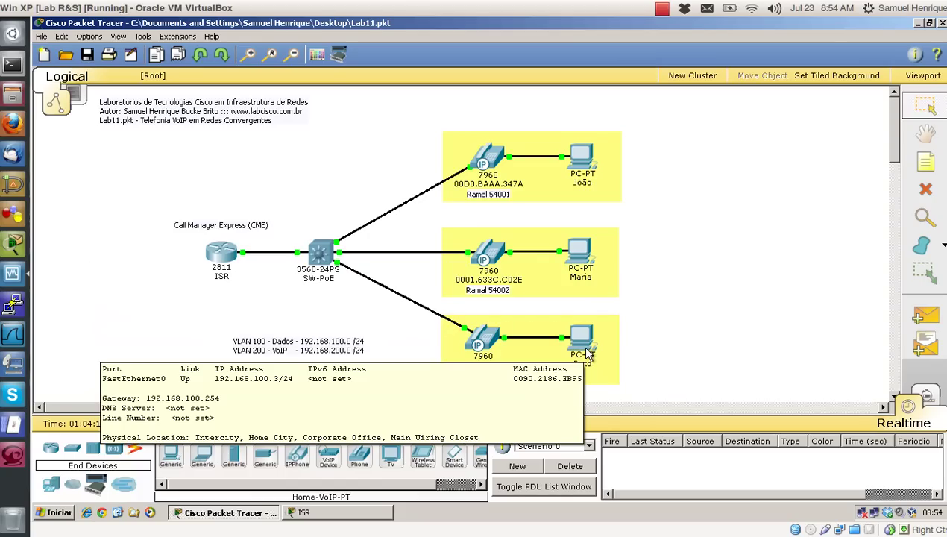
Check the ephone numbering in the ISR configuration, and add an "ephone1" note above the IP phone with MAC 00D0.BAAA.347A.
{"action": "left_click", "coordinate": [355, 513]}
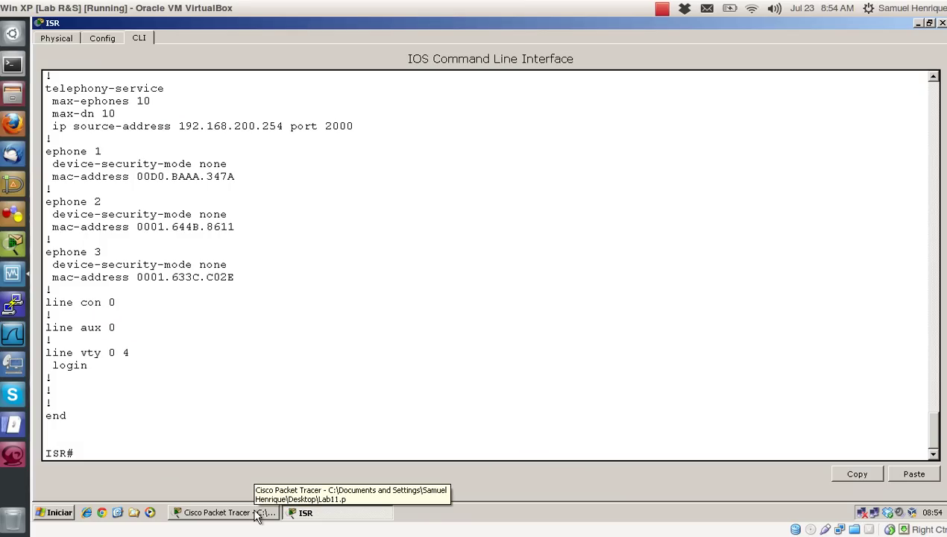
{"action": "left_click", "coordinate": [258, 514]}
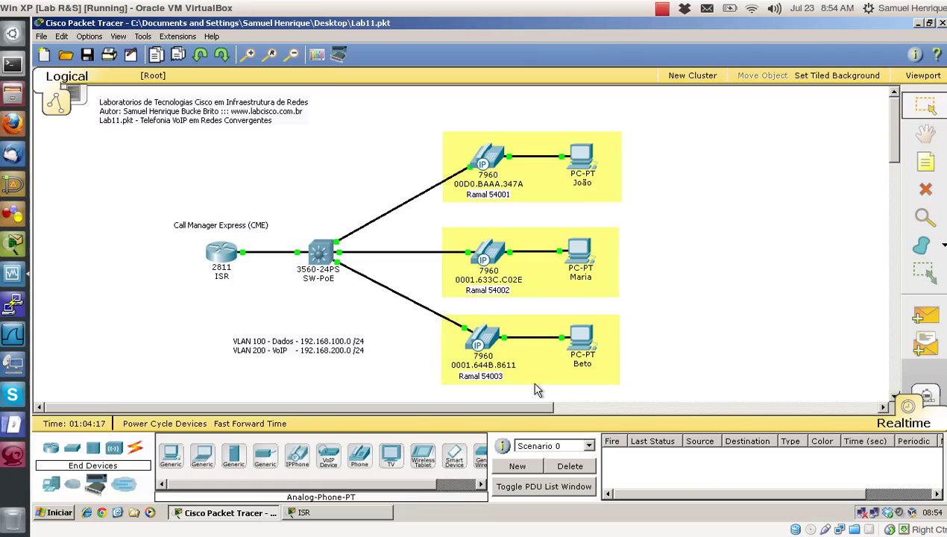
{"action": "mouse_move", "coordinate": [494, 163]}
{"action": "left_click", "coordinate": [923, 164]}
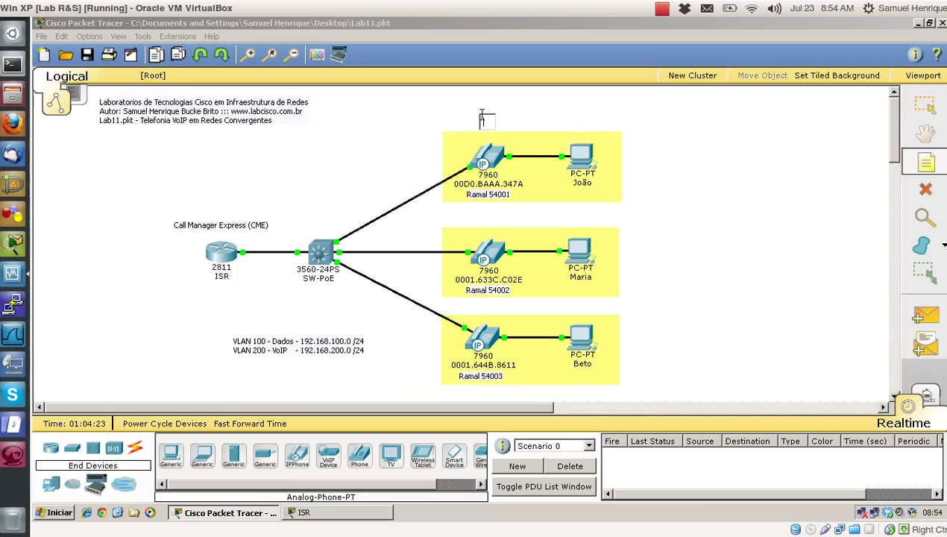
{"action": "left_click", "coordinate": [482, 118]}
{"action": "type", "text": "Tephone1"}
{"action": "left_click", "coordinate": [439, 121]}
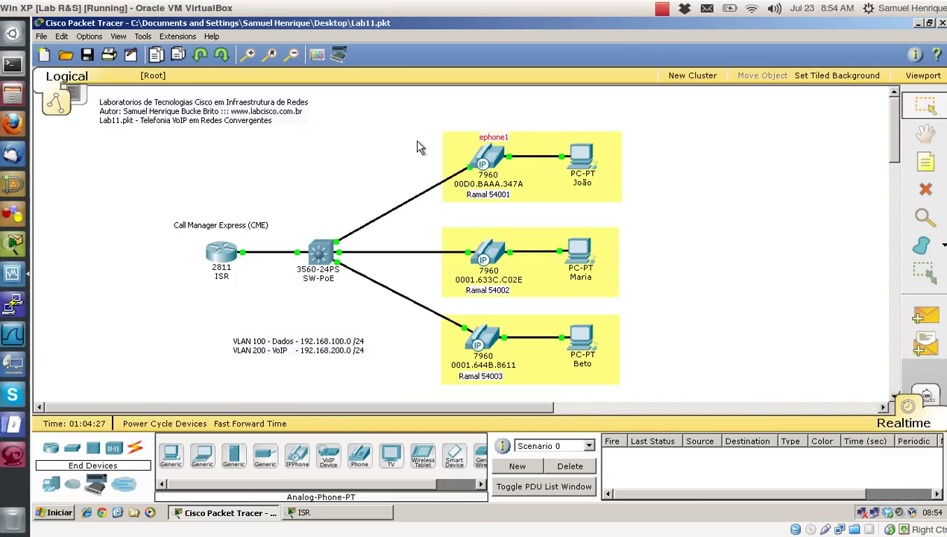
Check ephone 2 in the ISR configuration, and add an "ephone2" note above the IP phone with MAC 0001.644B.8611.
{"action": "left_click", "coordinate": [364, 514]}
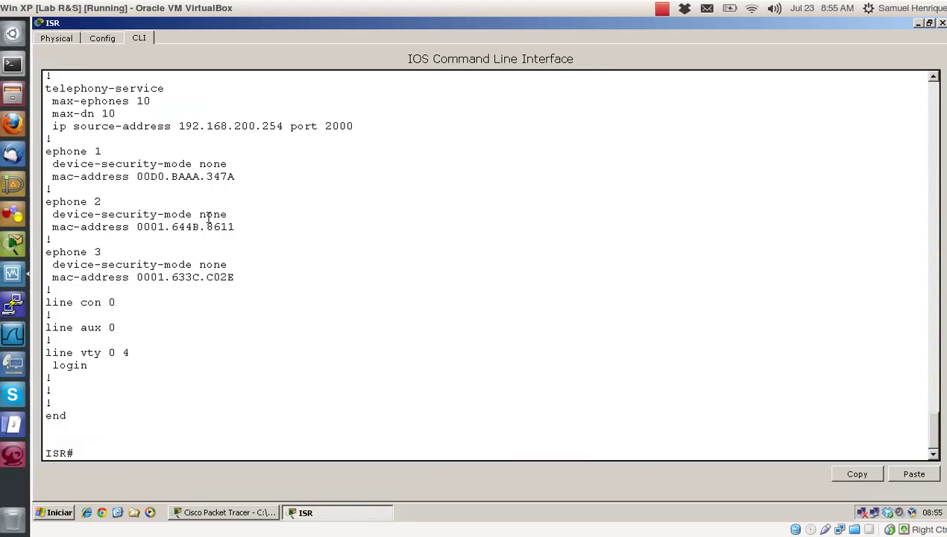
{"action": "left_click", "coordinate": [919, 24]}
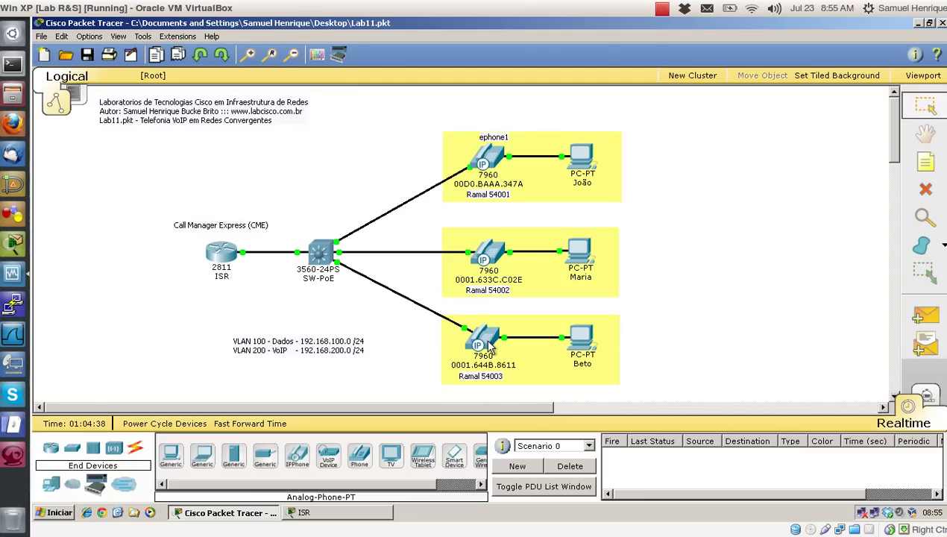
{"action": "mouse_move", "coordinate": [488, 343]}
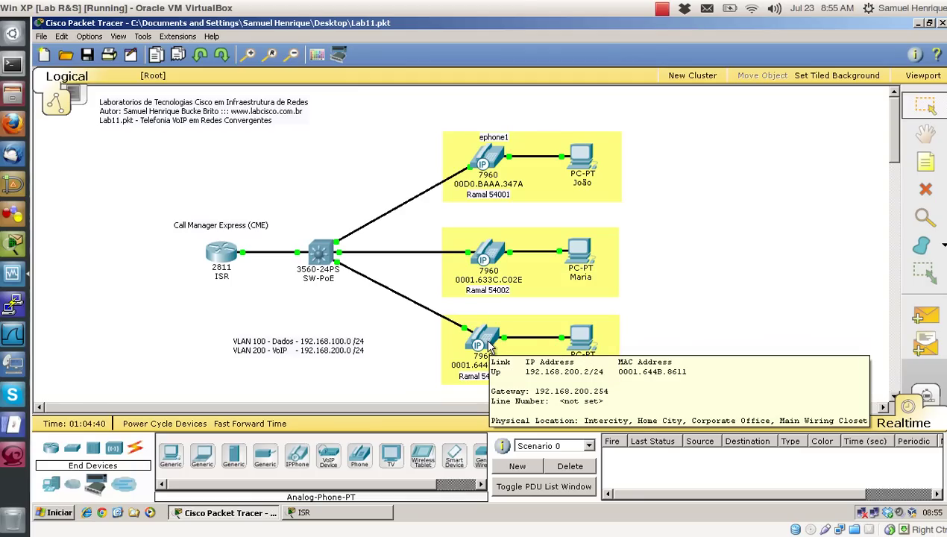
{"action": "left_click", "coordinate": [925, 162]}
{"action": "left_click", "coordinate": [688, 316]}
{"action": "type", "text": "ephone2"}
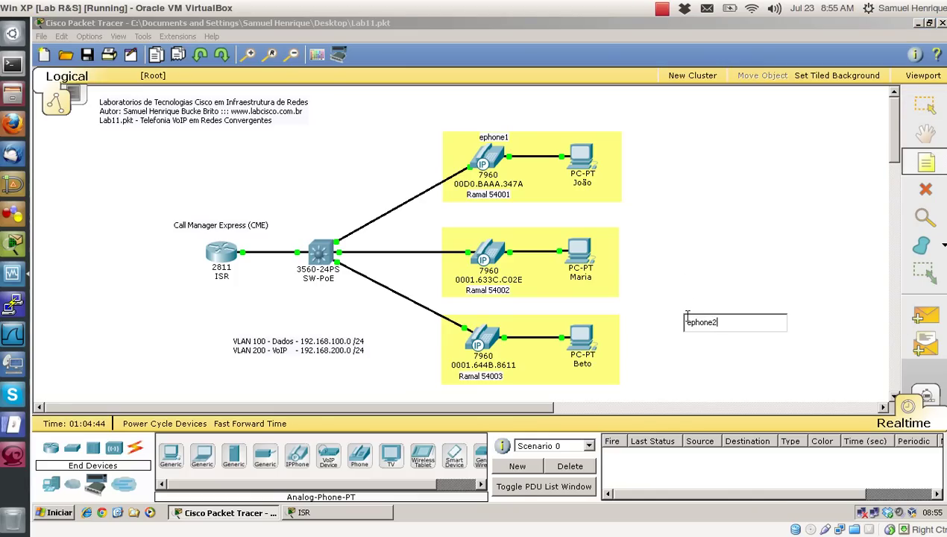
{"action": "key", "text": "Escape"}
{"action": "left_click_drag", "start_coordinate": [708, 321], "coordinate": [486, 318]}
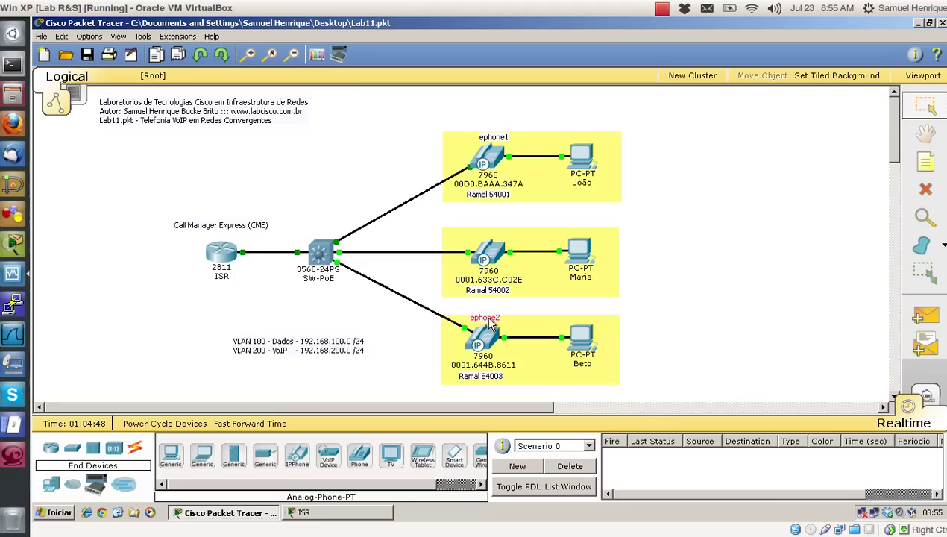
{"action": "left_click", "coordinate": [440, 306]}
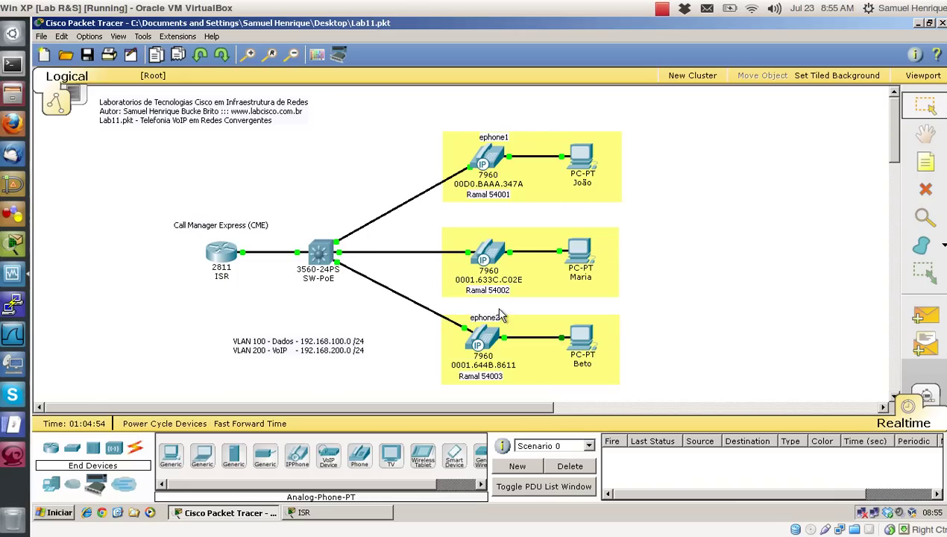
Check ephone 3 in the ISR configuration, and add an "ephone3" note above the IP phone with MAC 0001.633C.C02E.
{"action": "left_click", "coordinate": [329, 513]}
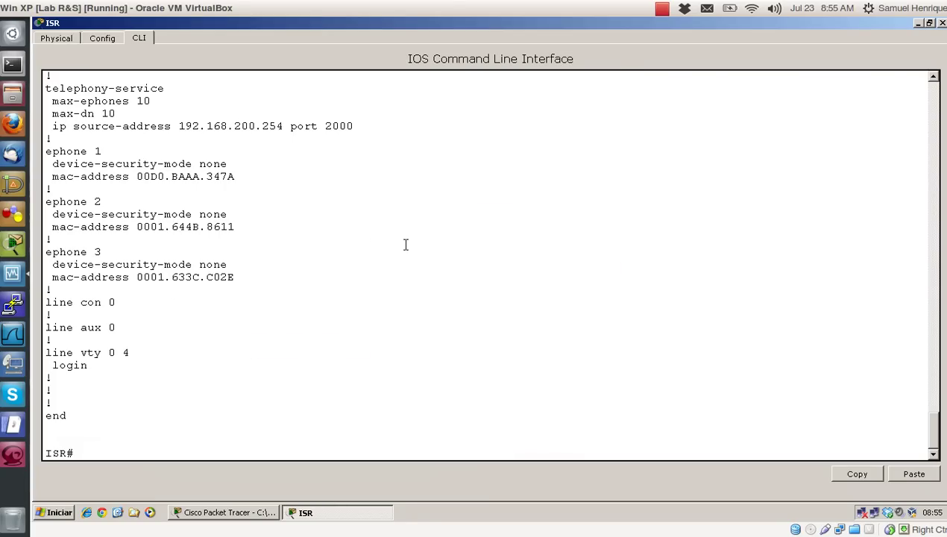
{"action": "left_click", "coordinate": [919, 24]}
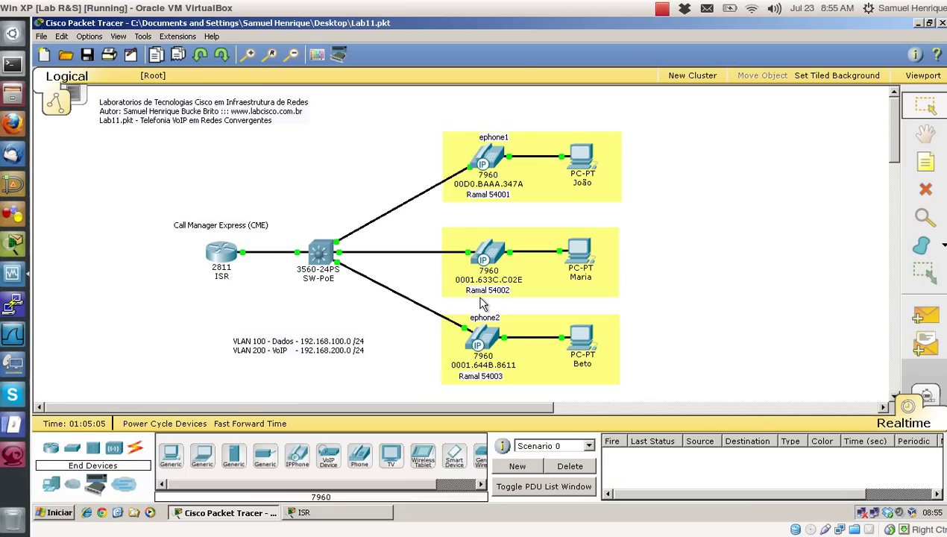
{"action": "left_click", "coordinate": [918, 170]}
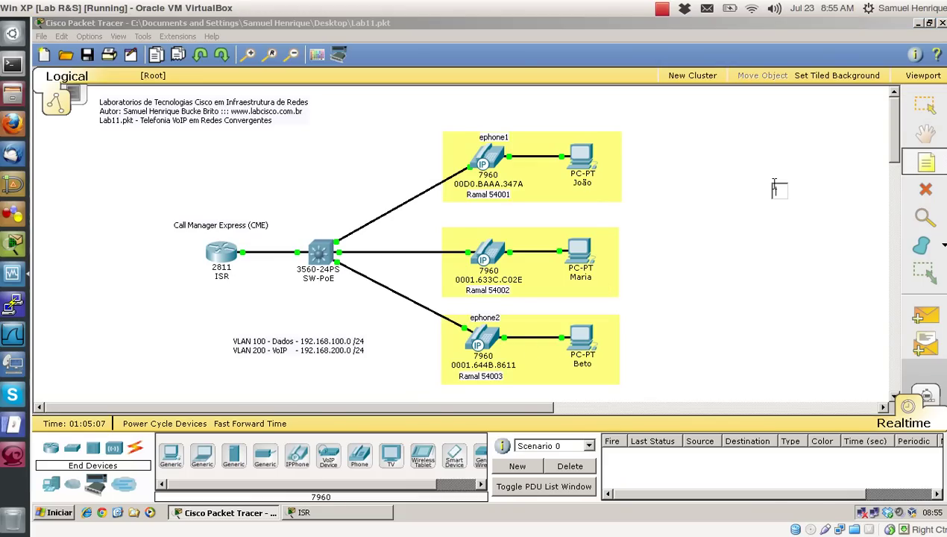
{"action": "left_click", "coordinate": [774, 187]}
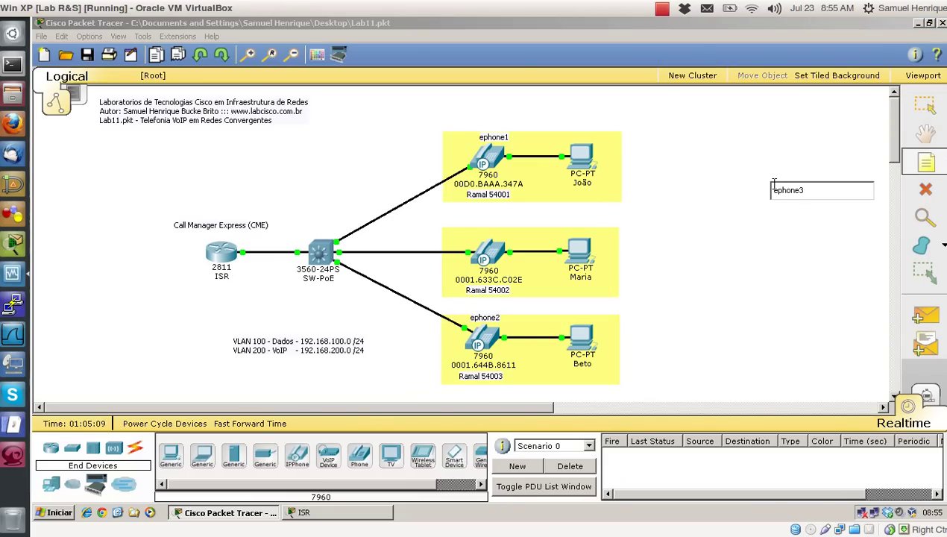
{"action": "left_click", "coordinate": [718, 135]}
{"action": "left_click_drag", "start_coordinate": [796, 189], "coordinate": [499, 234]}
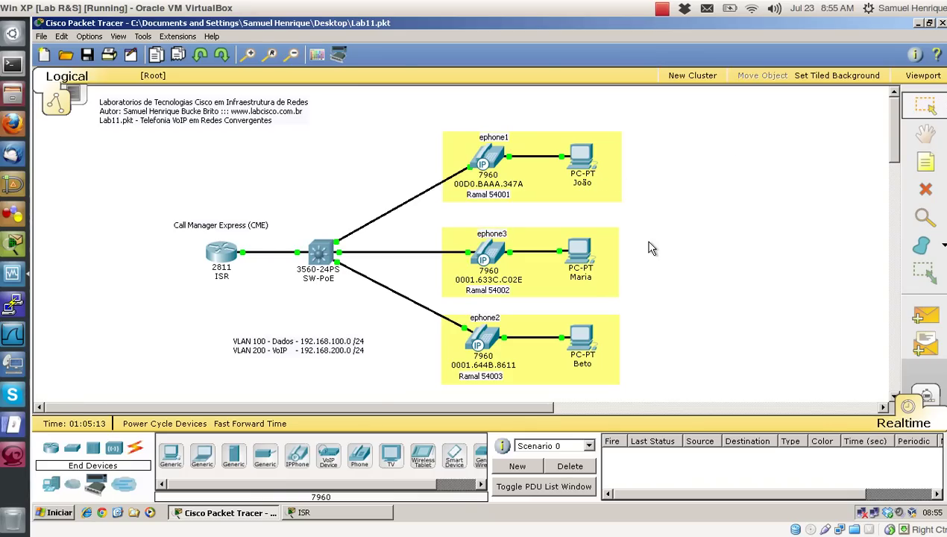
View the handset display of the IP phone labelled ephone1, and close its window.
{"action": "left_click", "coordinate": [483, 153]}
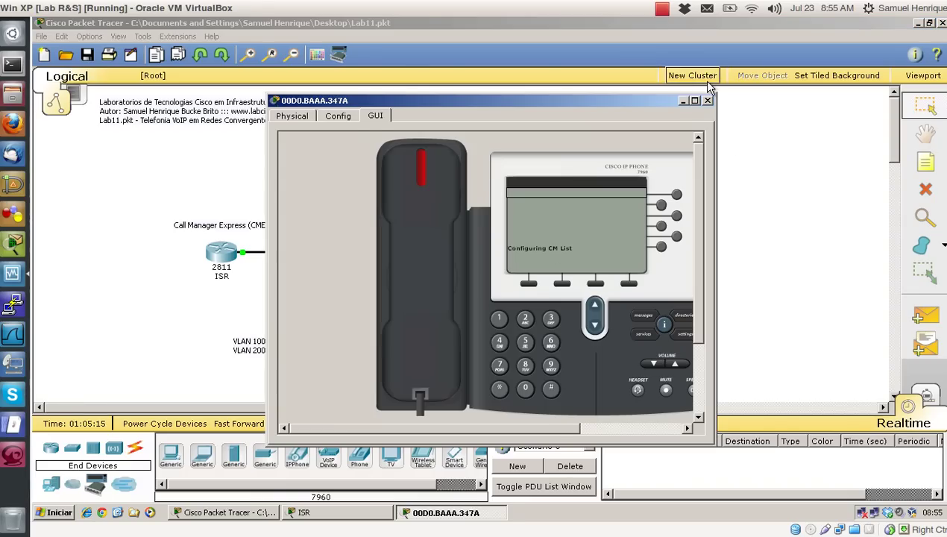
{"action": "left_click", "coordinate": [707, 100]}
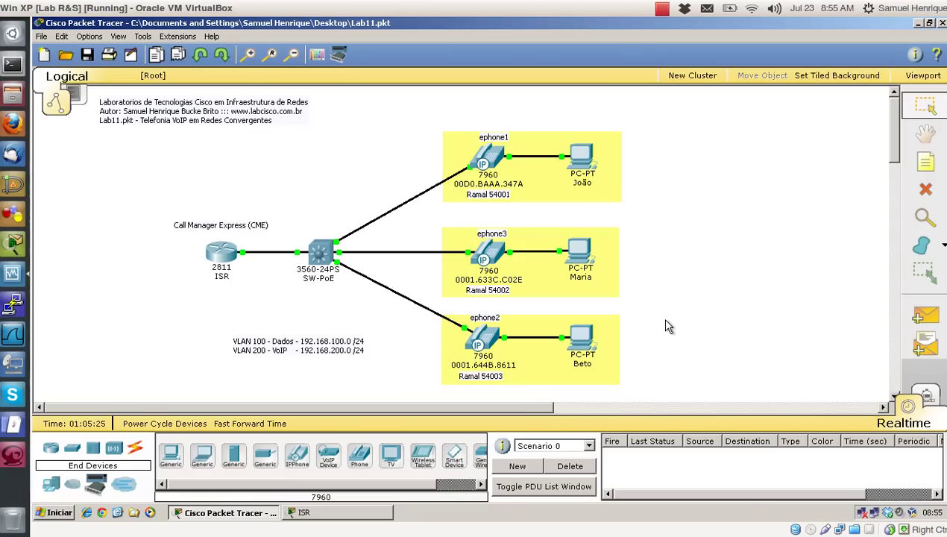
Add a "54001" note above the ephone1 label in the topology.
{"action": "left_click", "coordinate": [925, 163]}
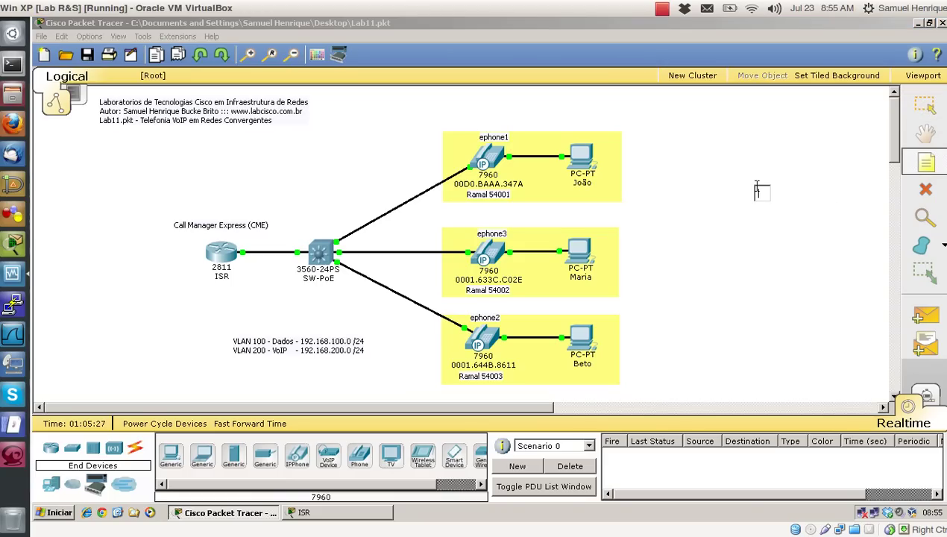
{"action": "left_click", "coordinate": [757, 188]}
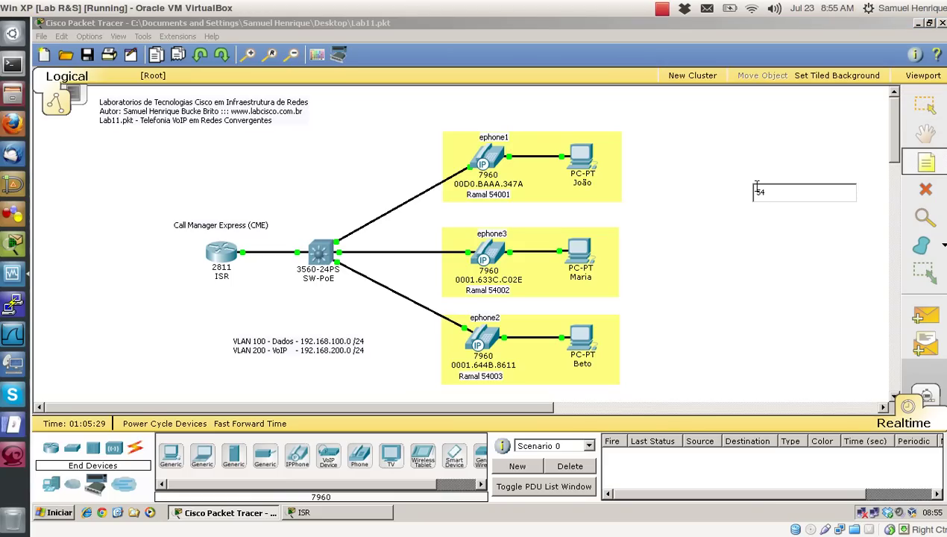
{"action": "type", "text": "54001"}
{"action": "left_click", "coordinate": [734, 248]}
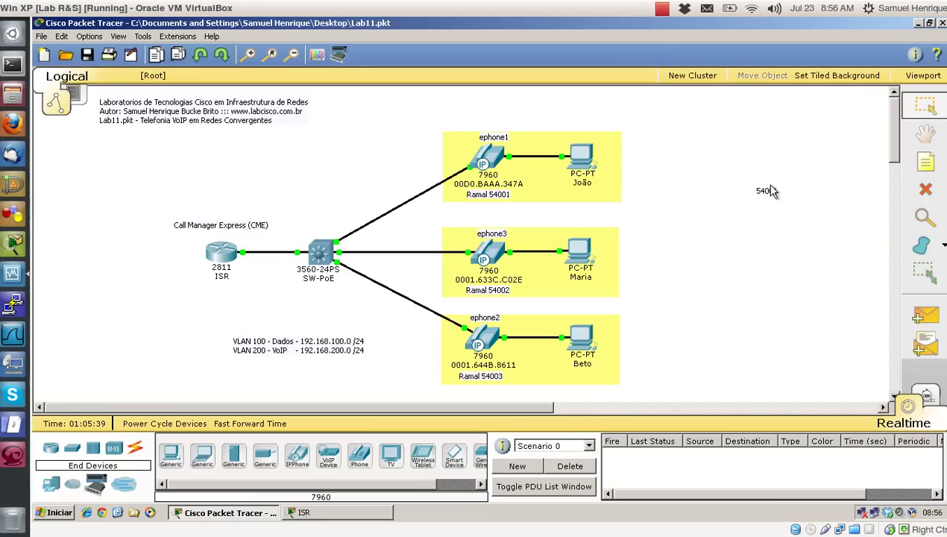
{"action": "left_click_drag", "start_coordinate": [768, 192], "coordinate": [484, 123]}
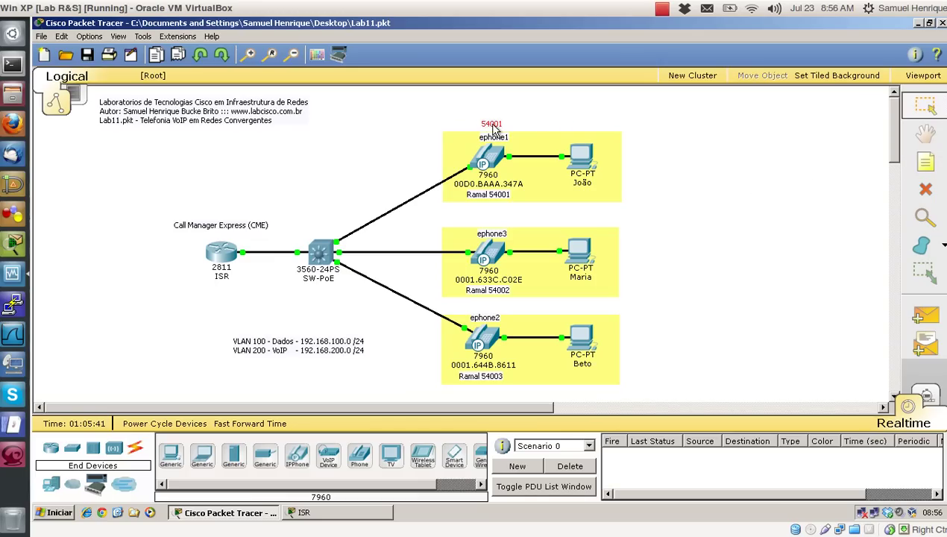
Add a "54002" note in the empty workspace beside the first two PC groups.
{"action": "left_click", "coordinate": [925, 162]}
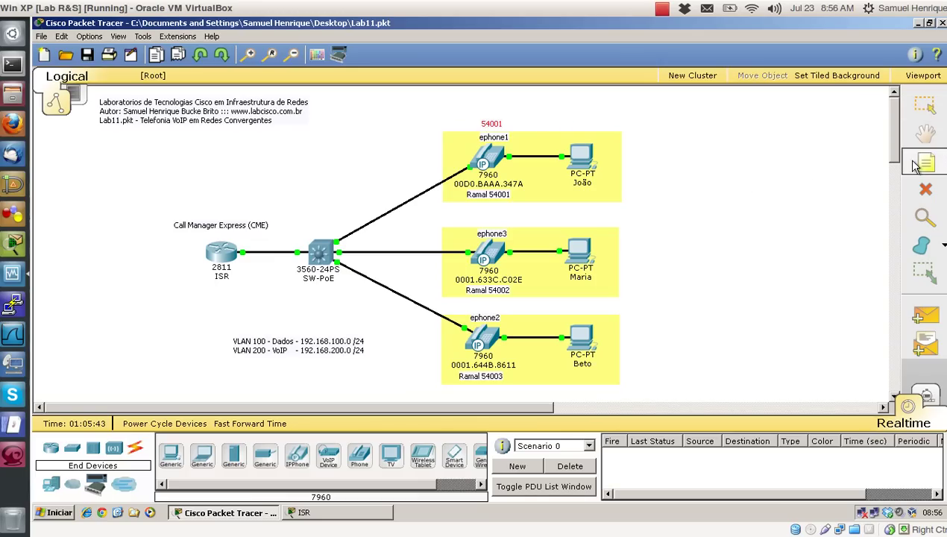
{"action": "left_click", "coordinate": [715, 161]}
{"action": "type", "text": "54002"}
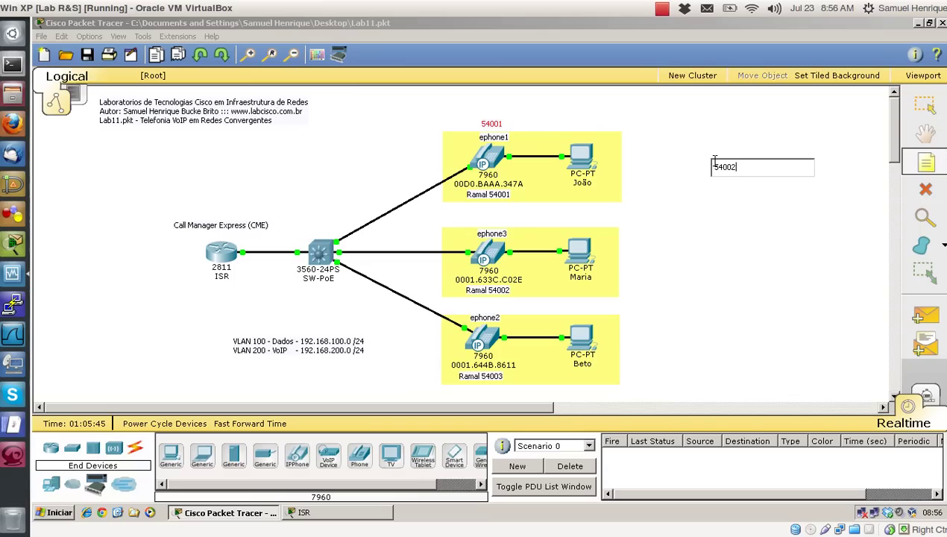
{"action": "key", "text": "Escape"}
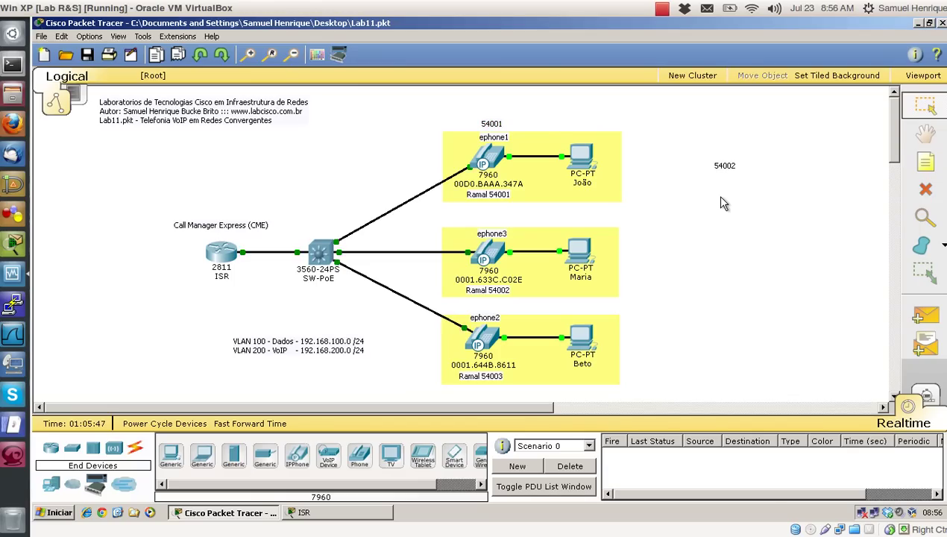
{"action": "left_click_drag", "start_coordinate": [727, 169], "coordinate": [650, 217]}
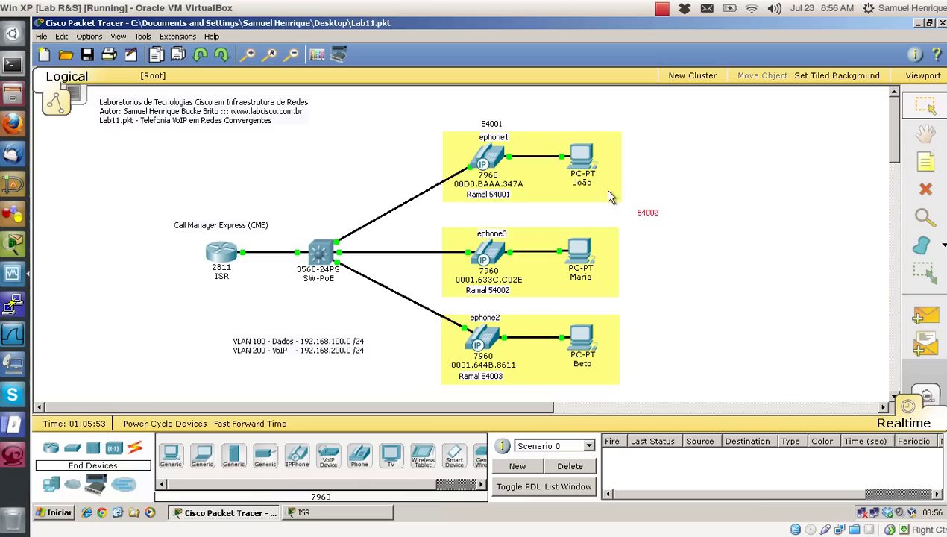
Move the 54001 note just above the 54002 note, and delete both notes from the topology.
{"action": "double_click", "coordinate": [489, 124]}
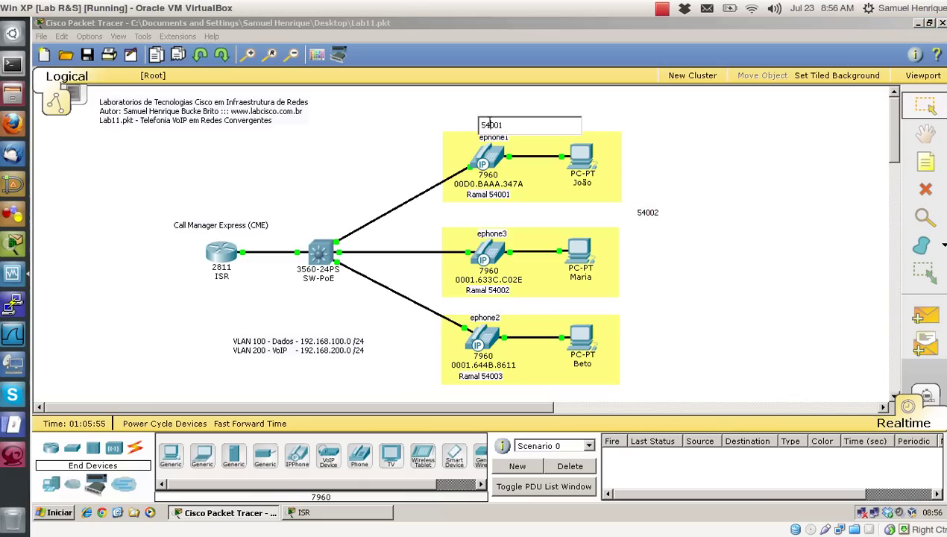
{"action": "left_click", "coordinate": [449, 121]}
{"action": "mouse_move", "coordinate": [485, 127]}
{"action": "left_mouse_down"}
{"action": "mouse_move", "coordinate": [615, 221]}
{"action": "mouse_move", "coordinate": [652, 229]}
{"action": "mouse_move", "coordinate": [502, 127]}
{"action": "mouse_move", "coordinate": [488, 209]}
{"action": "mouse_move", "coordinate": [645, 199]}
{"action": "mouse_move", "coordinate": [631, 203]}
{"action": "mouse_move", "coordinate": [629, 224]}
{"action": "left_mouse_up"}
{"action": "left_click", "coordinate": [701, 238]}
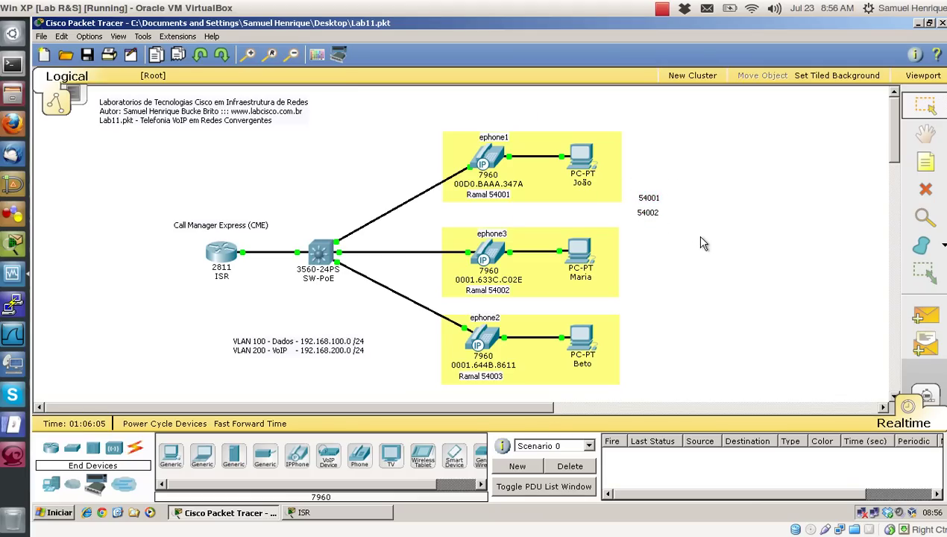
{"action": "key", "text": "Delete"}
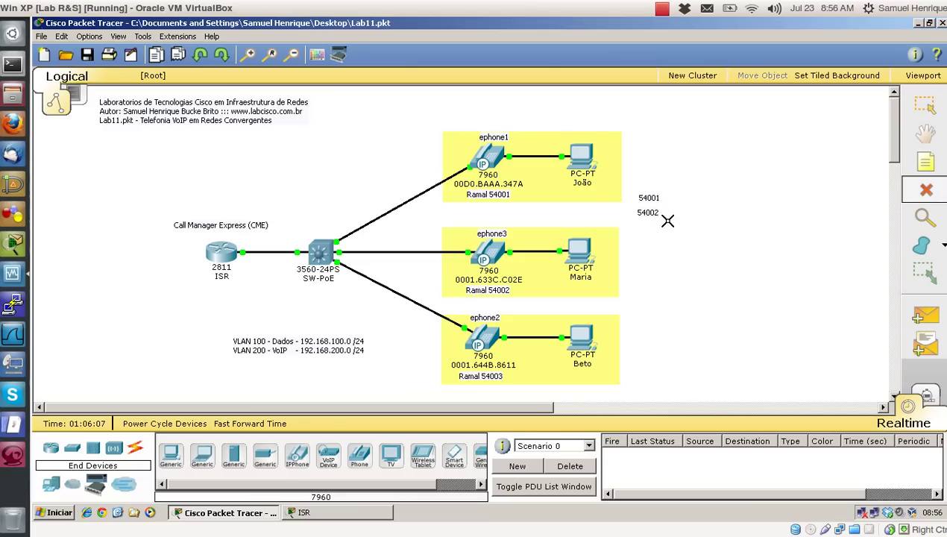
{"action": "left_click", "coordinate": [647, 197]}
{"action": "key", "text": "Escape"}
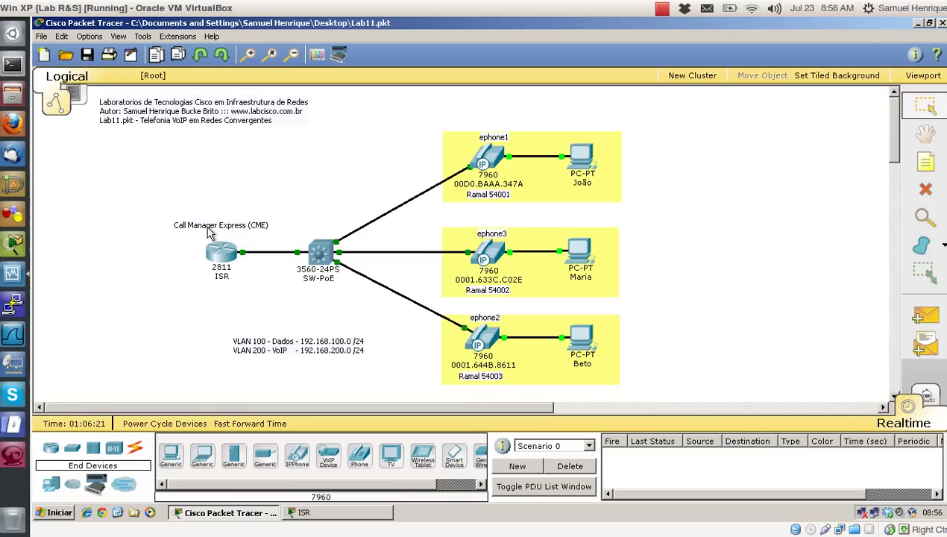
Reopen the ISR router's command line at full size and enter global configuration mode with conf t.
{"action": "left_click", "coordinate": [218, 257]}
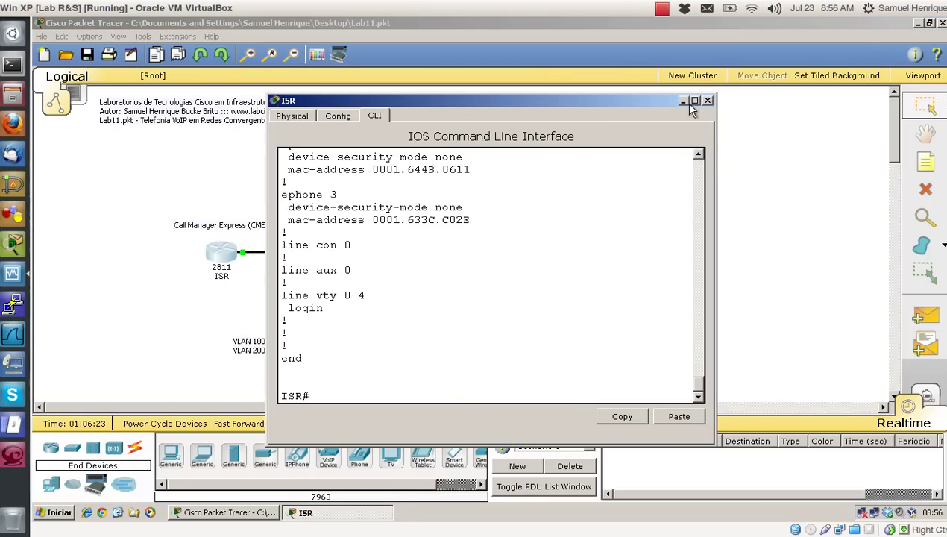
{"action": "left_click", "coordinate": [695, 101]}
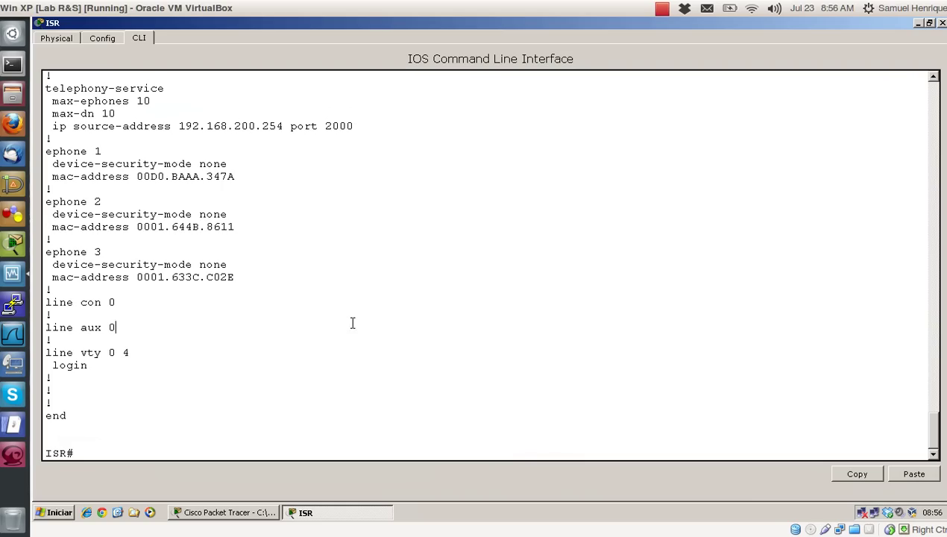
{"action": "key", "text": "Return"}
{"action": "key", "text": "Return"}
{"action": "key", "text": "Return"}
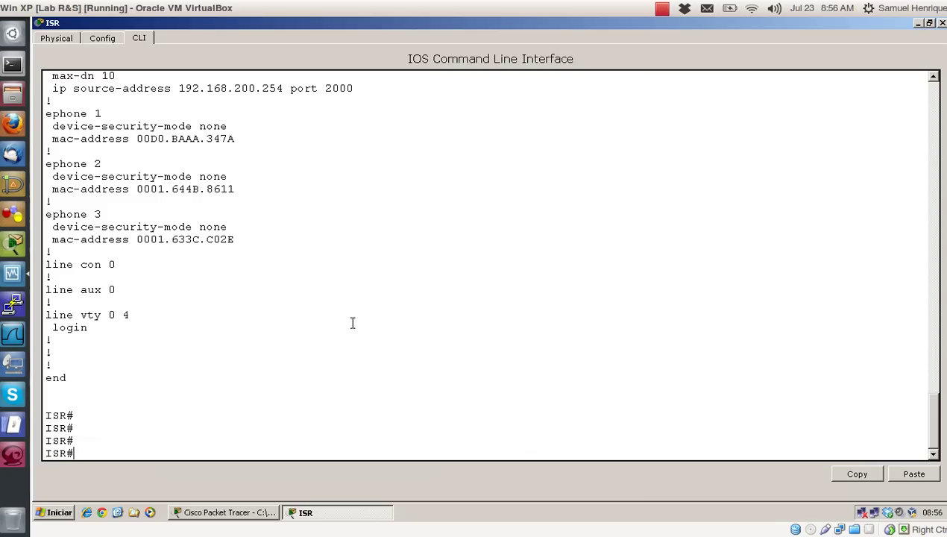
{"action": "type", "text": "conf t"}
{"action": "key", "text": "Return"}
Create directory number ephone-dn 1 on the ISR and assign it number 54001.
{"action": "type", "text": "ephone"}
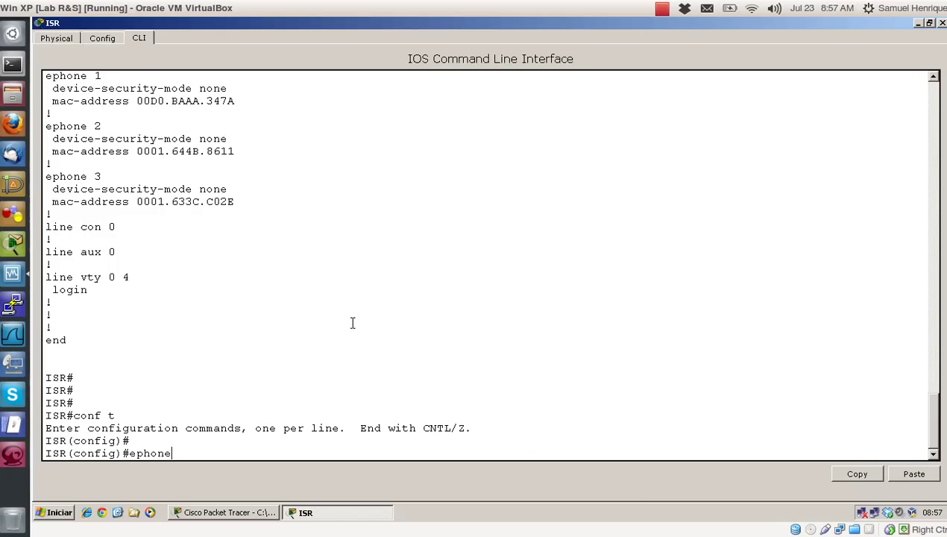
{"action": "type", "text": "-dn 1"}
{"action": "key", "text": "Return"}
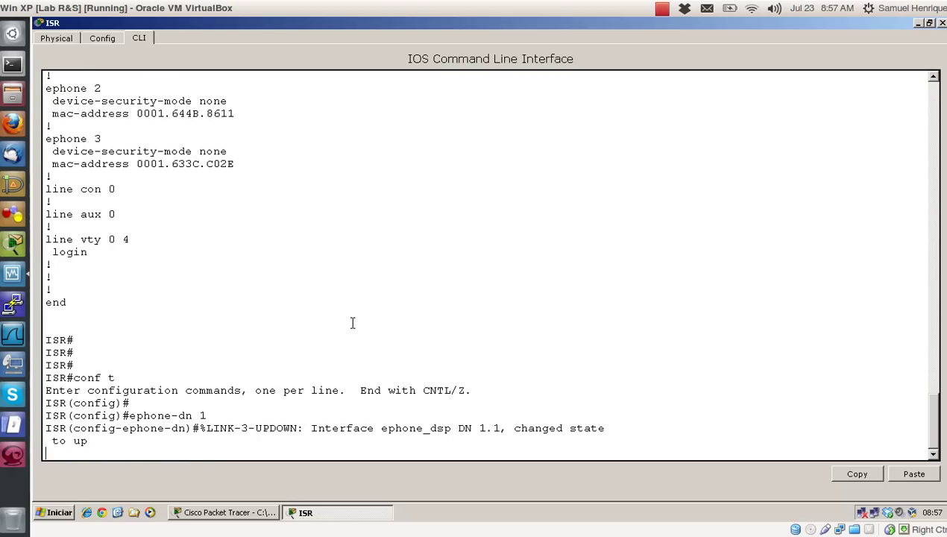
{"action": "key", "text": "Return"}
{"action": "key", "text": "Return"}
{"action": "type", "text": "nu"}
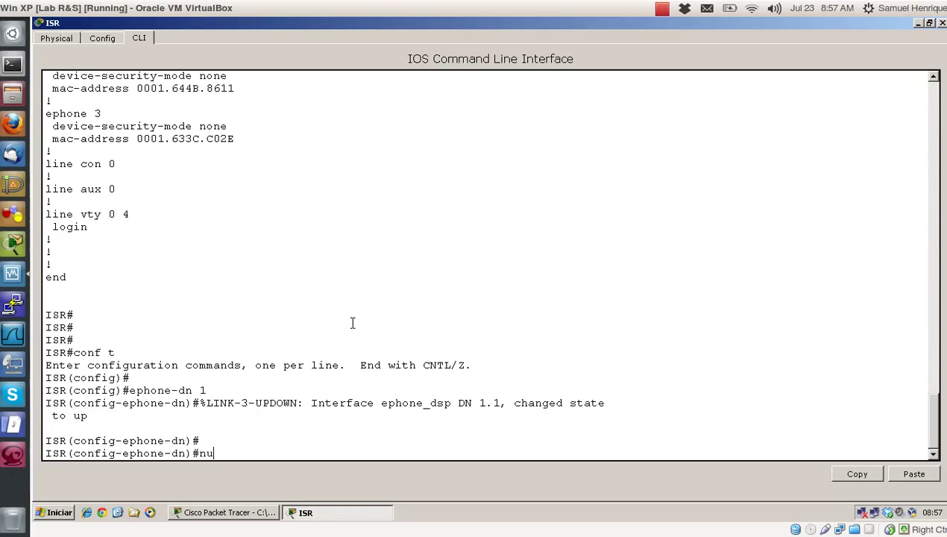
{"action": "type", "text": "mber 54001"}
{"action": "key", "text": "Return"}
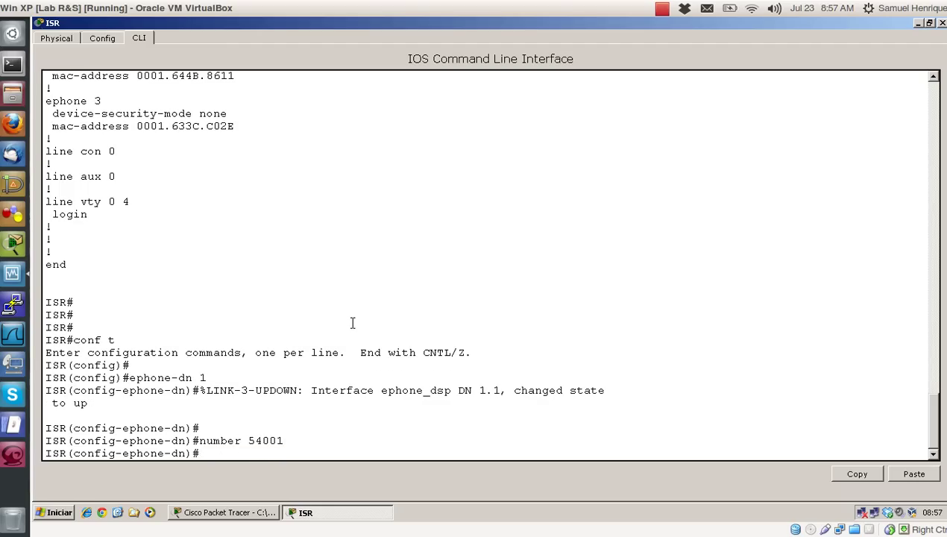
{"action": "key", "text": "Return"}
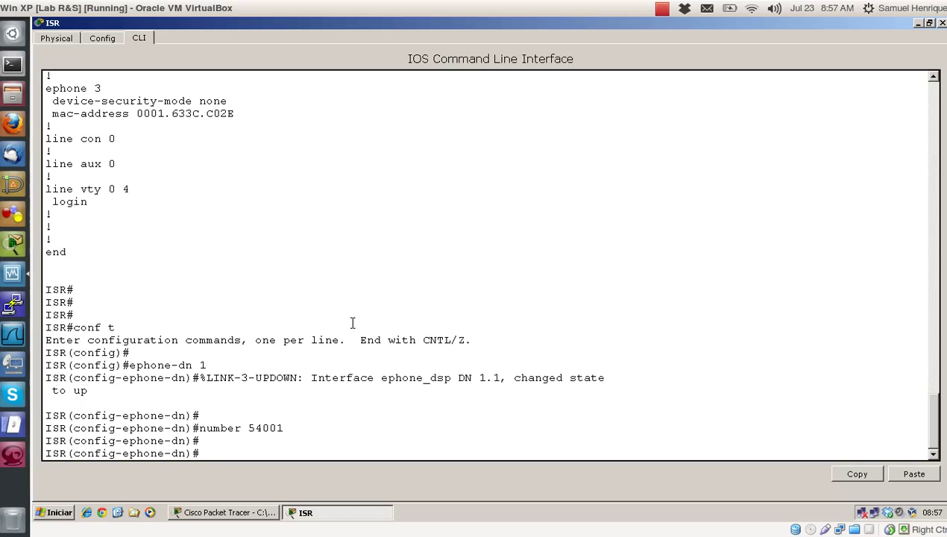
Create directory number ephone-dn 2 on the ISR and assign it number 54002.
{"action": "type", "text": "ephone-dn2"}
{"action": "key", "text": "BackSpace"}
{"action": "type", "text": "2"}
{"action": "key", "text": "Return"}
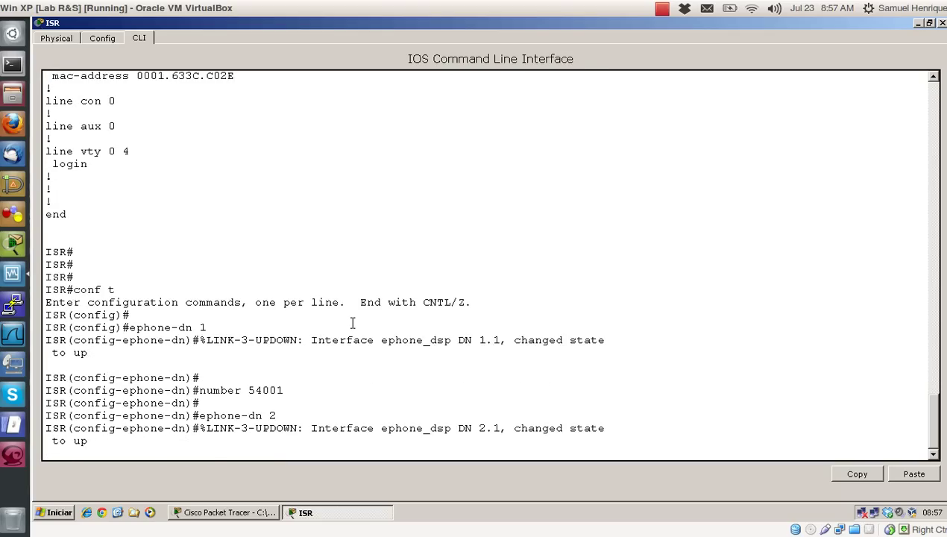
{"action": "type", "text": "number 54002"}
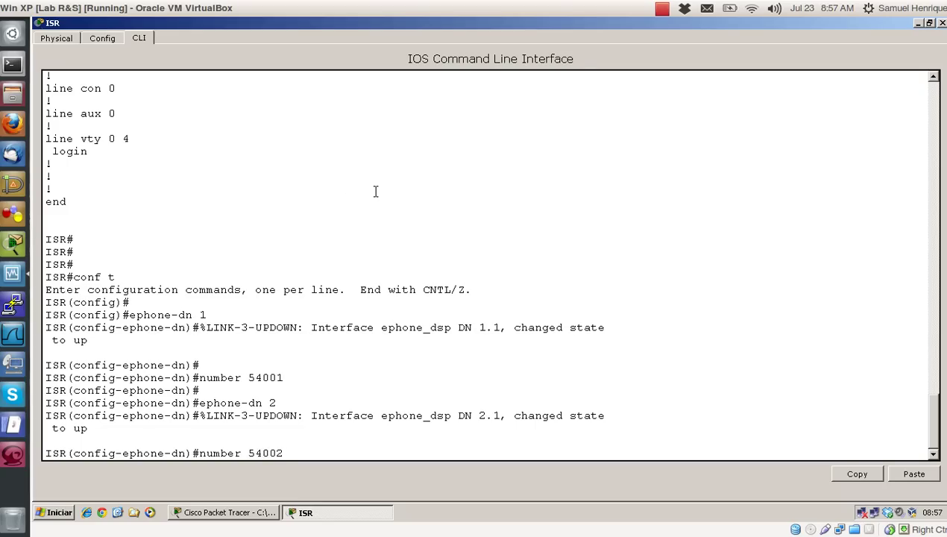
{"action": "key", "text": "Return"}
Create directory number ephone-dn 3 on the ISR and assign it number 54003.
{"action": "type", "text": "ephone-dn)#epho"}
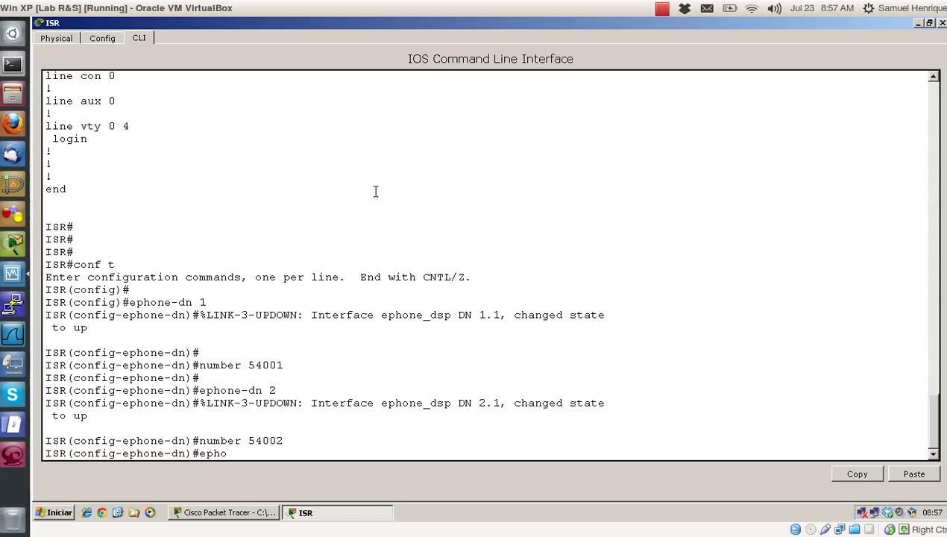
{"action": "type", "text": "n 3"}
{"action": "key", "text": "Return"}
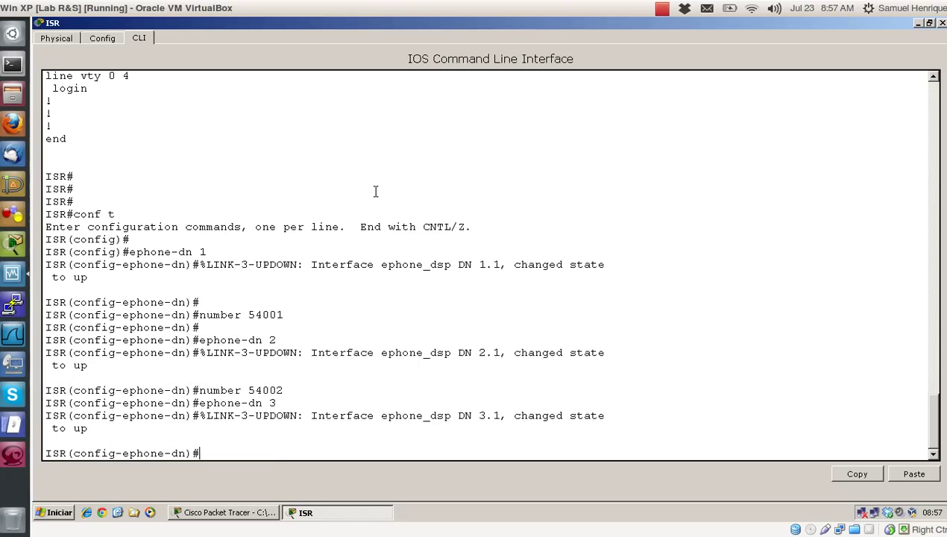
{"action": "key", "text": "Return"}
{"action": "type", "text": "number 54003"}
{"action": "key", "text": "Return"}
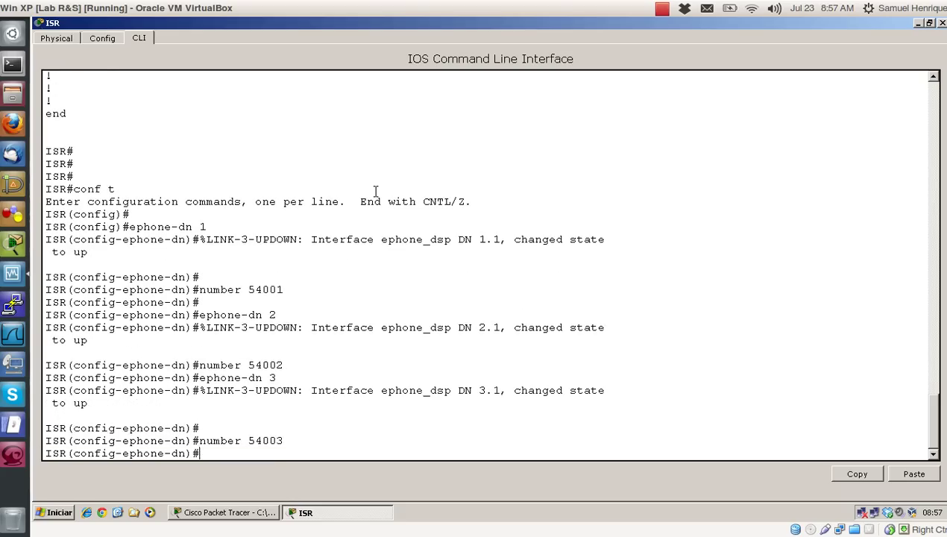
Leave configuration mode with end and highlight the ephone-dn 2 entries in the console output.
{"action": "key", "text": "Return"}
{"action": "key", "text": "Return"}
{"action": "type", "text": "end"}
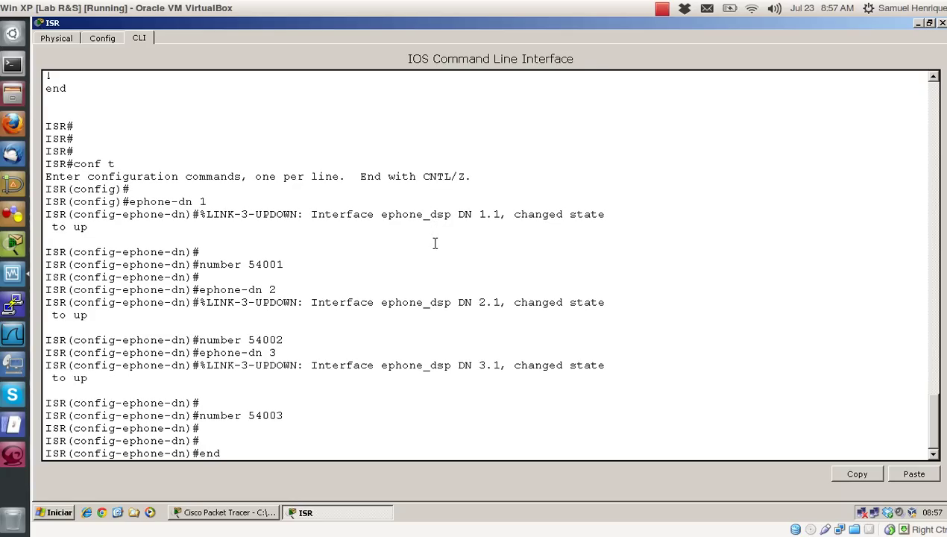
{"action": "key", "text": "Return"}
{"action": "key", "text": "Return"}
{"action": "key", "text": "Return"}
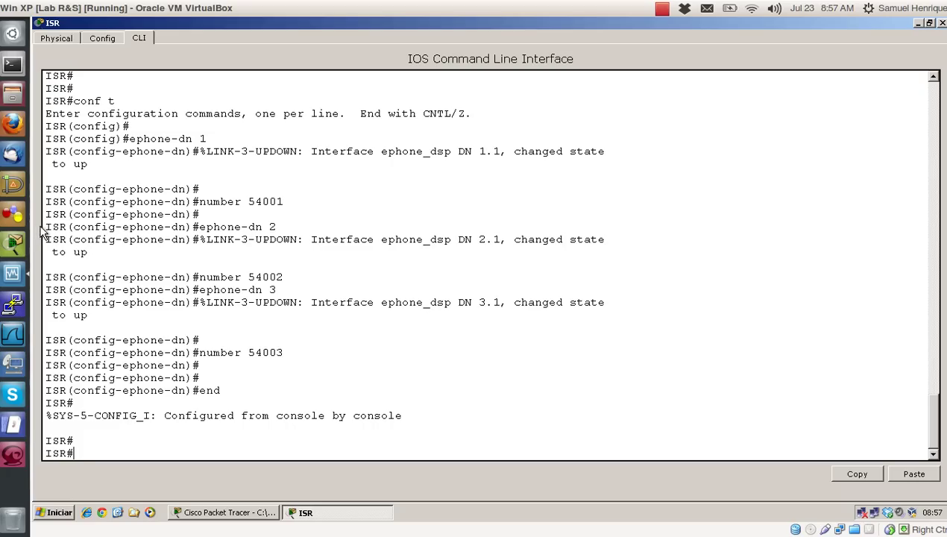
{"action": "left_click_drag", "start_coordinate": [45, 225], "coordinate": [299, 280]}
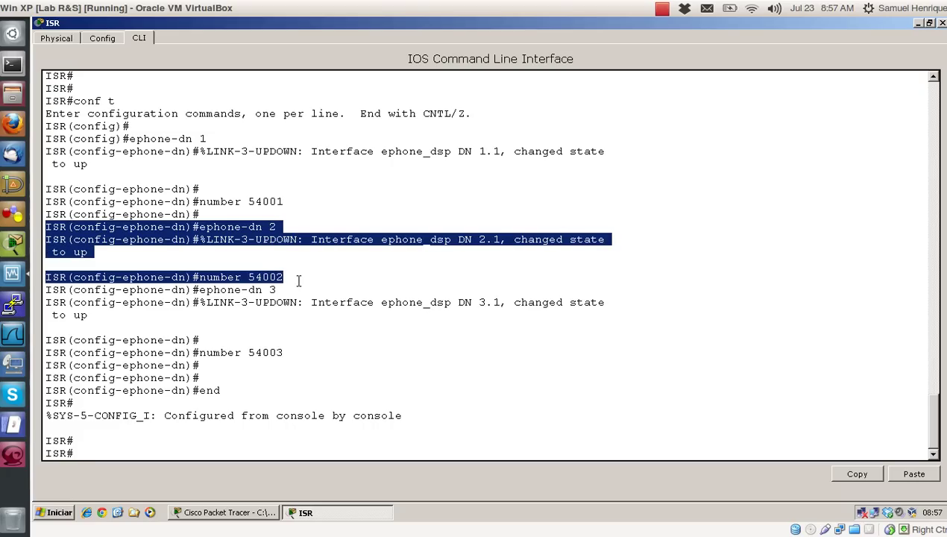
{"action": "left_click", "coordinate": [374, 274]}
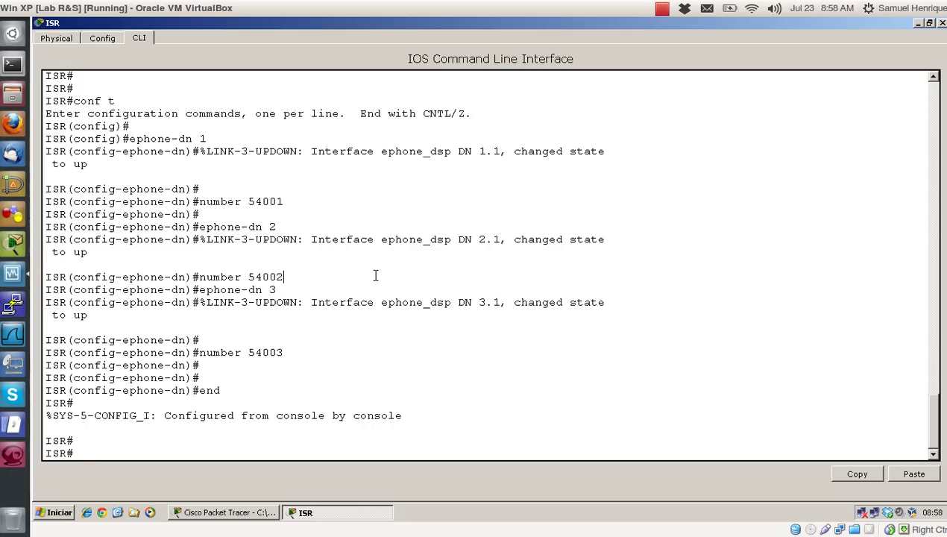
{"action": "key", "text": "Return"}
{"action": "key", "text": "Return"}
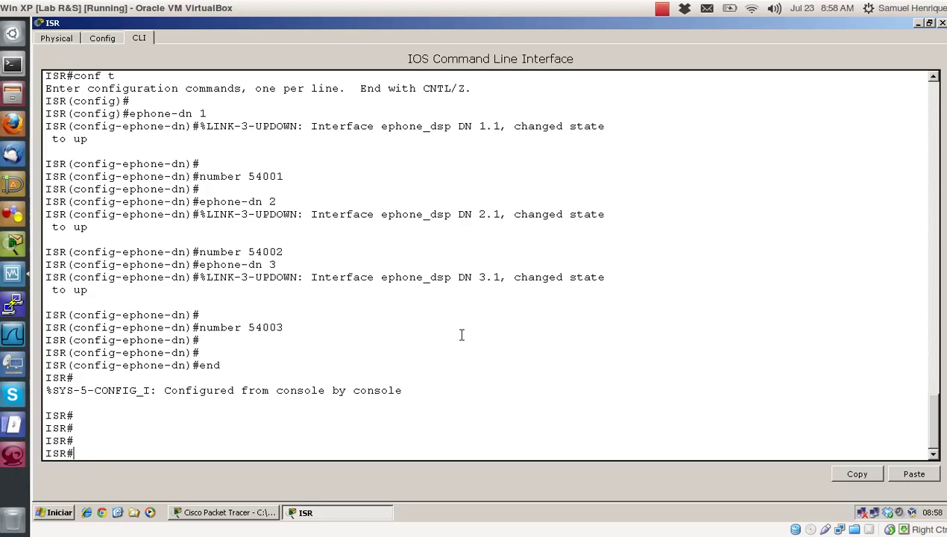
Display the running configuration with show run and page through its telephony-service, ephone-dn and ephone sections to the end.
{"action": "type", "text": "show run"}
{"action": "key", "text": "Return"}
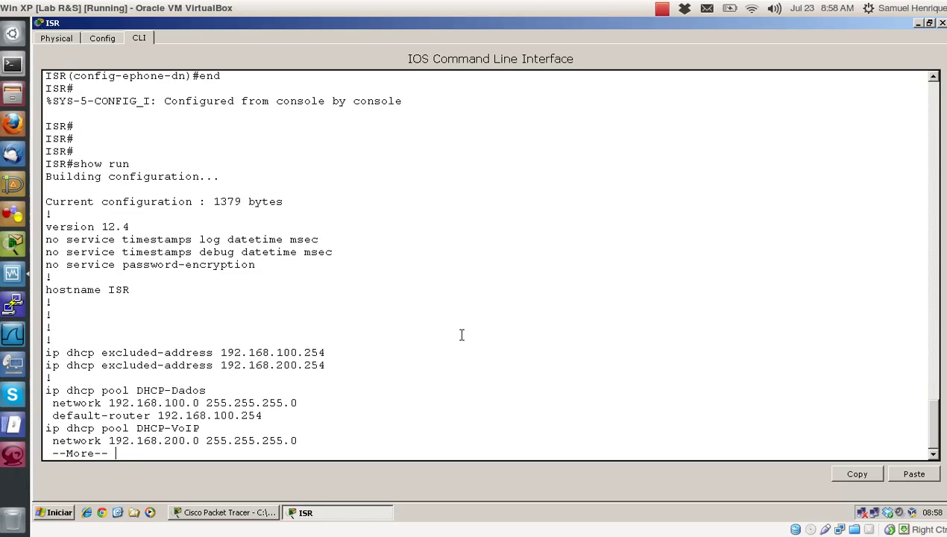
{"action": "key", "text": "space"}
{"action": "key", "text": "space"}
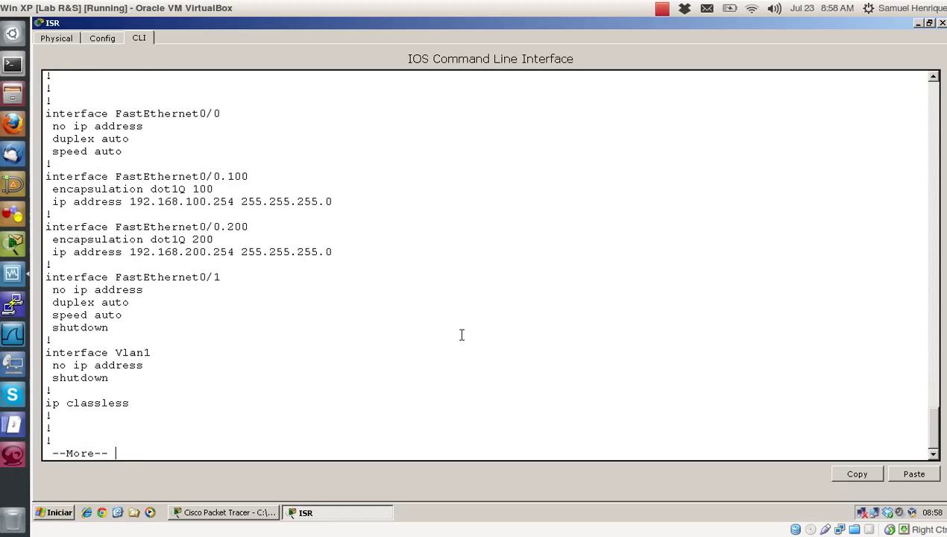
{"action": "key", "text": "space"}
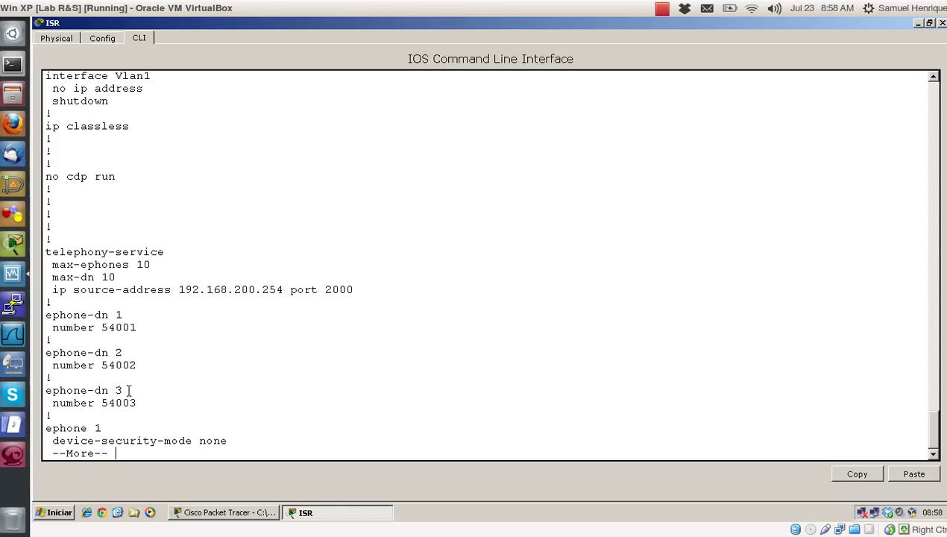
{"action": "key", "text": "space"}
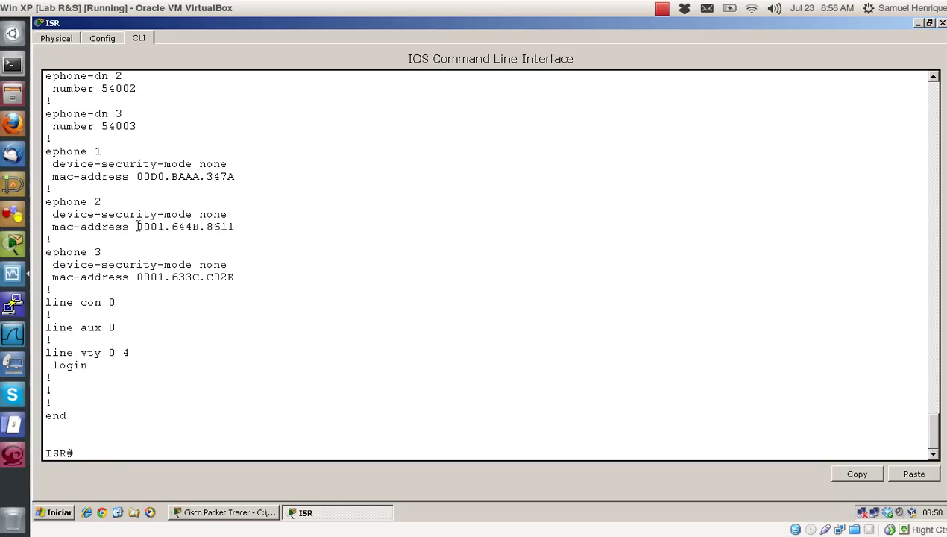
{"action": "key", "text": "Return"}
{"action": "key", "text": "Return"}
{"action": "key", "text": "Return"}
{"action": "key", "text": "Return"}
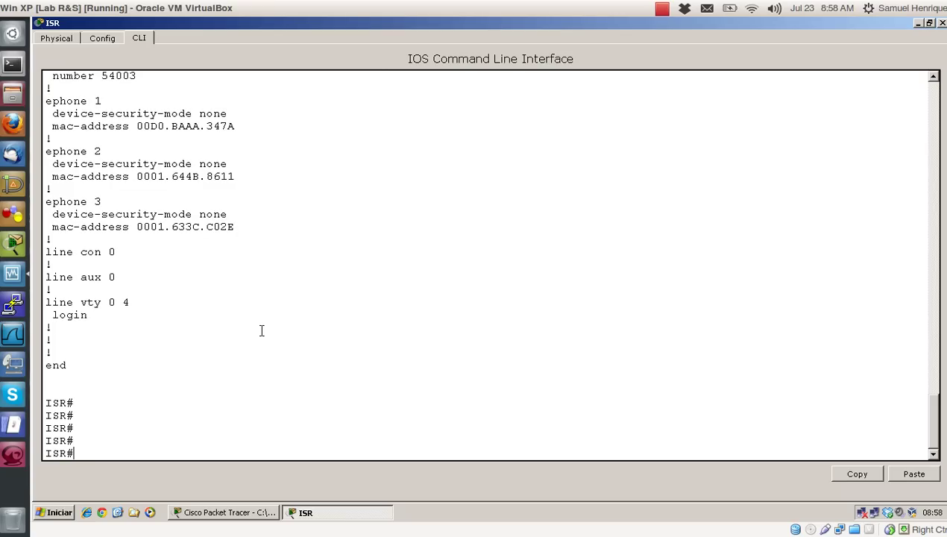
Enter global configuration mode with conf t, open ephone 1, and check that phone's extension label in the topology.
{"action": "type", "text": "conf t"}
{"action": "key", "text": "Return"}
{"action": "type", "text": "ephone 1"}
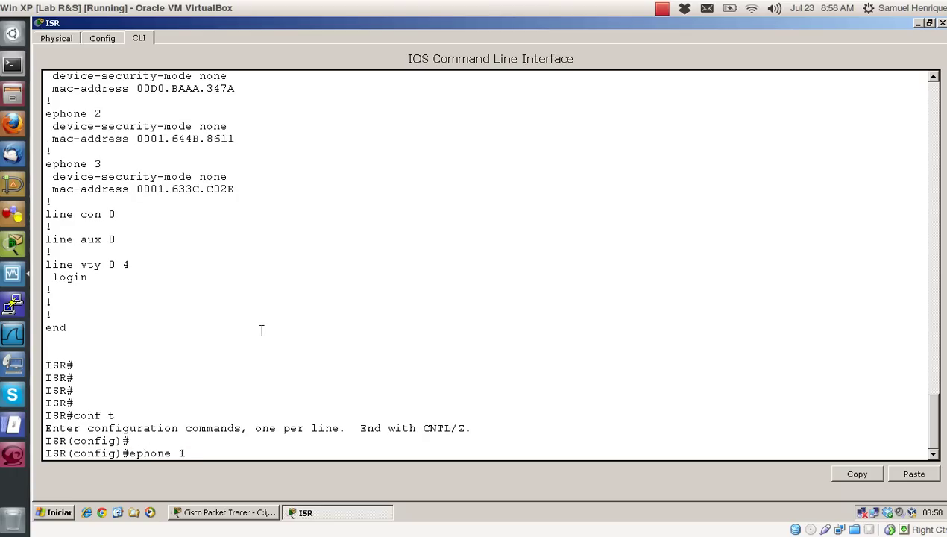
{"action": "key", "text": "Return"}
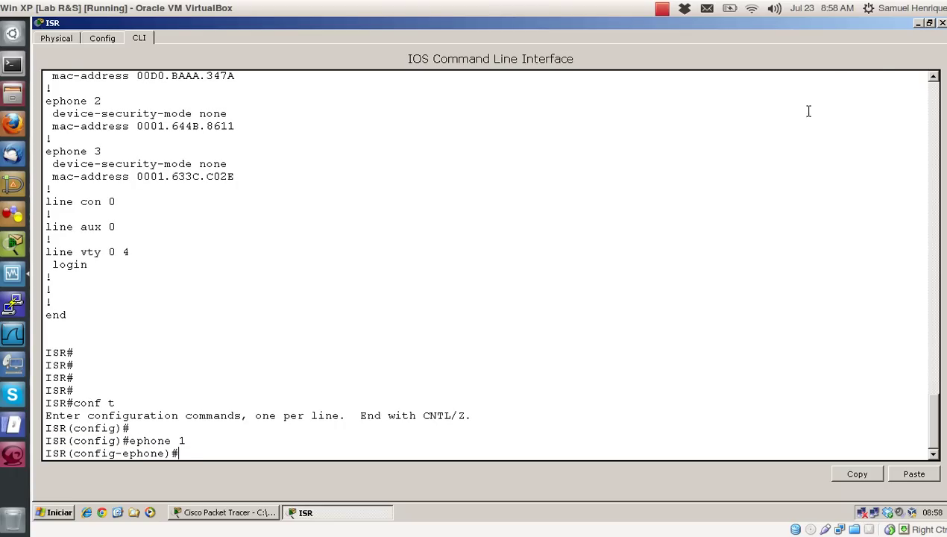
{"action": "left_click", "coordinate": [918, 23]}
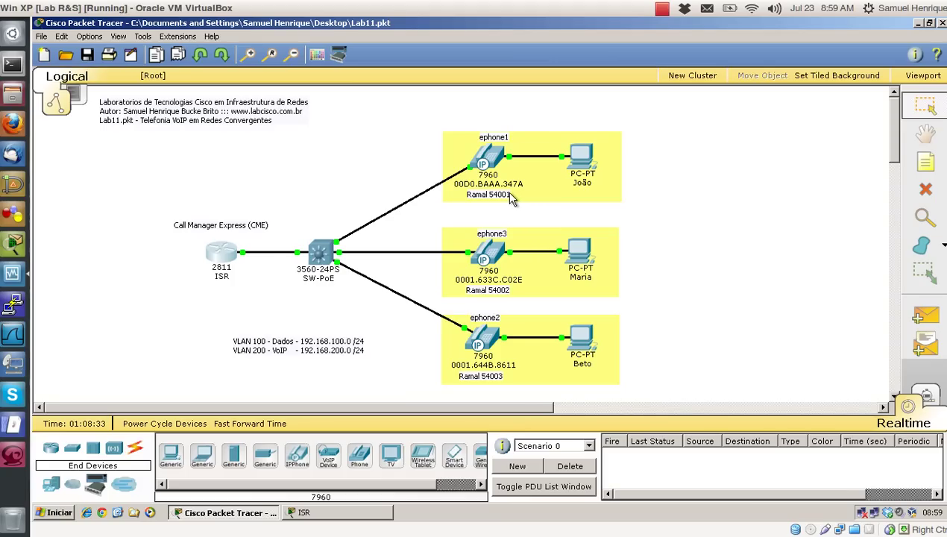
{"action": "left_click", "coordinate": [328, 513]}
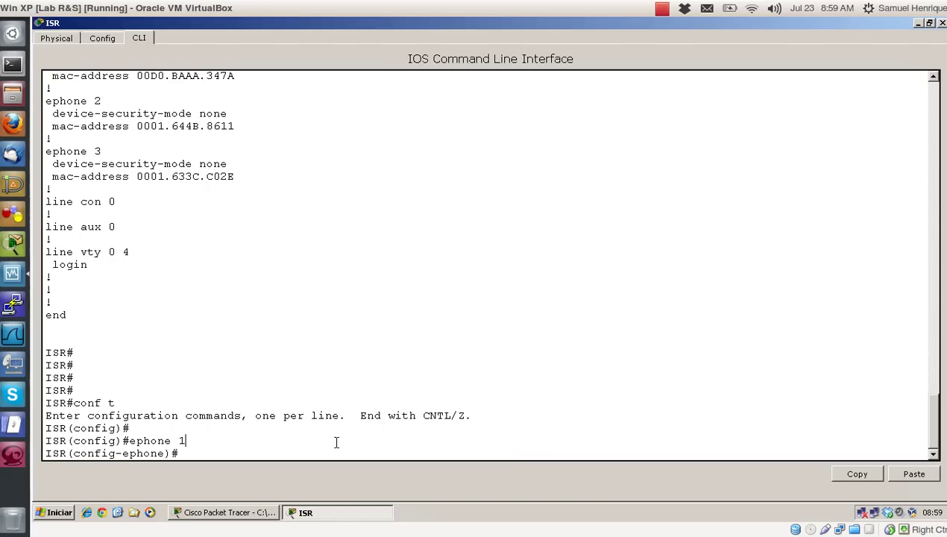
Associate line button 1 of ephone 1 with directory number 1 using button 1:1.
{"action": "key", "text": "Return"}
{"action": "key", "text": "Return"}
{"action": "type", "text": "butt"}
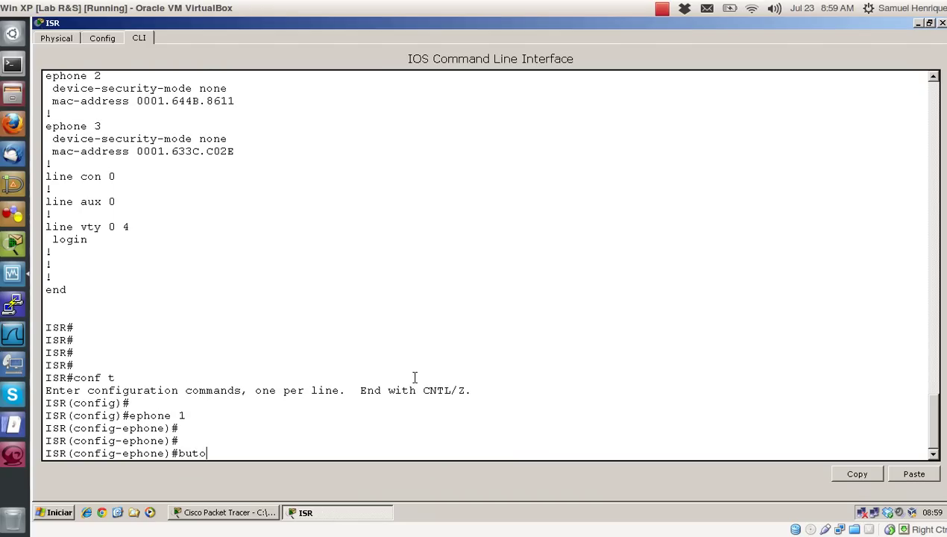
{"action": "key", "text": "BackSpace"}
{"action": "key", "text": "BackSpace"}
{"action": "key", "text": "BackSpace"}
{"action": "type", "text": "utton 1:"}
{"action": "left_click_drag", "start_coordinate": [251, 448], "coordinate": [243, 452]}
{"action": "left_click", "coordinate": [257, 451]}
{"action": "left_click_drag", "start_coordinate": [228, 452], "coordinate": [234, 451]}
{"action": "key", "text": "Right"}
{"action": "left_click_drag", "start_coordinate": [258, 453], "coordinate": [240, 451]}
{"action": "key", "text": "Return"}
{"action": "key", "text": "Return"}
{"action": "key", "text": "Return"}
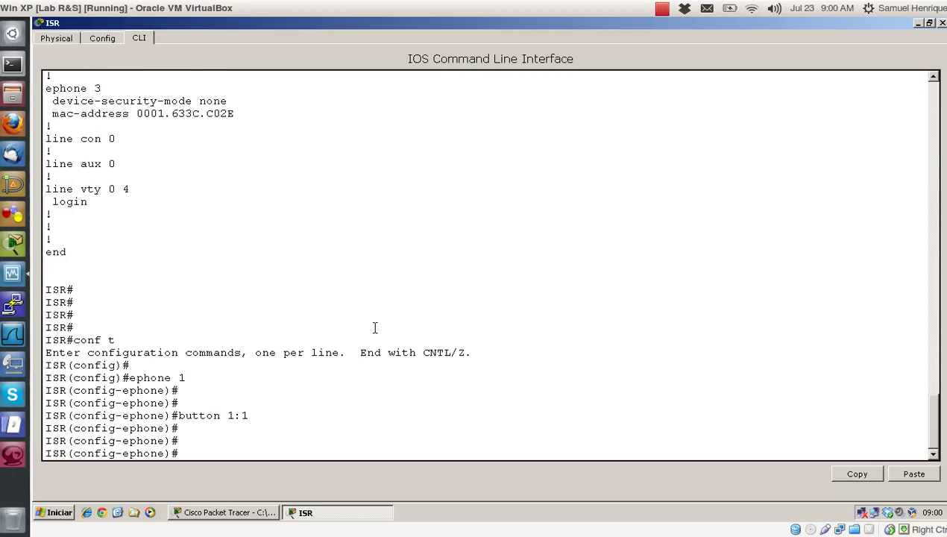
Highlight the ephone-1 registration message in the console to examine it.
{"action": "type", "text": "epho"}
{"action": "key", "text": "BackSpace"}
{"action": "key", "text": "BackSpace"}
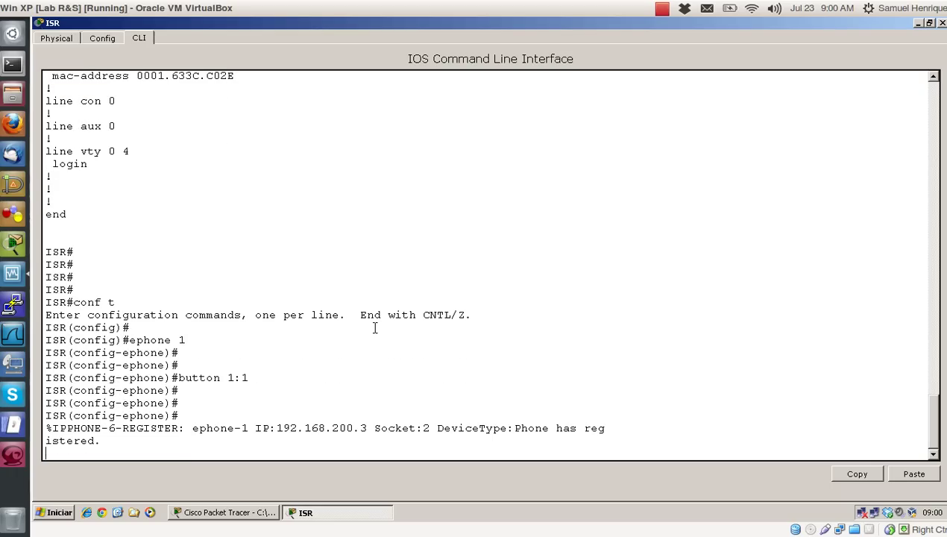
{"action": "key", "text": "Return"}
{"action": "key", "text": "Return"}
{"action": "key", "text": "Return"}
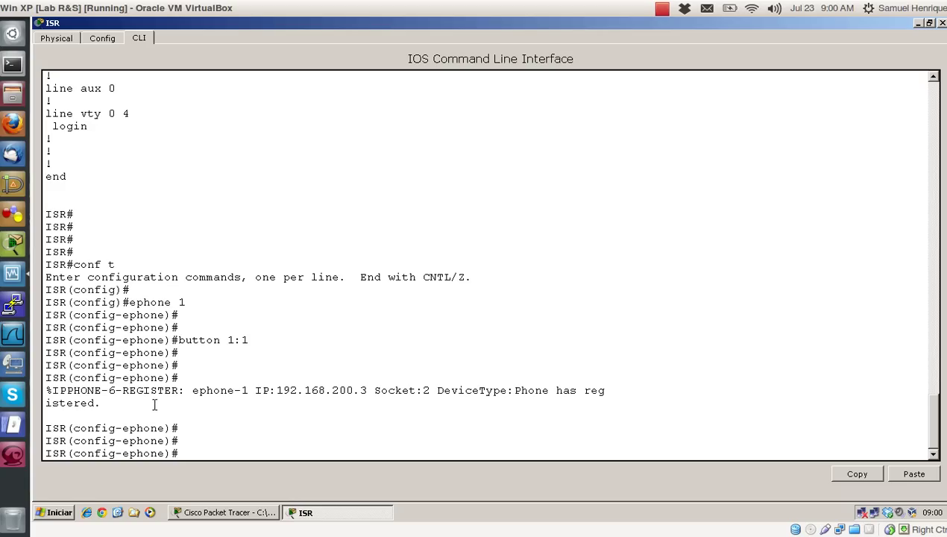
{"action": "left_click_drag", "start_coordinate": [102, 403], "coordinate": [38, 396]}
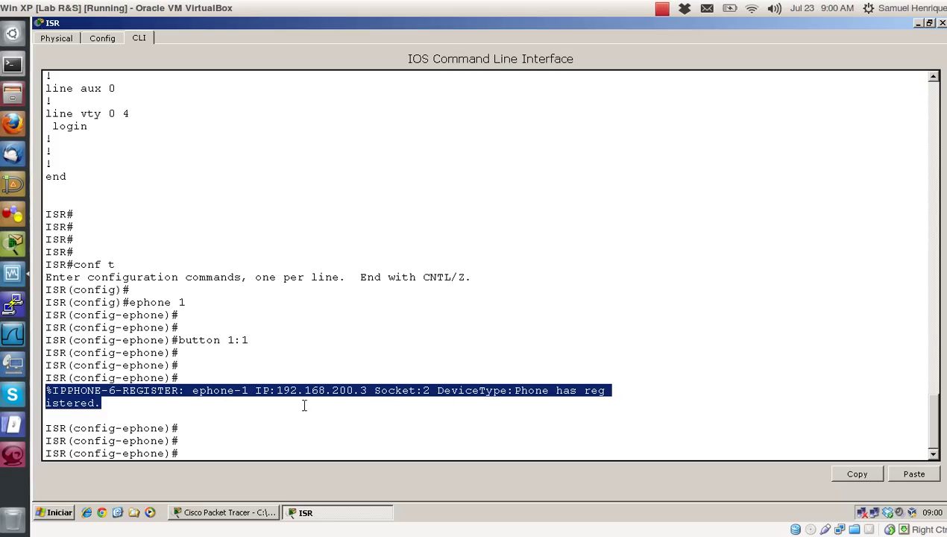
{"action": "left_click", "coordinate": [387, 405]}
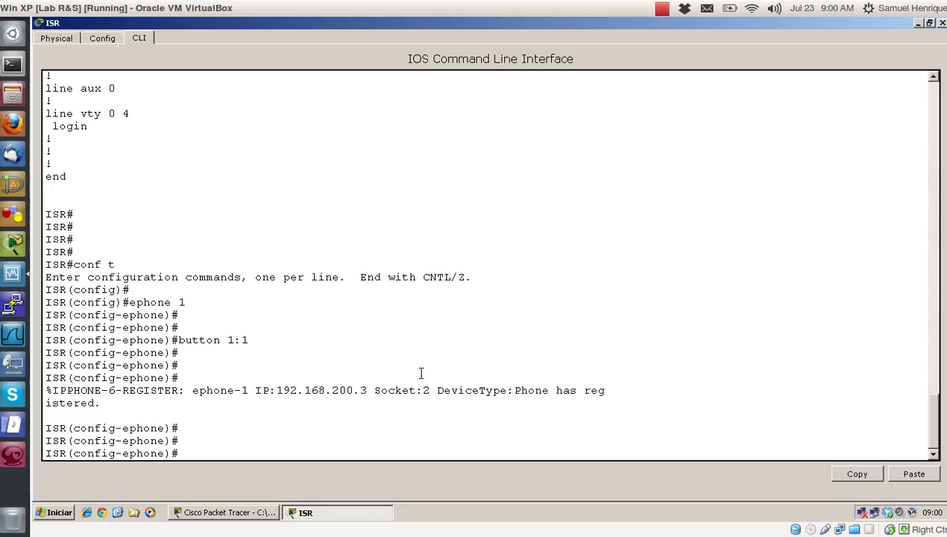
{"action": "key", "text": "Return"}
{"action": "key", "text": "Return"}
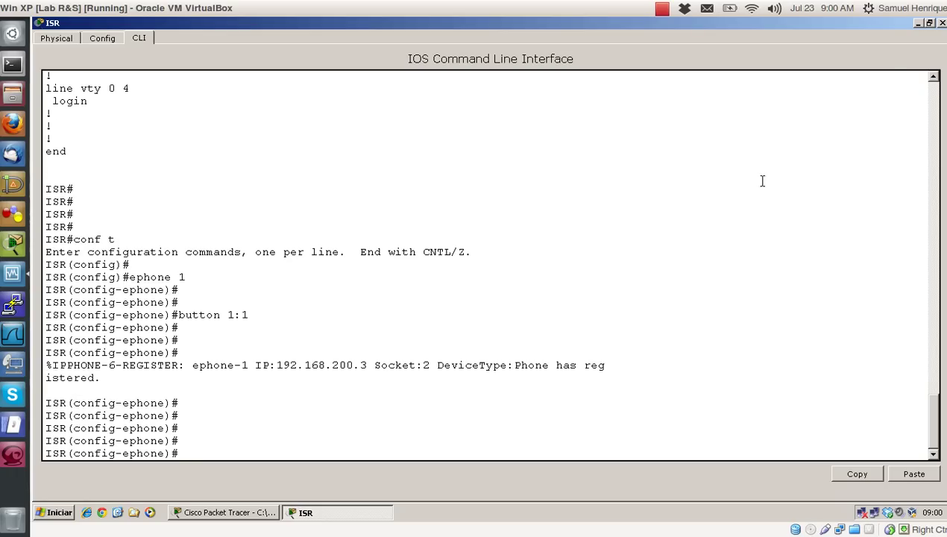
Check the extension labels in the topology, then associate ephone 2 with directory number 3 using button 1:3.
{"action": "left_click", "coordinate": [919, 24]}
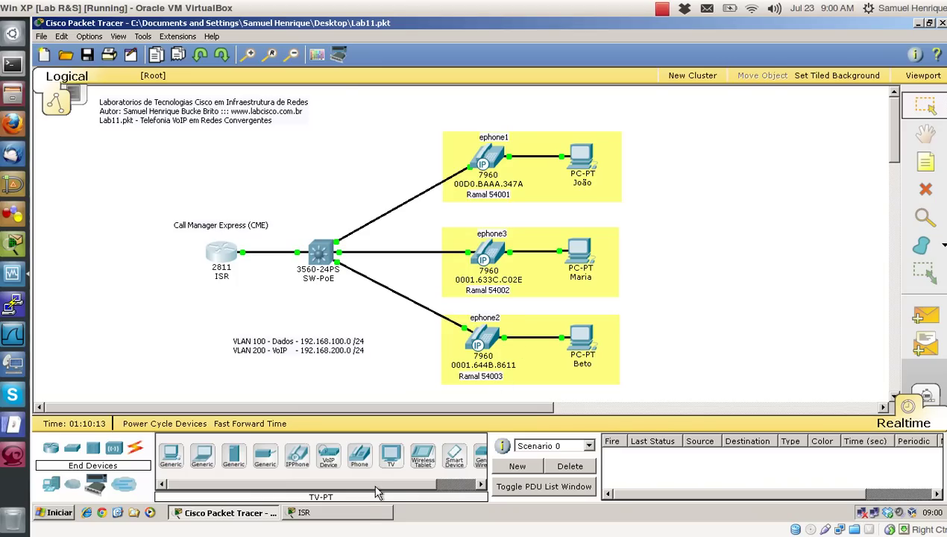
{"action": "left_click", "coordinate": [359, 514]}
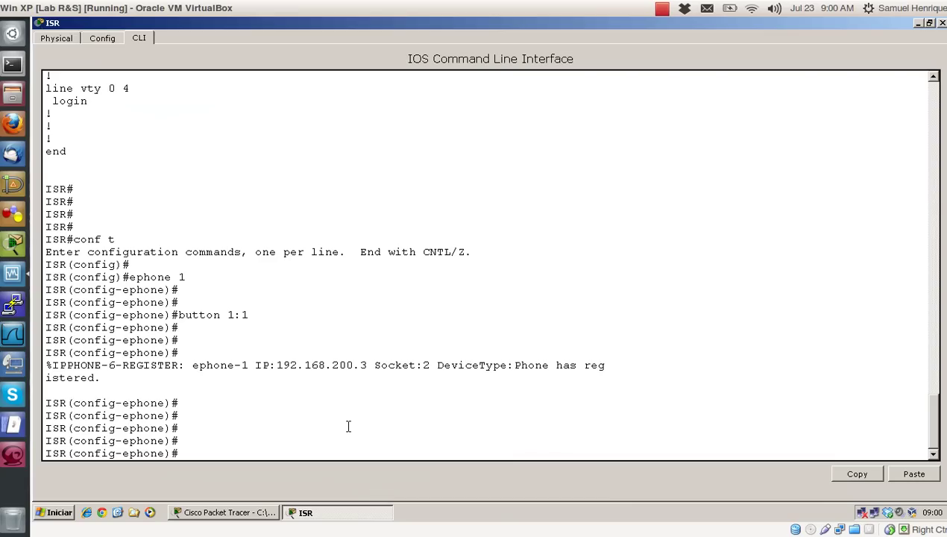
{"action": "type", "text": "ephone 2"}
{"action": "key", "text": "Return"}
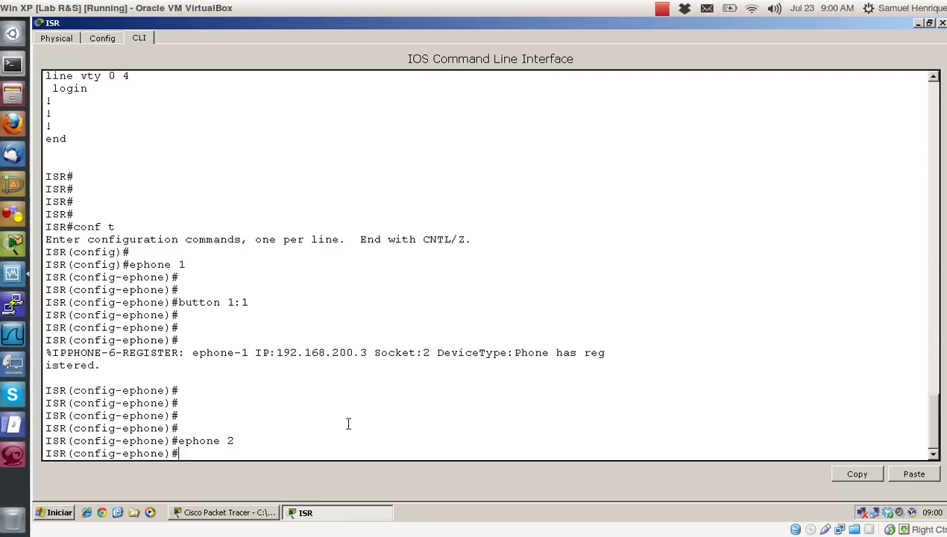
{"action": "type", "text": "button 1:3"}
{"action": "key", "text": "Return"}
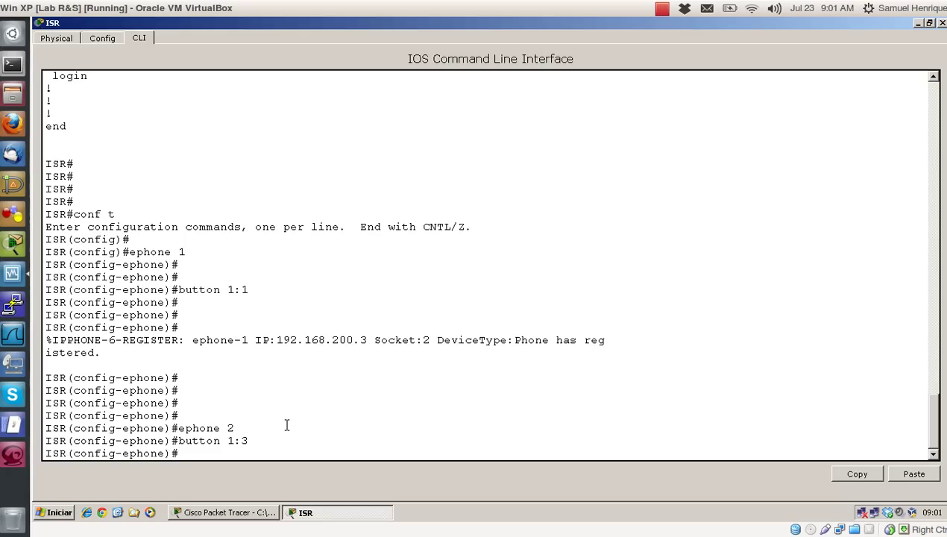
{"action": "key", "text": "Return"}
{"action": "key", "text": "Return"}
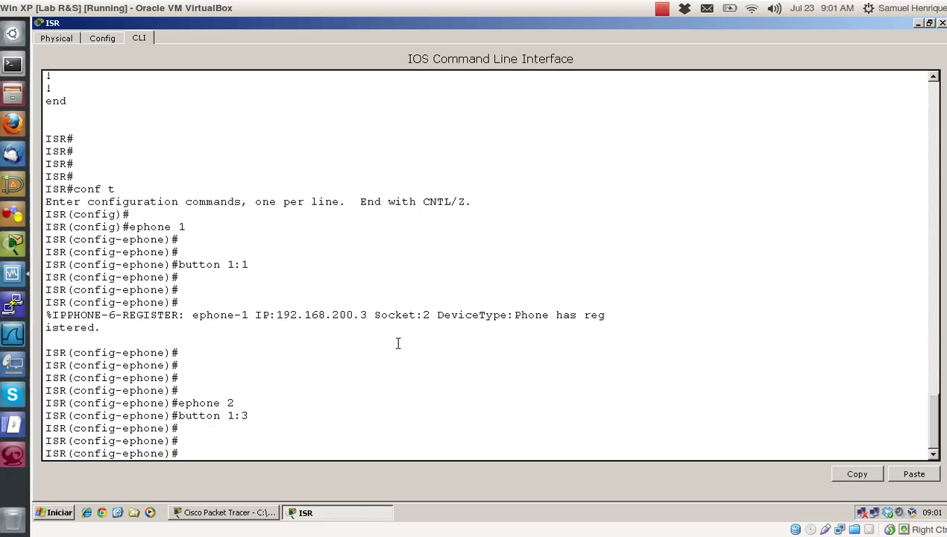
{"action": "type", "text": "ephone 3"}
{"action": "key", "text": "Return"}
{"action": "type", "text": "button 1:"}
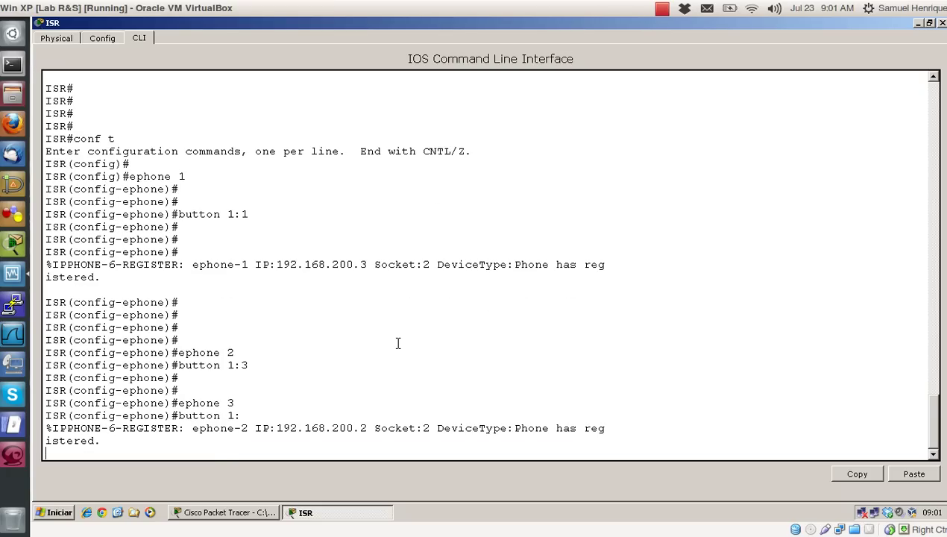
{"action": "key", "text": "BackSpace"}
{"action": "key", "text": "BackSpace"}
{"action": "key", "text": "BackSpace"}
{"action": "key", "text": "BackSpace"}
{"action": "key", "text": "BackSpace"}
{"action": "key", "text": "BackSpace"}
{"action": "key", "text": "BackSpace"}
{"action": "key", "text": "BackSpace"}
{"action": "key", "text": "BackSpace"}
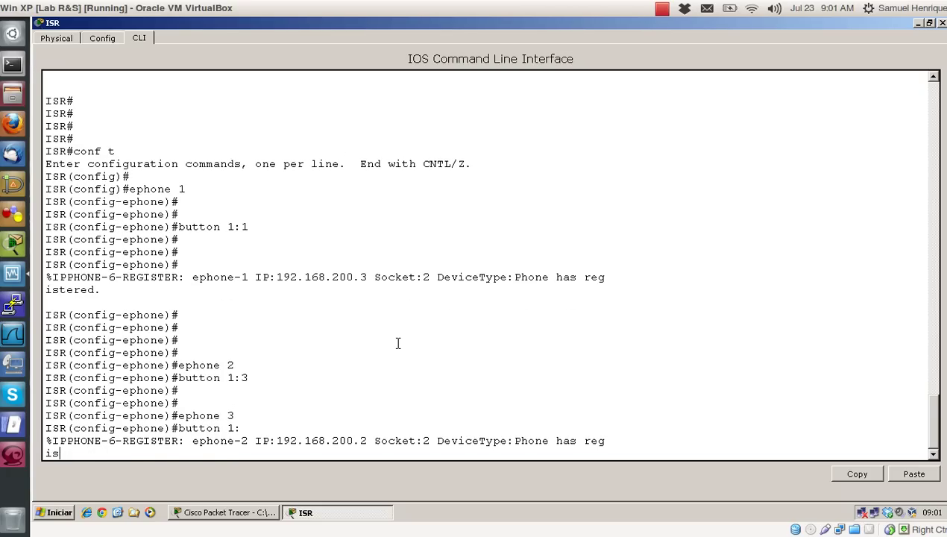
{"action": "key", "text": "Return"}
{"action": "key", "text": "Return"}
{"action": "key", "text": "Return"}
{"action": "key", "text": "Return"}
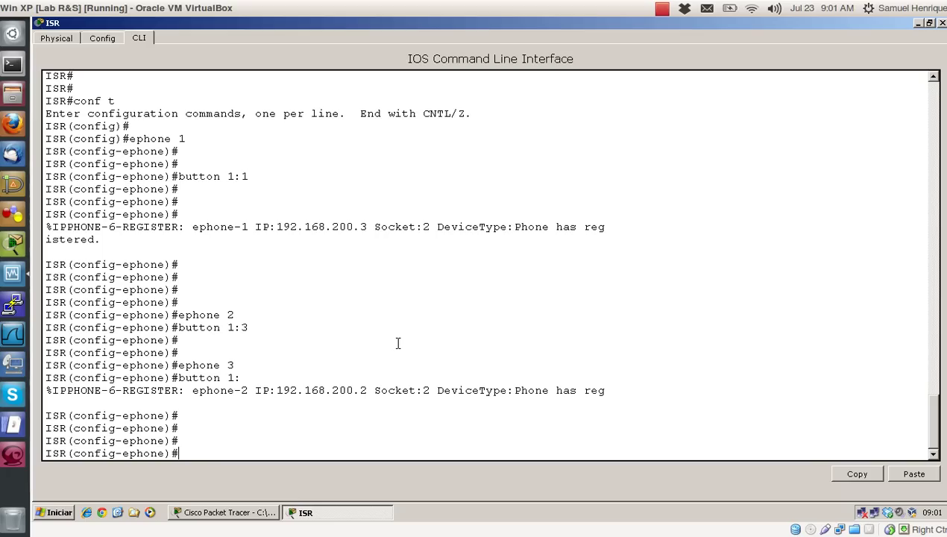
Associate line button 1 of ephone 3 with directory number 2 using button 1:2.
{"action": "type", "text": "ephone 3"}
{"action": "key", "text": "Return"}
{"action": "type", "text": "button 1:2"}
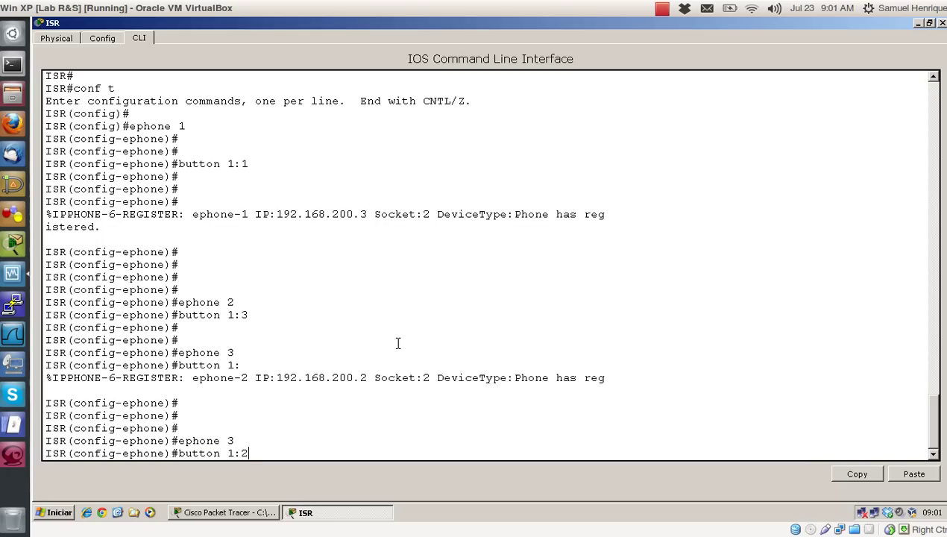
{"action": "key", "text": "Return"}
Leave configuration mode with end and save the router's configuration with wr.
{"action": "type", "text": "end"}
{"action": "key", "text": "Return"}
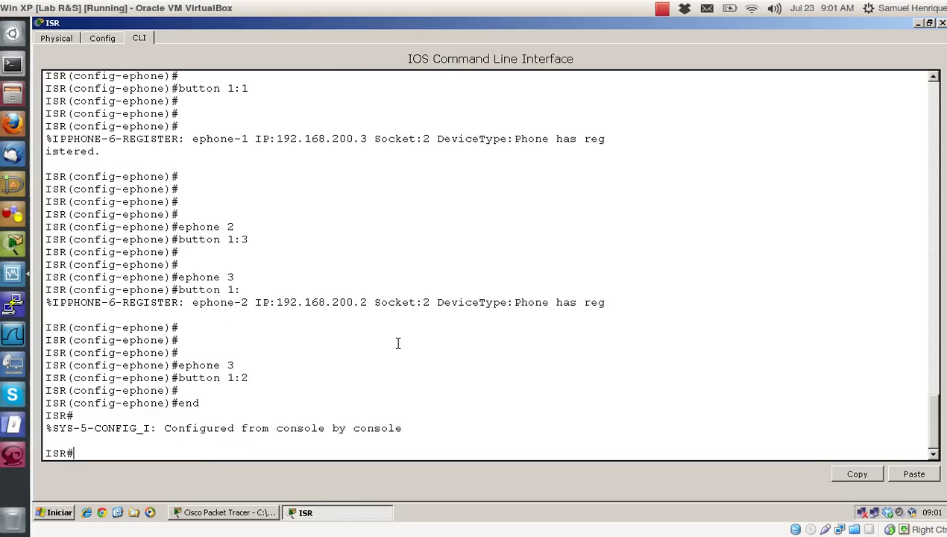
{"action": "key", "text": "Return"}
{"action": "type", "text": "wr"}
{"action": "key", "text": "Return"}
{"action": "key", "text": "Return"}
{"action": "key", "text": "Return"}
{"action": "key", "text": "Return"}
{"action": "key", "text": "Return"}
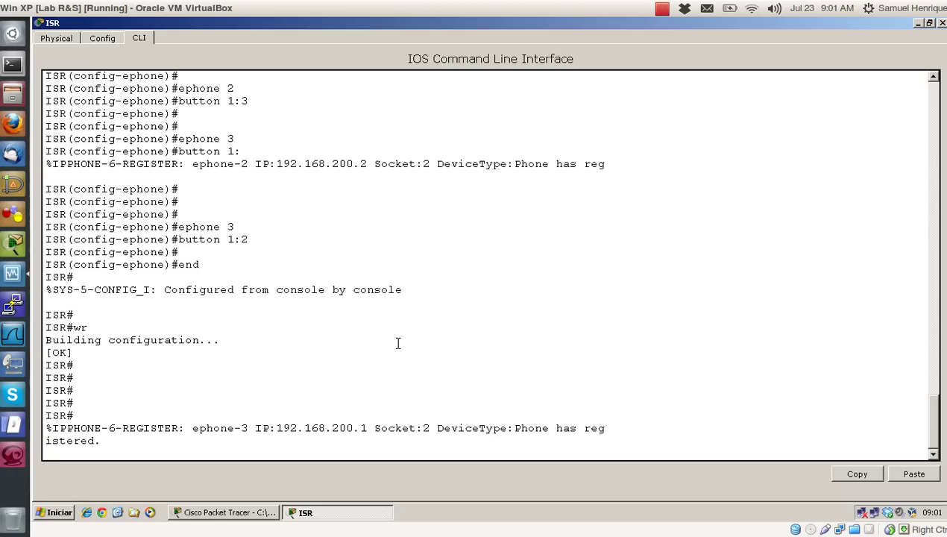
{"action": "key", "text": "Return"}
{"action": "key", "text": "Return"}
{"action": "key", "text": "Return"}
{"action": "key", "text": "Return"}
{"action": "key", "text": "Return"}
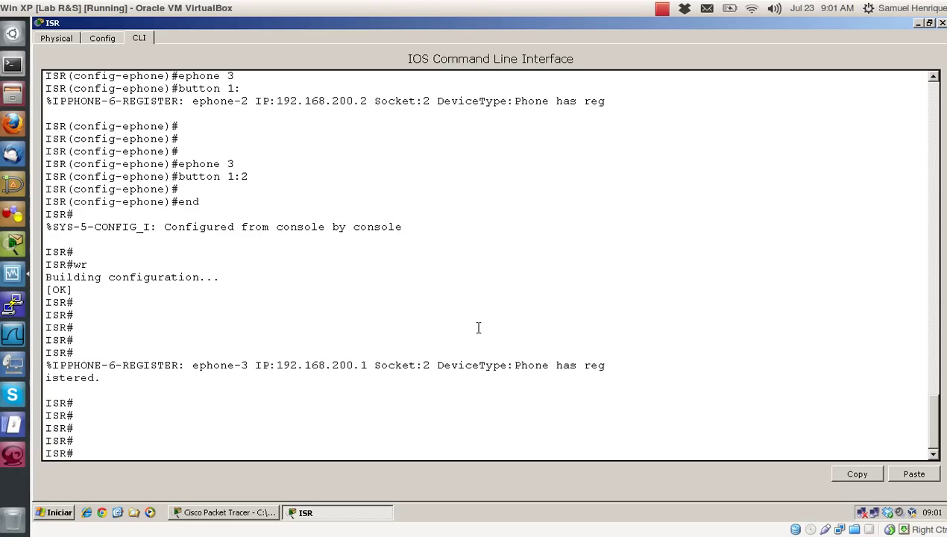
Run show ephone and highlight ephone-1's registration status, SCCP protocol and directory number in the output.
{"action": "type", "text": "show ephone"}
{"action": "key", "text": "Return"}
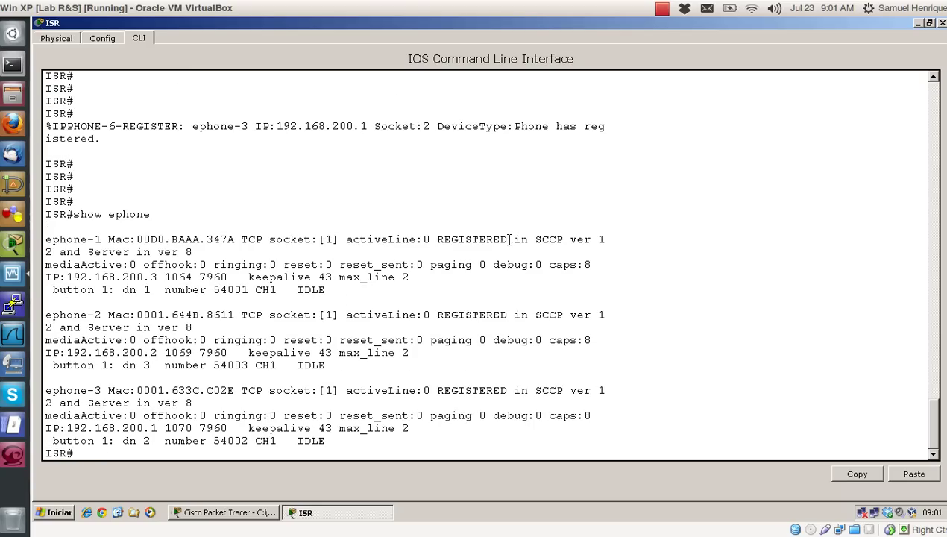
{"action": "left_click_drag", "start_coordinate": [507, 237], "coordinate": [437, 238]}
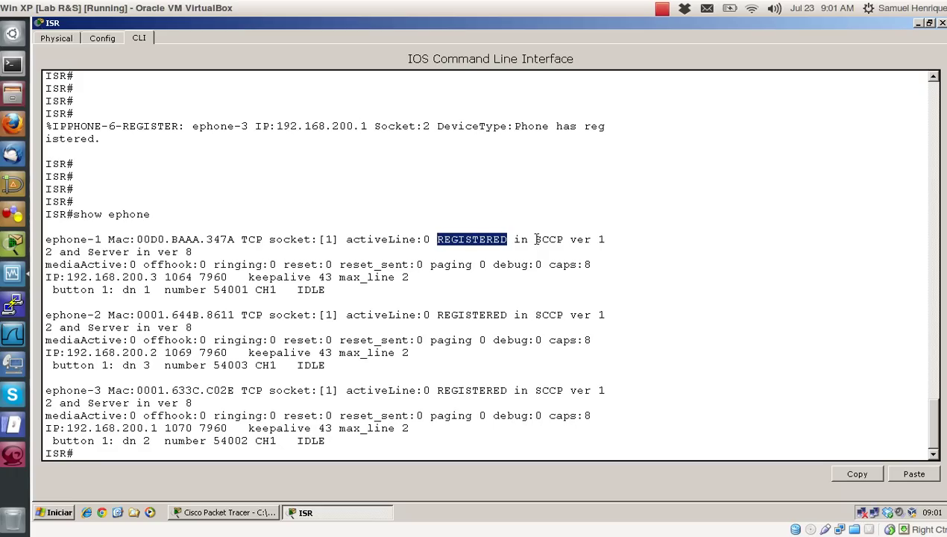
{"action": "left_click_drag", "start_coordinate": [534, 237], "coordinate": [566, 239]}
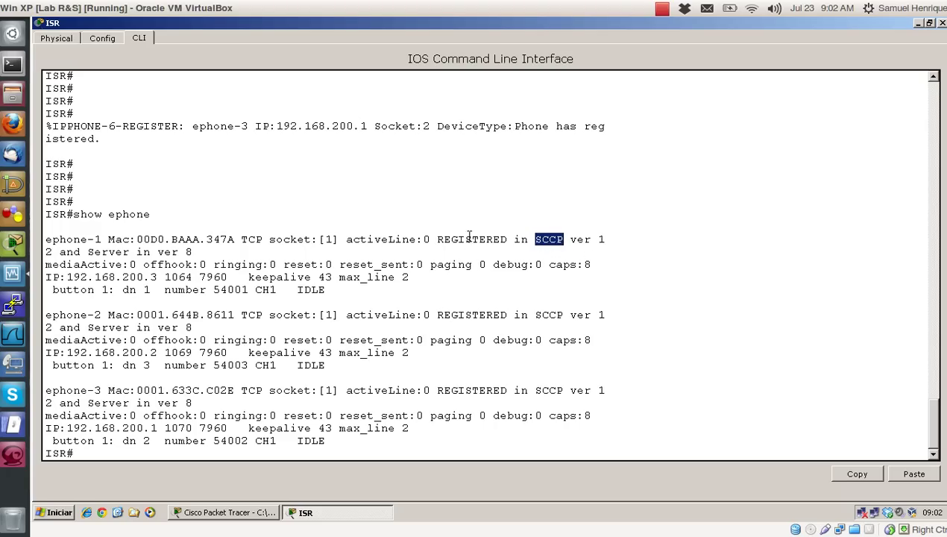
{"action": "left_click_drag", "start_coordinate": [508, 237], "coordinate": [437, 237]}
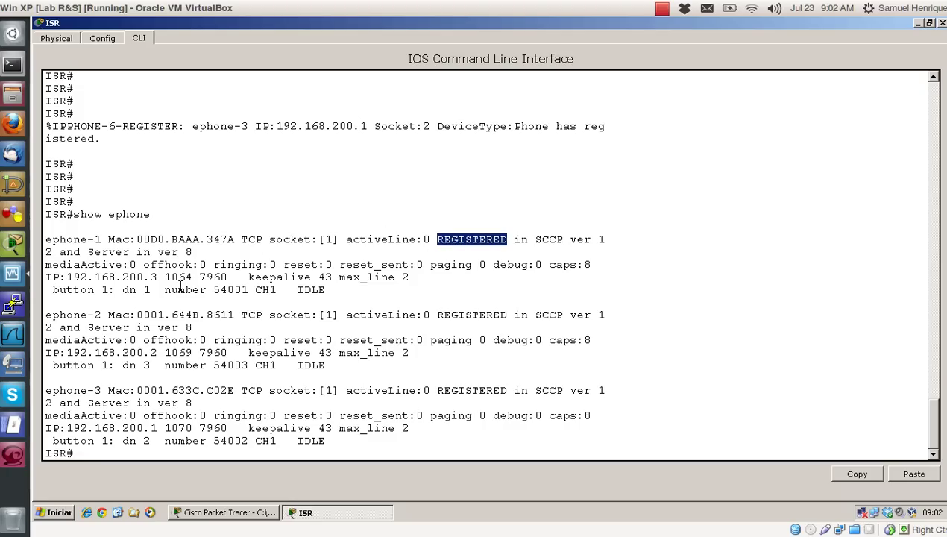
{"action": "left_click_drag", "start_coordinate": [214, 289], "coordinate": [249, 289]}
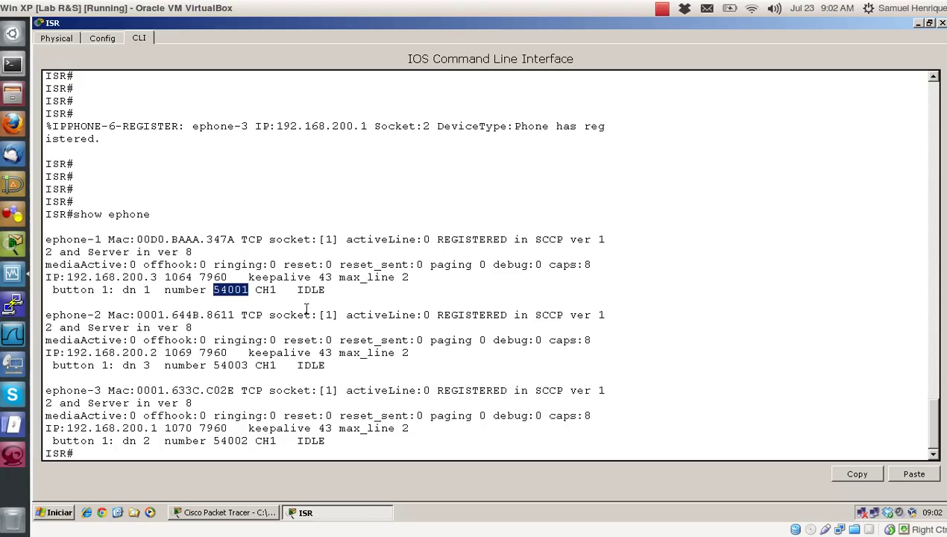
{"action": "left_click", "coordinate": [392, 285]}
{"action": "key", "text": "Return"}
{"action": "key", "text": "Return"}
{"action": "key", "text": "Return"}
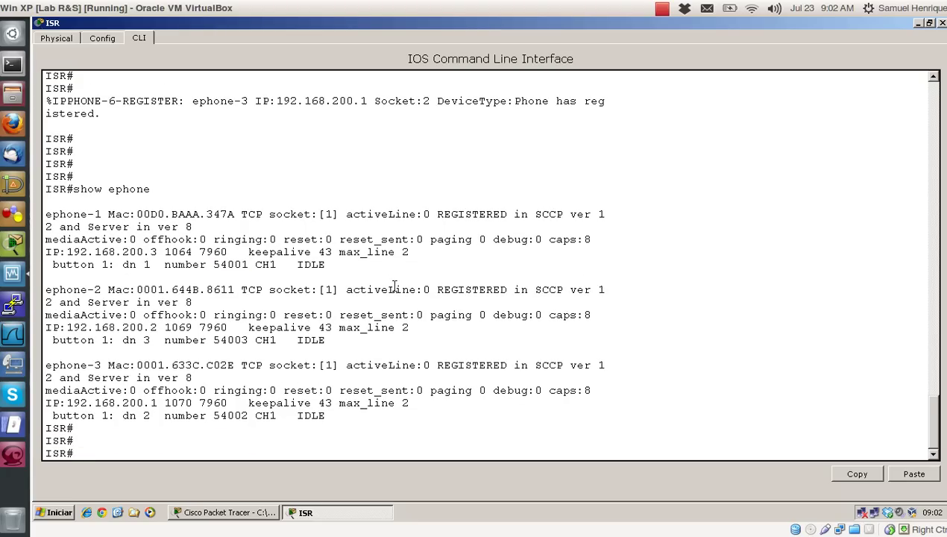
Open the ephone1 device's phone interface from the topology, lift and replace its handset, then minimize its window.
{"action": "left_click", "coordinate": [261, 513]}
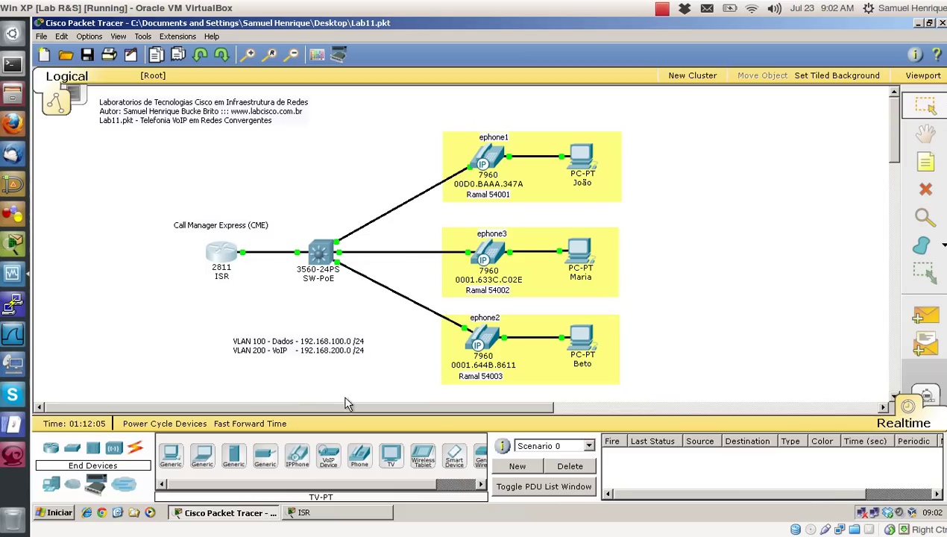
{"action": "left_click", "coordinate": [487, 158]}
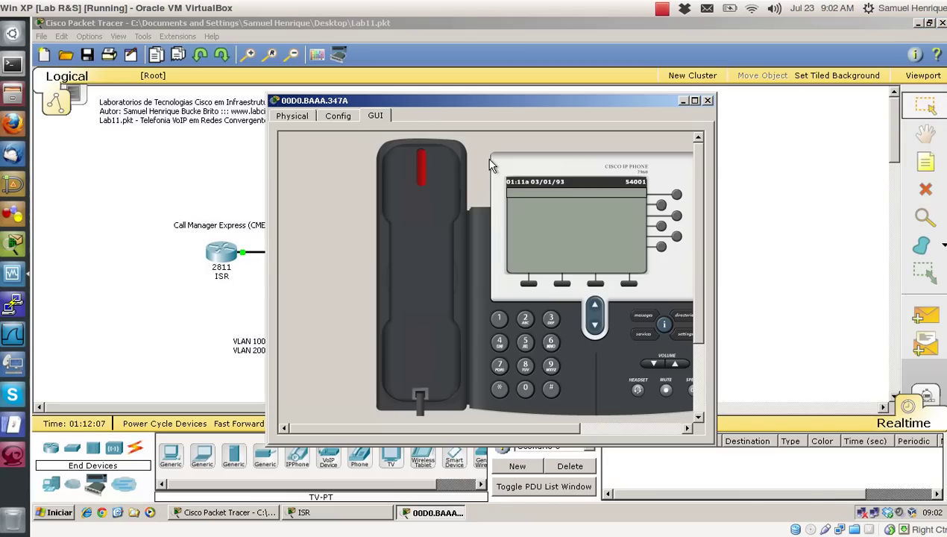
{"action": "left_click_drag", "start_coordinate": [428, 102], "coordinate": [630, 106]}
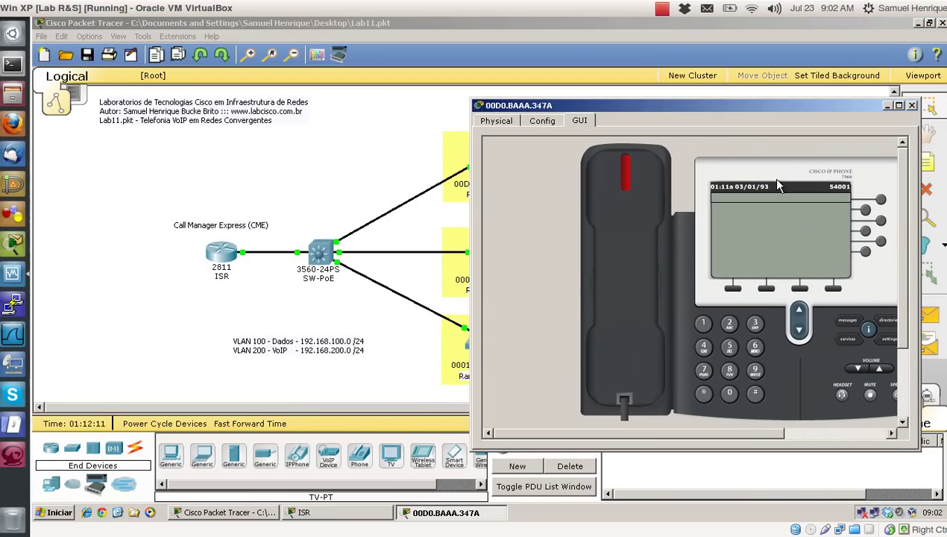
{"action": "left_click", "coordinate": [638, 259]}
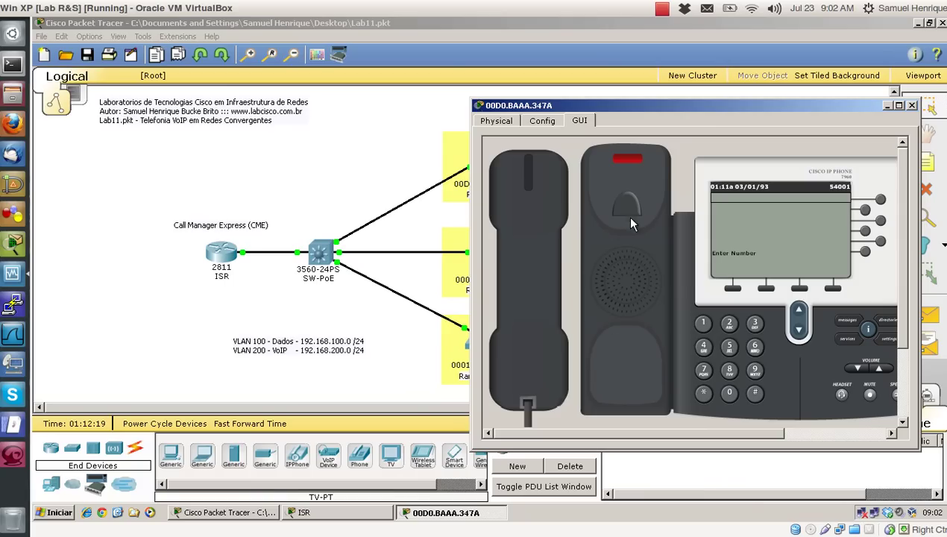
{"action": "left_click", "coordinate": [542, 266]}
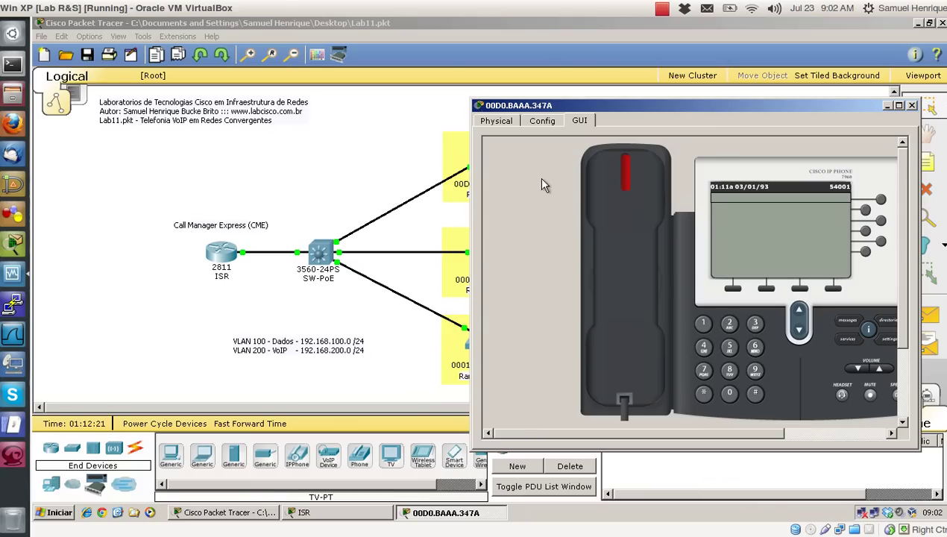
{"action": "left_click", "coordinate": [887, 105]}
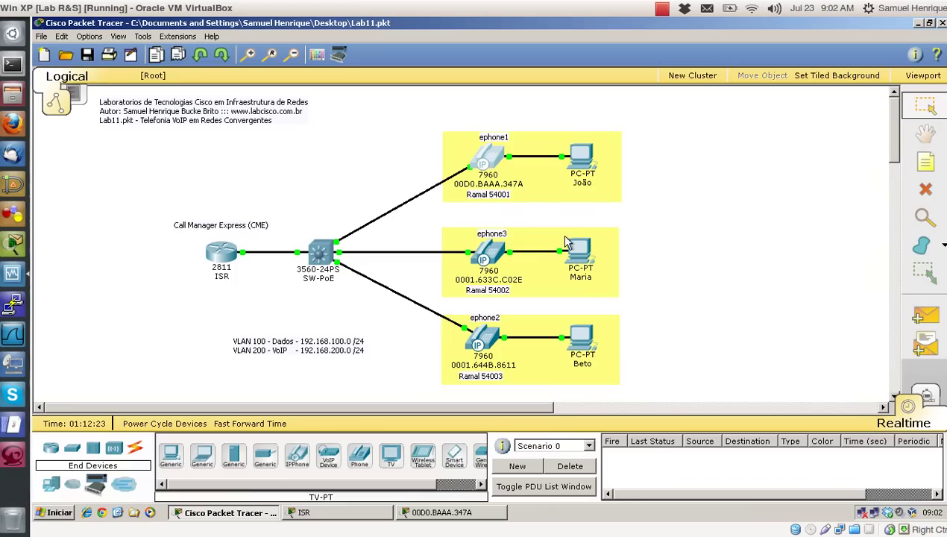
Open ephone3's phone interface from the topology and arrange it side by side with ephone1's window.
{"action": "left_click", "coordinate": [504, 254]}
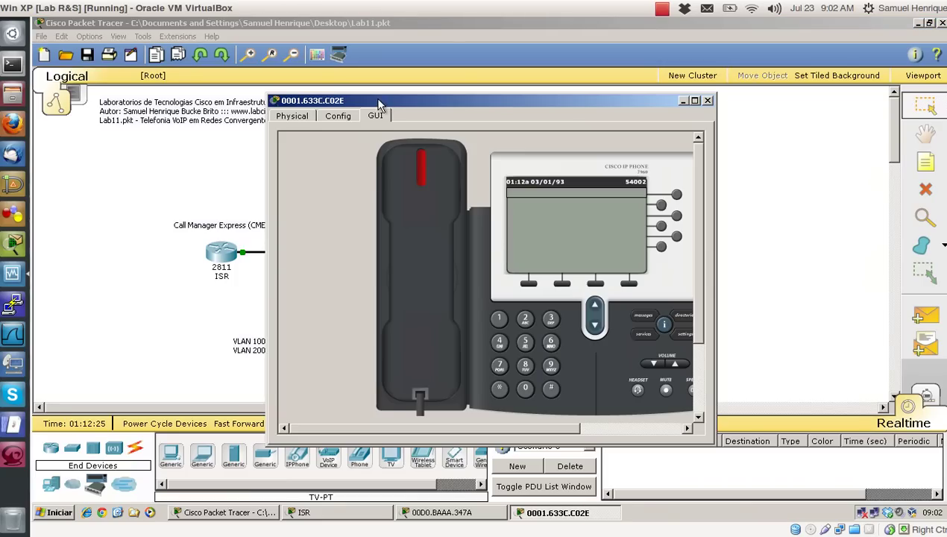
{"action": "left_click_drag", "start_coordinate": [388, 104], "coordinate": [159, 97]}
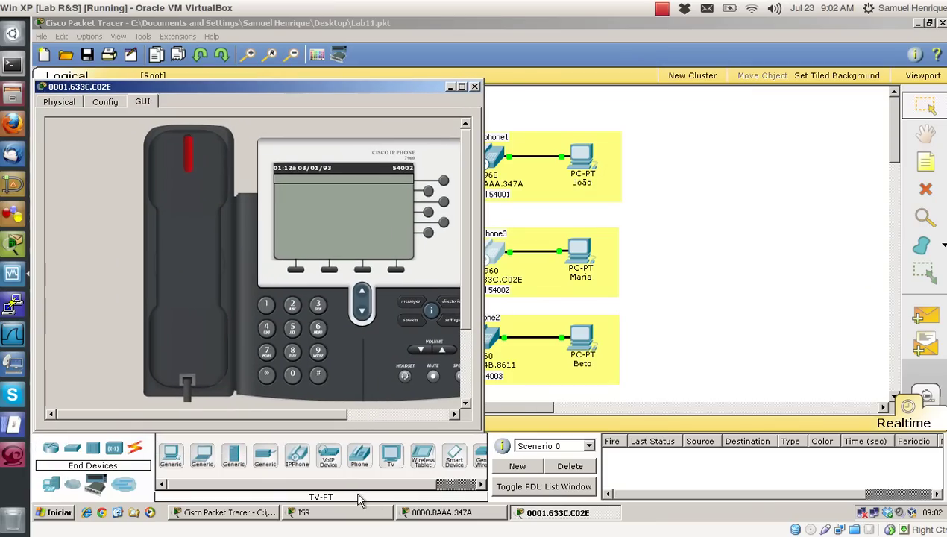
{"action": "left_click", "coordinate": [418, 515]}
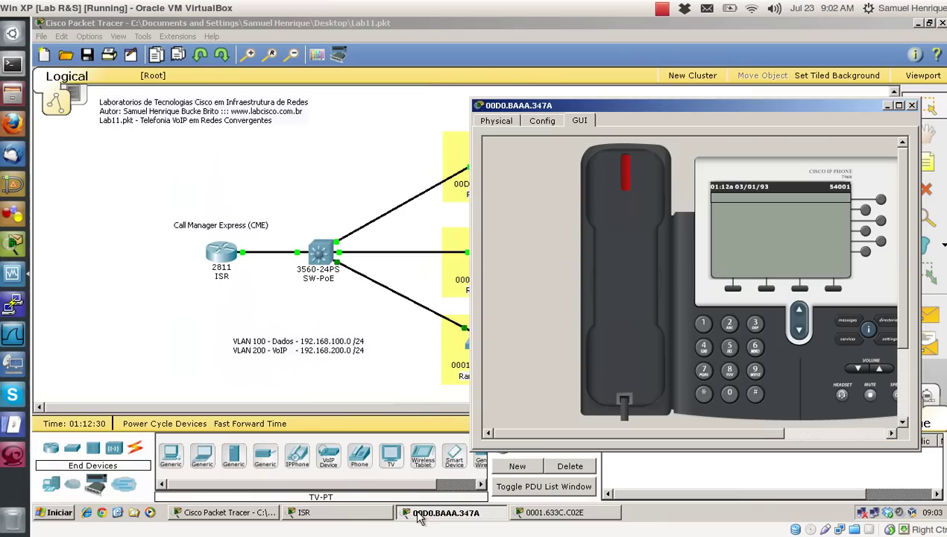
{"action": "left_click", "coordinate": [531, 515]}
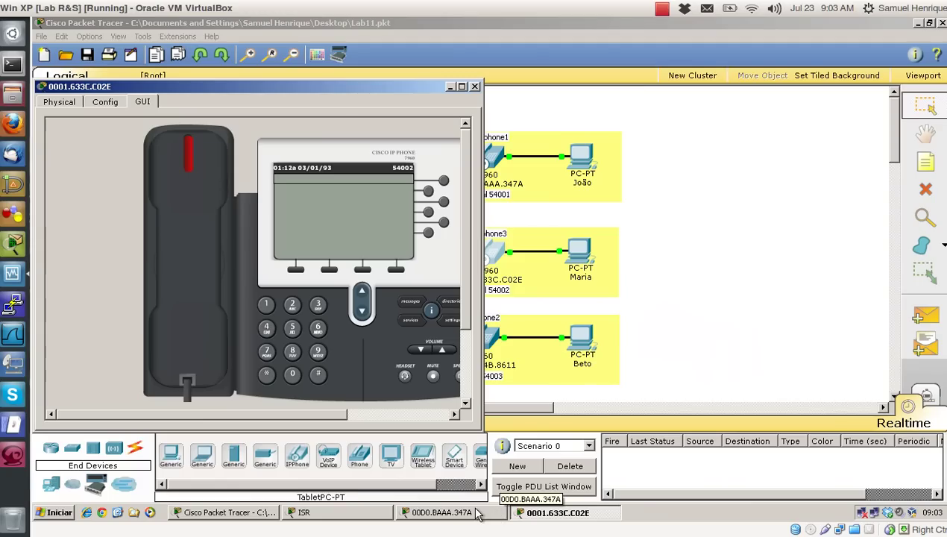
{"action": "left_click_drag", "start_coordinate": [336, 88], "coordinate": [339, 98]}
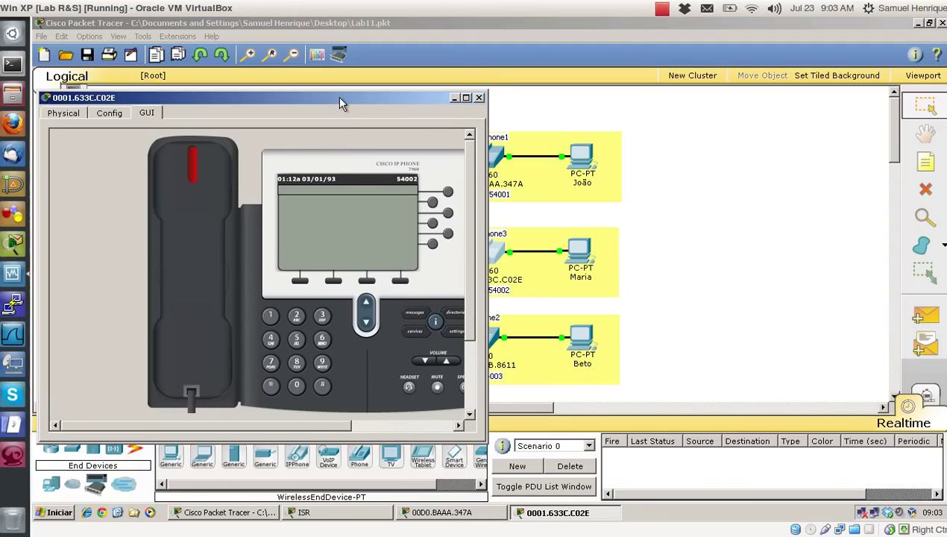
{"action": "left_click", "coordinate": [488, 513]}
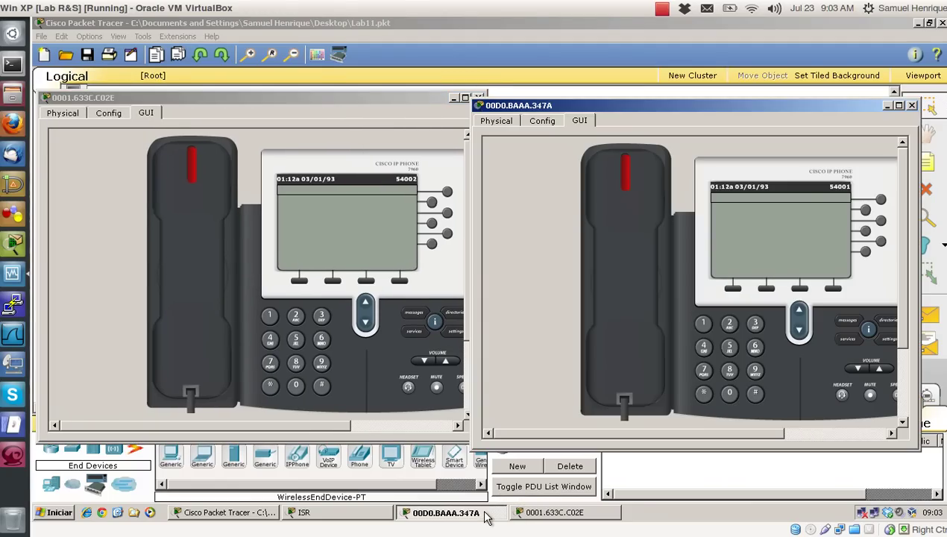
{"action": "left_click_drag", "start_coordinate": [380, 91], "coordinate": [384, 101]}
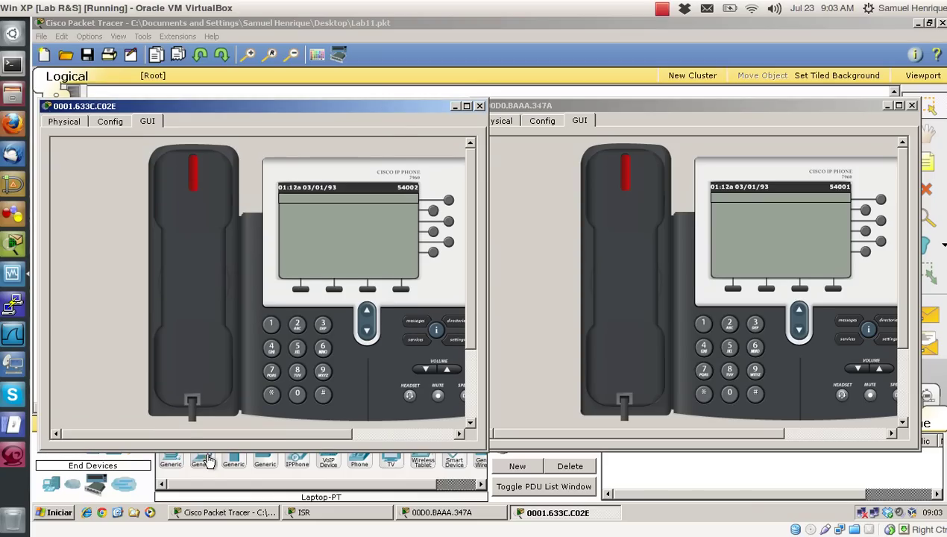
{"action": "left_click_drag", "start_coordinate": [199, 433], "coordinate": [216, 439]}
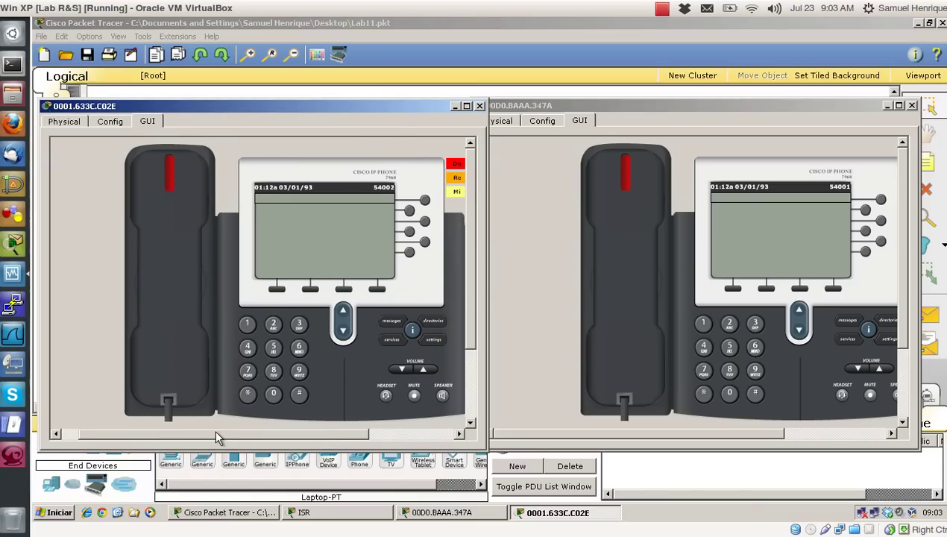
{"action": "left_click", "coordinate": [541, 450]}
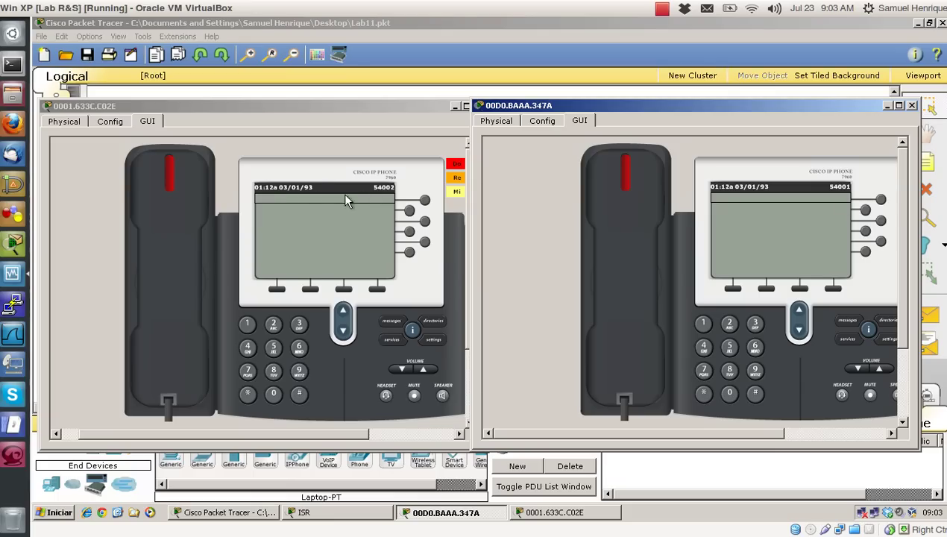
Lift ephone1's handset, dial extension 54002, and answer the call on ephone3.
{"action": "left_click", "coordinate": [643, 252]}
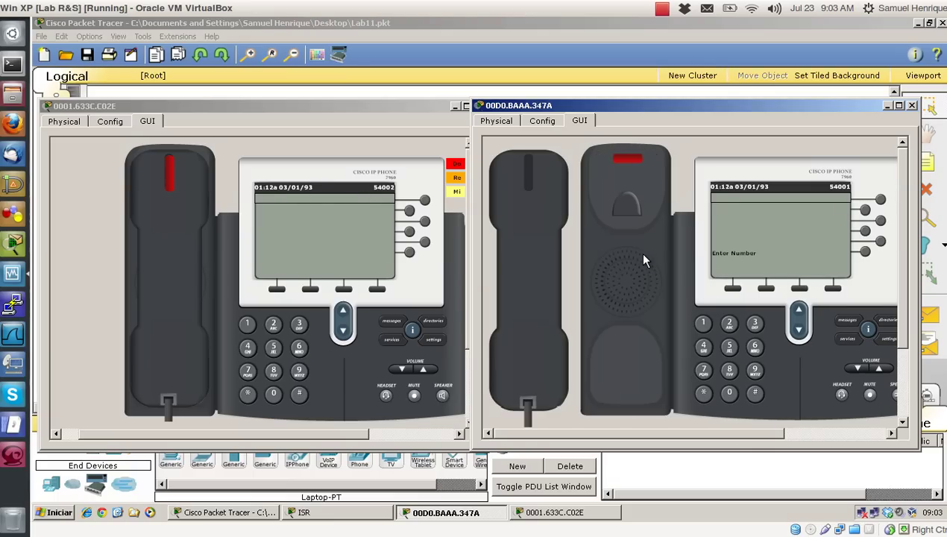
{"action": "left_click", "coordinate": [729, 347]}
{"action": "left_click", "coordinate": [702, 347]}
{"action": "left_click", "coordinate": [729, 394]}
{"action": "left_click", "coordinate": [729, 394]}
{"action": "left_click", "coordinate": [729, 323]}
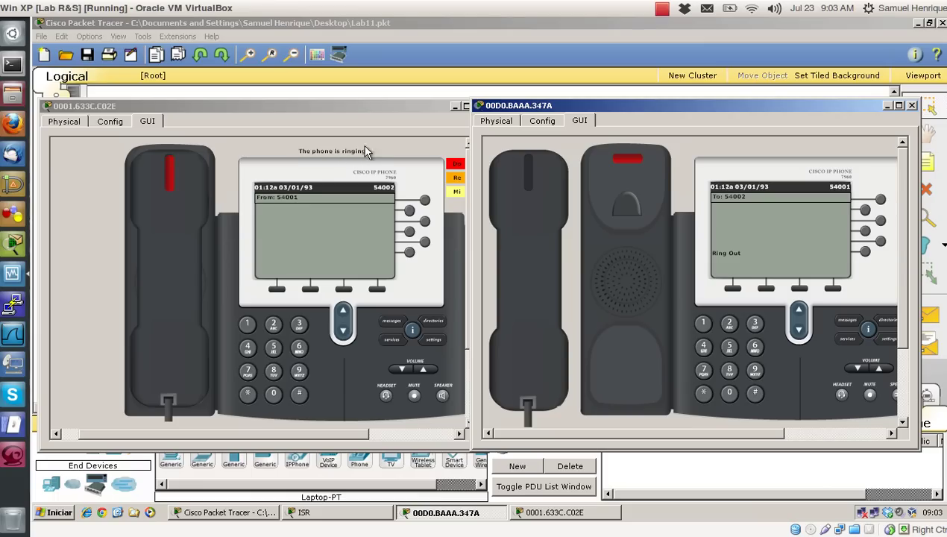
{"action": "left_click", "coordinate": [186, 258]}
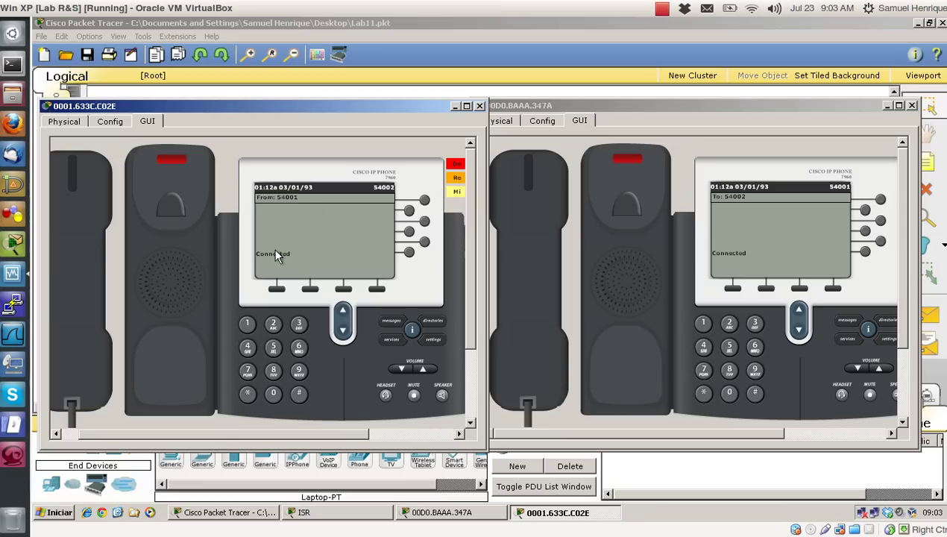
Return to the ISR console, rerun show ephone during the call, and highlight the whole output to examine it.
{"action": "left_click", "coordinate": [306, 512]}
{"action": "key", "text": "Return"}
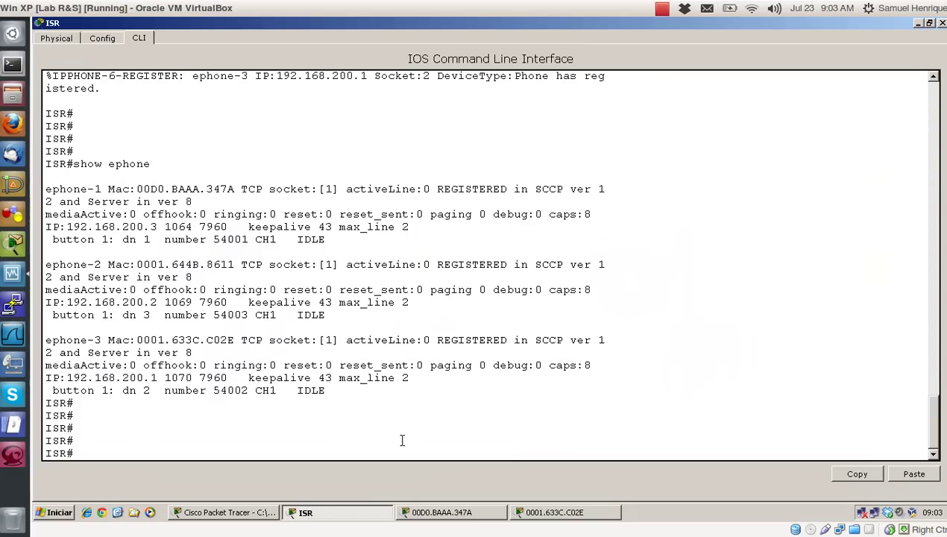
{"action": "key", "text": "Up"}
{"action": "key", "text": "Return"}
{"action": "key", "text": "Return"}
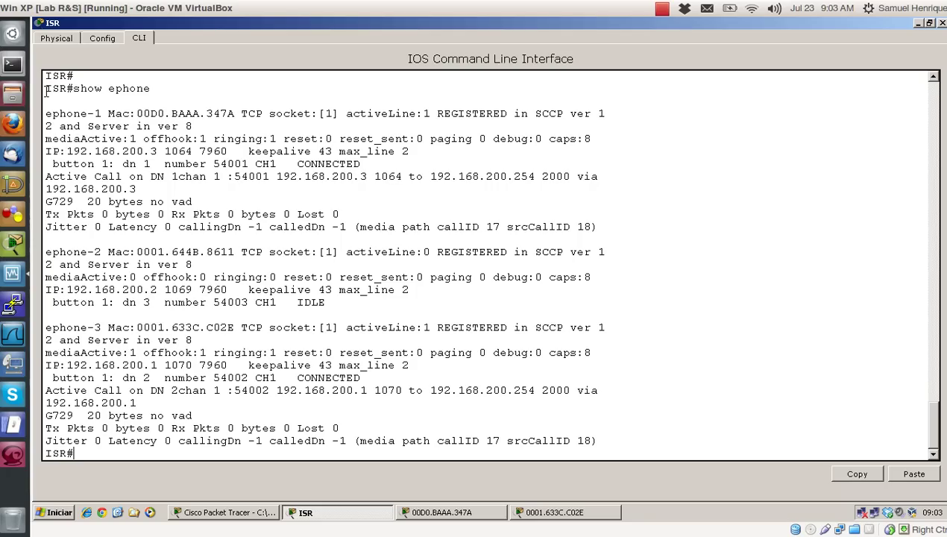
{"action": "left_click_drag", "start_coordinate": [45, 90], "coordinate": [128, 450]}
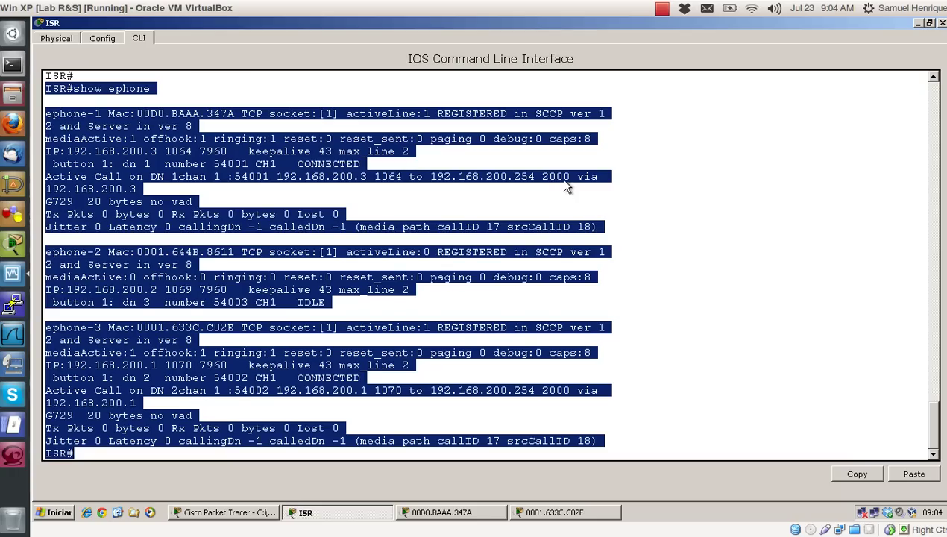
{"action": "left_click", "coordinate": [648, 217]}
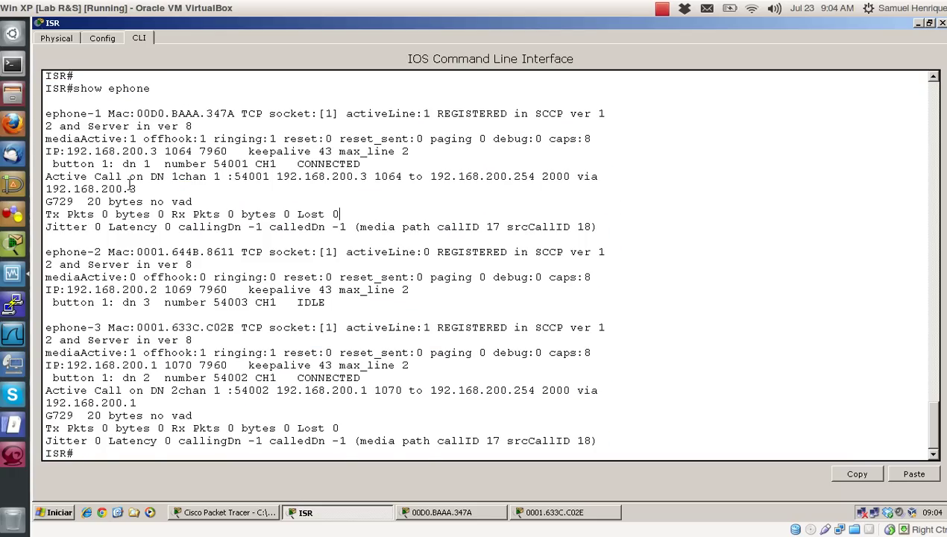
Highlight ephone-2's entry and ephone-1's Active Call line in the output to compare the phones' call states.
{"action": "left_click_drag", "start_coordinate": [332, 303], "coordinate": [46, 239]}
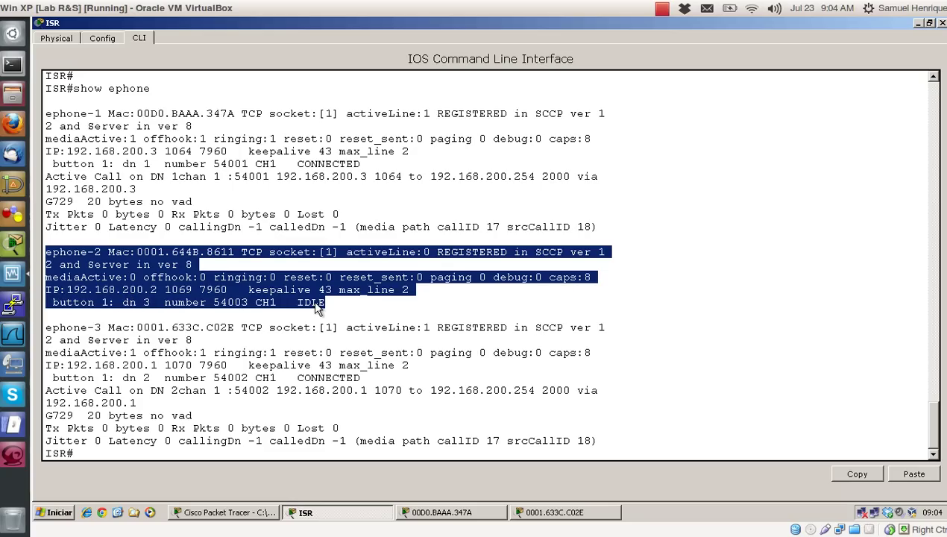
{"action": "left_click_drag", "start_coordinate": [47, 177], "coordinate": [132, 182]}
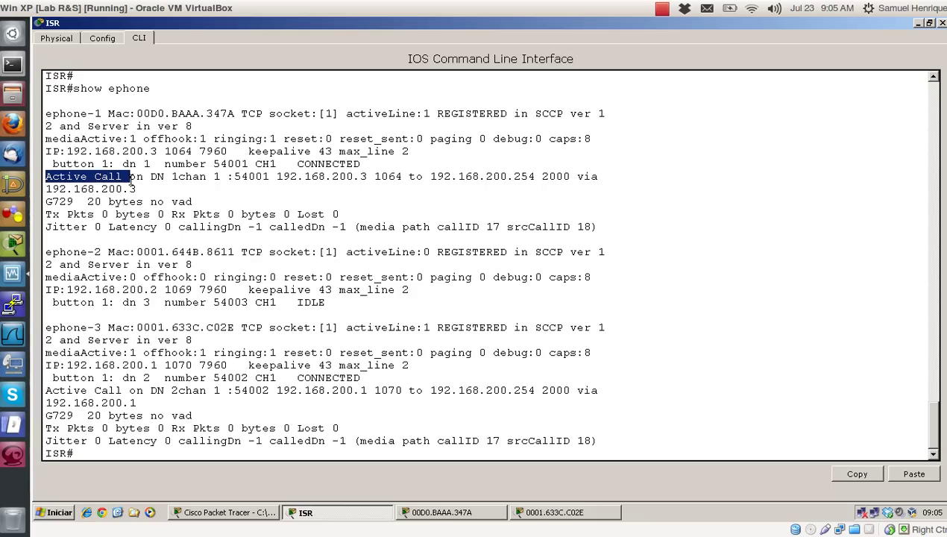
{"action": "left_click", "coordinate": [324, 261]}
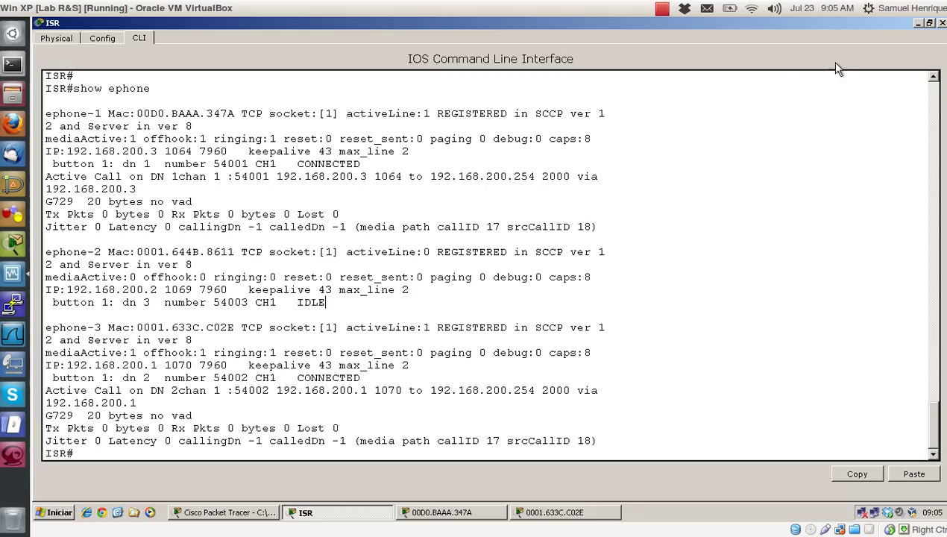
Close the ISR console, hang up the handsets of ephone1 and ephone3, and close both phone windows.
{"action": "left_click", "coordinate": [940, 24]}
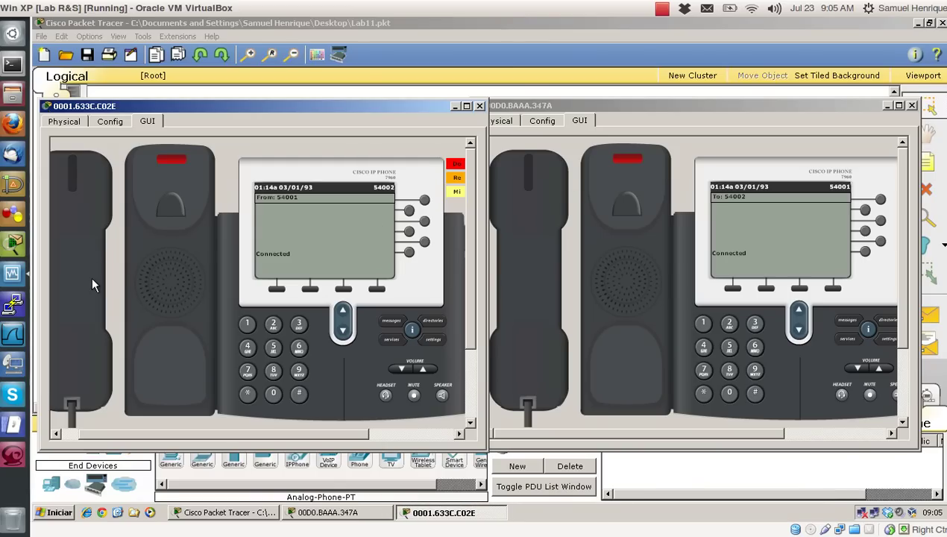
{"action": "left_click", "coordinate": [499, 176]}
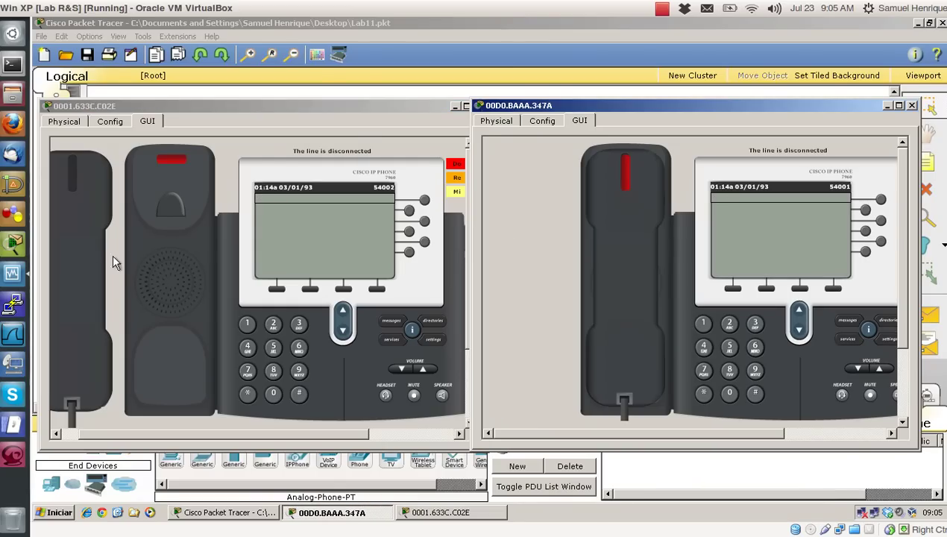
{"action": "left_click", "coordinate": [92, 272]}
{"action": "left_click", "coordinate": [480, 105]}
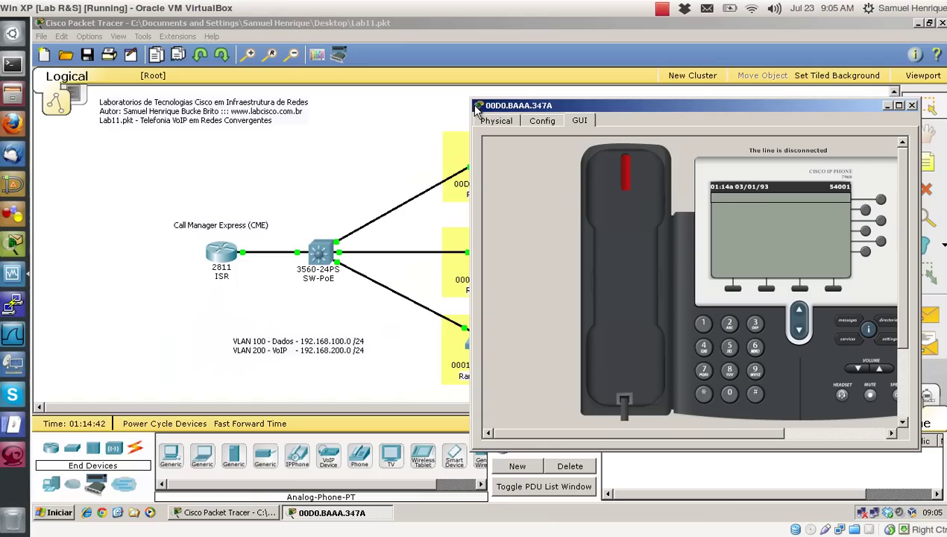
{"action": "left_click", "coordinate": [912, 106]}
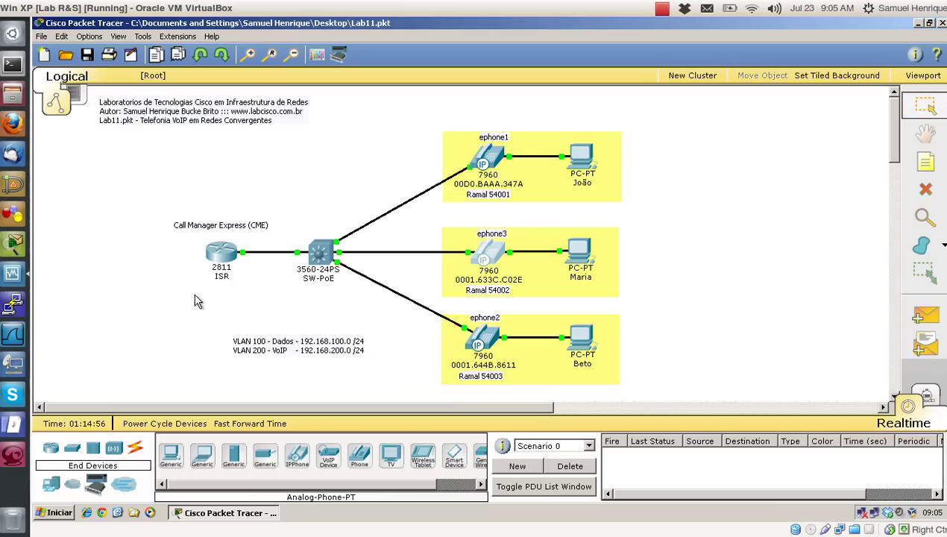
{"action": "mouse_move", "coordinate": [206, 285]}
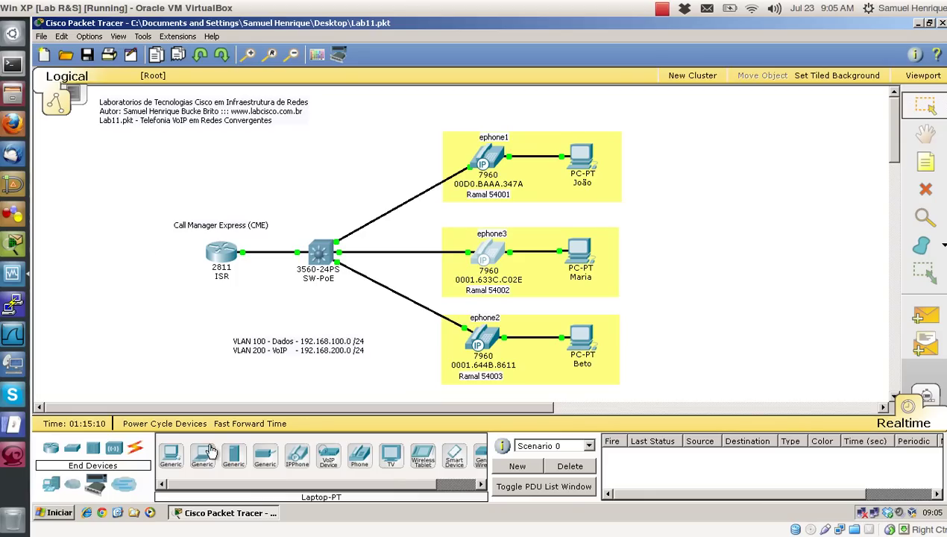
{"action": "left_click", "coordinate": [224, 513]}
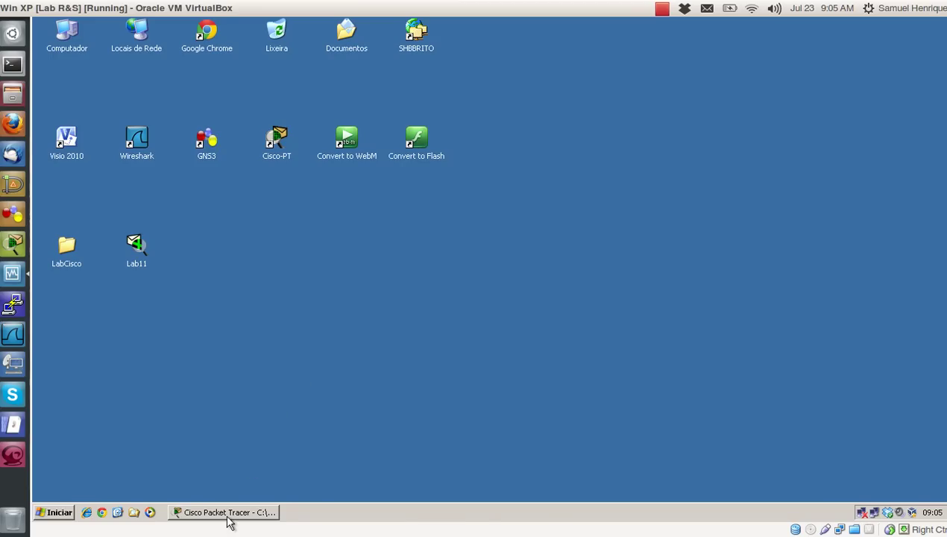
{"action": "left_click", "coordinate": [225, 514]}
Reopen the ISR router's command line, maximize it, and scroll the old output away with blank prompt lines.
{"action": "left_click", "coordinate": [226, 264]}
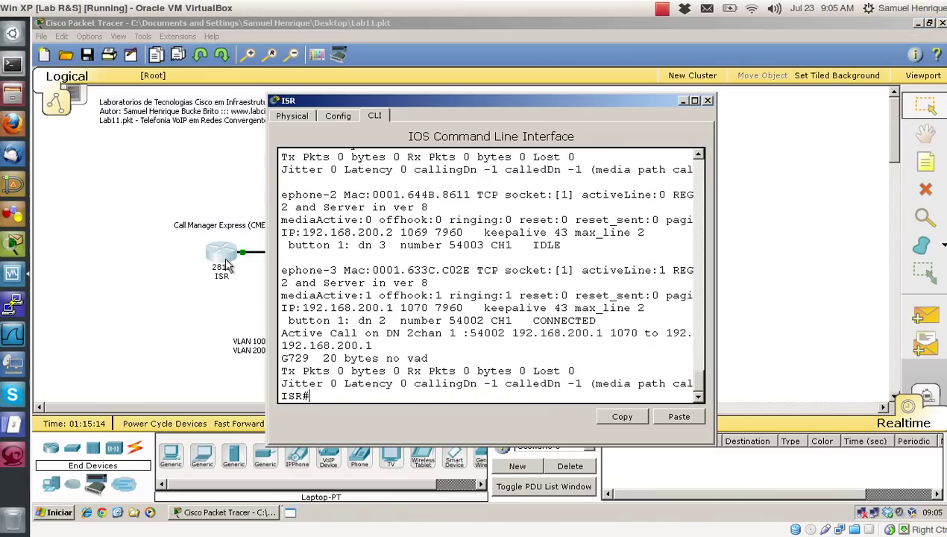
{"action": "key", "text": "Return"}
{"action": "key", "text": "Return"}
{"action": "left_click", "coordinate": [696, 101]}
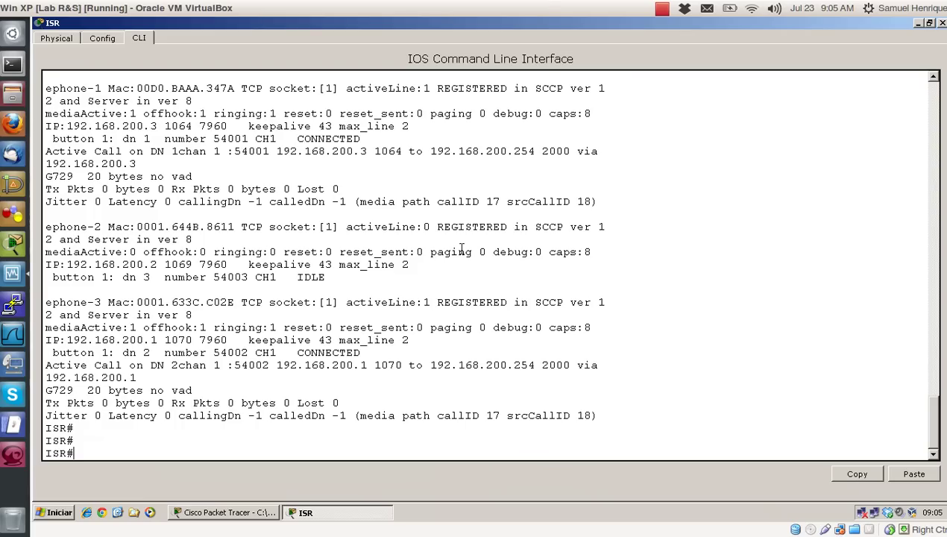
{"action": "key", "text": "Return"}
{"action": "key", "text": "Return"}
{"action": "key", "text": "Return"}
{"action": "key", "text": "Return"}
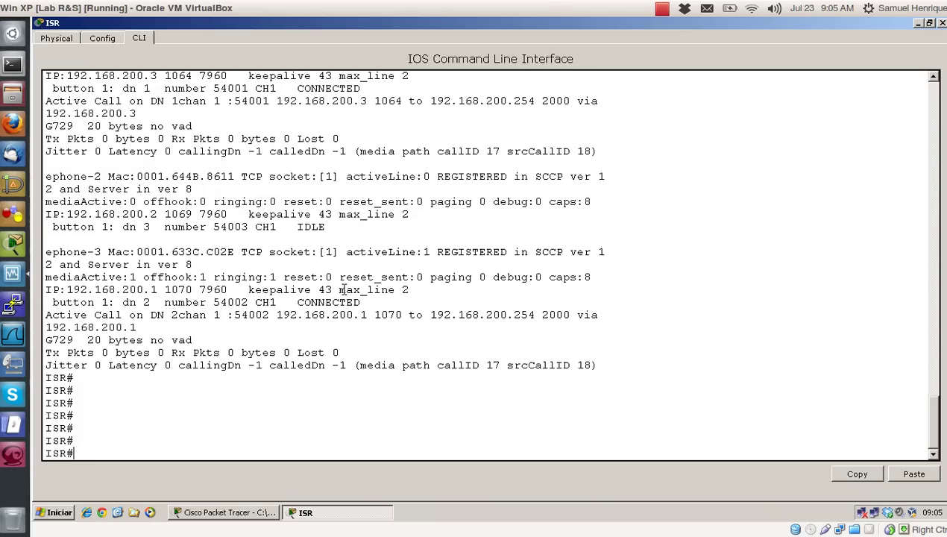
{"action": "key", "text": "Return"}
{"action": "key", "text": "Return"}
{"action": "key", "text": "Return"}
{"action": "key", "text": "Return"}
{"action": "key", "text": "Return"}
{"action": "key", "text": "Return"}
{"action": "key", "text": "Return"}
{"action": "key", "text": "Return"}
{"action": "key", "text": "Return"}
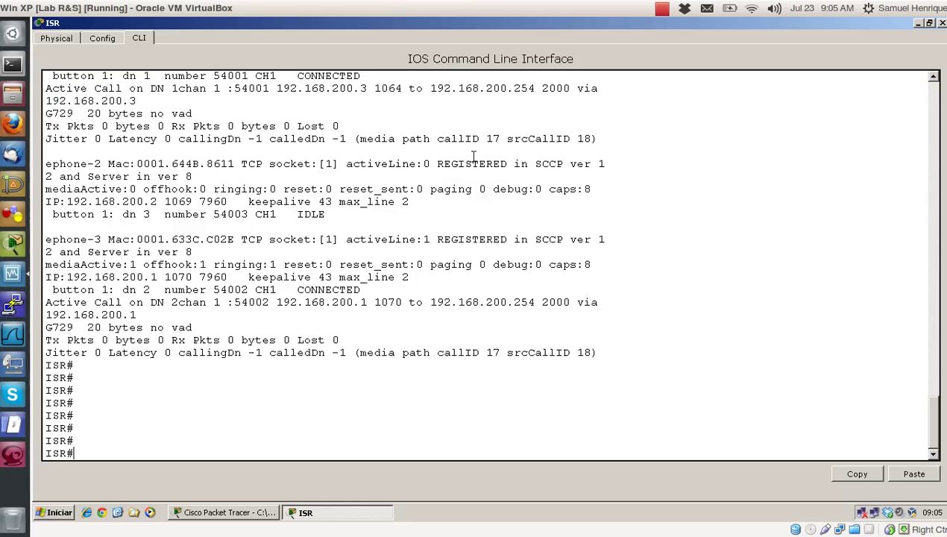
{"action": "key", "text": "Return"}
{"action": "key", "text": "Return"}
{"action": "key", "text": "Return"}
{"action": "key", "text": "Return"}
{"action": "key", "text": "Return"}
{"action": "key", "text": "Return"}
{"action": "key", "text": "Return"}
{"action": "key", "text": "Return"}
{"action": "key", "text": "Return"}
{"action": "key", "text": "Return"}
{"action": "key", "text": "Return"}
{"action": "key", "text": "Return"}
{"action": "key", "text": "Return"}
{"action": "key", "text": "Return"}
{"action": "key", "text": "Return"}
Run show ephone to check the phones' line states after hanging up, and close the ISR console.
{"action": "type", "text": "show ephone"}
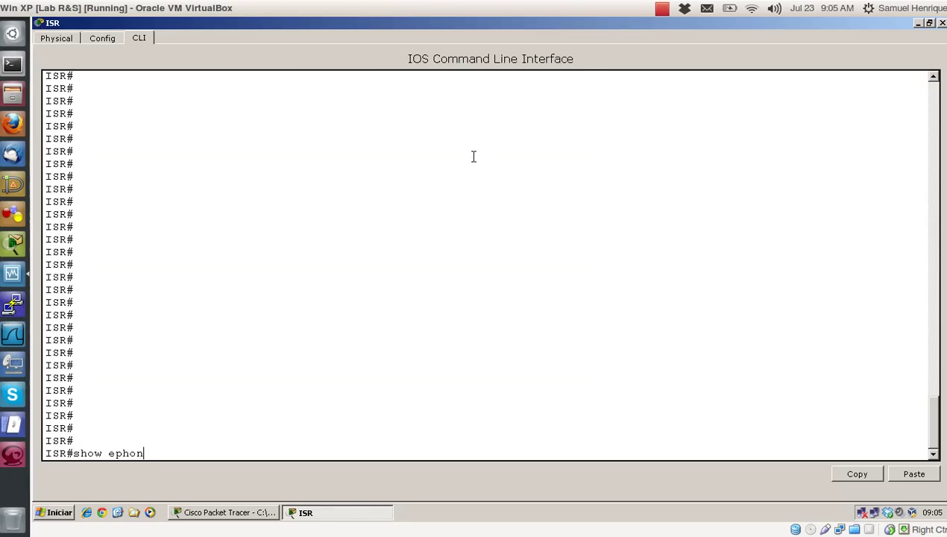
{"action": "key", "text": "Return"}
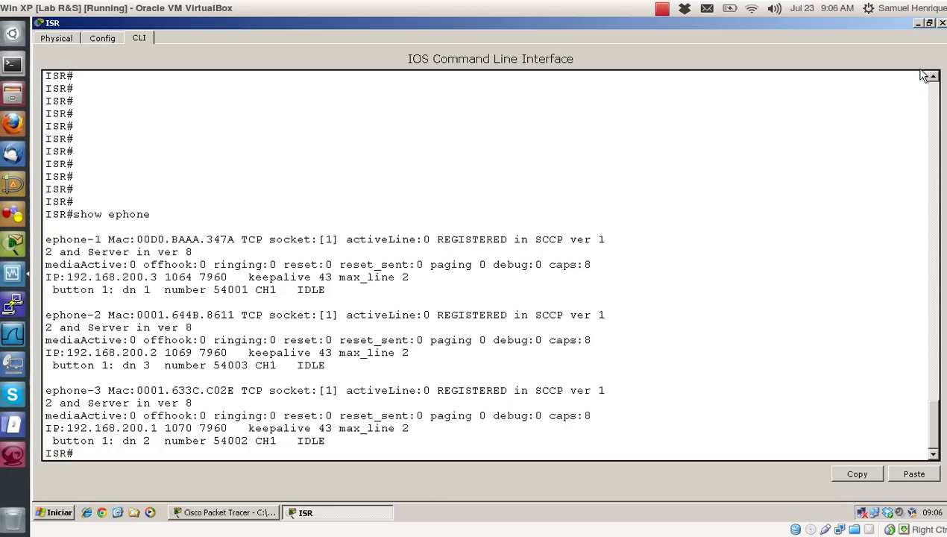
{"action": "left_click", "coordinate": [942, 24]}
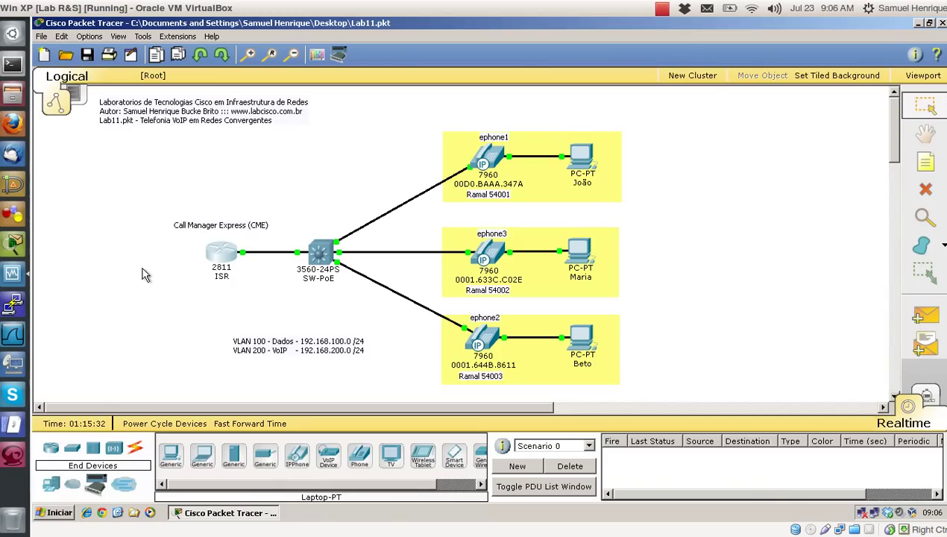
{"action": "left_click_drag", "start_coordinate": [119, 174], "coordinate": [313, 293]}
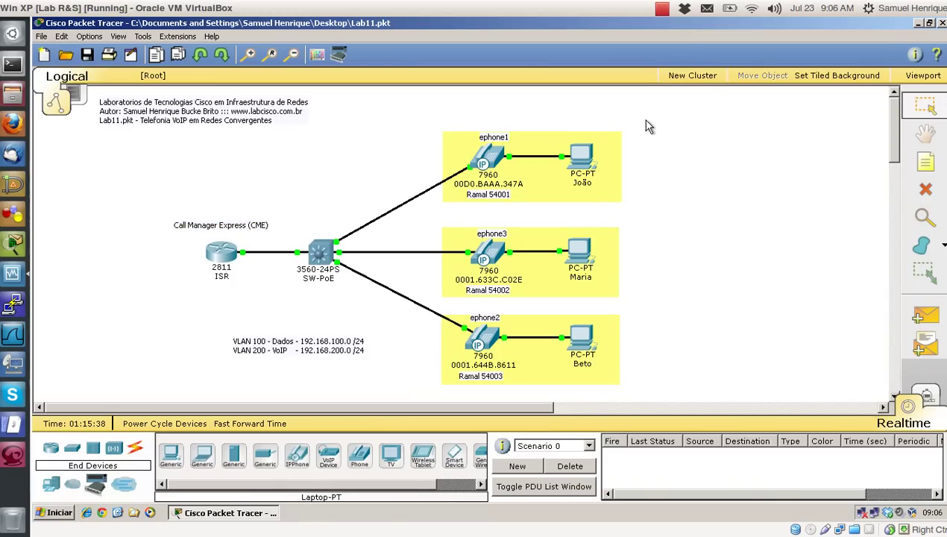
{"action": "left_click_drag", "start_coordinate": [636, 116], "coordinate": [153, 381]}
{"action": "left_click", "coordinate": [140, 339]}
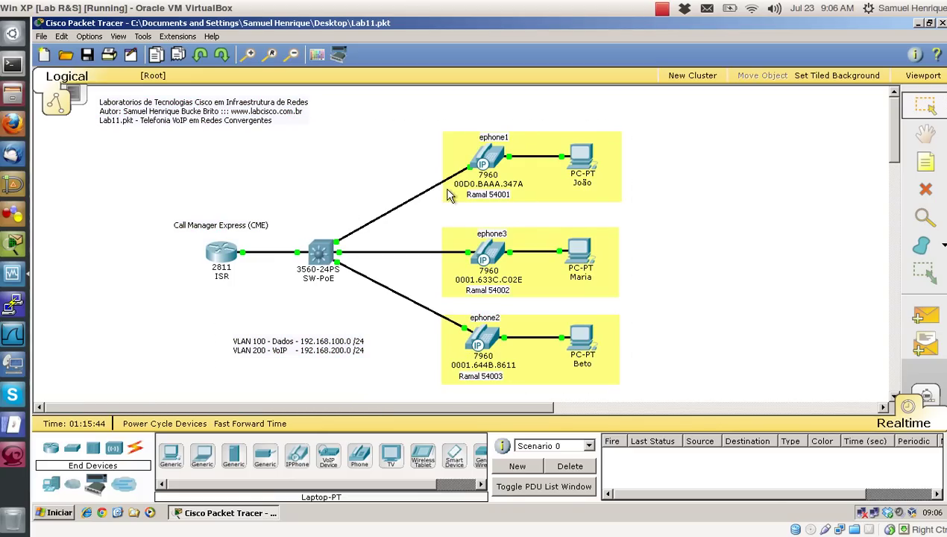